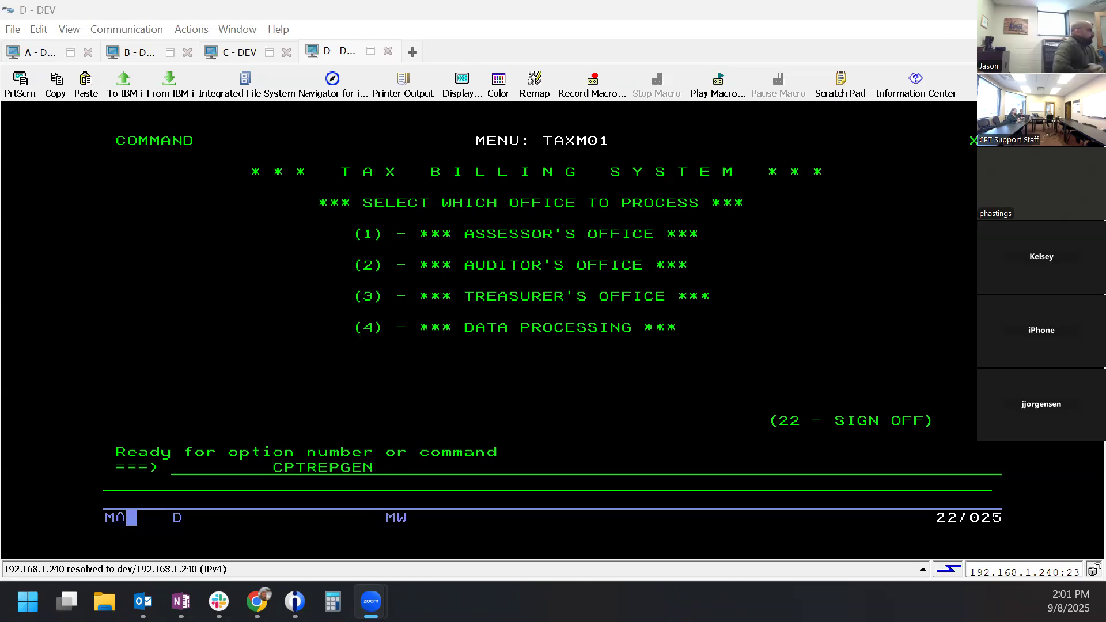
# Switch to the Report Generator page in the browser and reduce its page zoom
pyautogui.click(1007, 10)
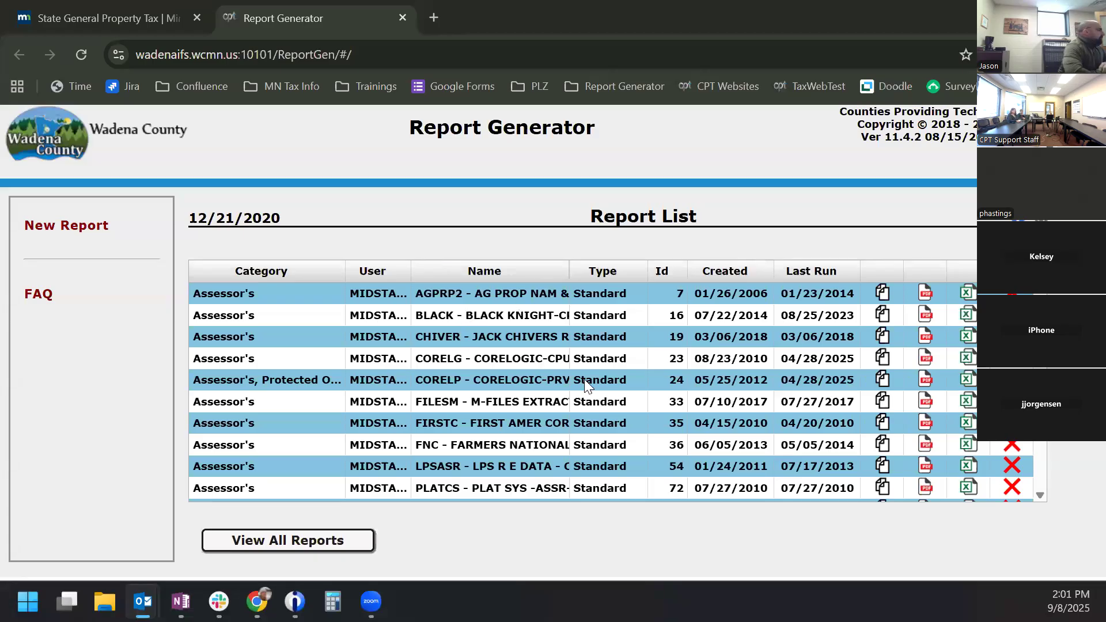
pyautogui.click(672, 169)
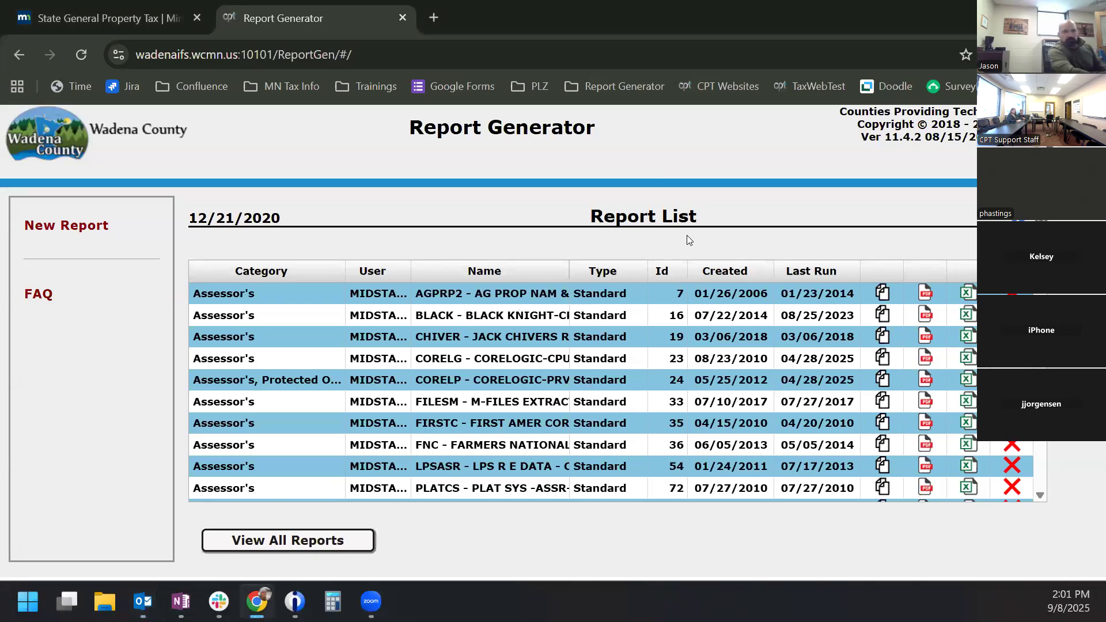
pyautogui.hotkey('ctrl', '-')
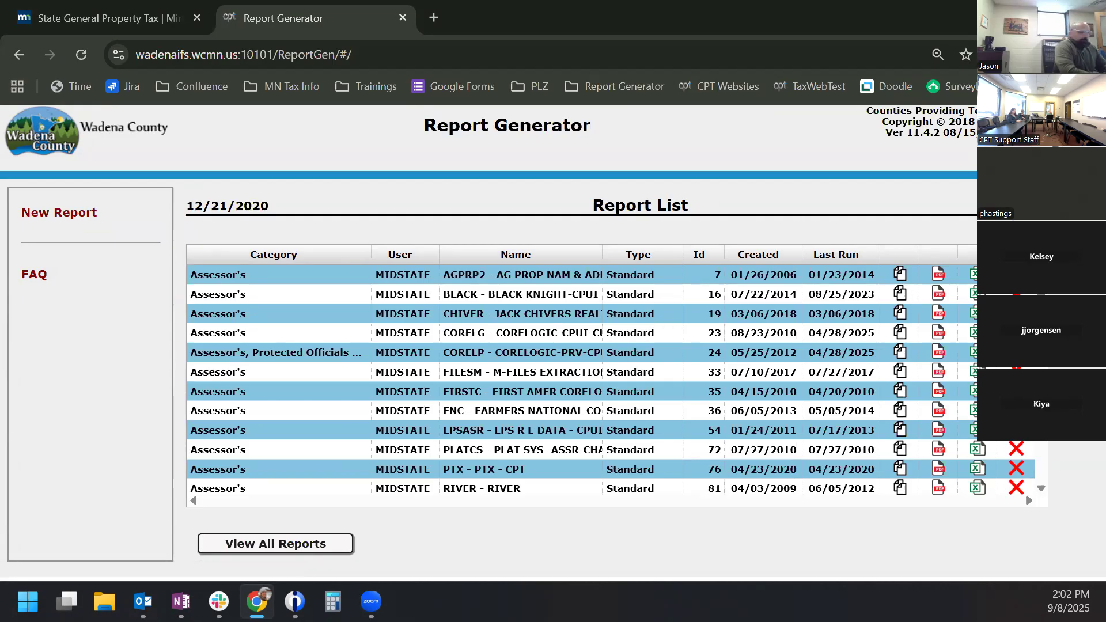
# Open the Report List help manual, look through it to the last page, and close it
pyautogui.click(1019, 205)
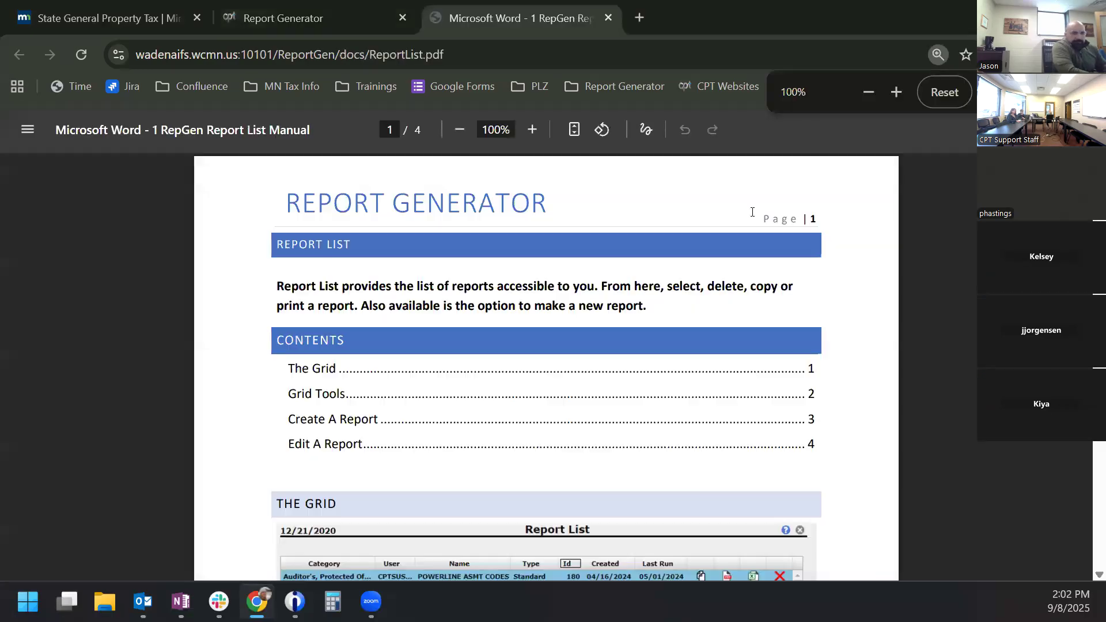
pyautogui.scroll(-10, 722, 361)
pyautogui.scroll(-20, 722, 361)
pyautogui.scroll(-20, 721, 361)
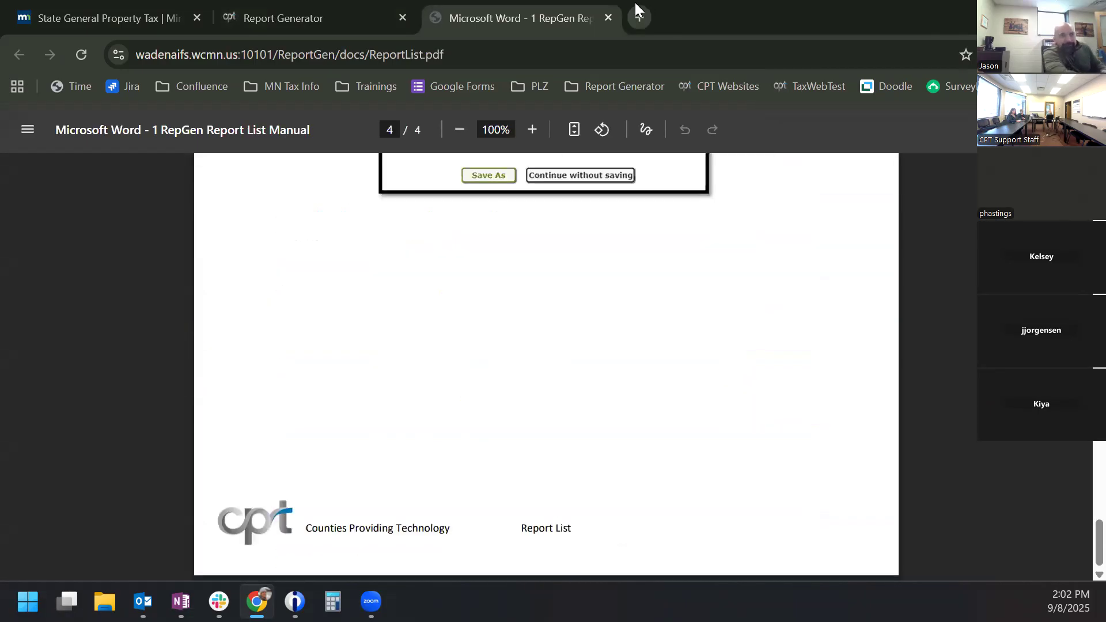
pyautogui.click(608, 18)
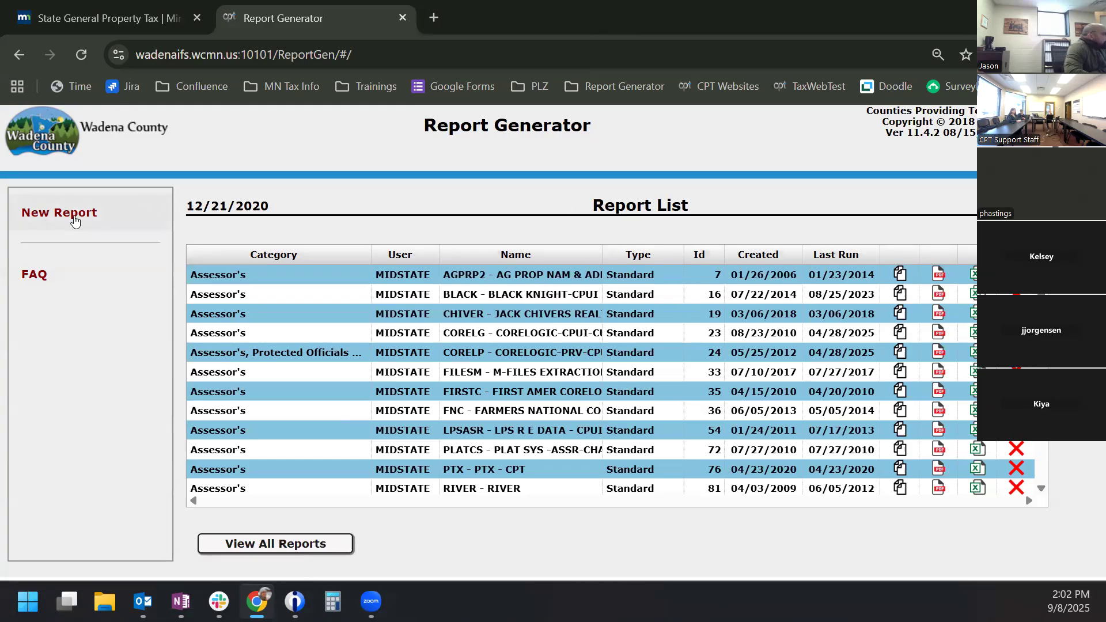
# Open the FAQ document, review The Basics and Repeating Fields sections, and close it
pyautogui.click(36, 278)
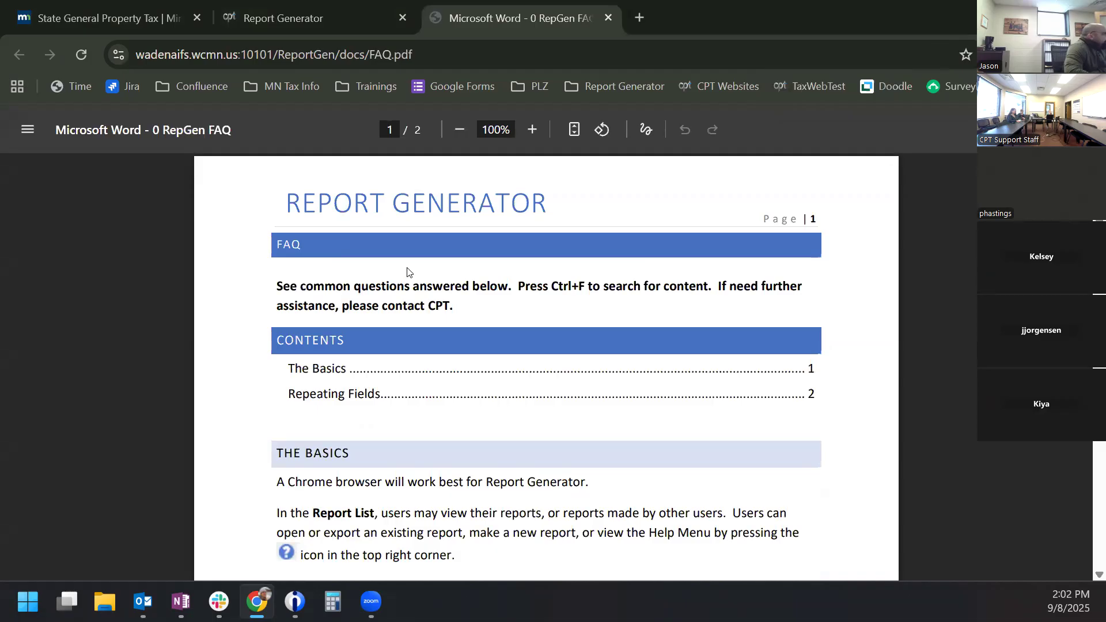
pyautogui.scroll(-3, 407, 270)
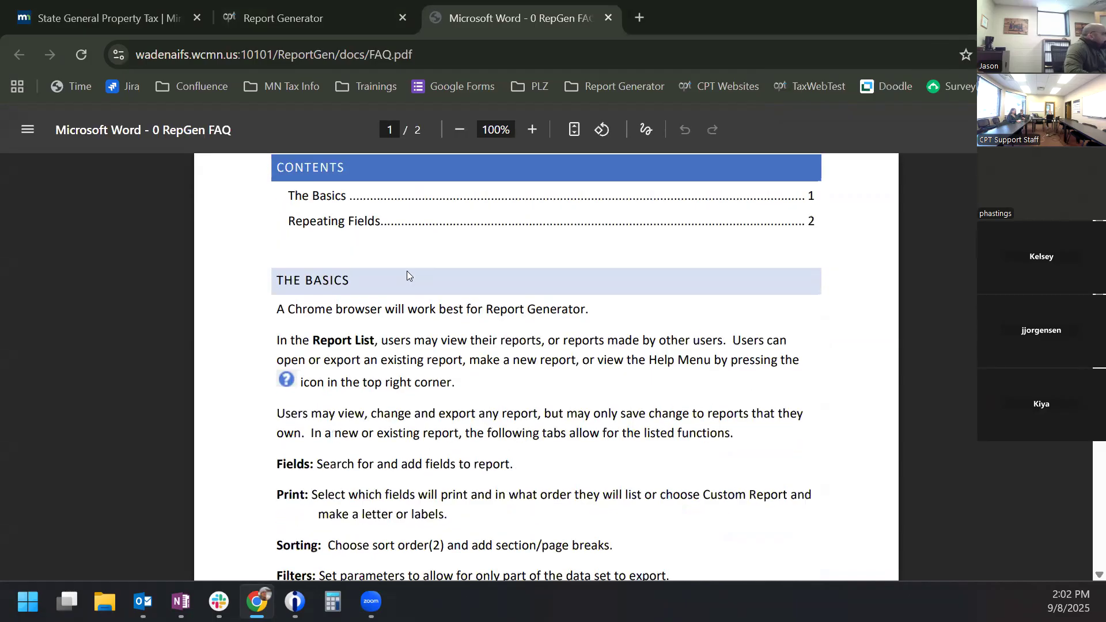
pyautogui.scroll(-3, 407, 274)
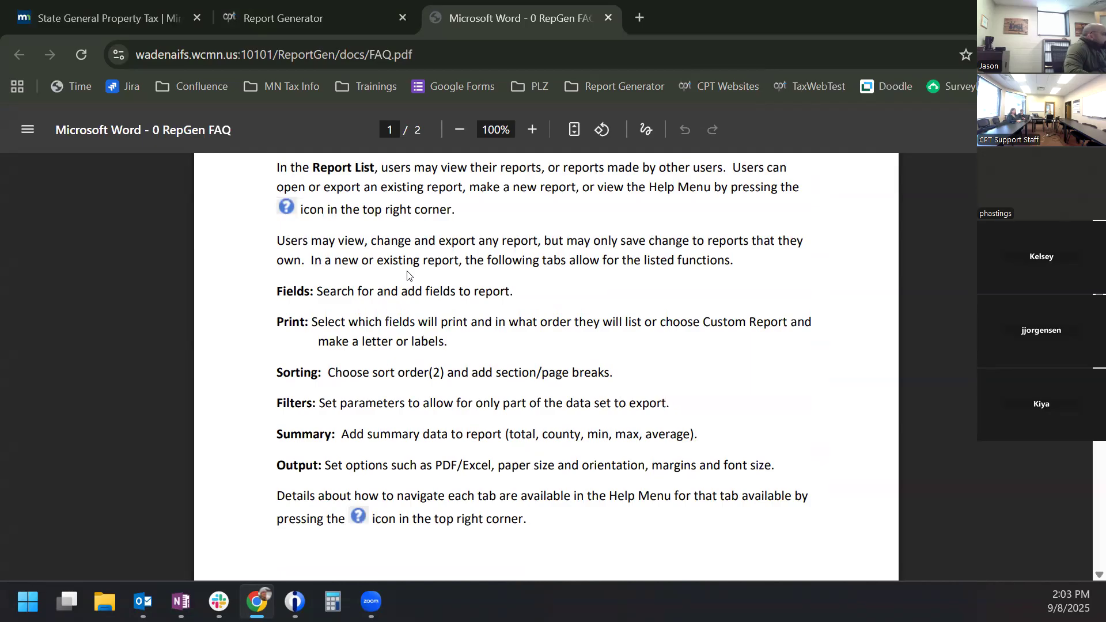
pyautogui.scroll(3, 408, 272)
pyautogui.scroll(-5, 411, 274)
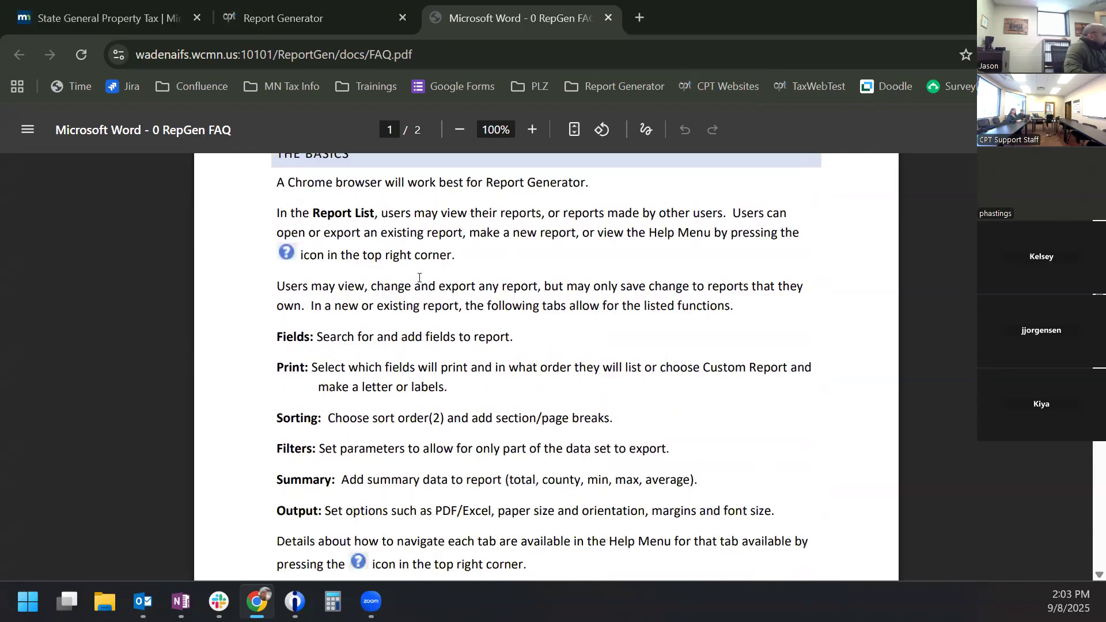
pyautogui.scroll(-9, 420, 278)
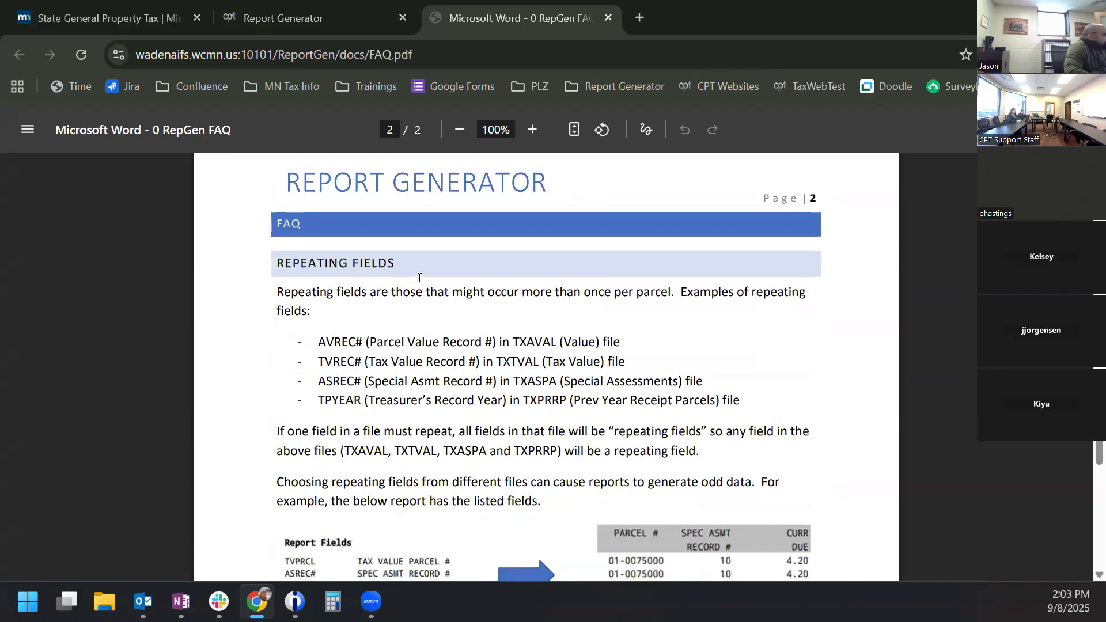
pyautogui.scroll(-8, 419, 277)
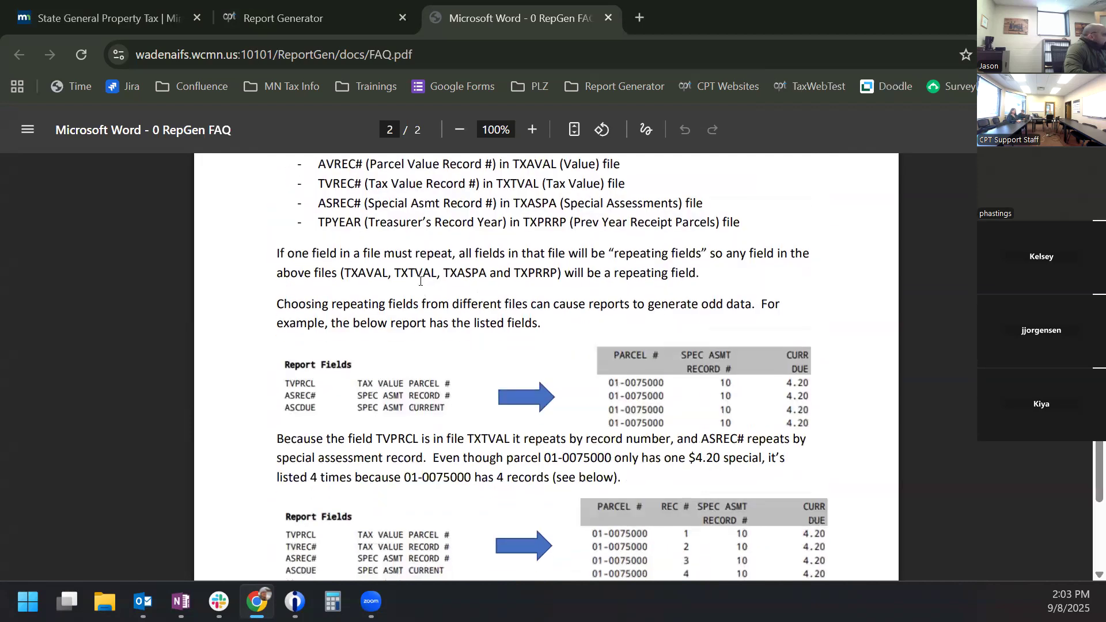
pyautogui.scroll(8, 420, 281)
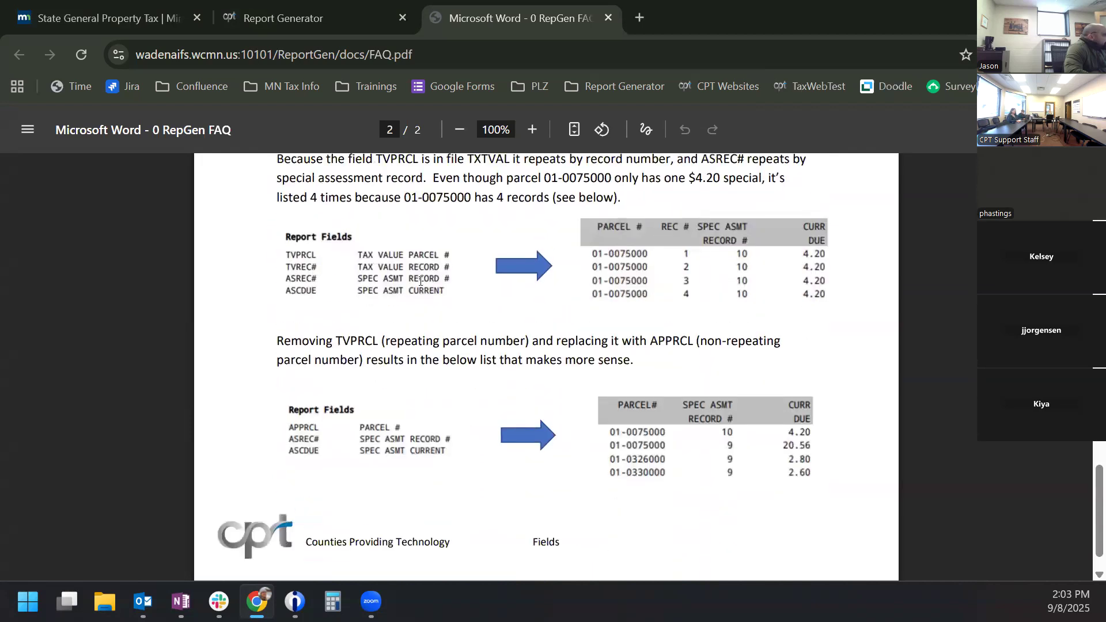
pyautogui.scroll(-6, 545, 301)
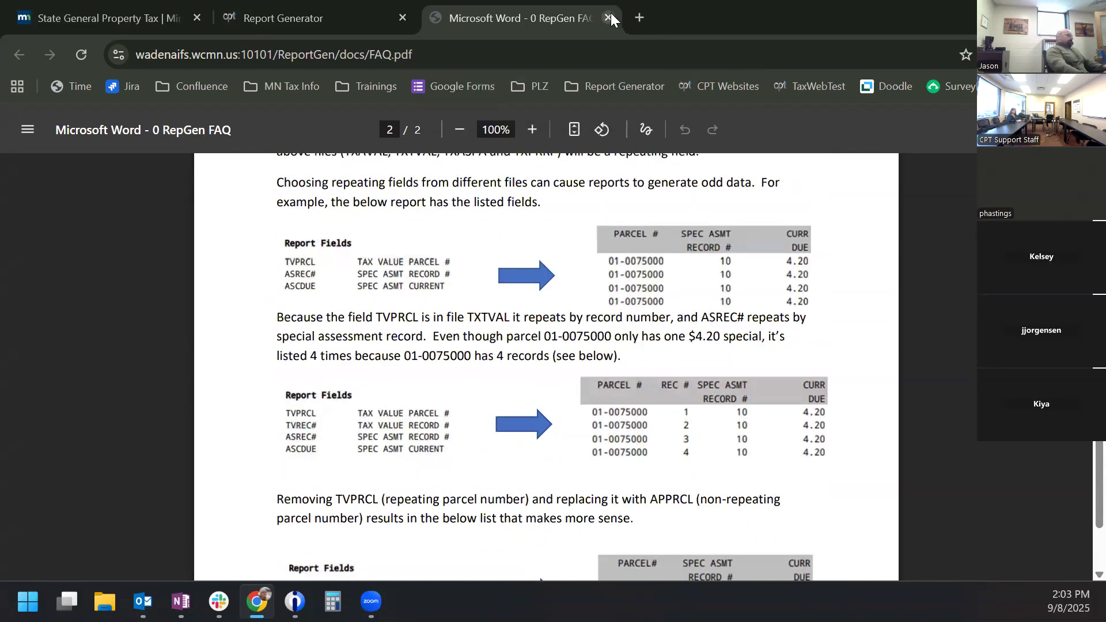
pyautogui.click(609, 18)
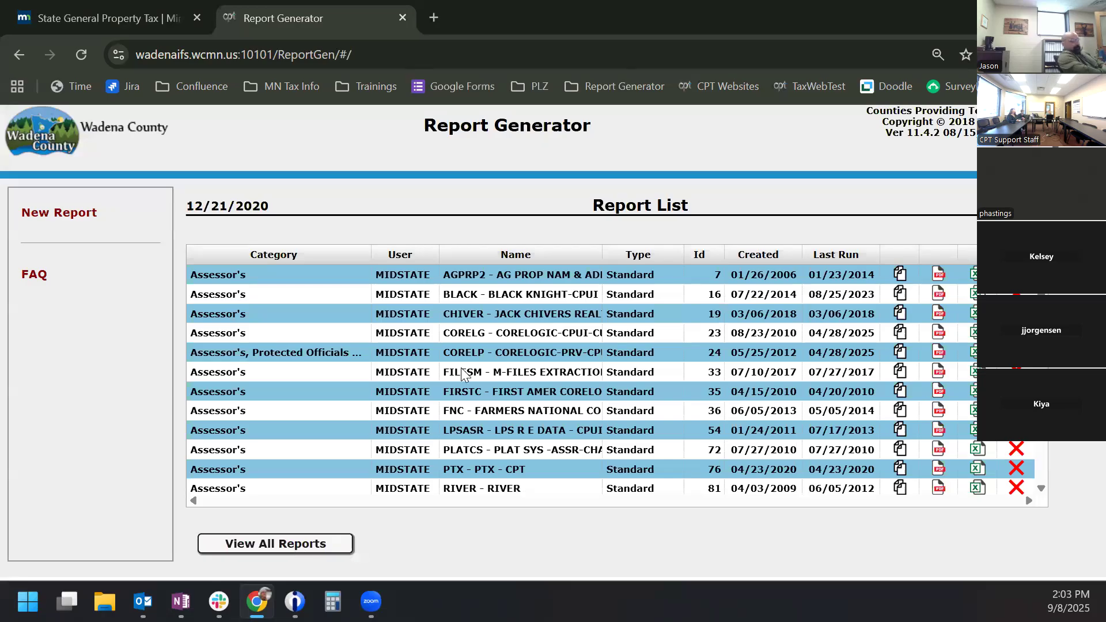
# Compare the own-reports view with the all-reports view, keep all reports shown, and browse the list
pyautogui.click(333, 543)
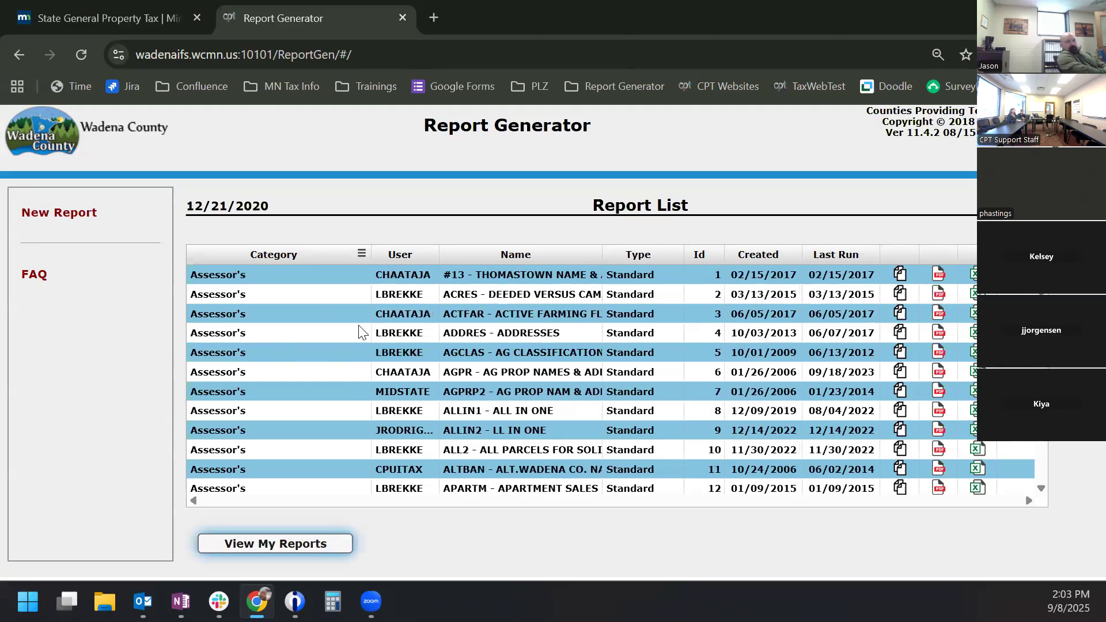
pyautogui.click(310, 548)
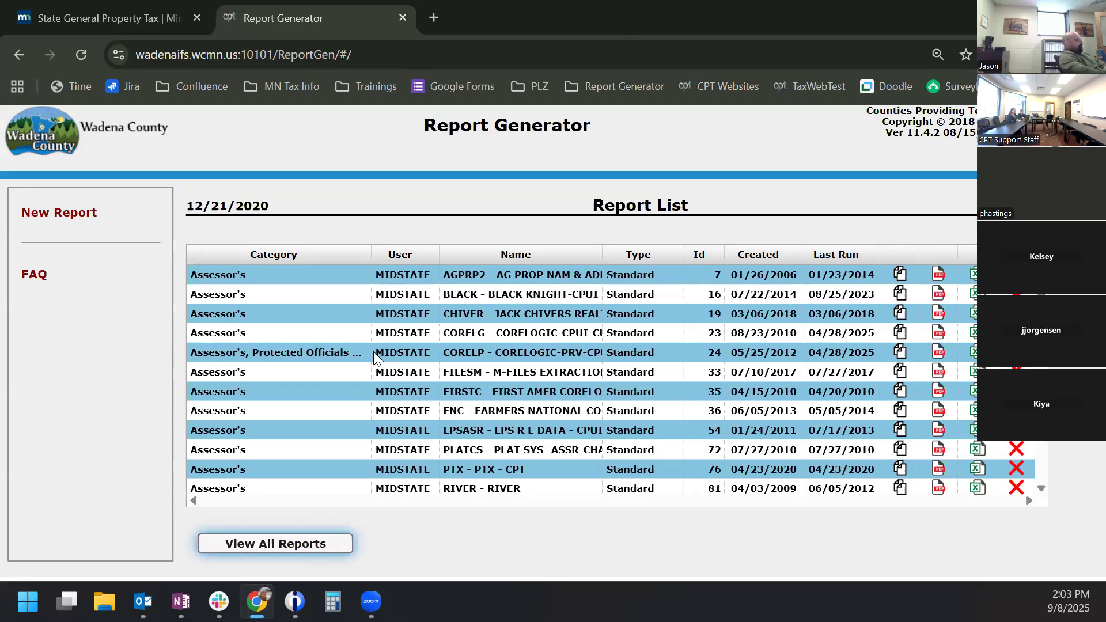
pyautogui.click(303, 544)
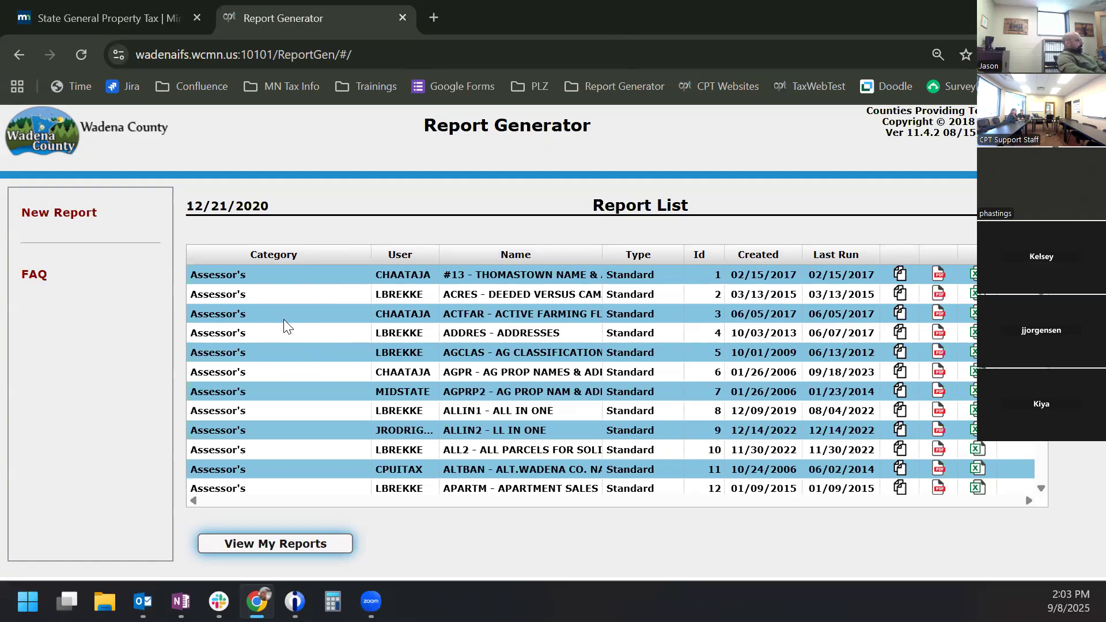
pyautogui.scroll(-1, 263, 341)
pyautogui.scroll(-13, 263, 341)
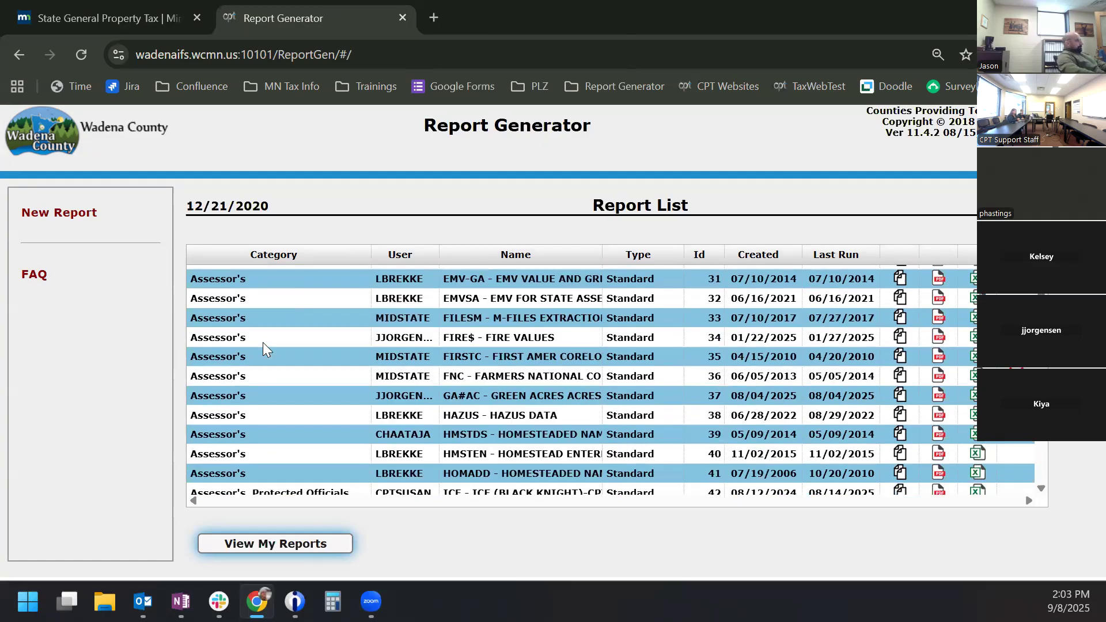
pyautogui.scroll(14, 262, 342)
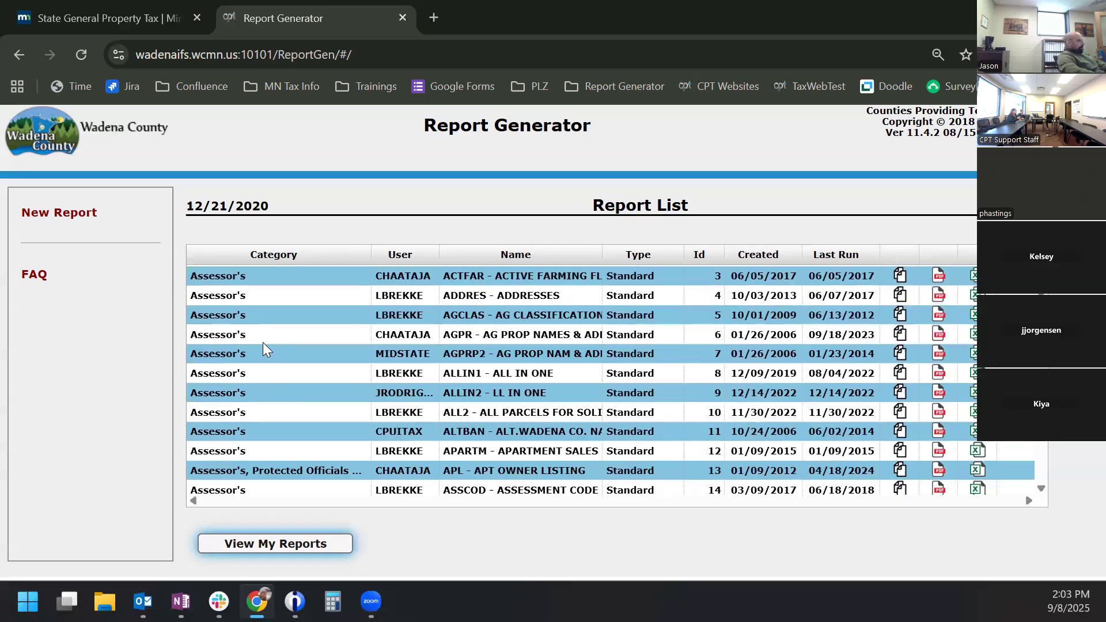
pyautogui.scroll(1, 263, 342)
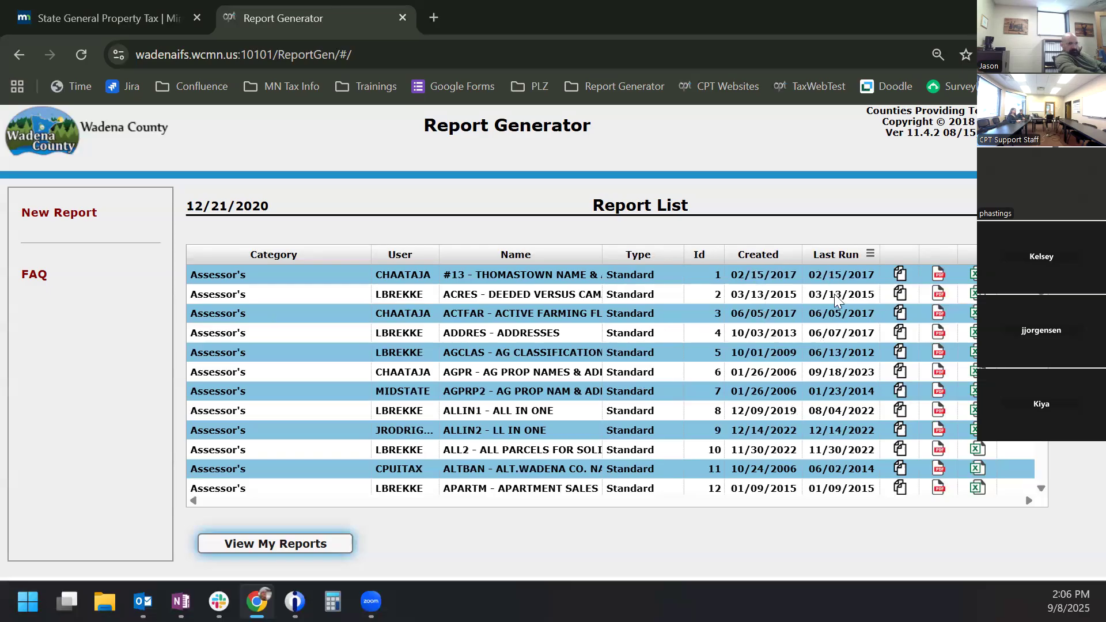
# Sort the report list by last run date with the most recent first
pyautogui.click(832, 258)
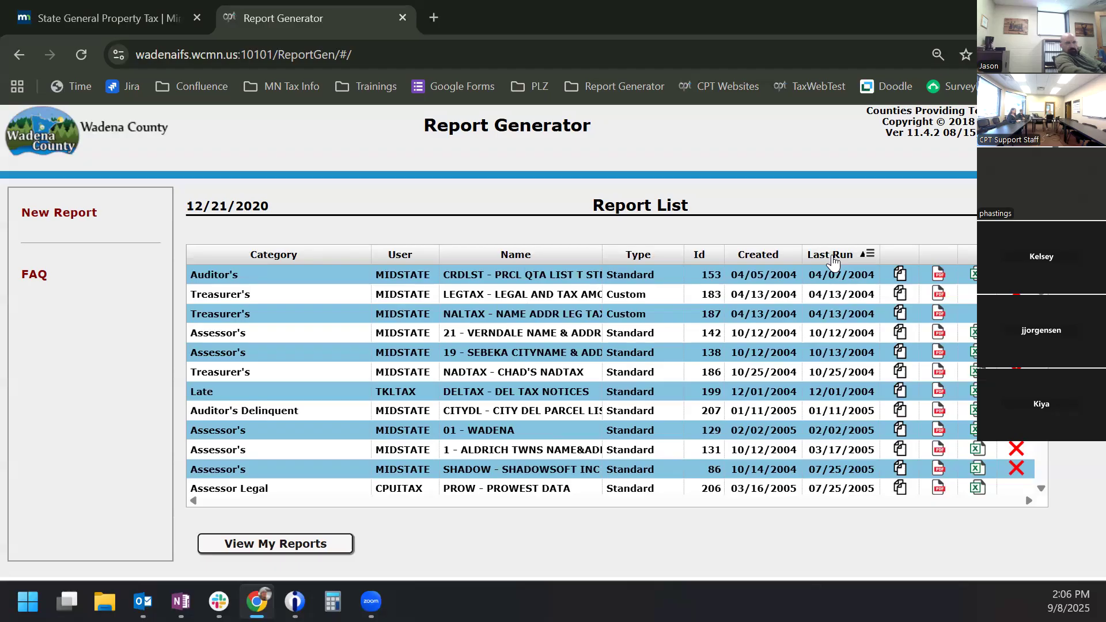
pyautogui.click(834, 262)
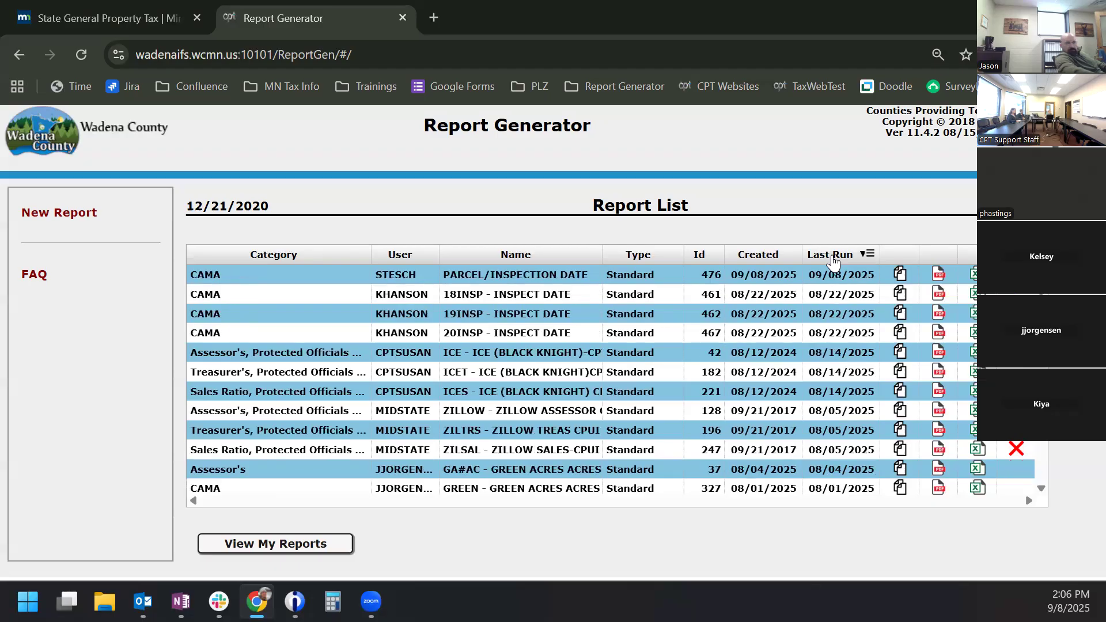
pyautogui.click(834, 262)
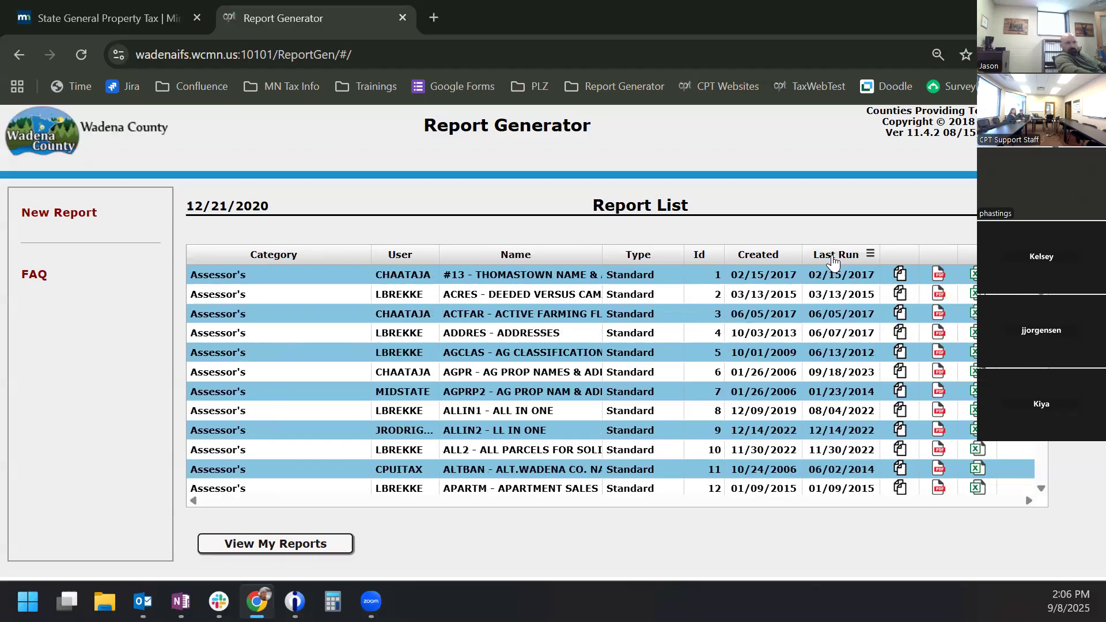
pyautogui.click(834, 262)
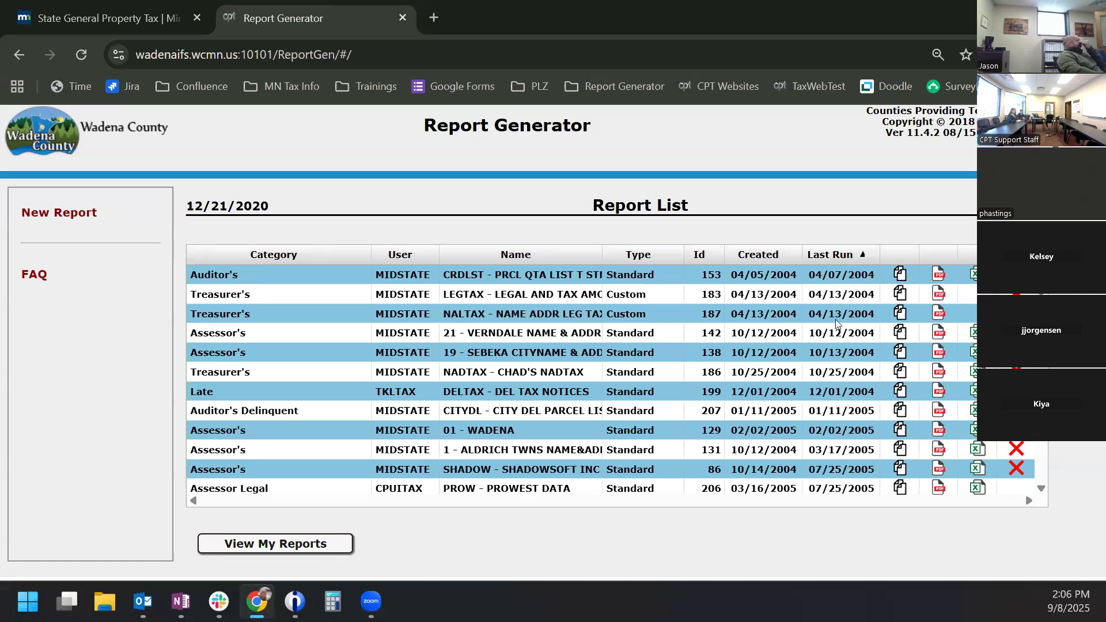
pyautogui.moveTo(835, 260)
pyautogui.click(835, 260)
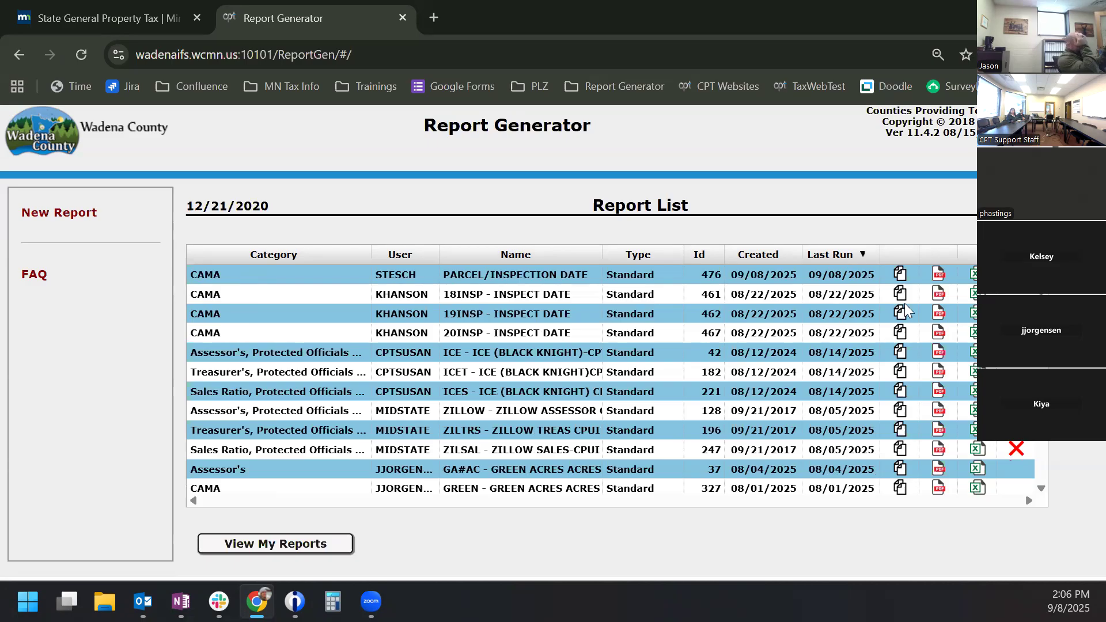
# Open the copy settings for the PARCEL/INSPECTION DATE report, view the available users, and cancel without copying
pyautogui.click(900, 274)
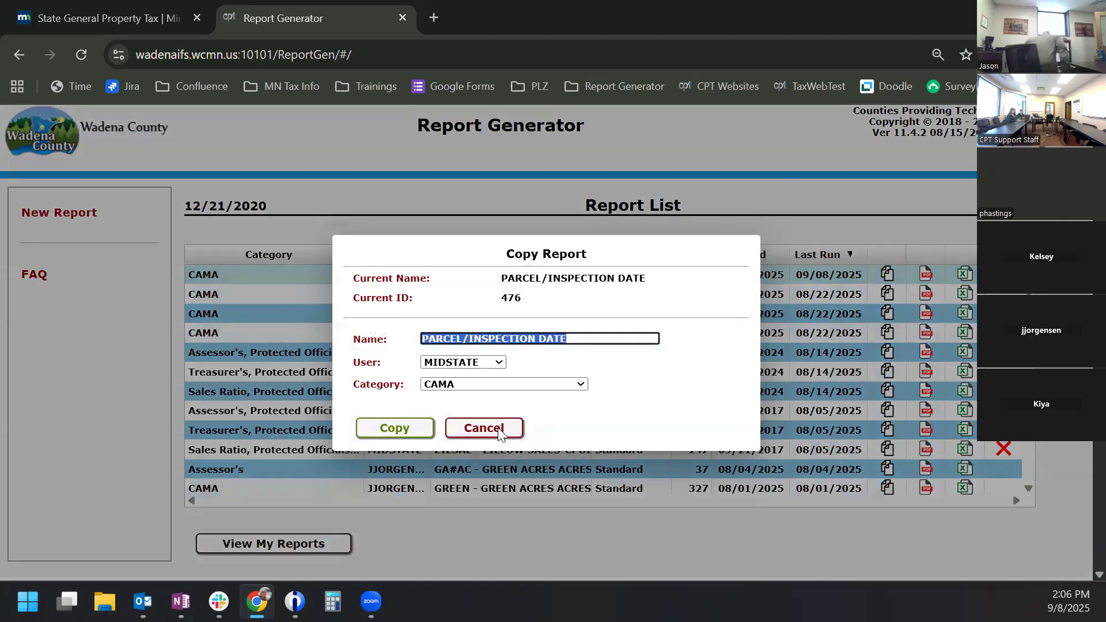
pyautogui.click(484, 363)
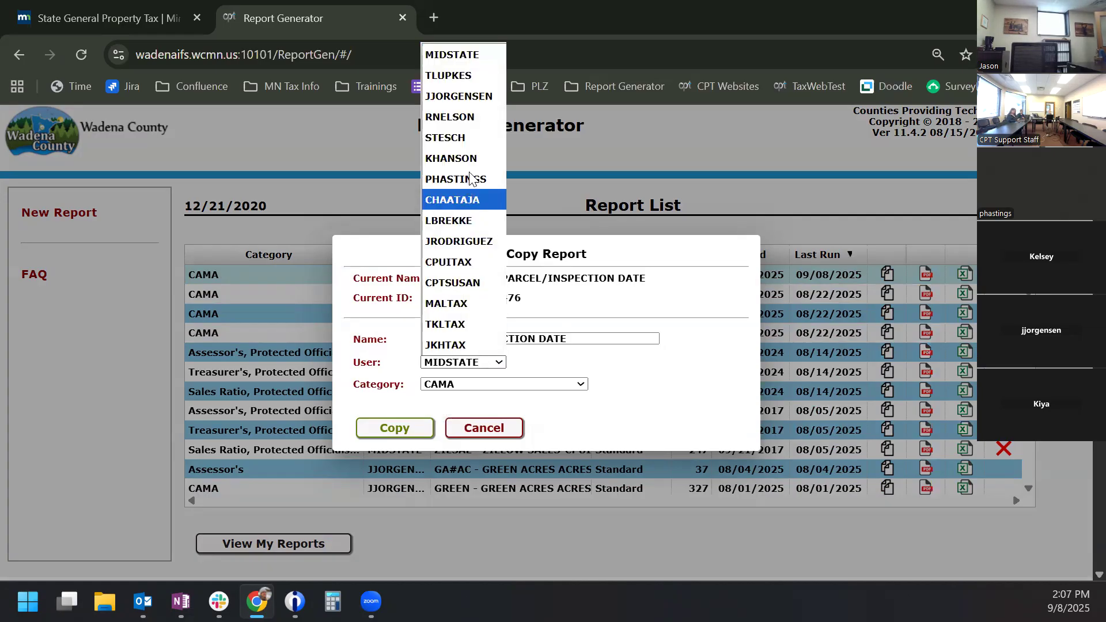
pyautogui.click(482, 431)
pyautogui.click(481, 429)
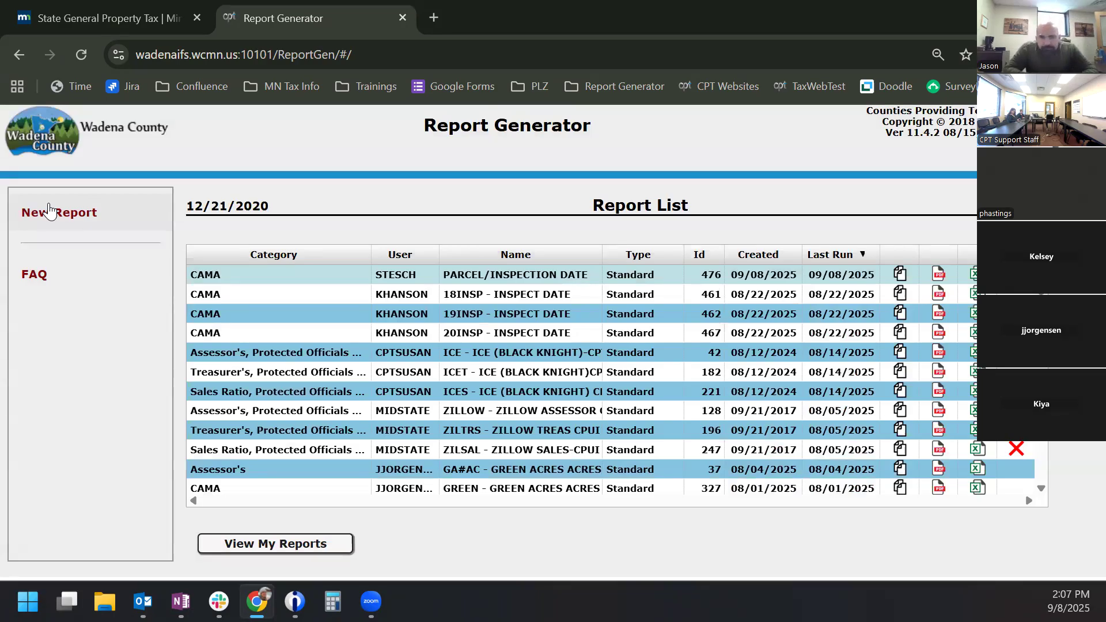
# Create a new report named TEST in the Assessor's category
pyautogui.click(49, 211)
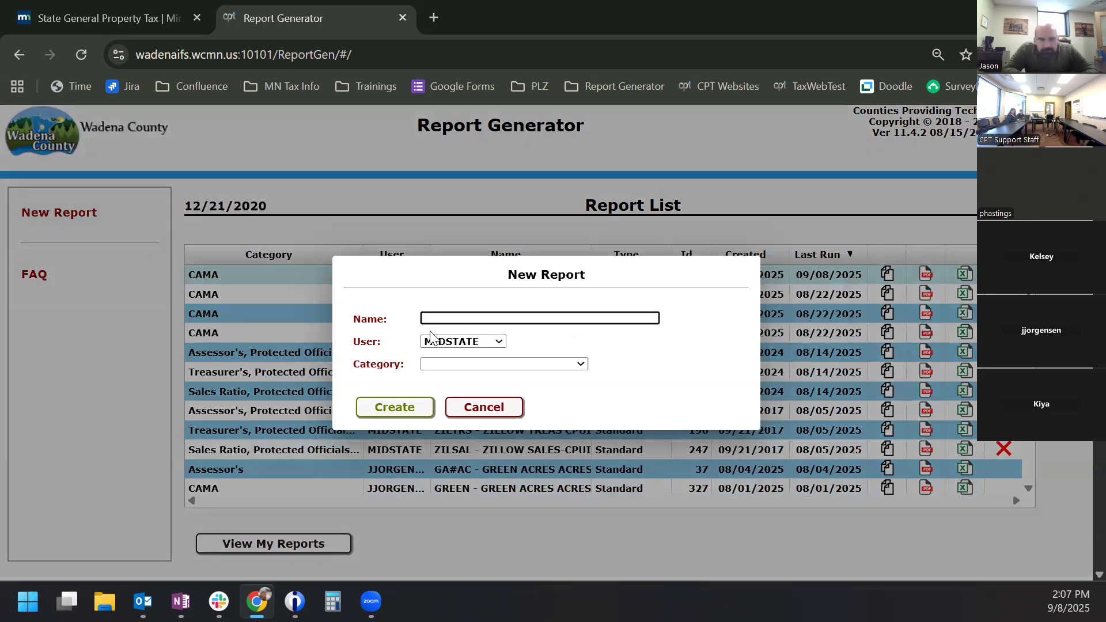
pyautogui.write('TEST')
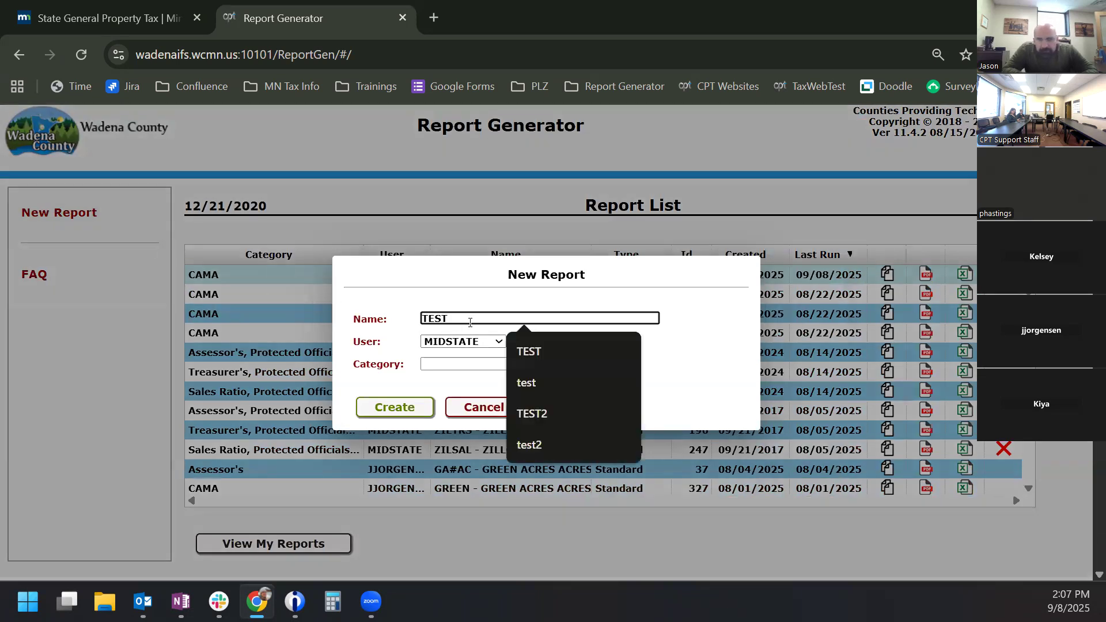
pyautogui.click(470, 365)
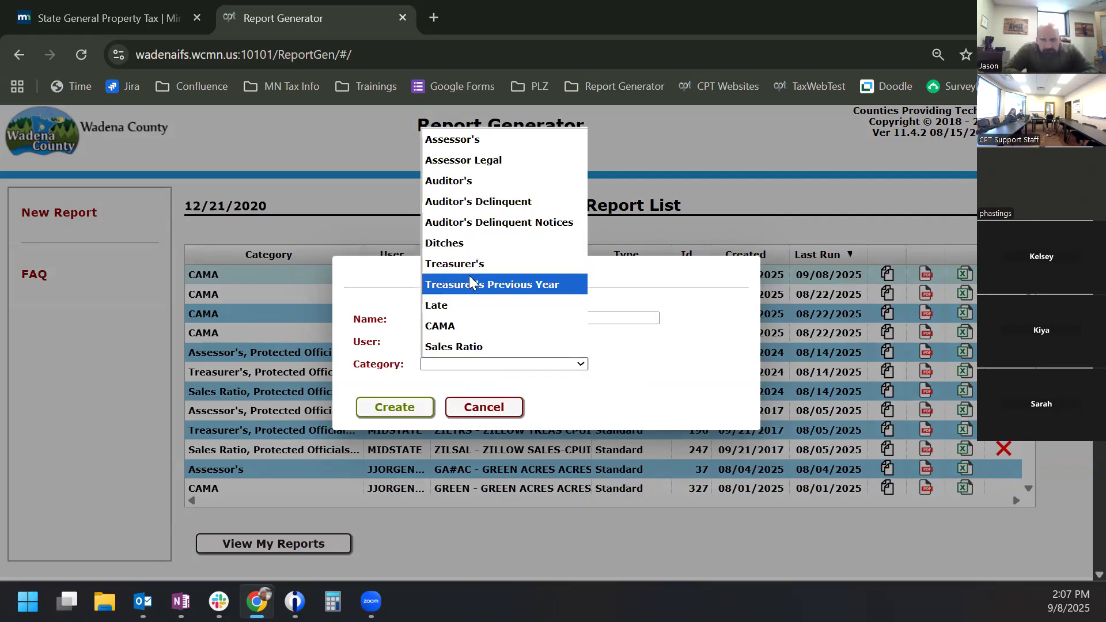
pyautogui.click(476, 136)
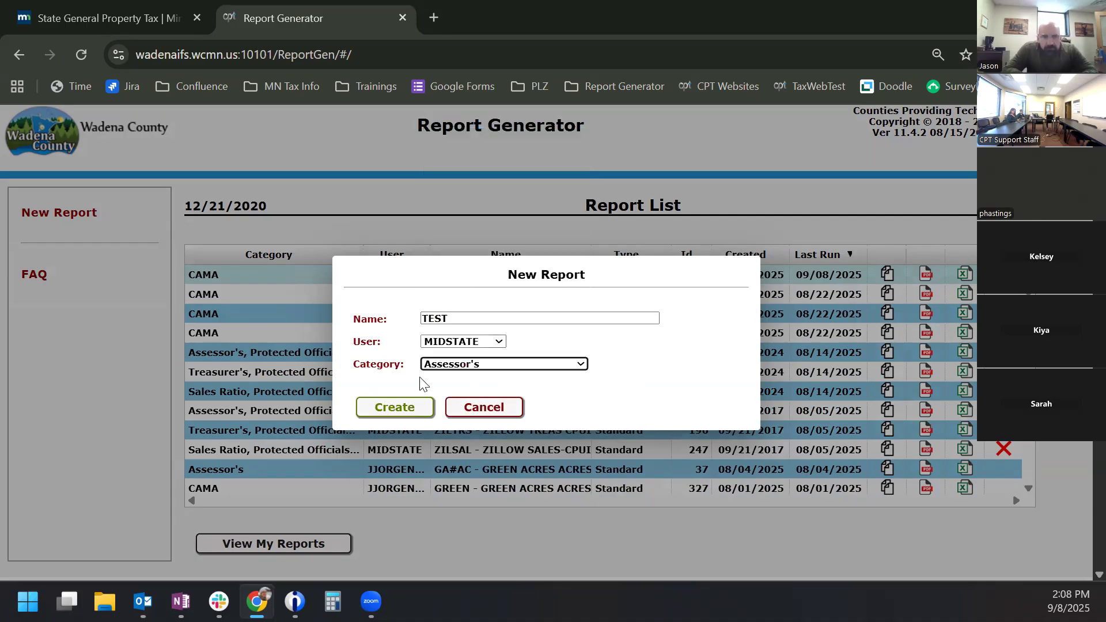
pyautogui.click(414, 406)
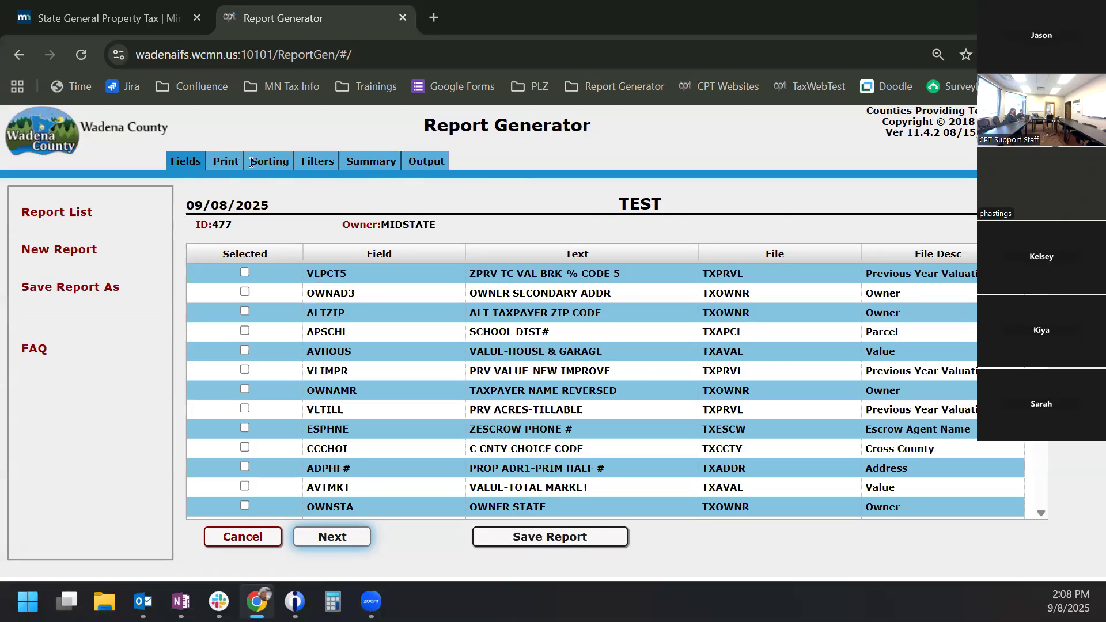
pyautogui.click(315, 163)
pyautogui.click(201, 163)
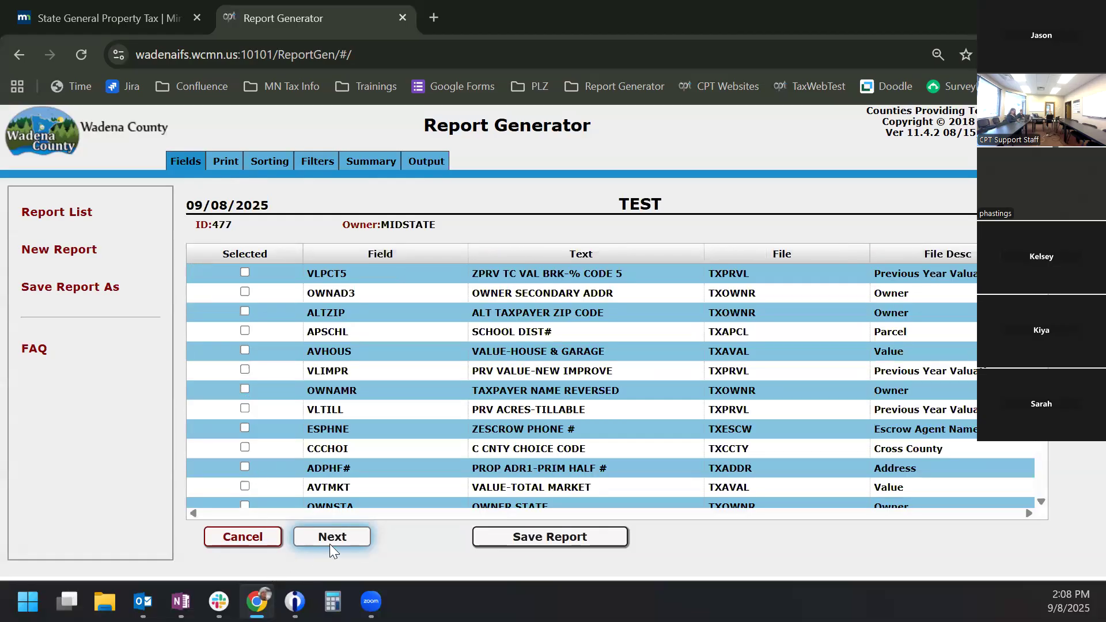
# Look through the TEST report's print, sorting and filter setup pages and return to its field selection
pyautogui.click(337, 538)
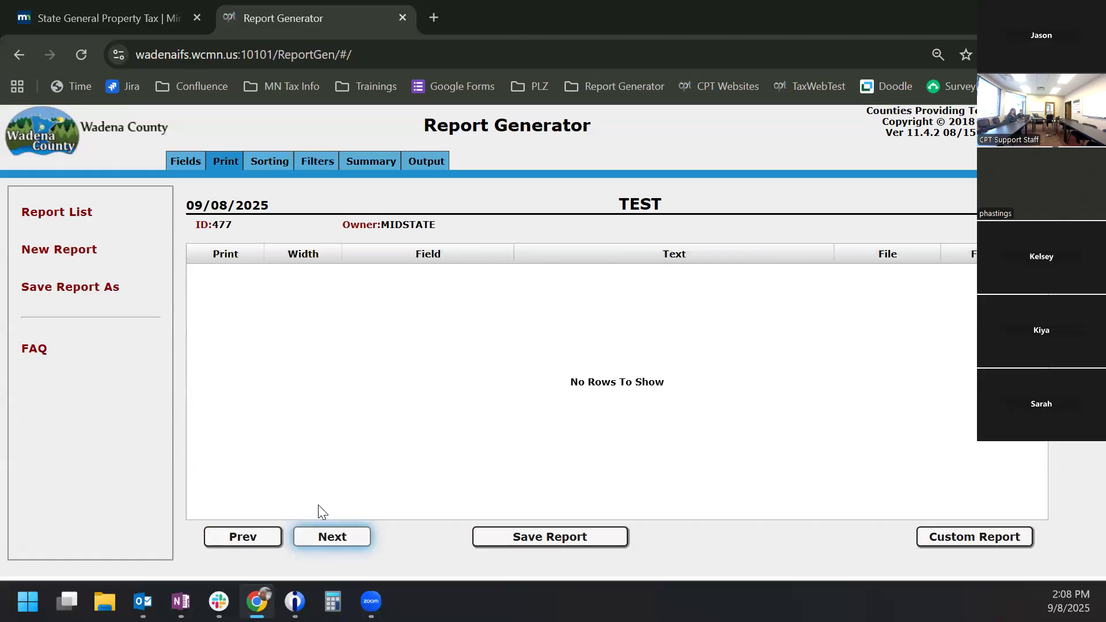
pyautogui.click(333, 539)
pyautogui.click(333, 540)
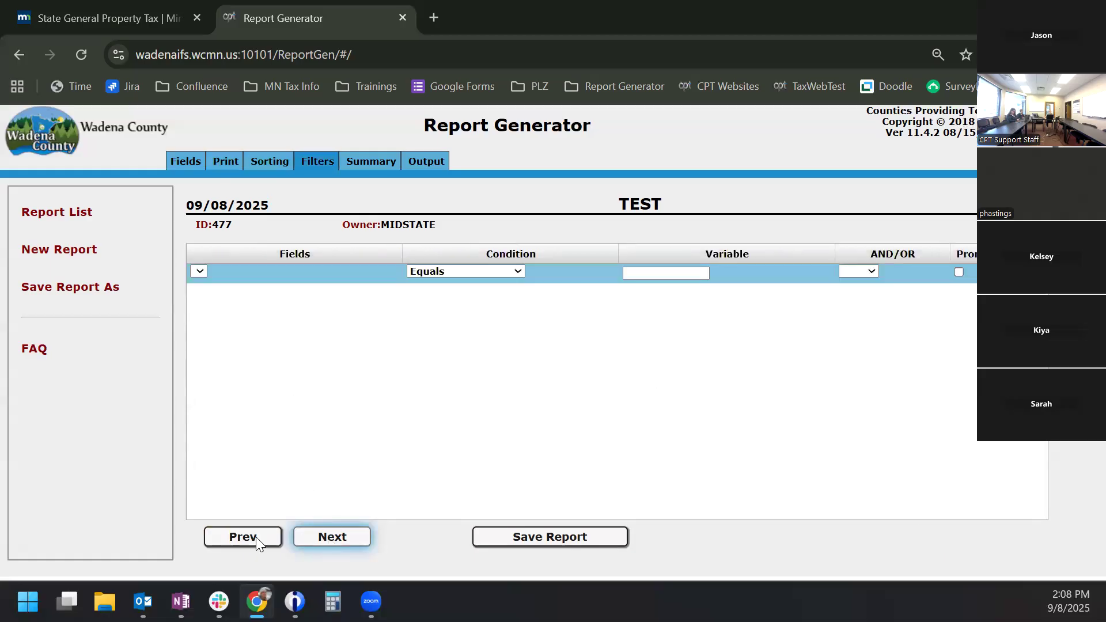
pyautogui.click(256, 536)
pyautogui.click(256, 537)
pyautogui.click(255, 536)
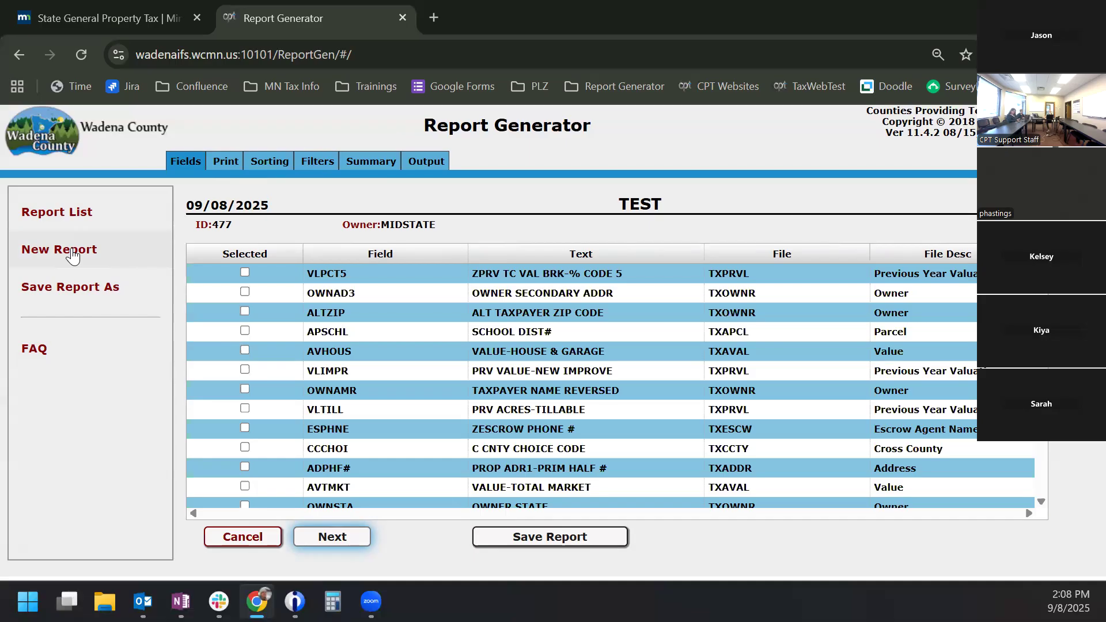
# View the Save Report As settings for the TEST report, cancel without saving, and browse the available fields
pyautogui.click(83, 288)
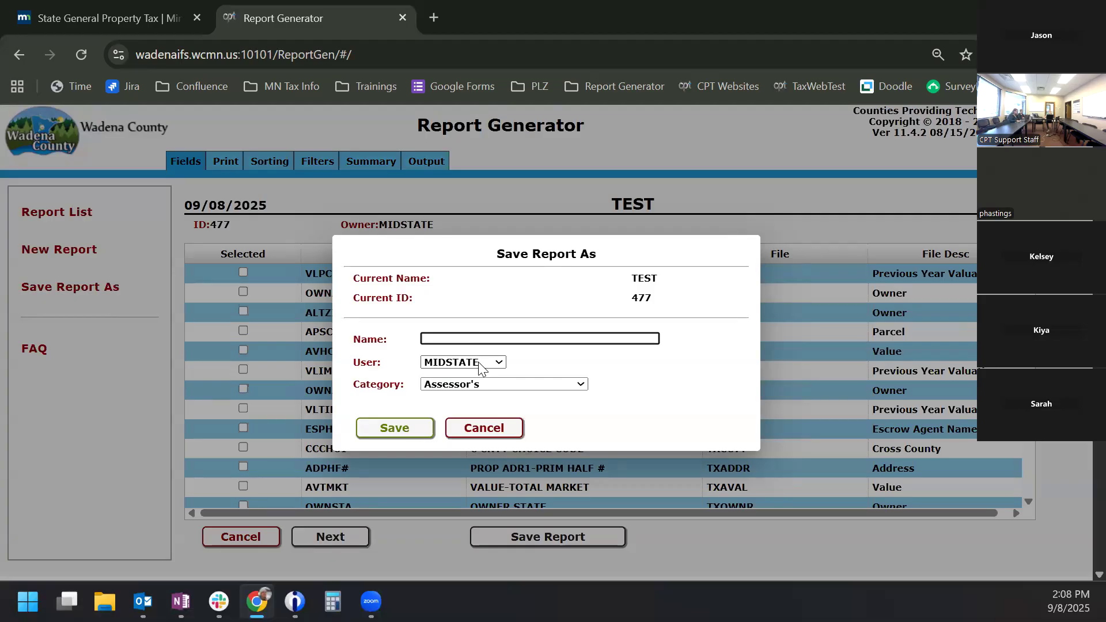
pyautogui.click(501, 425)
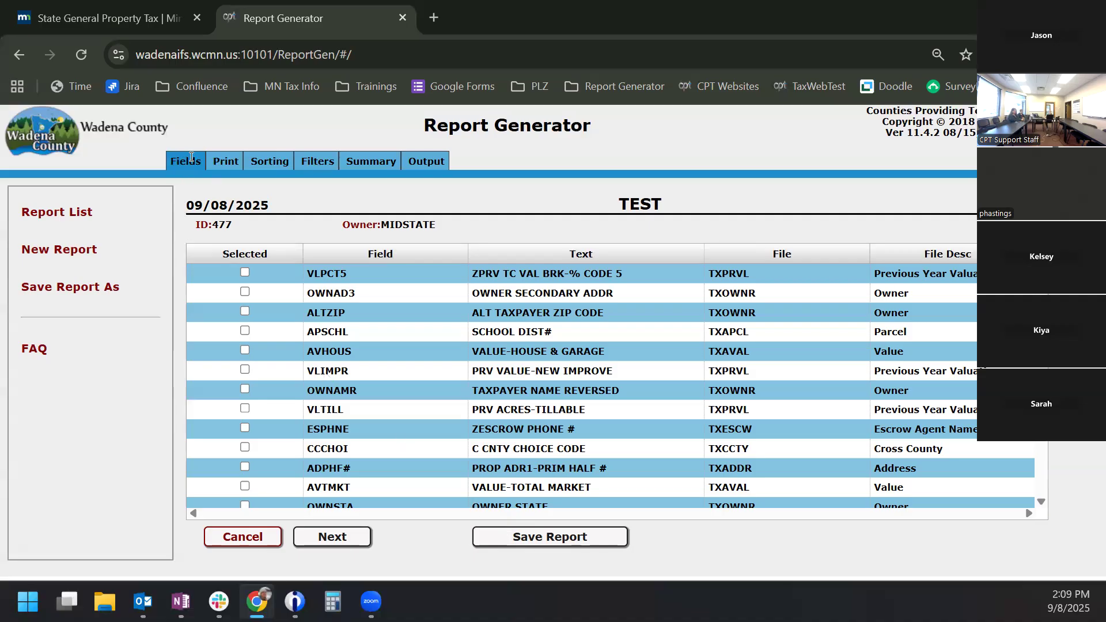
pyautogui.scroll(-7, 450, 318)
pyautogui.scroll(-8, 451, 318)
pyautogui.scroll(-8, 451, 318)
pyautogui.scroll(-6, 451, 319)
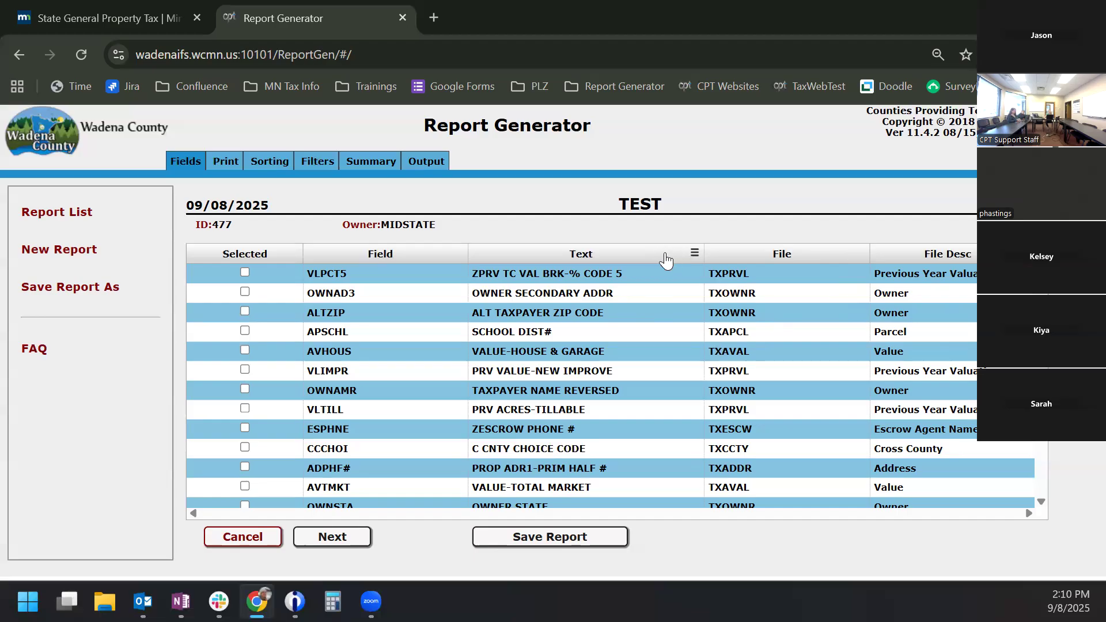
# Sort the field list by text in ascending and descending order, and restore its original unsorted order
pyautogui.click(636, 261)
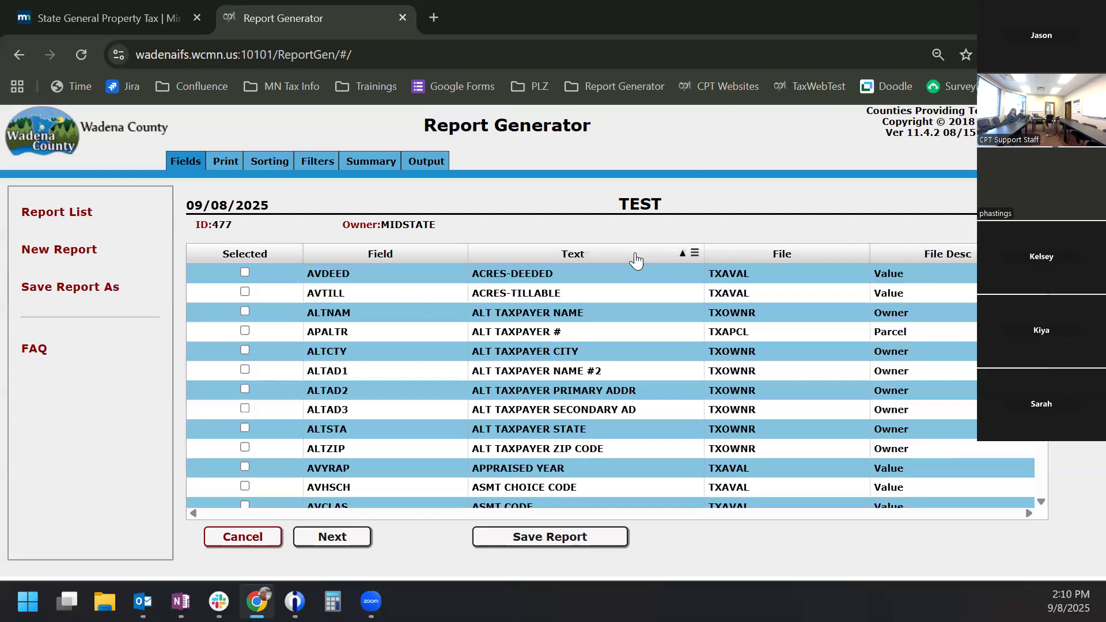
pyautogui.click(636, 261)
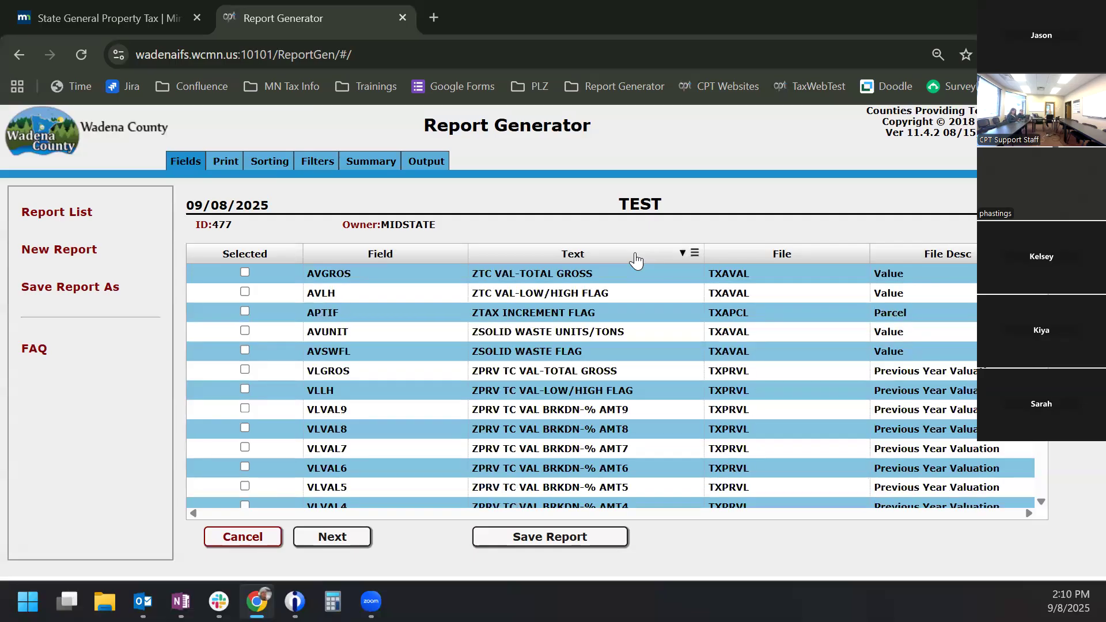
pyautogui.click(636, 261)
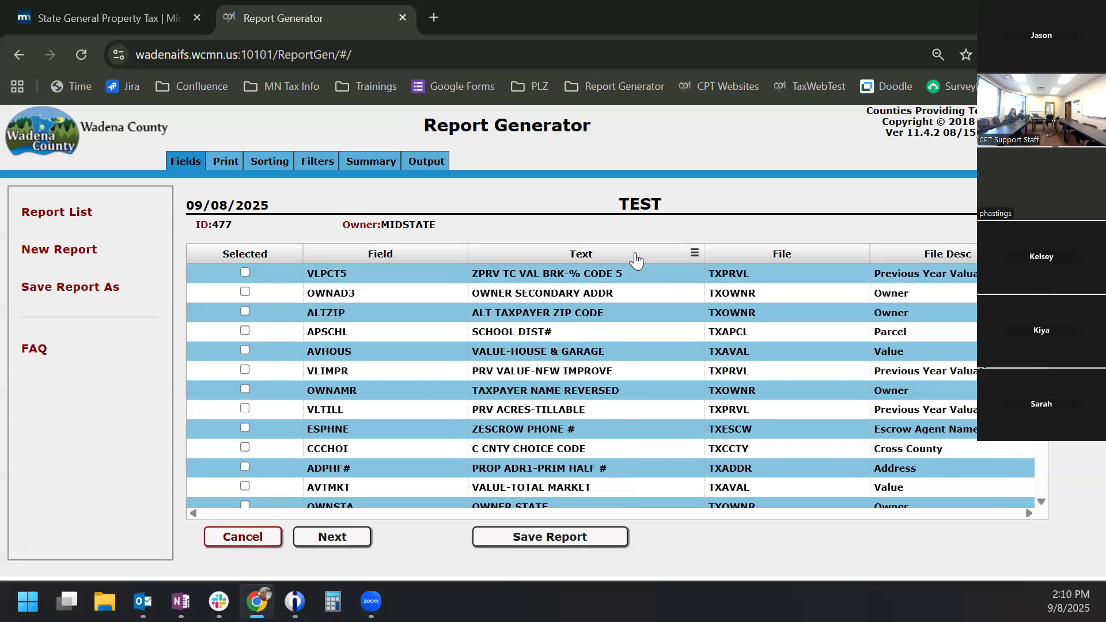
# Filter the field text to entries containing "parcel" and select the PARCEL # and PARCEL VALUE RECORD # fields
pyautogui.click(695, 257)
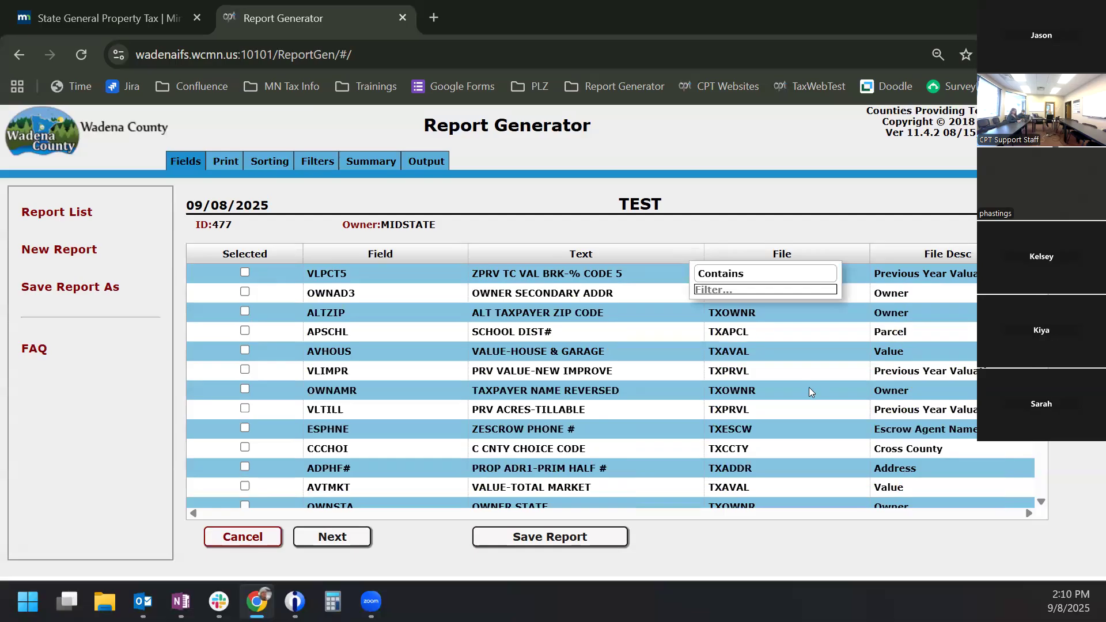
pyautogui.write('par')
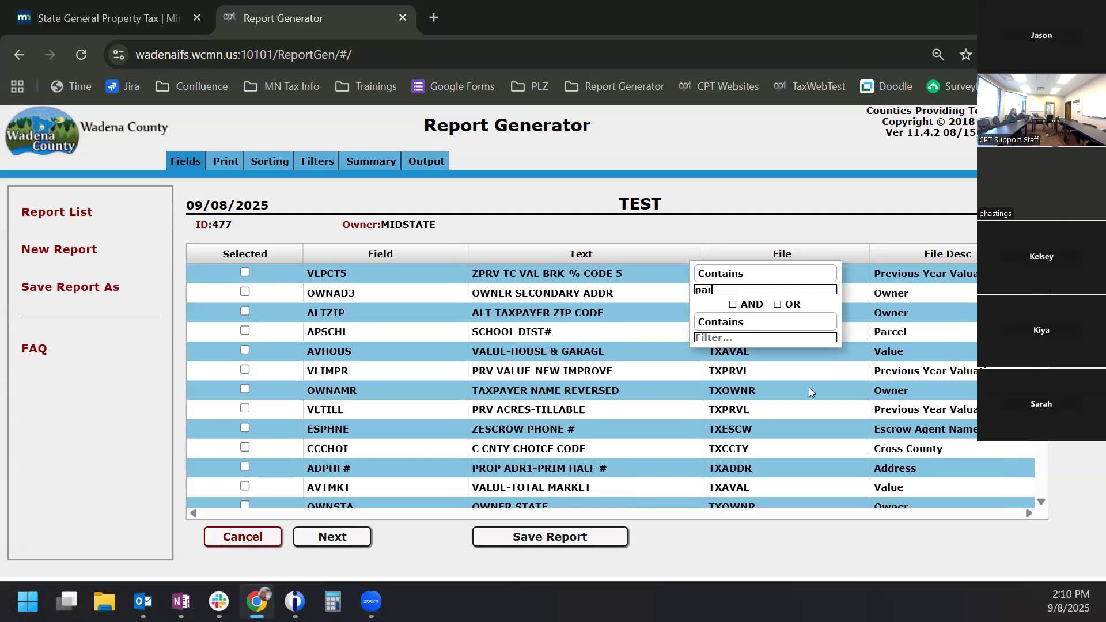
pyautogui.write('clel')
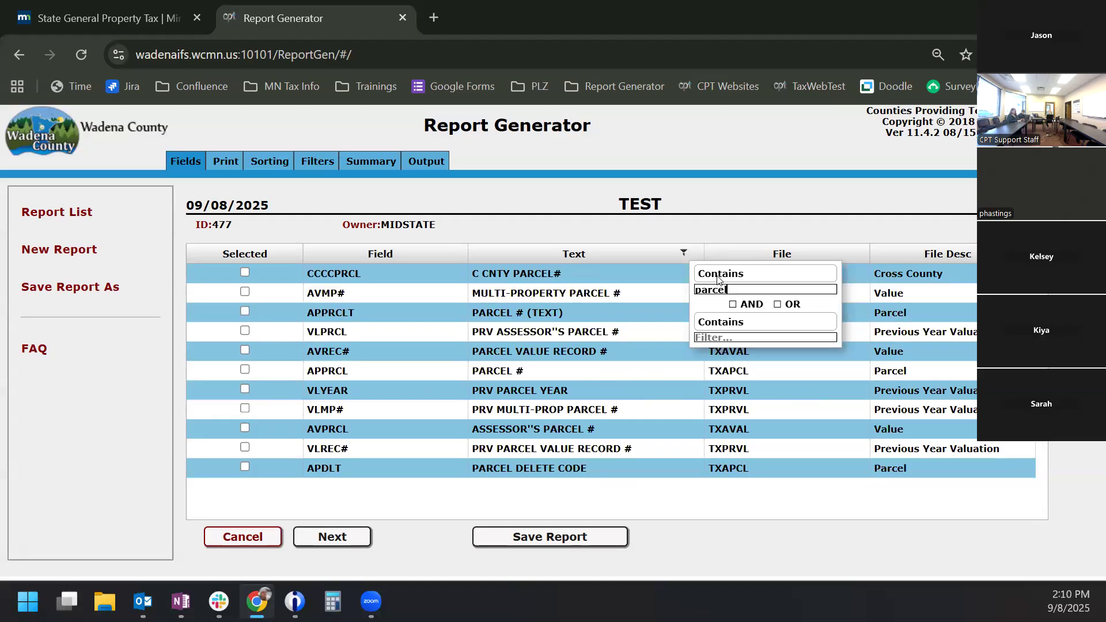
pyautogui.click(245, 370)
pyautogui.click(245, 351)
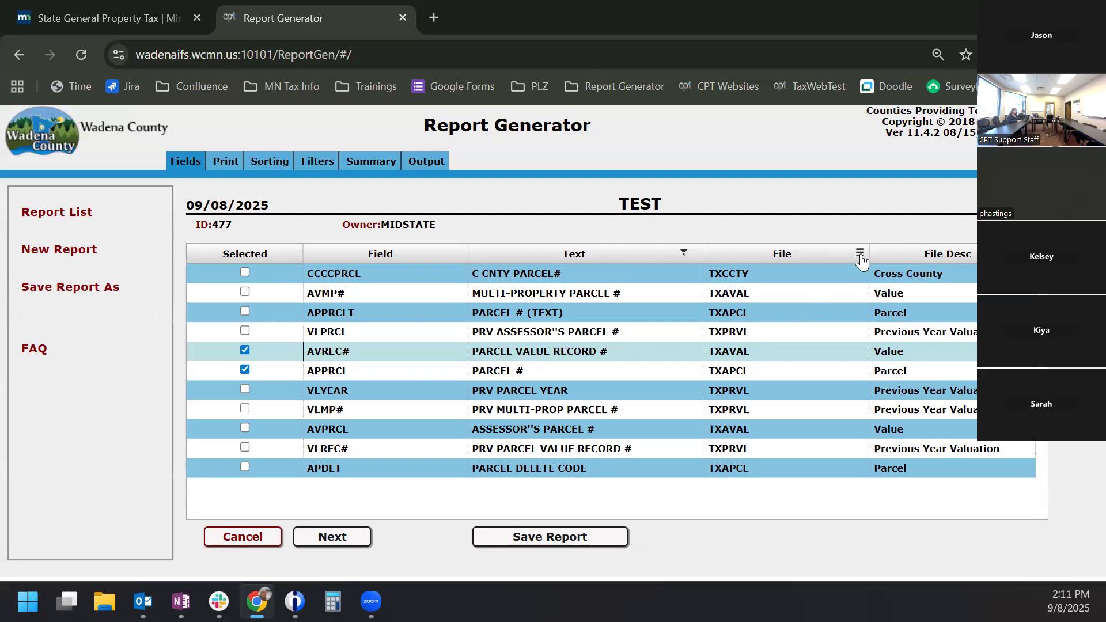
# Filter the field list to files containing "txaval"
pyautogui.click(858, 257)
pyautogui.write('t')
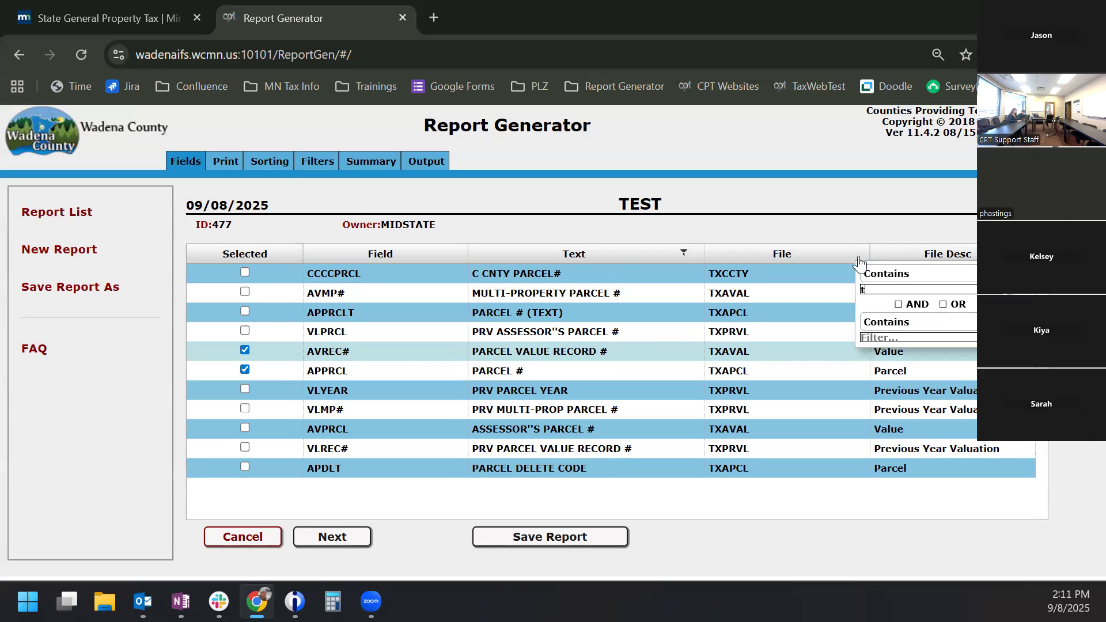
pyautogui.write('xaval')
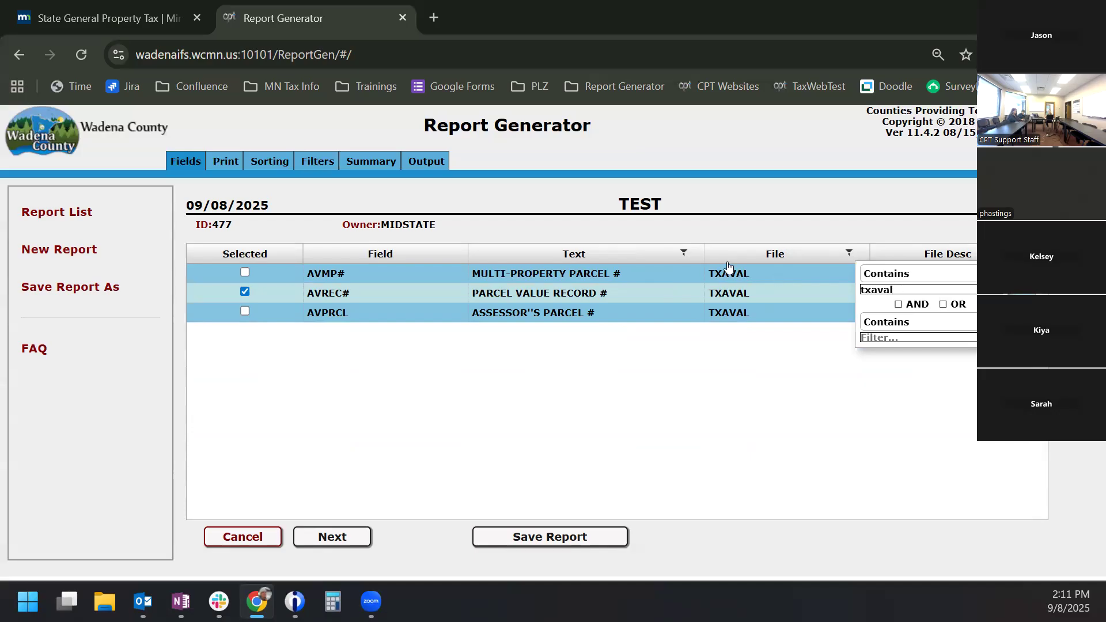
# Clear the "parcel" text filter and browse the fields of the TXAVAL file
pyautogui.click(695, 254)
pyautogui.moveTo(728, 289); pyautogui.dragTo(675, 289)
pyautogui.press('BackSpace')
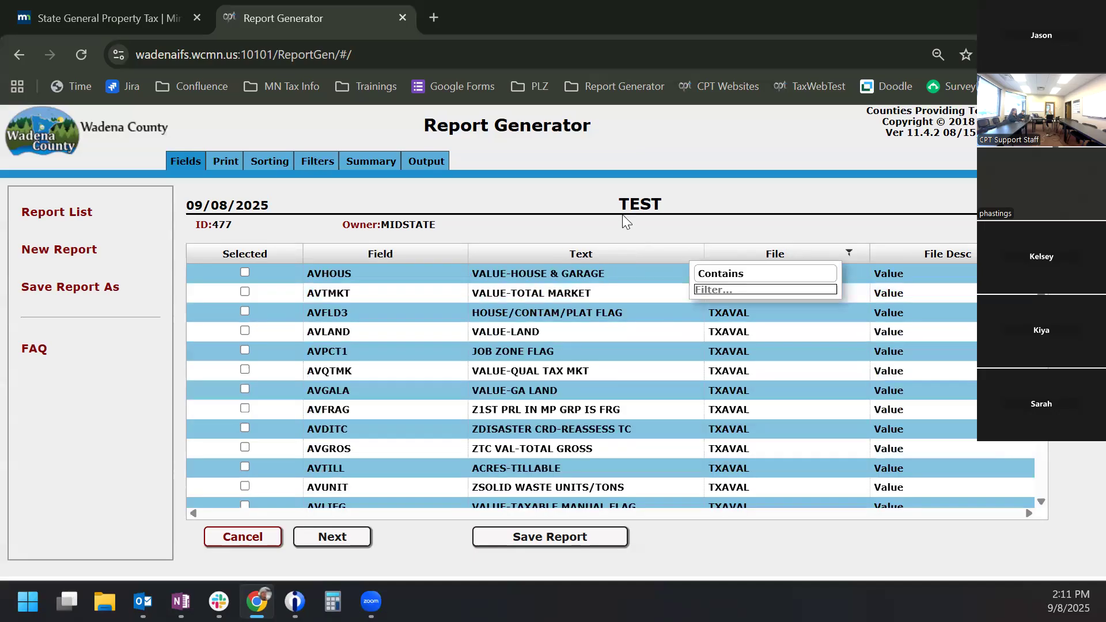
pyautogui.scroll(-8, 787, 350)
pyautogui.scroll(10, 787, 350)
# Remove the "txaval" filter from the file column
pyautogui.click(850, 253)
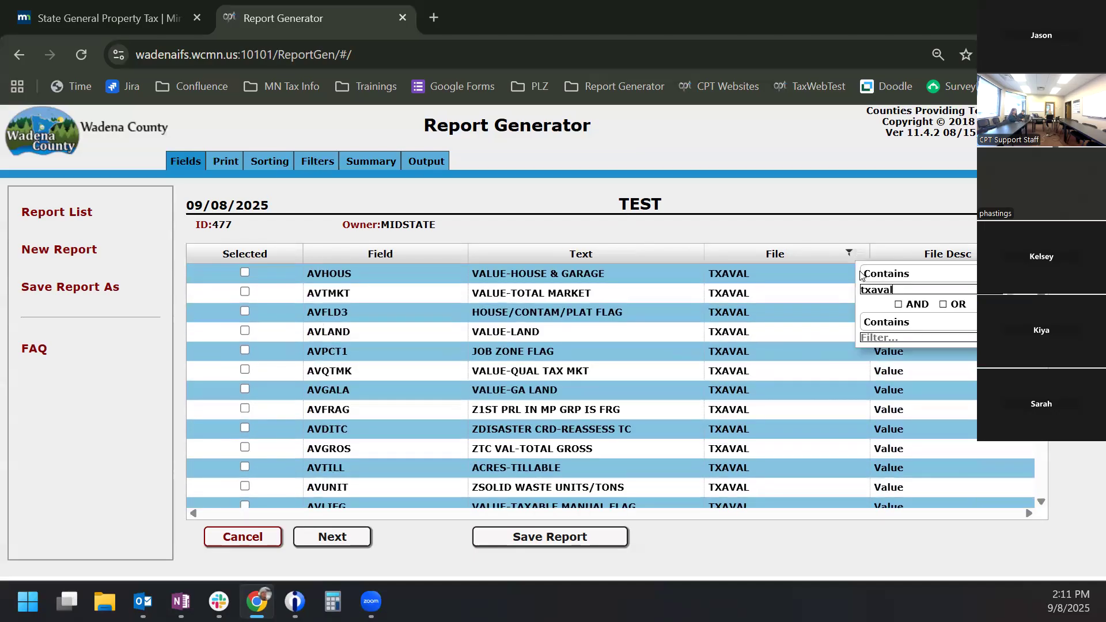
pyautogui.doubleClick(878, 290)
pyautogui.press('BackSpace')
# Filter the field list to entries whose text starts with "value"
pyautogui.click(697, 249)
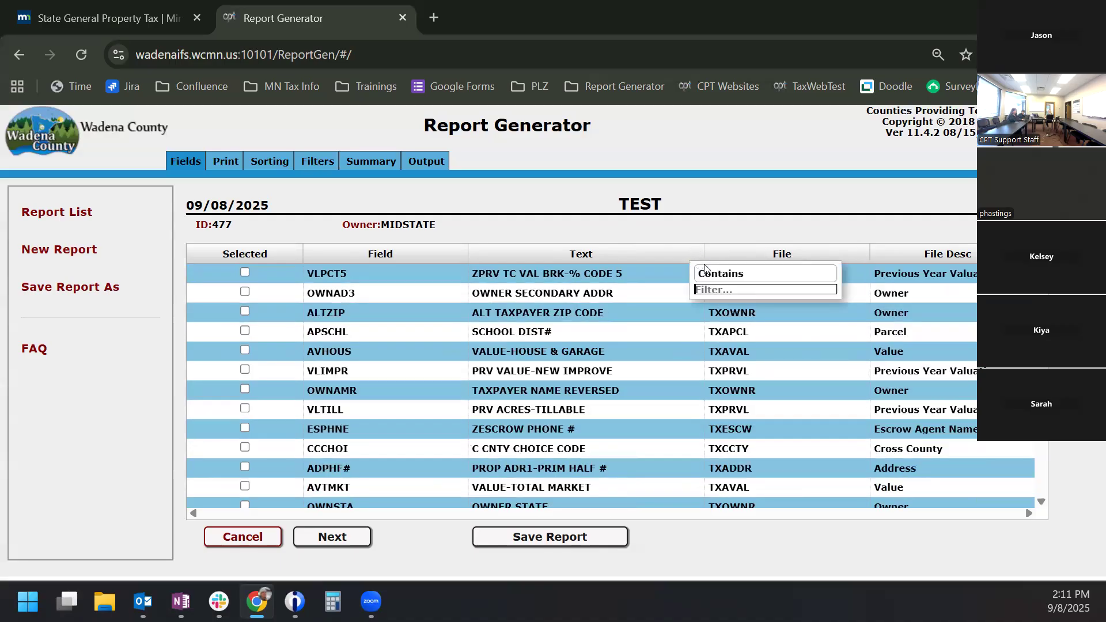
pyautogui.write('value')
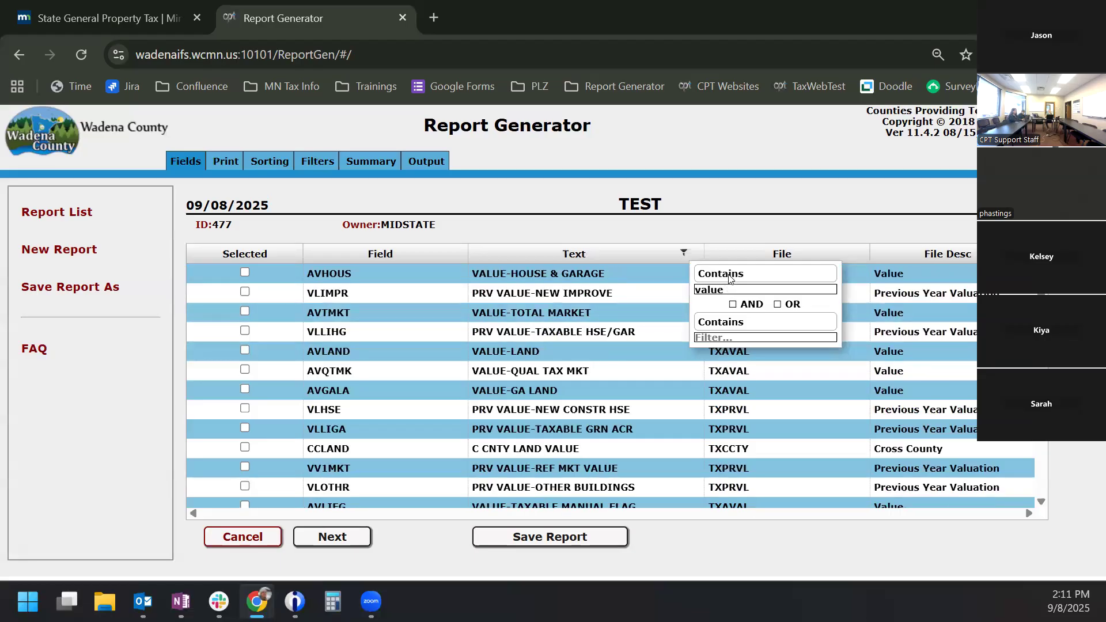
pyautogui.click(730, 275)
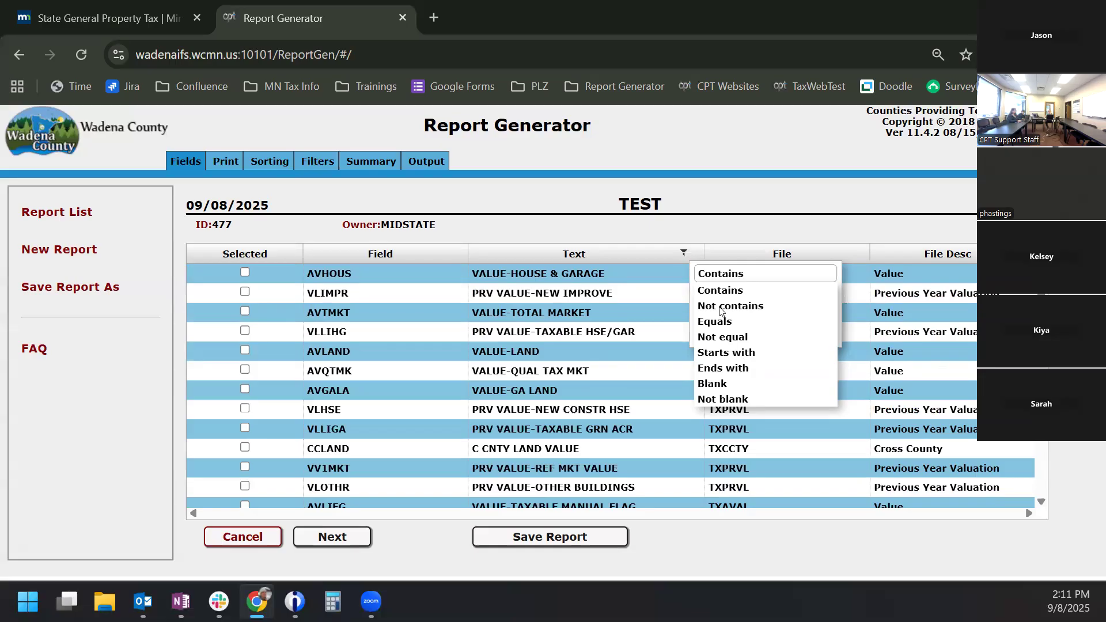
pyautogui.click(724, 353)
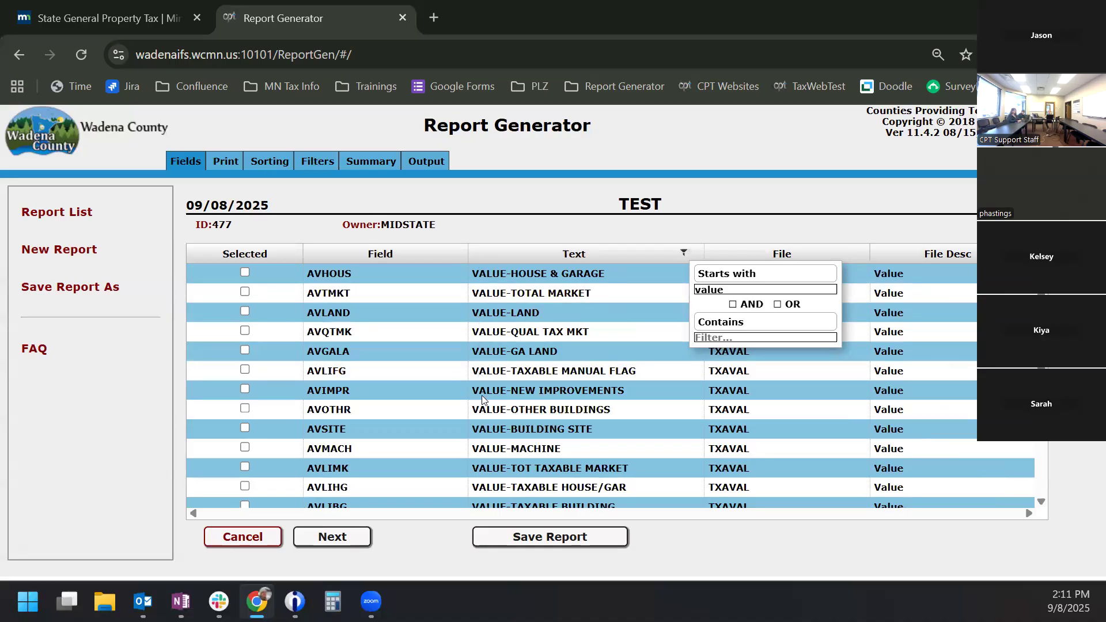
# Add a second text condition that excludes entries containing "taxab"
pyautogui.click(736, 325)
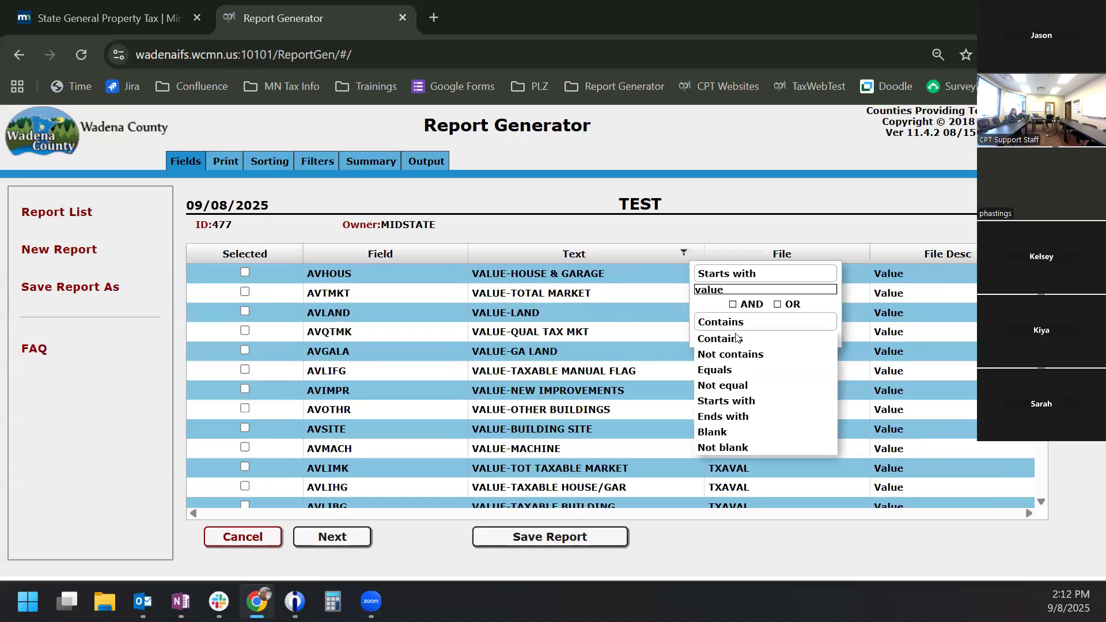
pyautogui.click(741, 355)
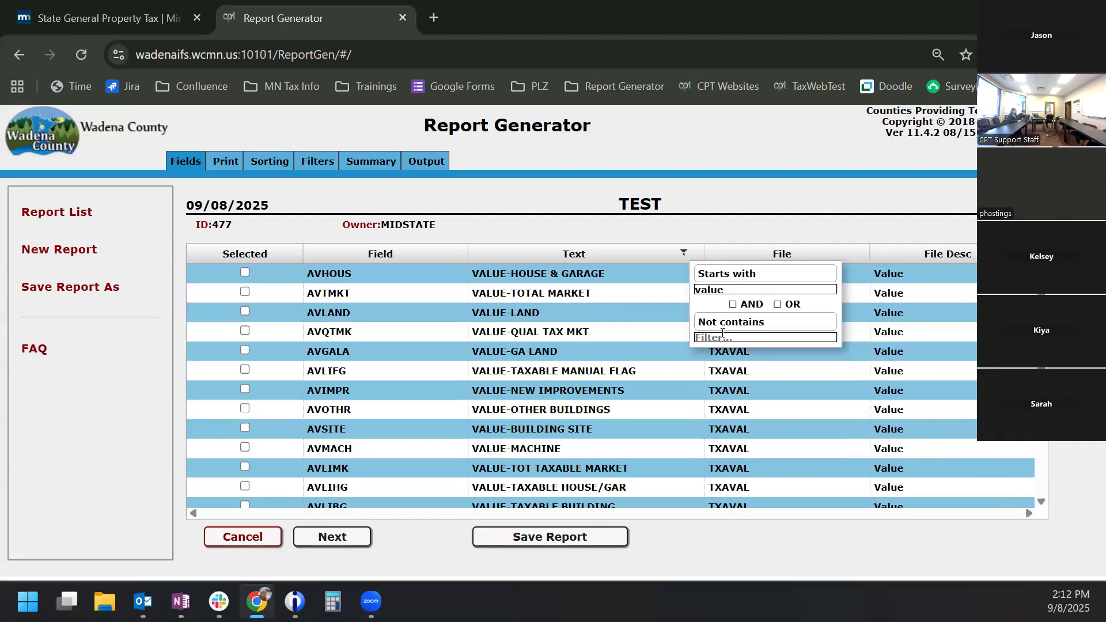
pyautogui.click(724, 337)
pyautogui.write('taxab')
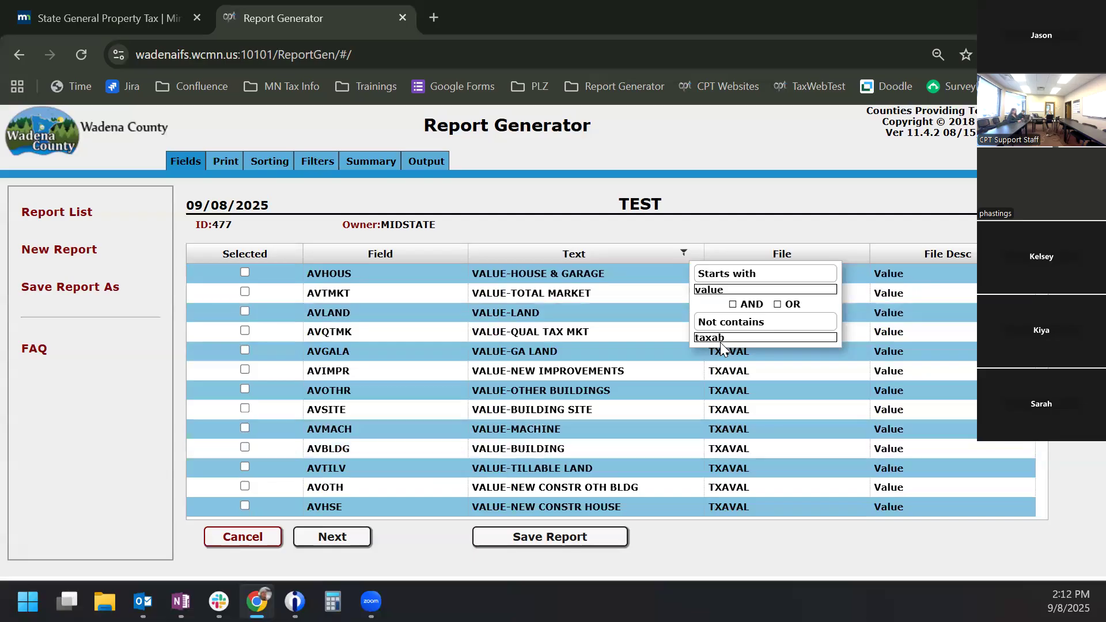
pyautogui.click(474, 218)
# Select the VALUE-HOUSE & GARAGE, VALUE-TOTAL MARKET and VALUE-LAND fields for the report
pyautogui.click(245, 273)
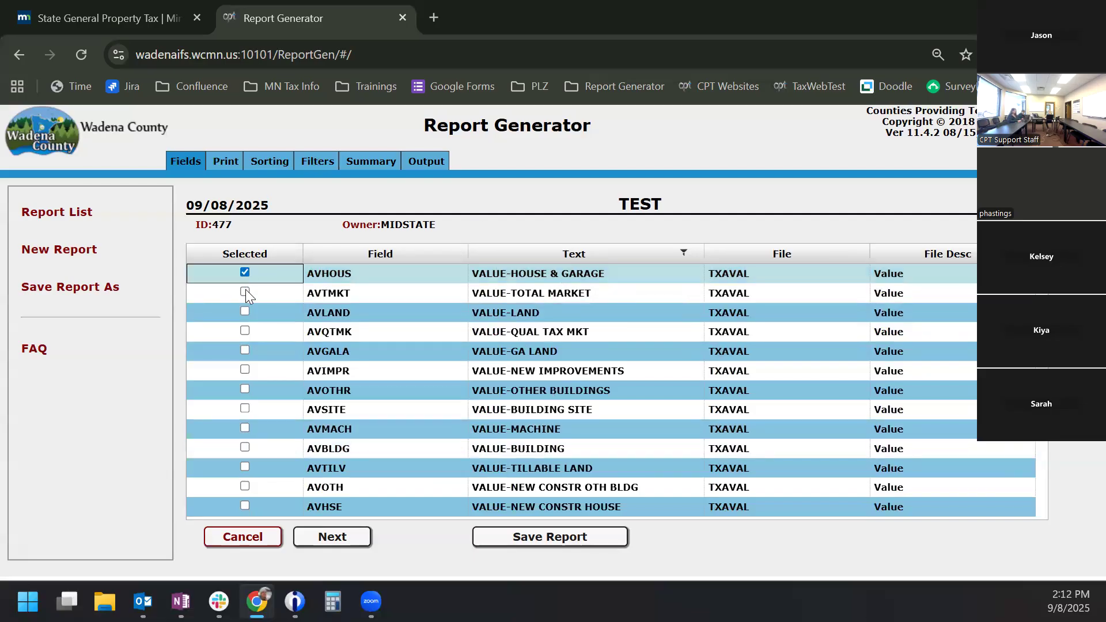
pyautogui.click(245, 291)
pyautogui.click(245, 312)
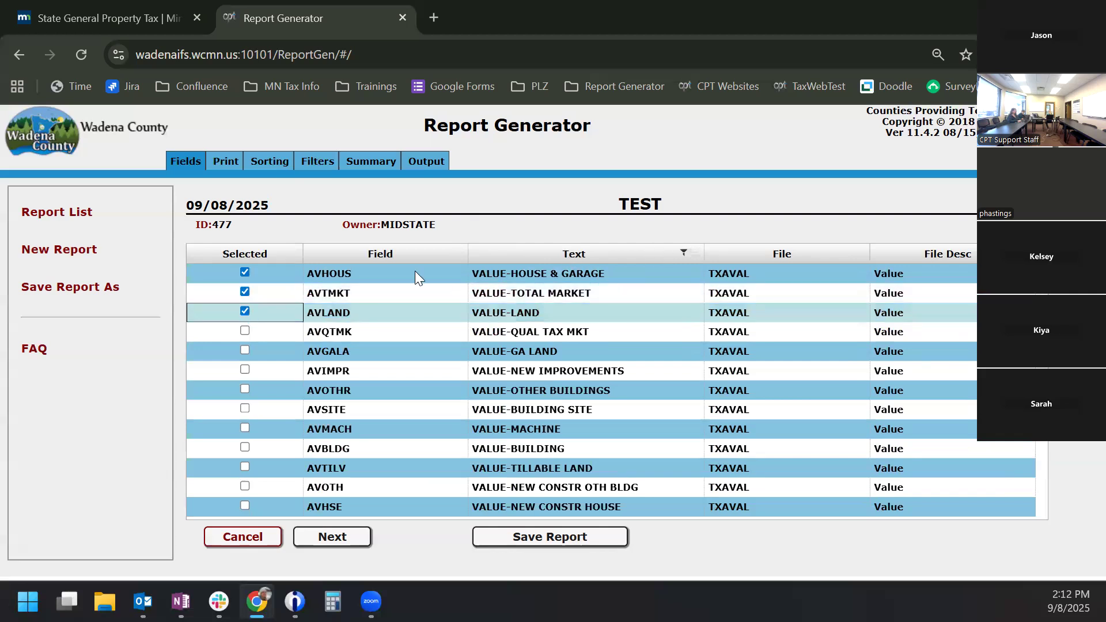
# Clear the "taxab" exclusion from the text filter's second condition
pyautogui.click(687, 253)
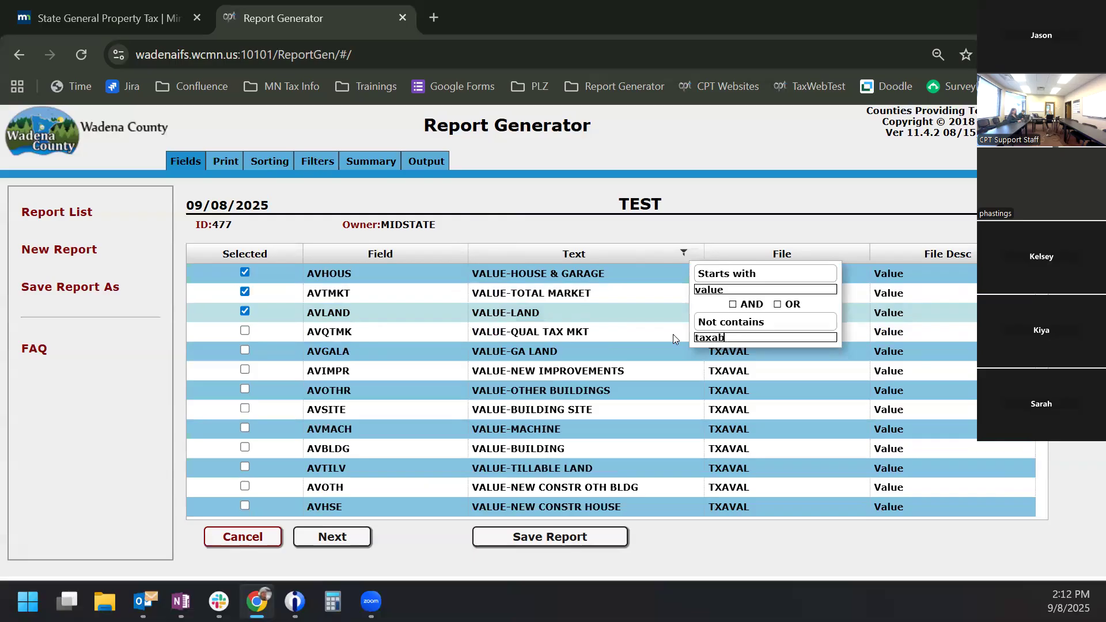
pyautogui.press('BackSpace')
pyautogui.press('BackSpace')
pyautogui.press('BackSpace')
pyautogui.press('BackSpace')
pyautogui.press('BackSpace')
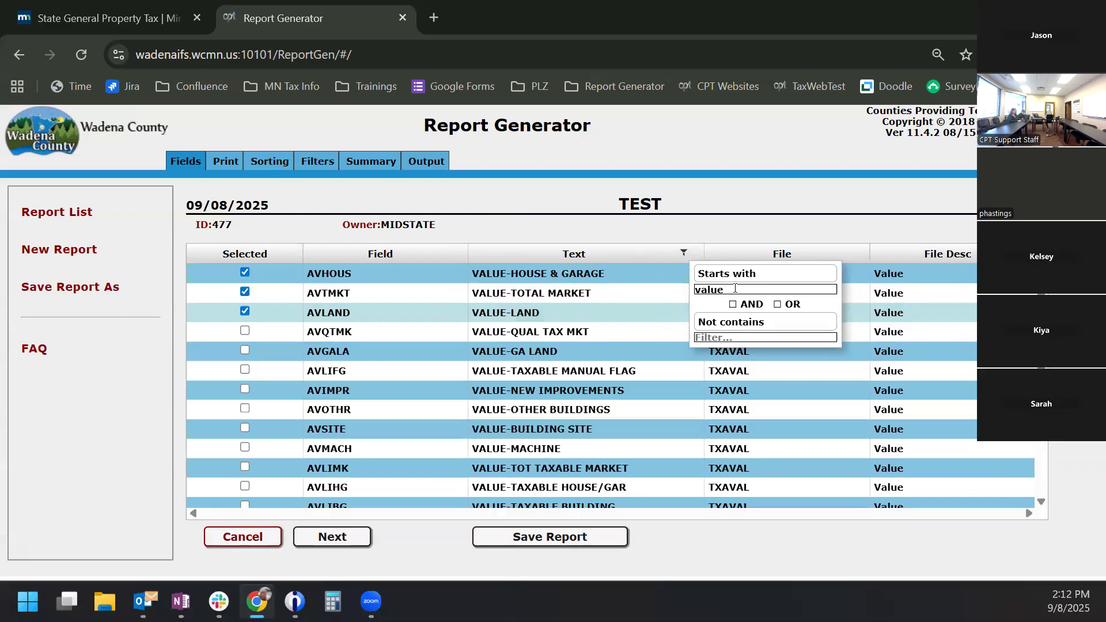
# Filter the field text to entries starting with "tw" and select the TWP/CITY # field
pyautogui.doubleClick(697, 289)
pyautogui.write('tw')
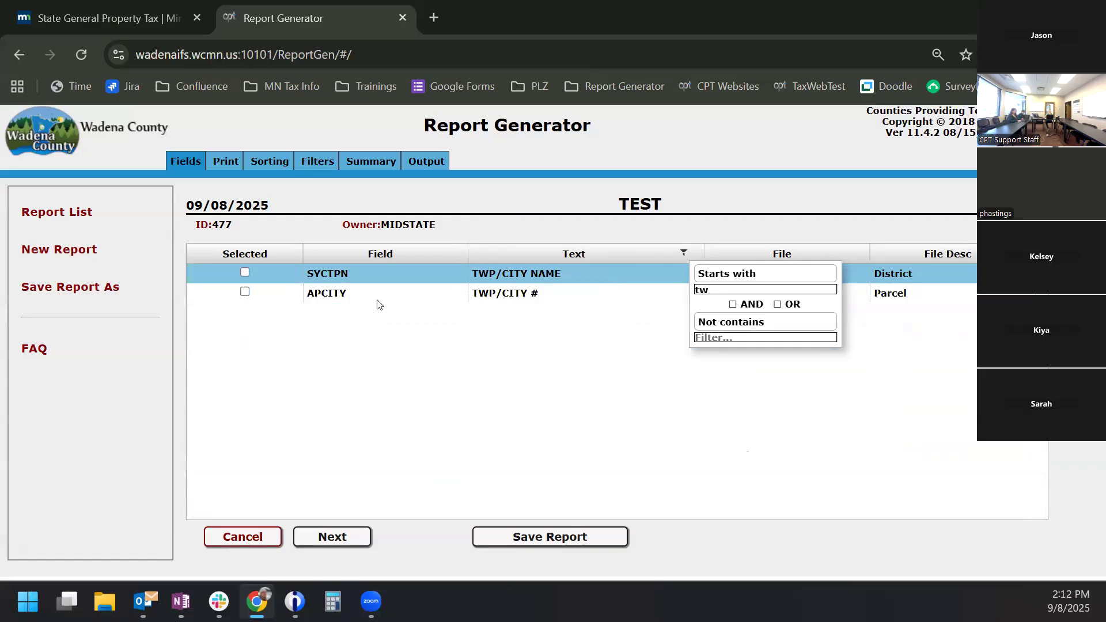
pyautogui.click(258, 294)
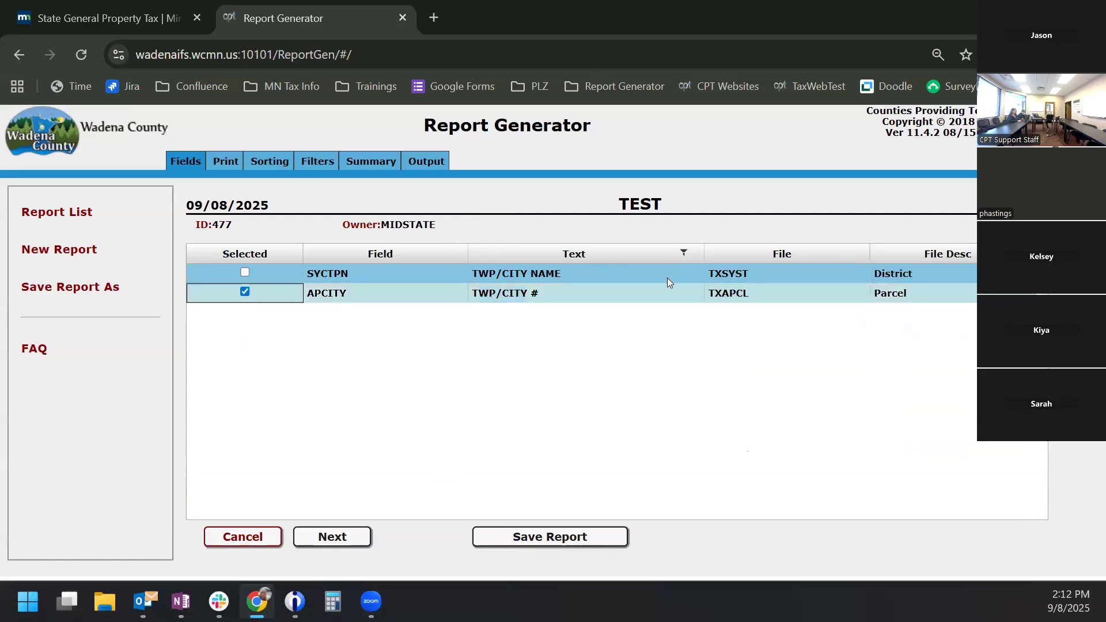
# Filter the field text to entries starting with "taxp" and select the TAXPAYER NAME REVERSED field
pyautogui.click(695, 257)
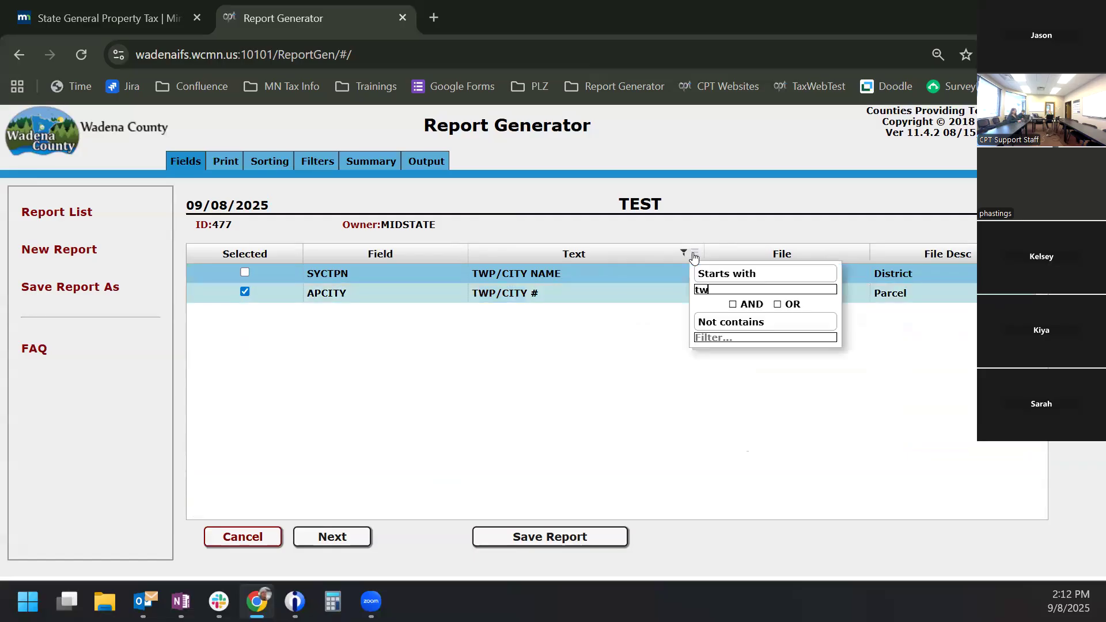
pyautogui.click(723, 289)
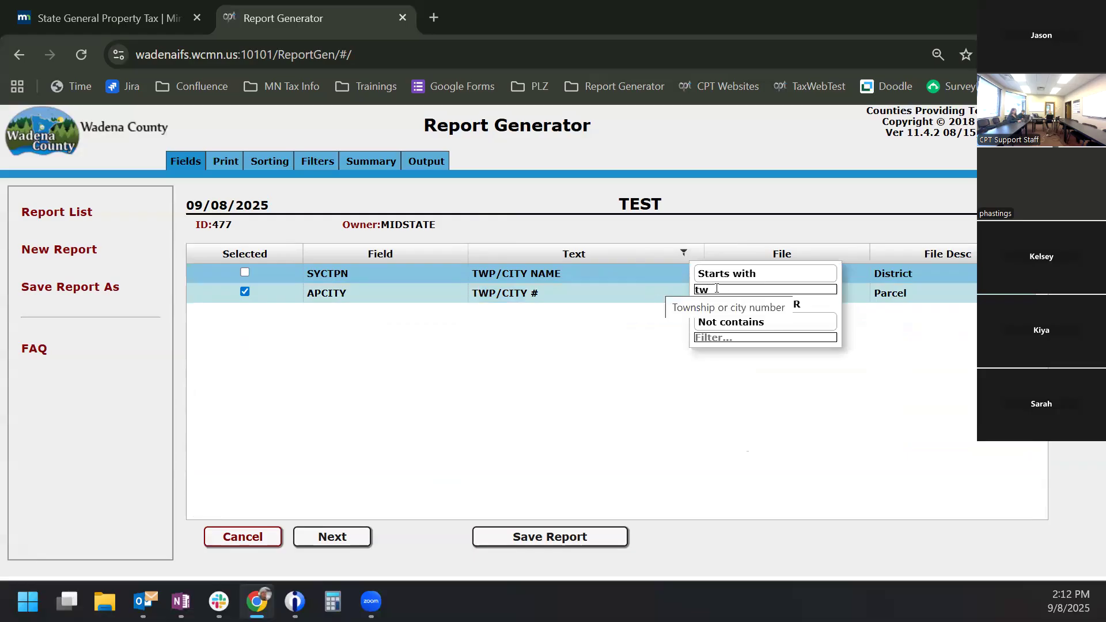
pyautogui.doubleClick(724, 289)
pyautogui.write('tax')
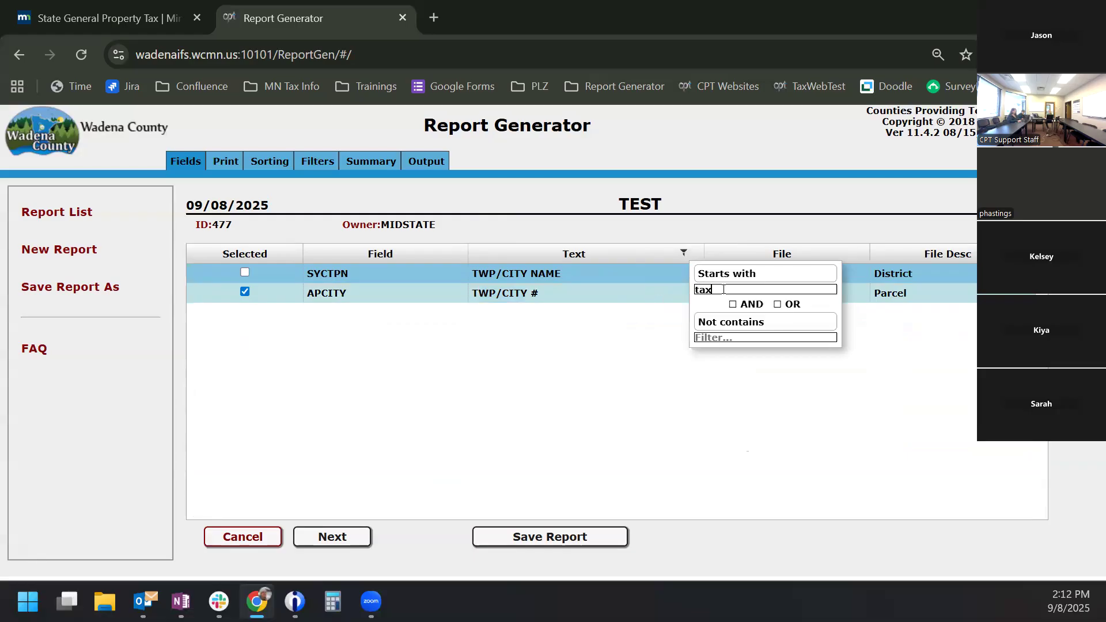
pyautogui.write('p')
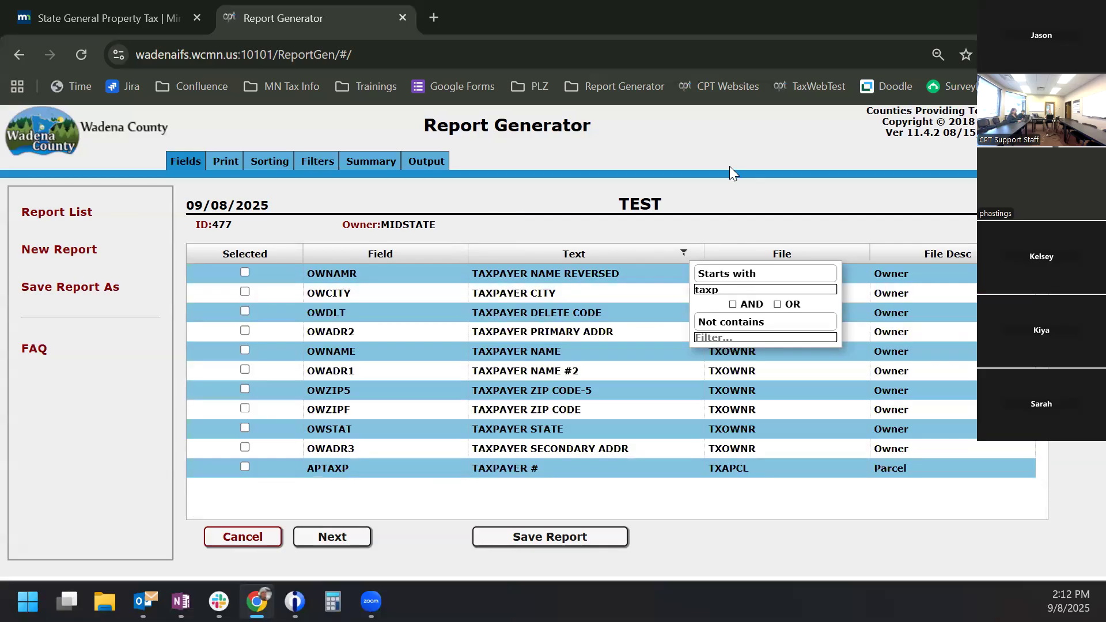
pyautogui.click(245, 273)
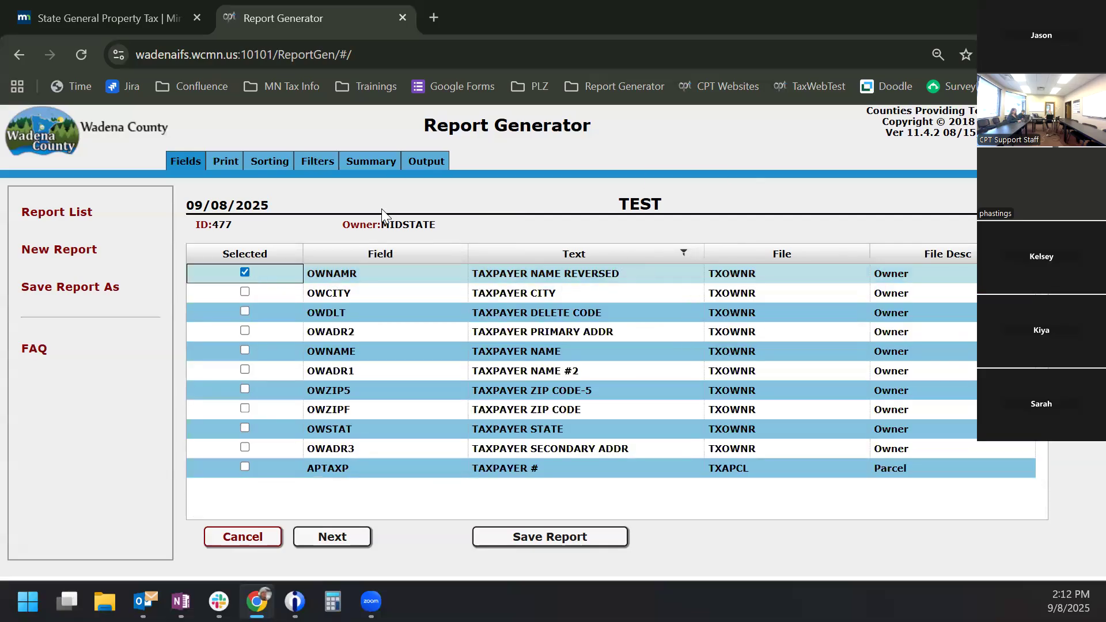
# Clear the "taxp" text filter and sort the field list so the selected fields come first
pyautogui.click(685, 253)
pyautogui.moveTo(722, 292); pyautogui.dragTo(677, 291)
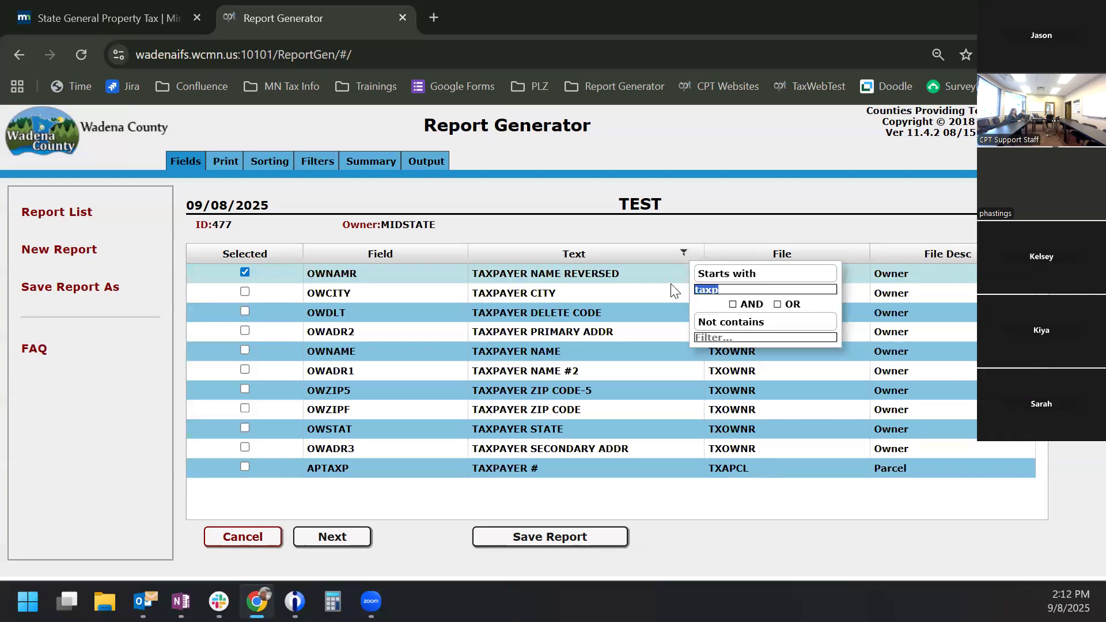
pyautogui.press('BackSpace')
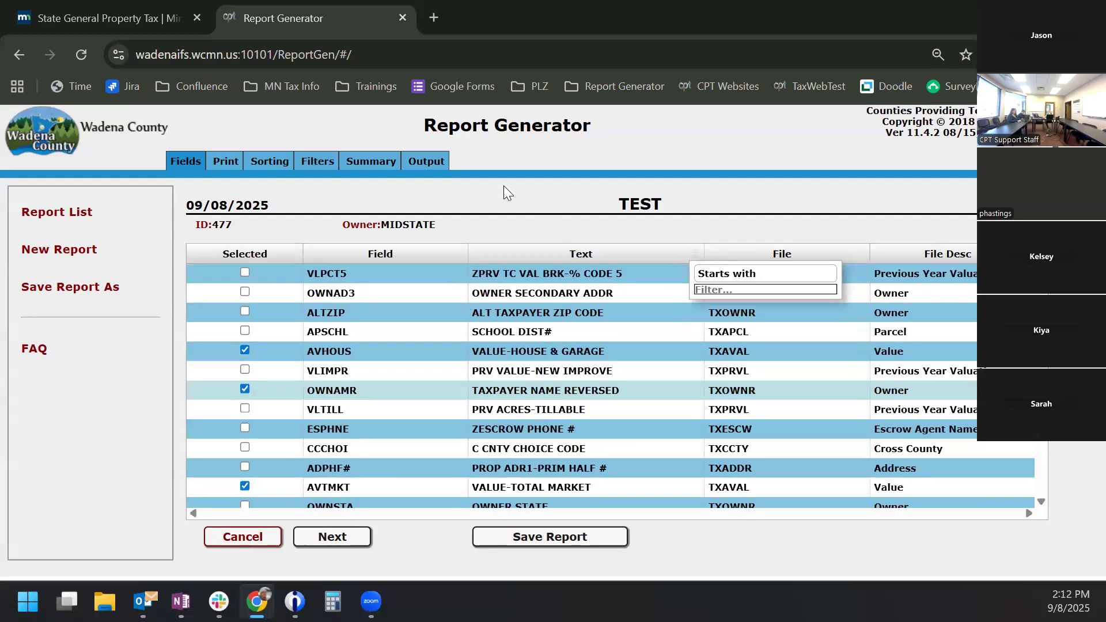
pyautogui.click(244, 260)
pyautogui.click(245, 258)
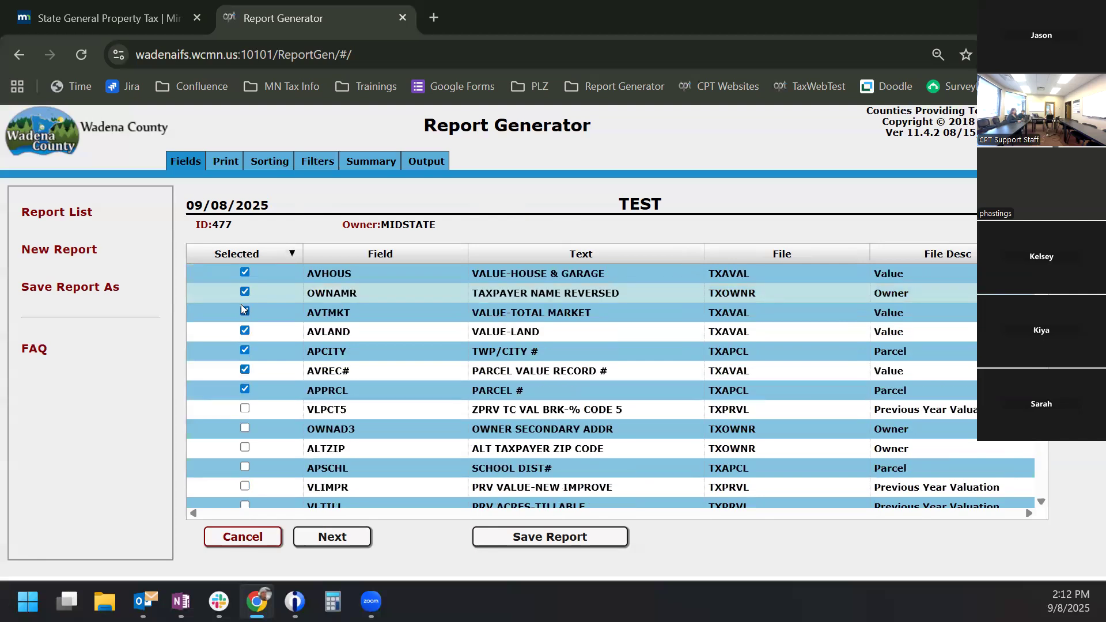
# Exclude PARCEL VALUE RECORD # from printing and reorder the print fields with TWP/CITY # first and VALUE-LAND above VALUE-TOTAL MARKET
pyautogui.click(344, 541)
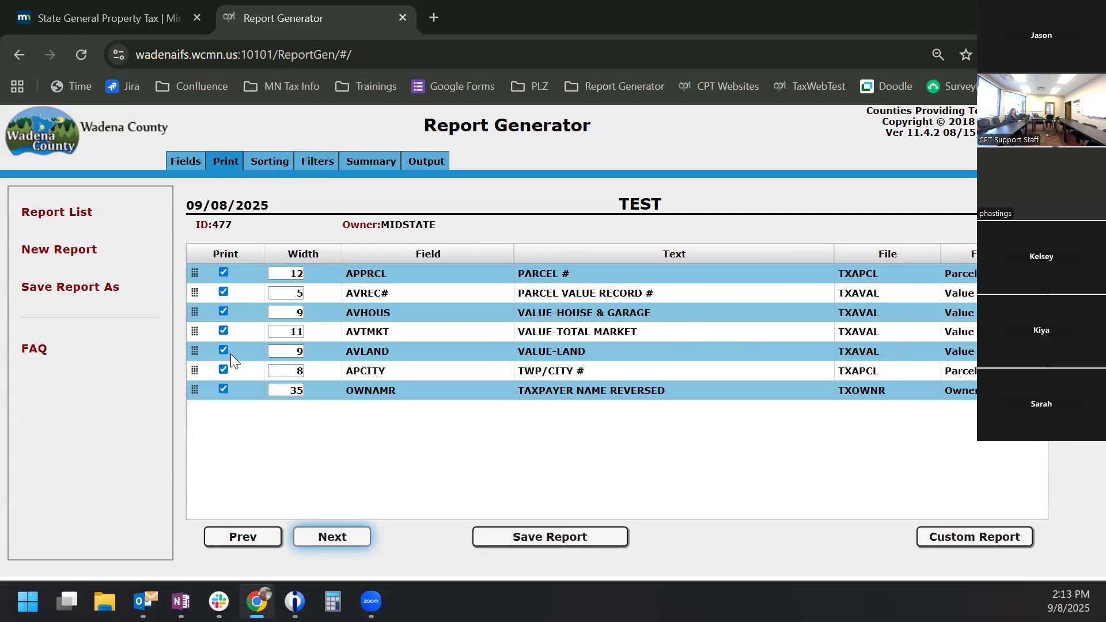
pyautogui.click(223, 292)
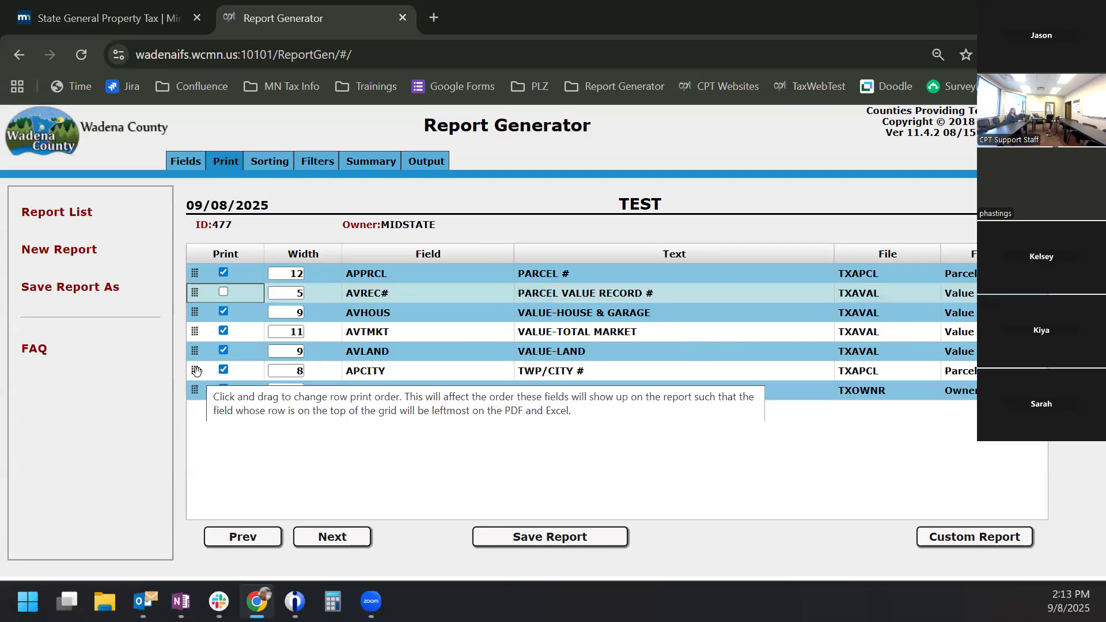
pyautogui.moveTo(196, 371); pyautogui.dragTo(211, 267)
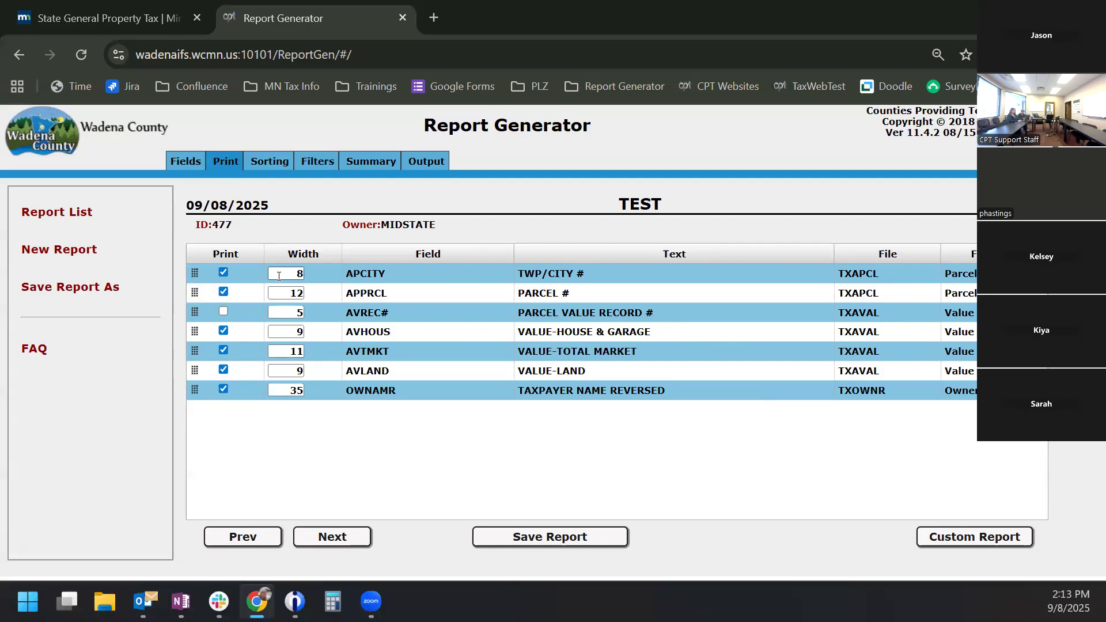
pyautogui.click(198, 371)
pyautogui.moveTo(197, 371); pyautogui.dragTo(199, 353)
# Set the print widths of TAXPAYER NAME REVERSED and VALUE-LAND to 5
pyautogui.click(299, 274)
pyautogui.click(295, 293)
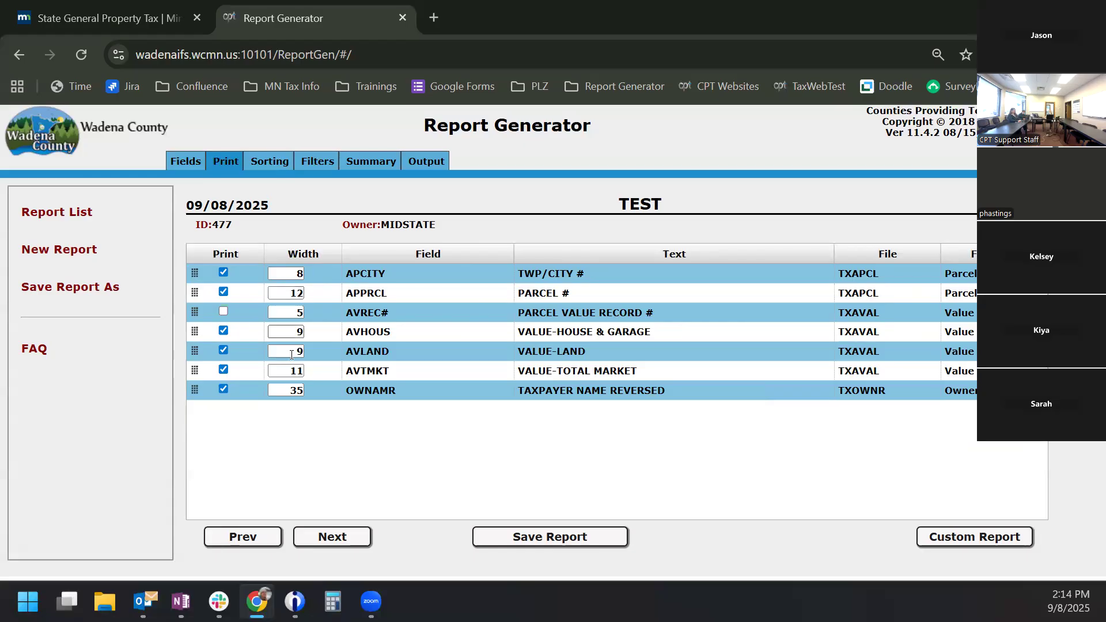
pyautogui.doubleClick(288, 389)
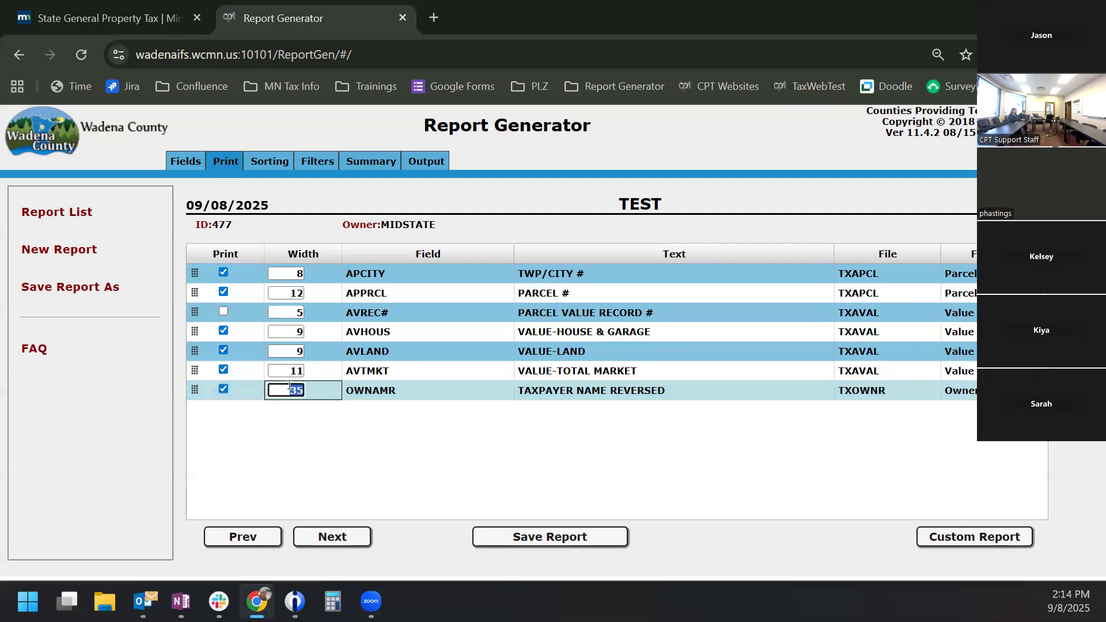
pyautogui.write('5')
pyautogui.click(290, 349)
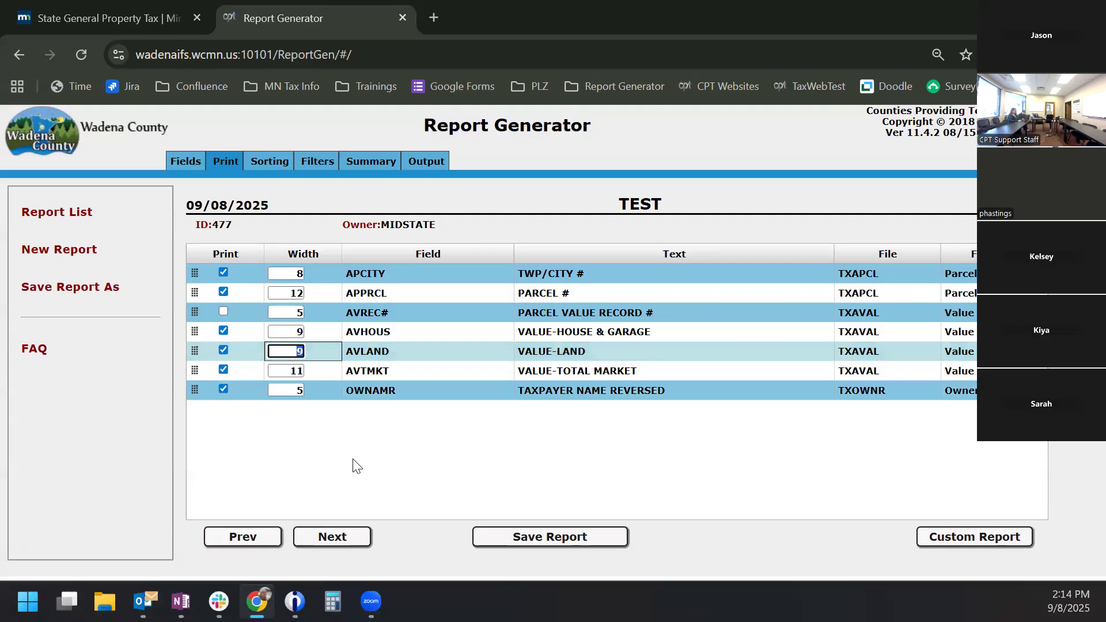
pyautogui.write('5')
pyautogui.click(348, 412)
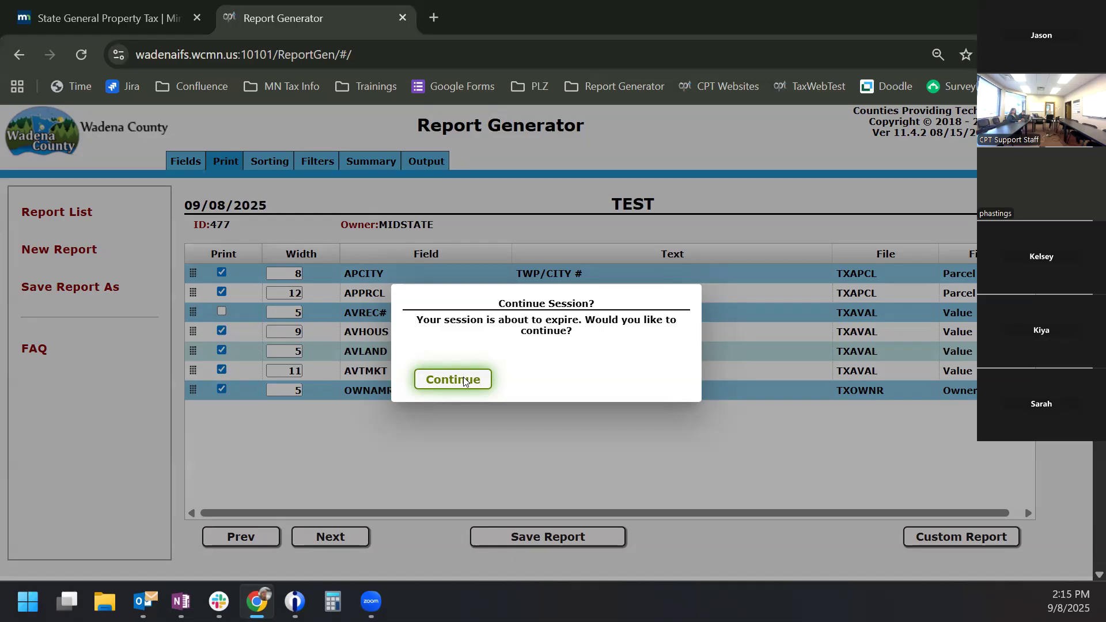
# Continue the expiring session and save the report
pyautogui.click(463, 377)
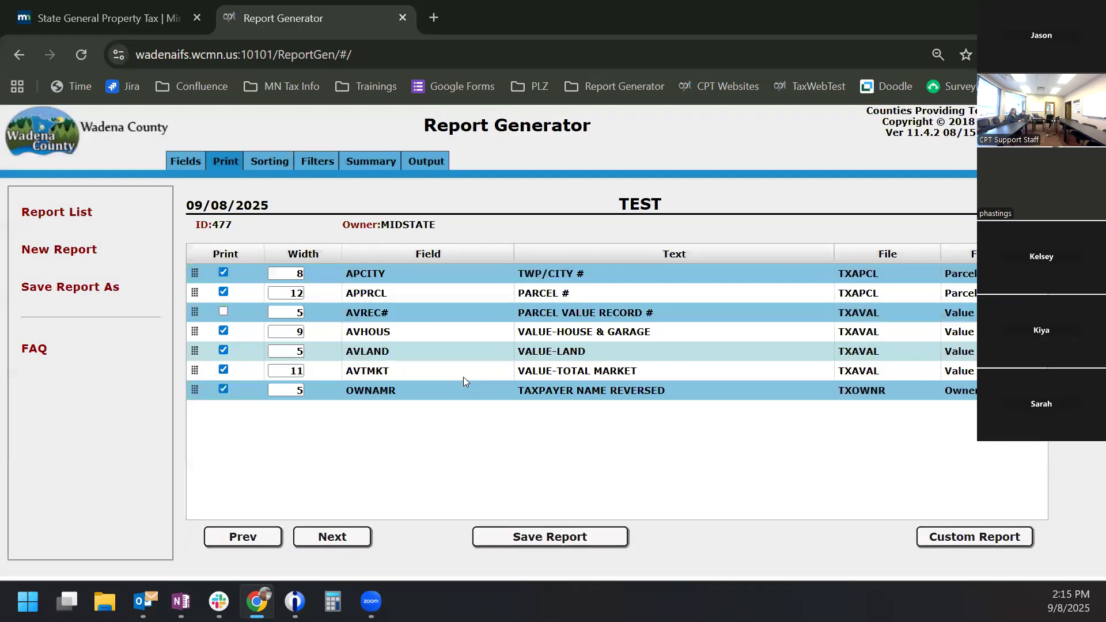
pyautogui.click(546, 543)
# Sort the report by TWP/CITY # ascending, with a section and page break for each one
pyautogui.click(345, 535)
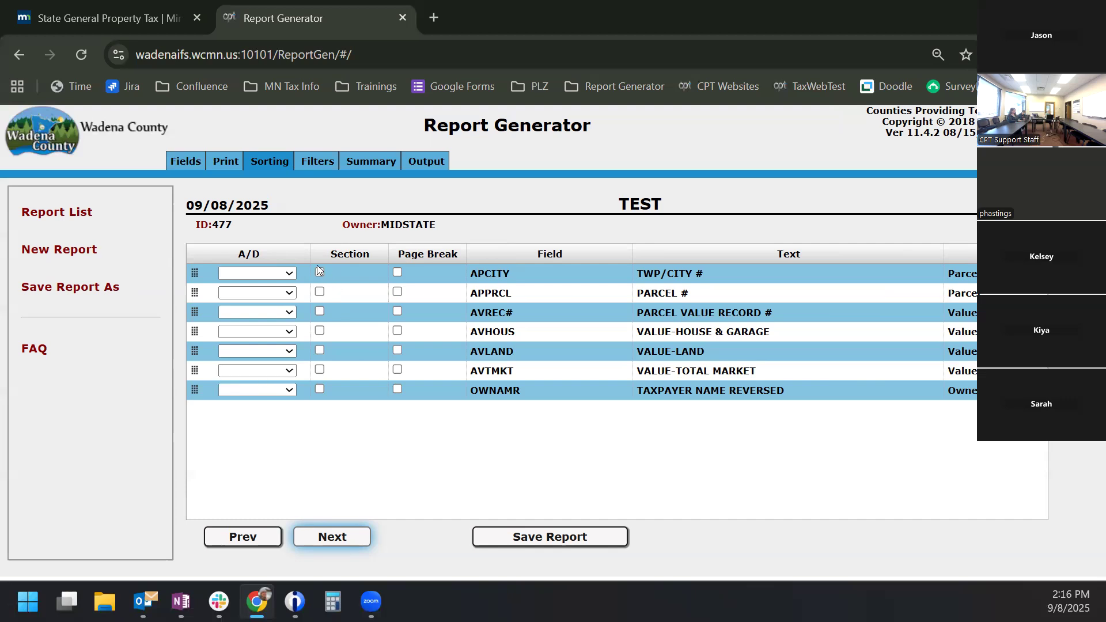
pyautogui.click(399, 272)
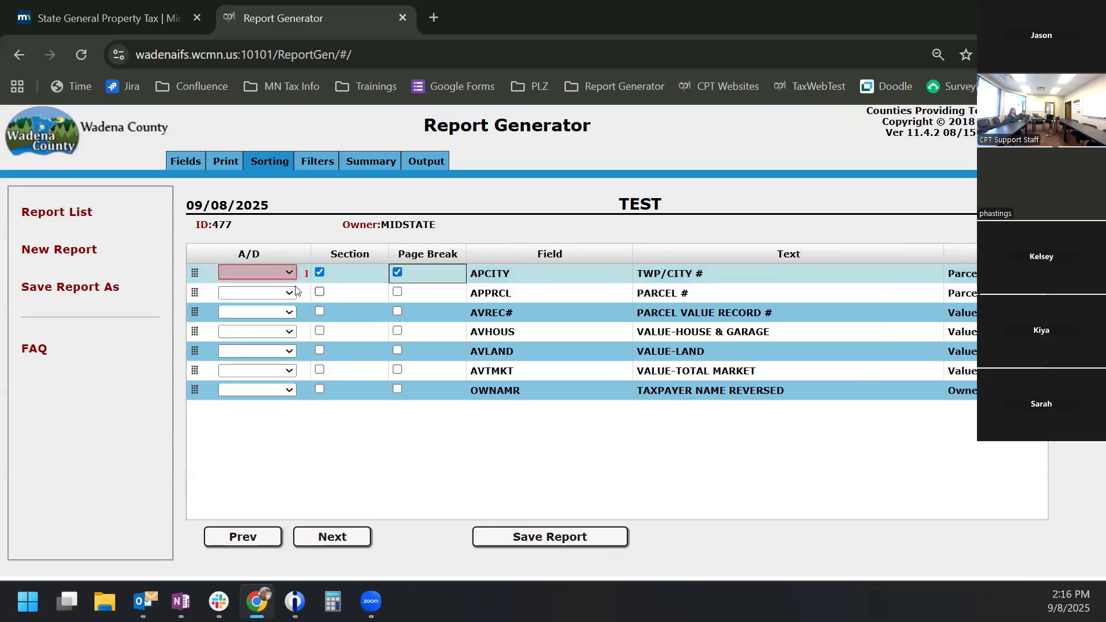
pyautogui.click(259, 272)
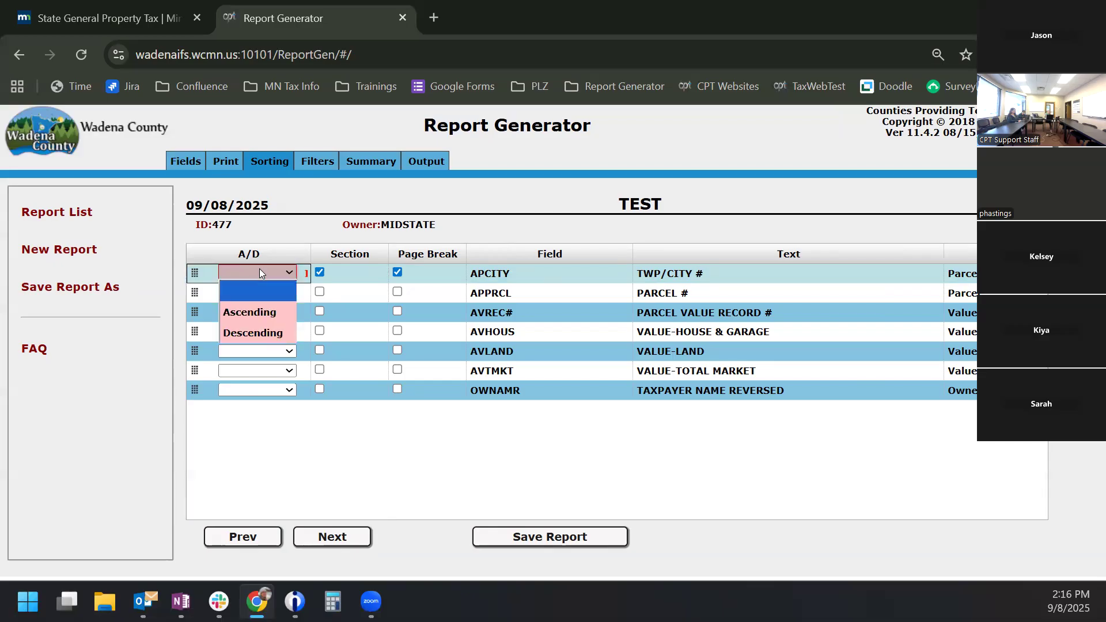
pyautogui.click(261, 313)
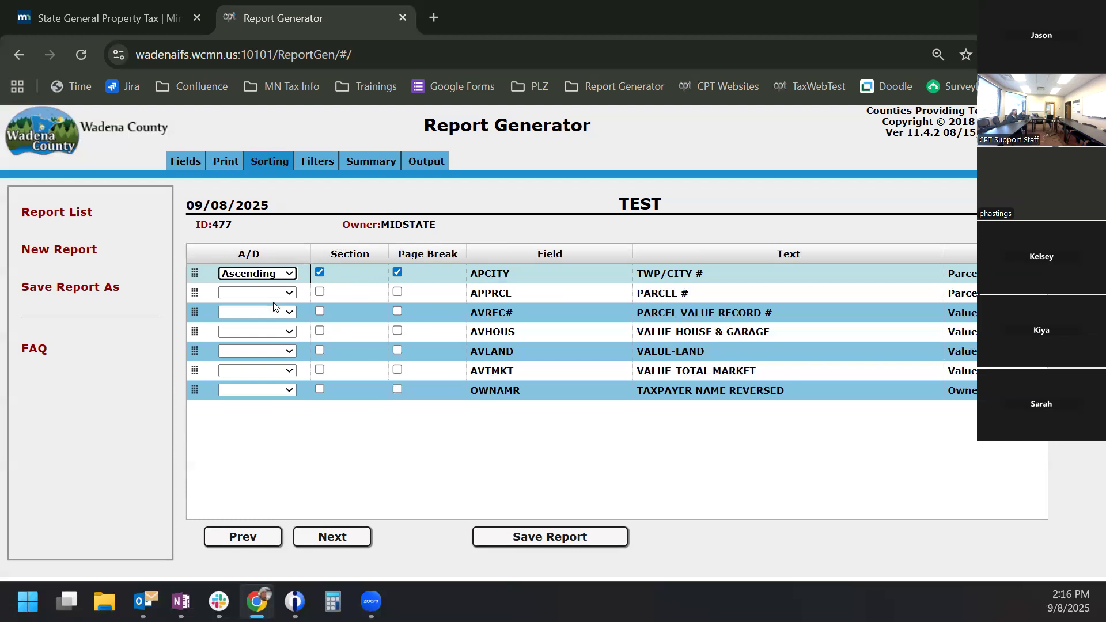
# Sort VALUE-HOUSE & GARAGE ascending and move it directly below TWP/CITY # in the sort order
pyautogui.click(271, 332)
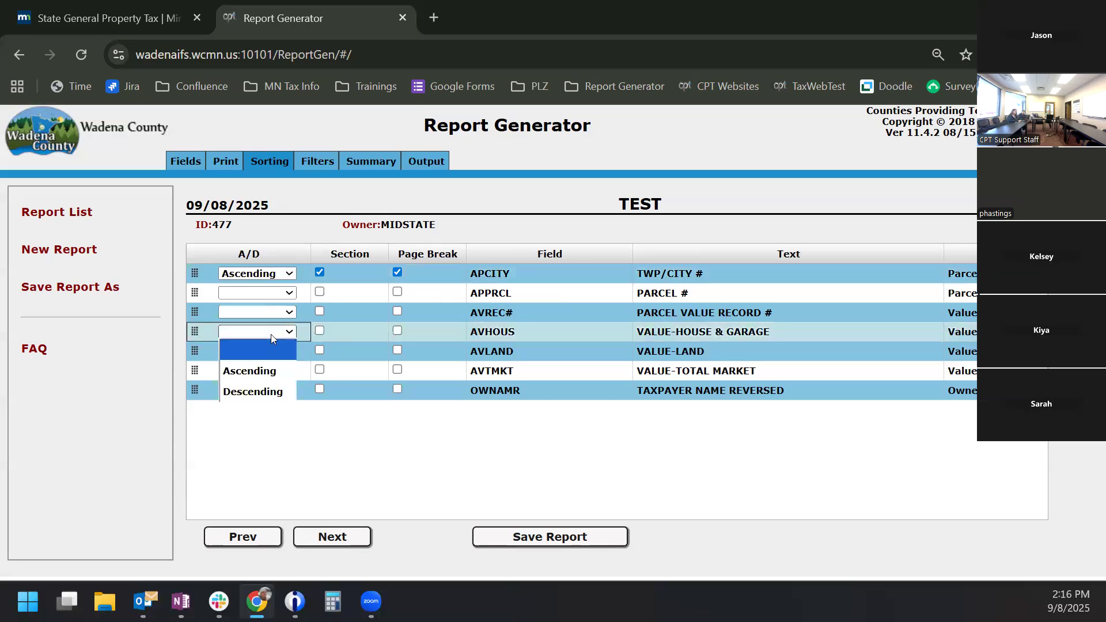
pyautogui.click(265, 365)
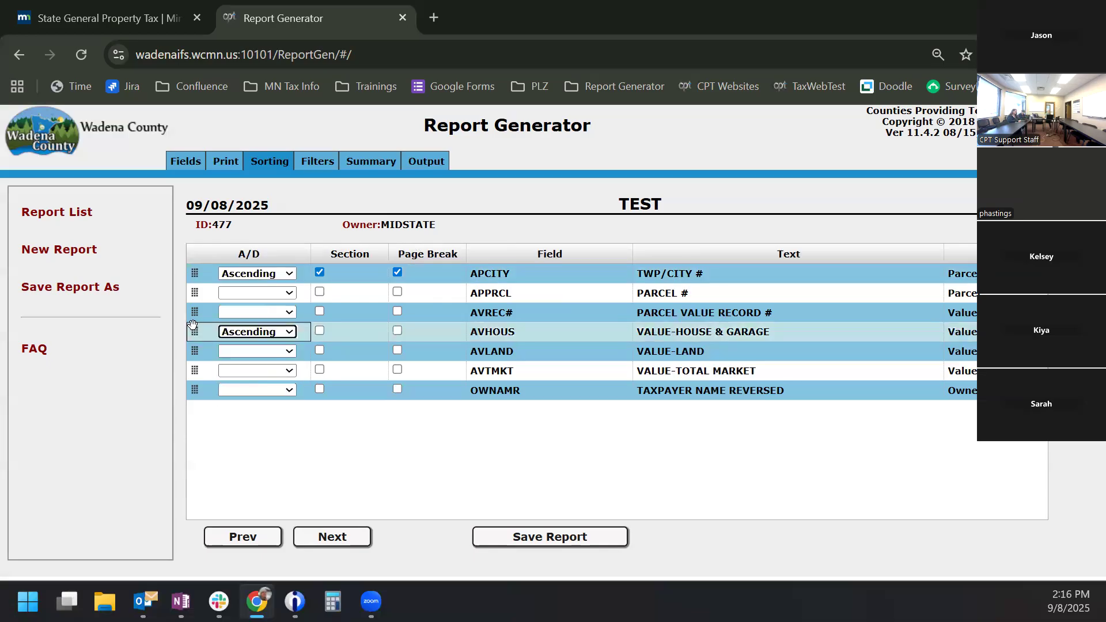
pyautogui.moveTo(196, 330); pyautogui.dragTo(194, 294)
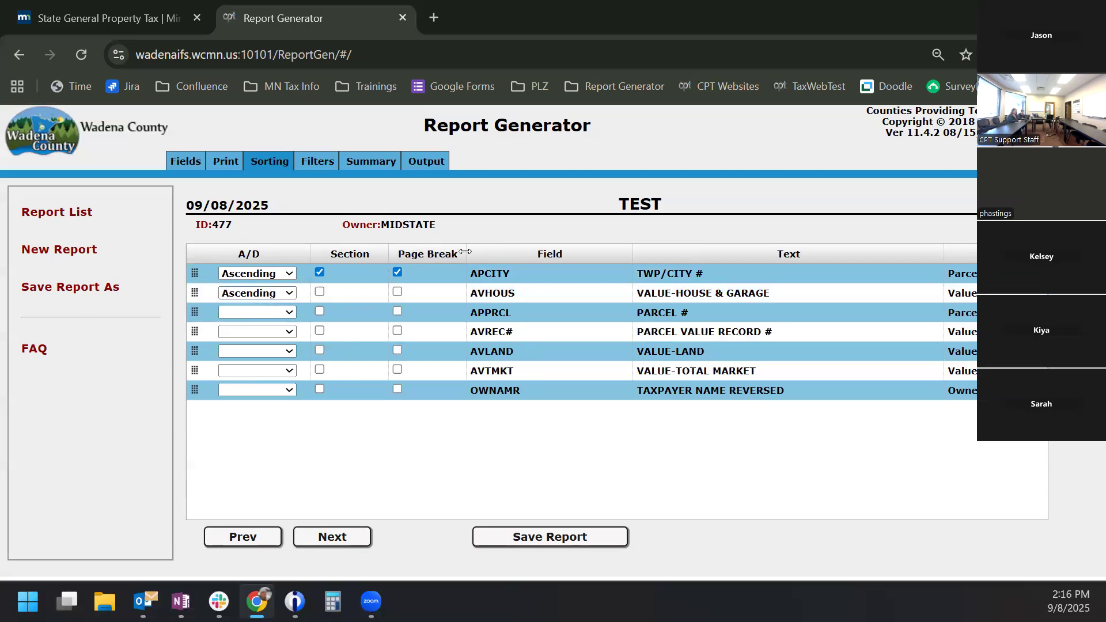
# Add a report filter on the TWP/CITY # field
pyautogui.click(321, 541)
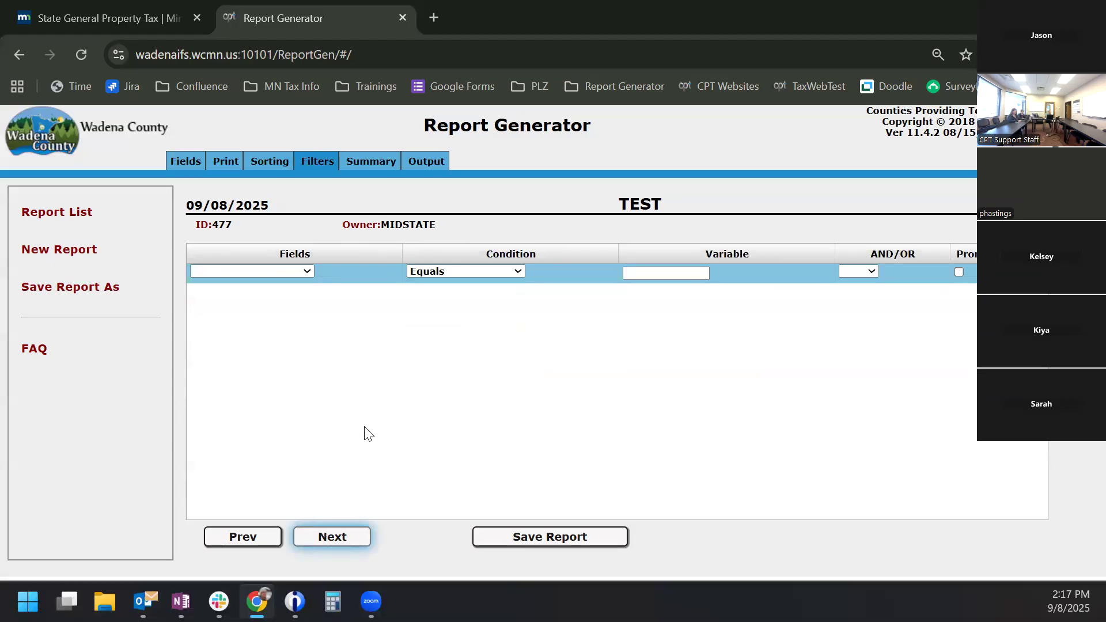
pyautogui.click(291, 276)
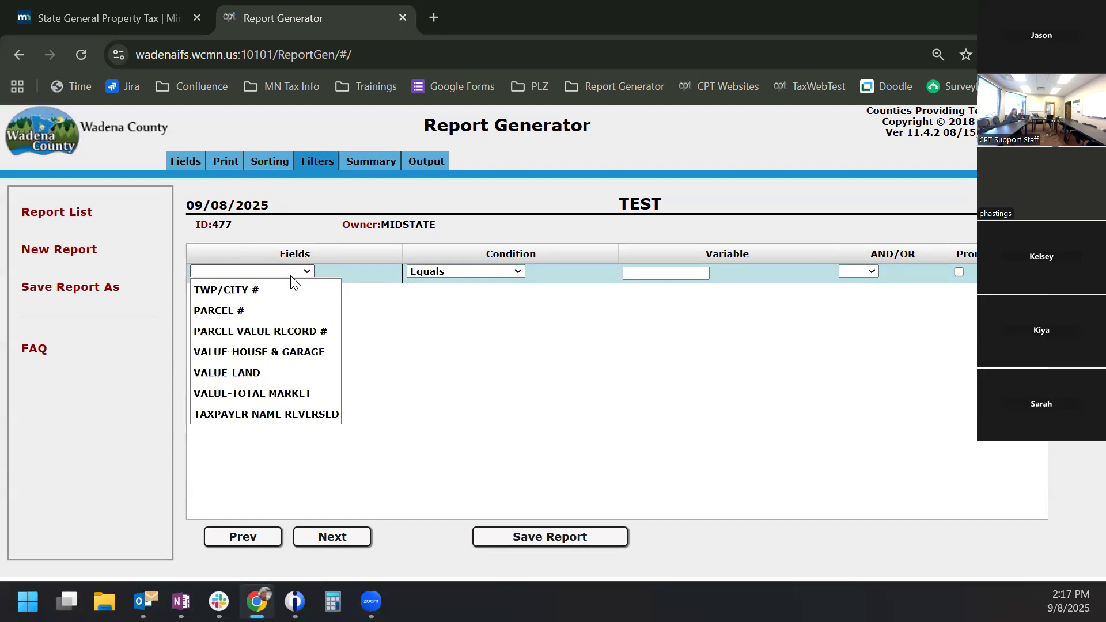
pyautogui.click(230, 290)
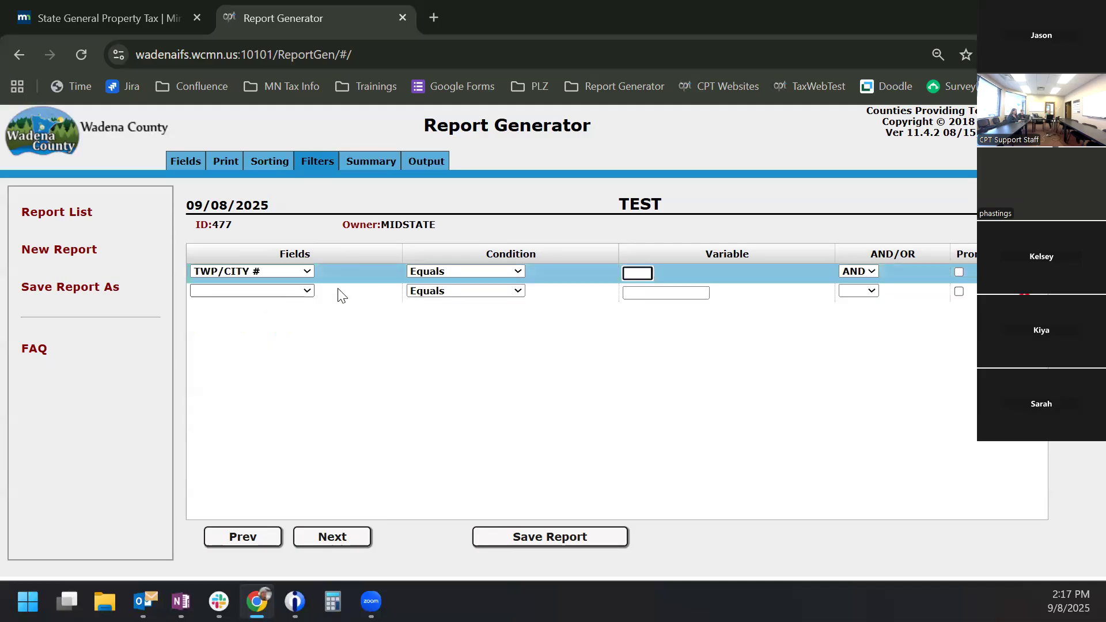
# Try an Equals condition with value 1 for the TWP/CITY # filter and toggle its prompt option on and off
pyautogui.click(467, 273)
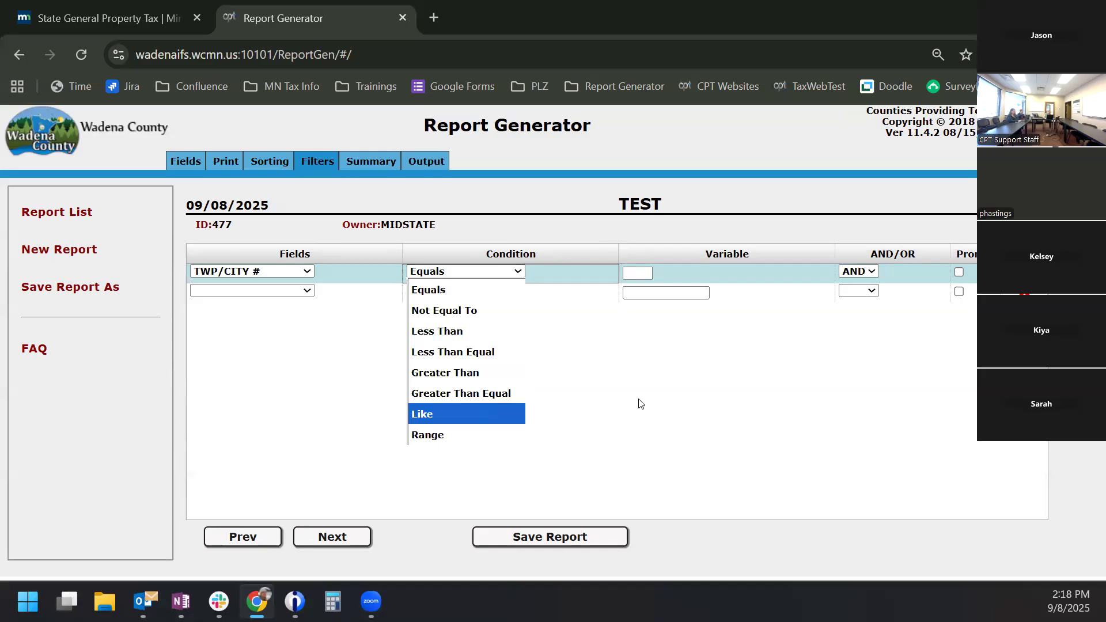
pyautogui.click(599, 340)
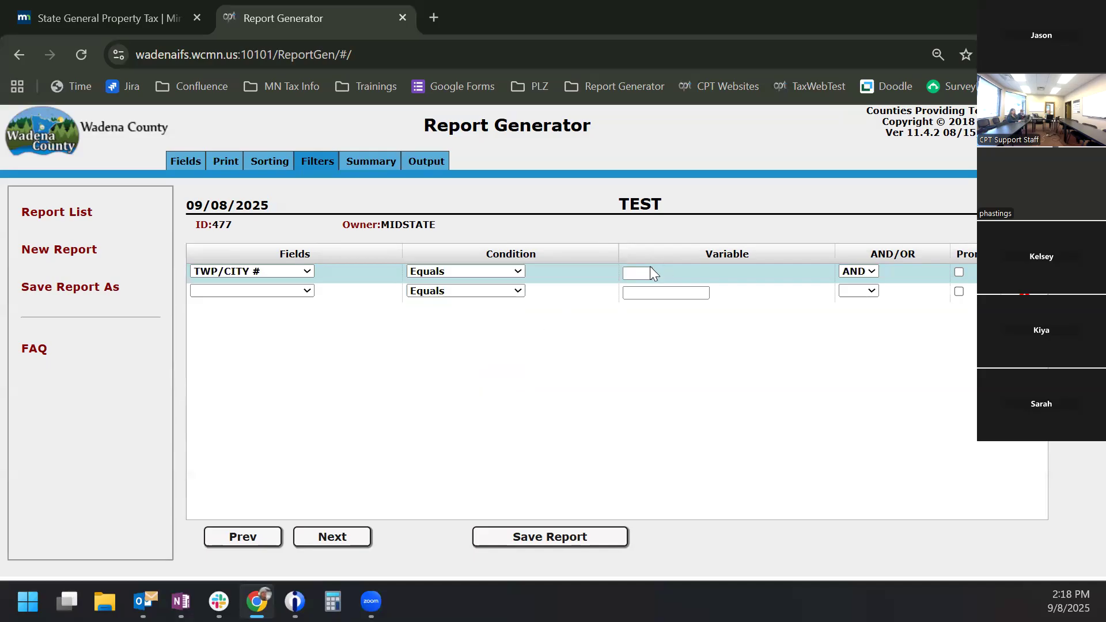
pyautogui.click(639, 274)
pyautogui.write('1')
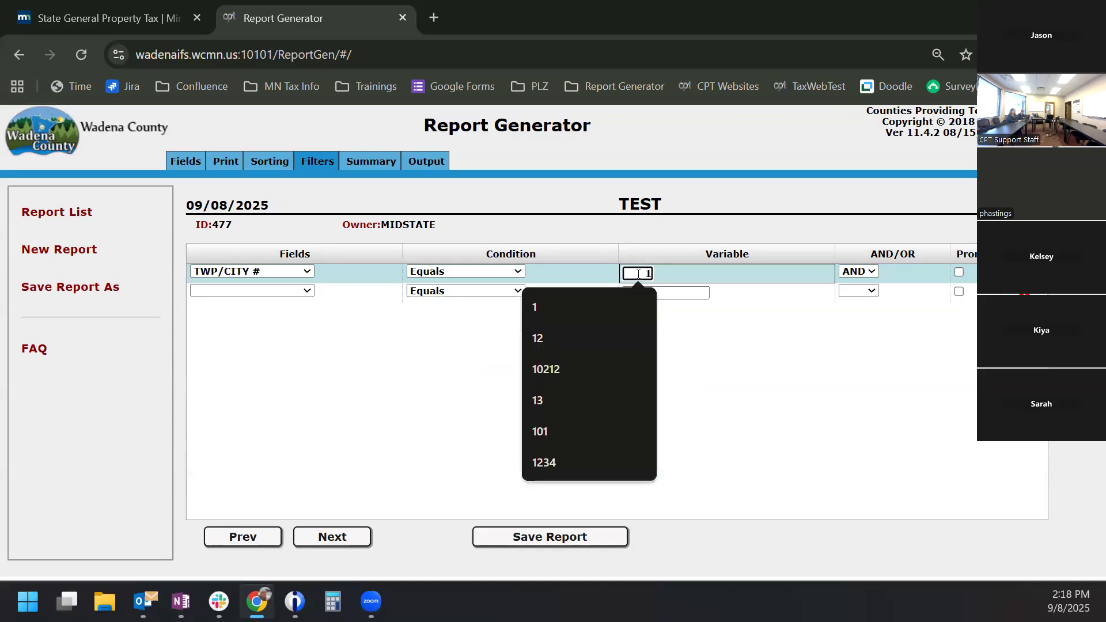
pyautogui.click(914, 362)
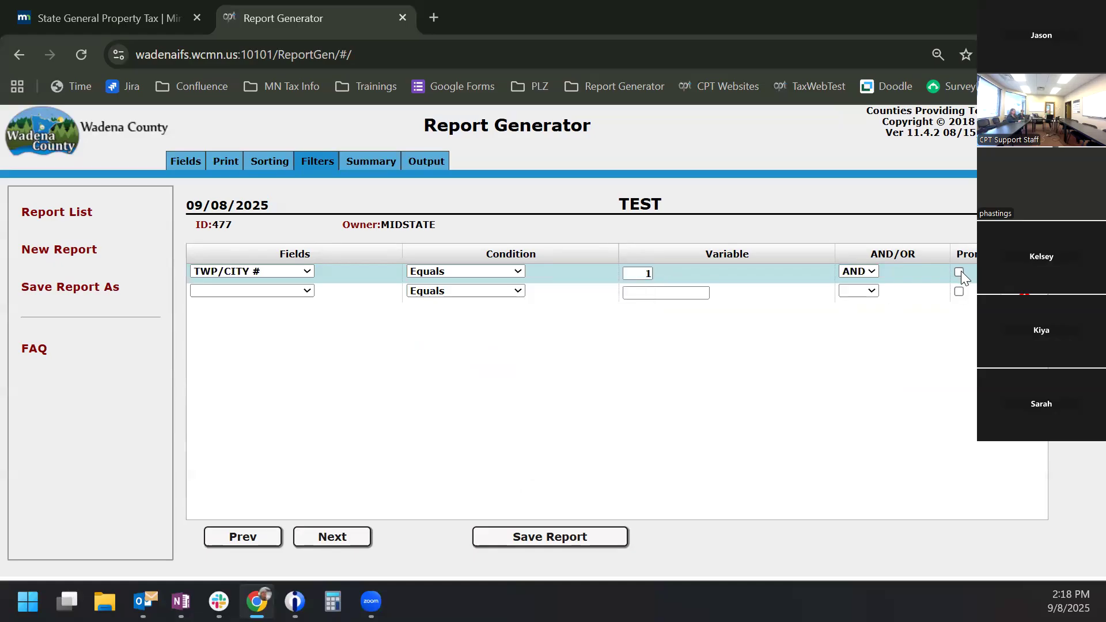
pyautogui.click(960, 272)
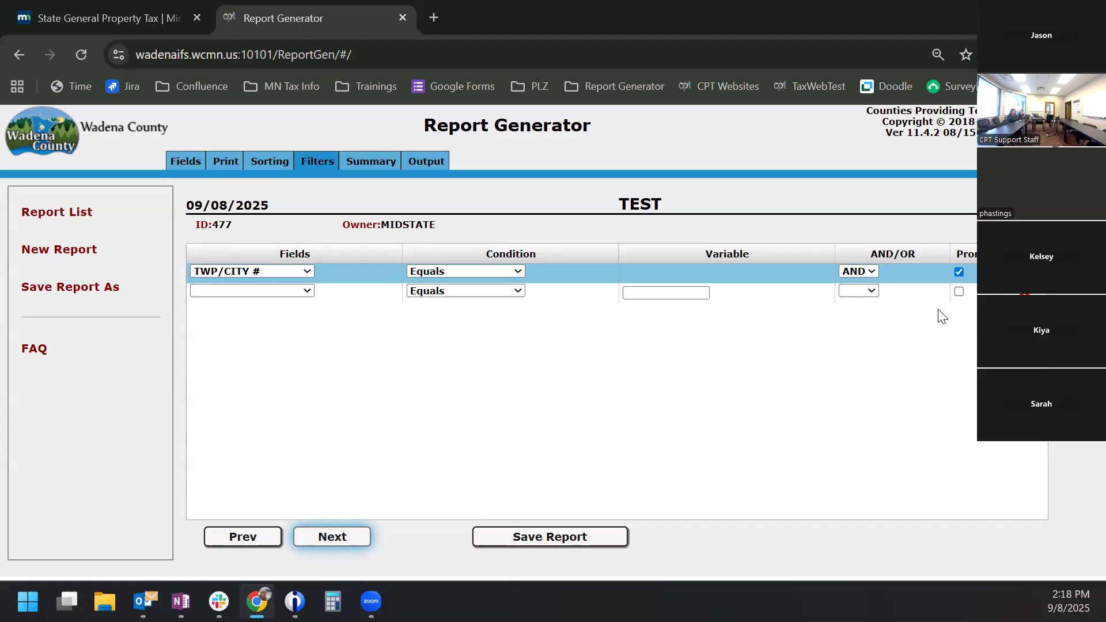
pyautogui.click(958, 272)
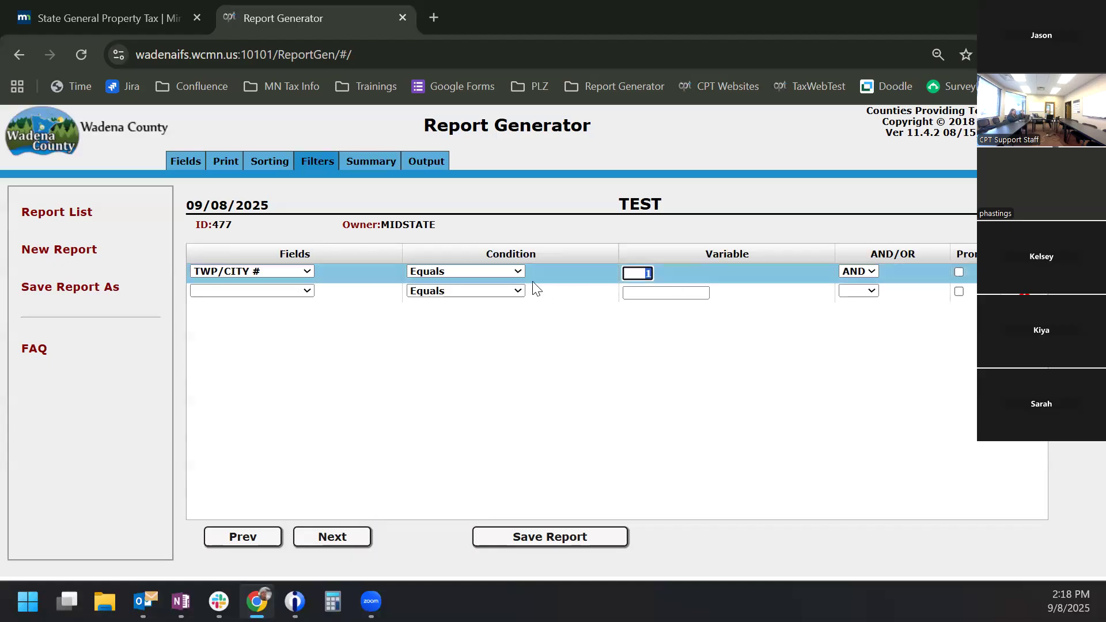
# Set the TWP/CITY # filter condition to Range, keeping the AND connector
pyautogui.click(507, 269)
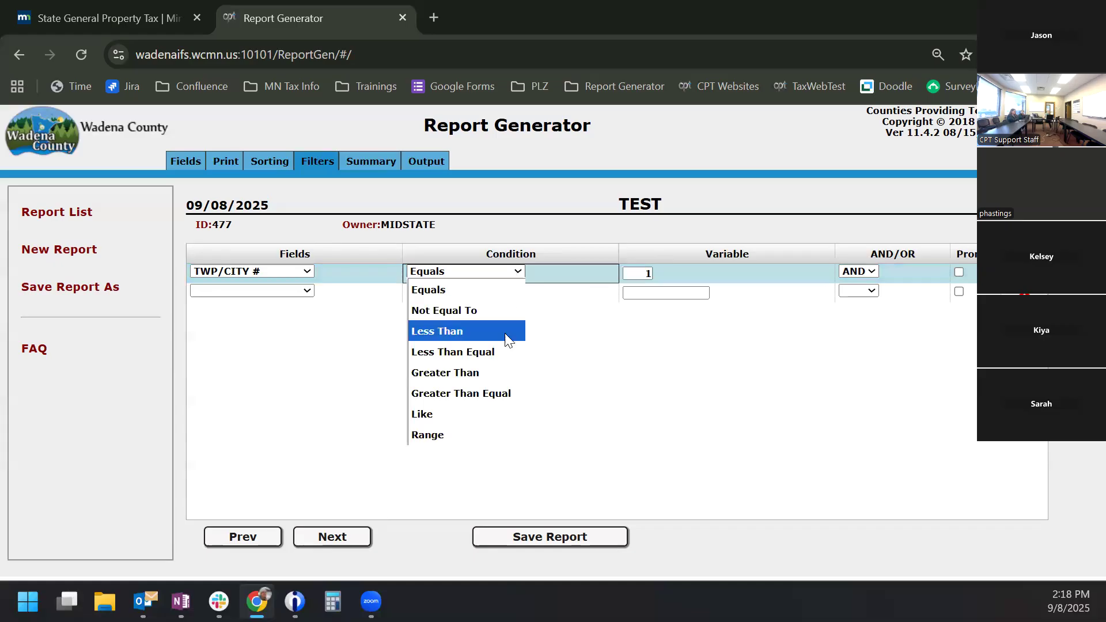
pyautogui.click(487, 437)
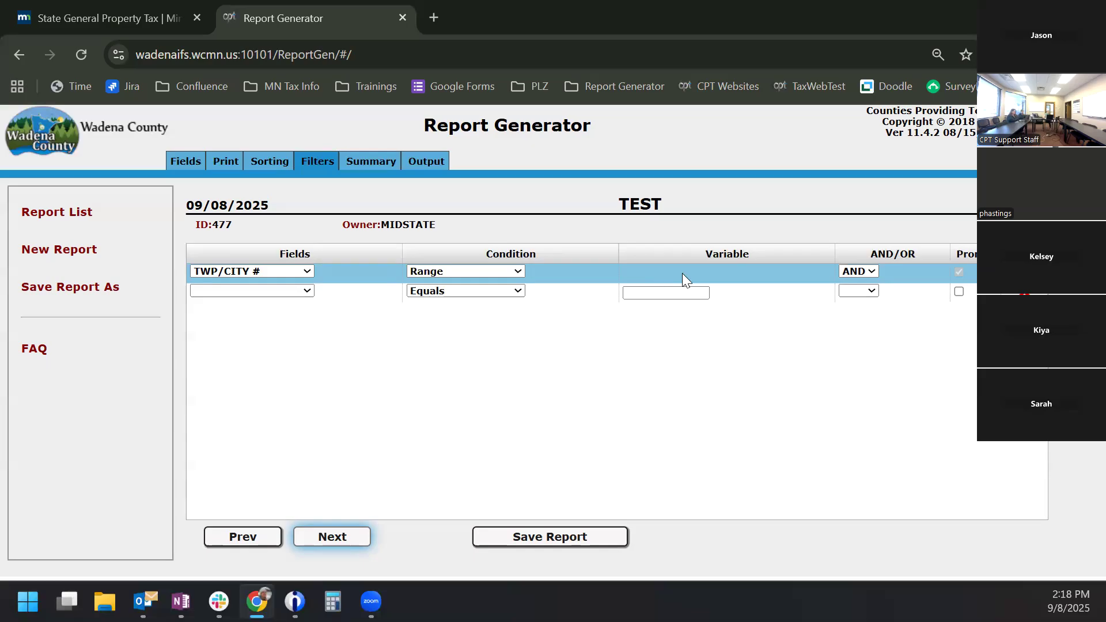
pyautogui.click(867, 271)
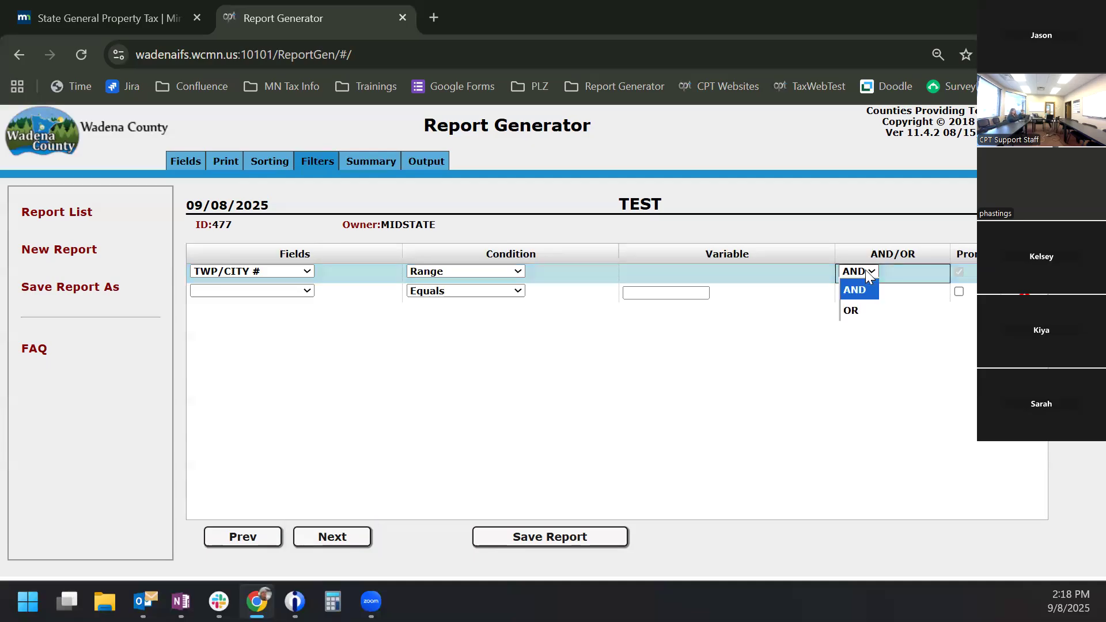
pyautogui.click(865, 270)
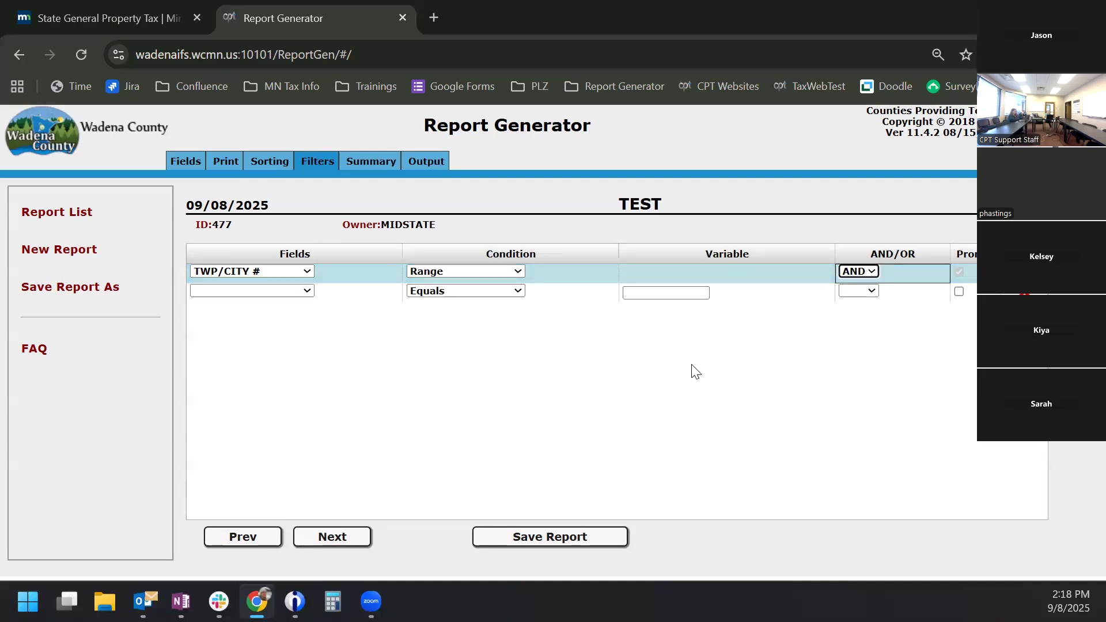
# Enable the Count summary for TWP/CITY # and PARCEL #
pyautogui.click(341, 539)
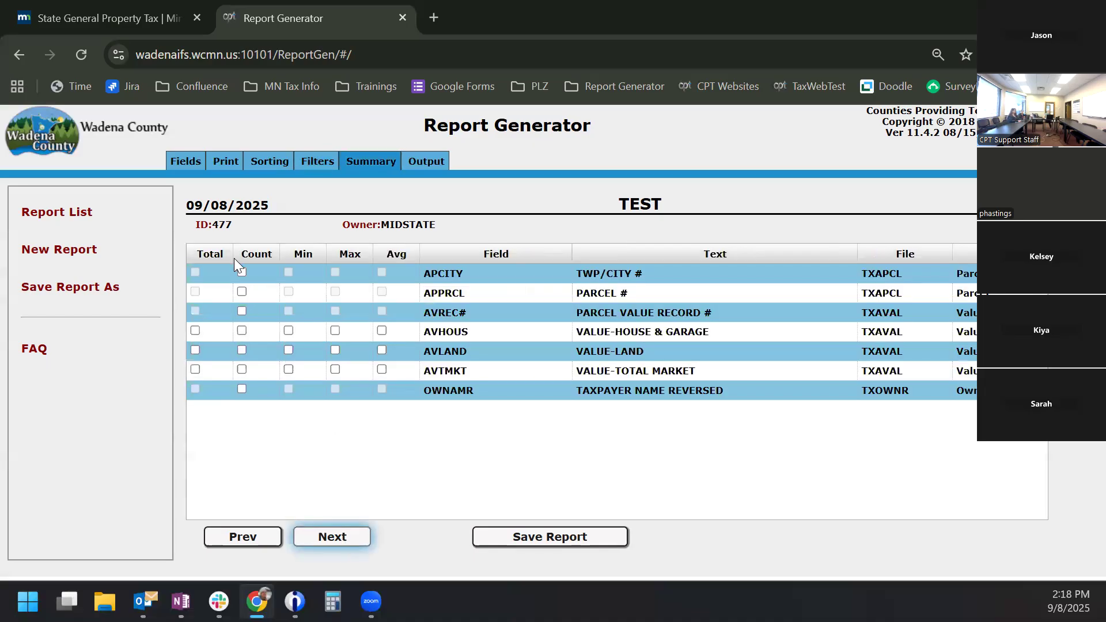
pyautogui.click(242, 273)
pyautogui.click(242, 292)
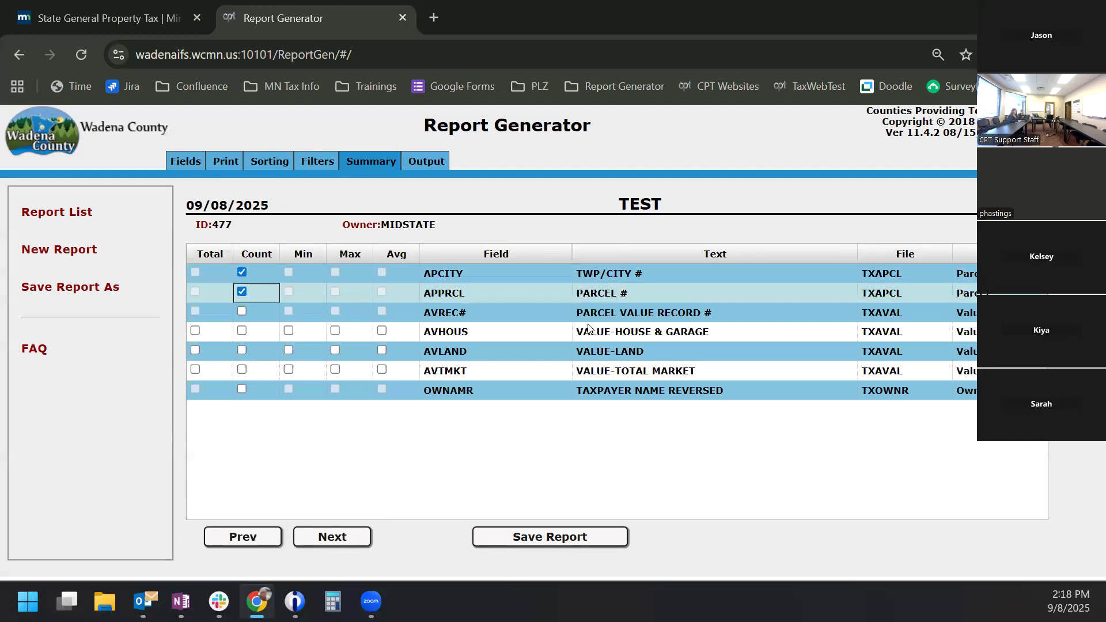
# Enable the Total, Count, Min, Max and Avg summaries for VALUE-HOUSE & GARAGE and VALUE-LAND
pyautogui.click(195, 332)
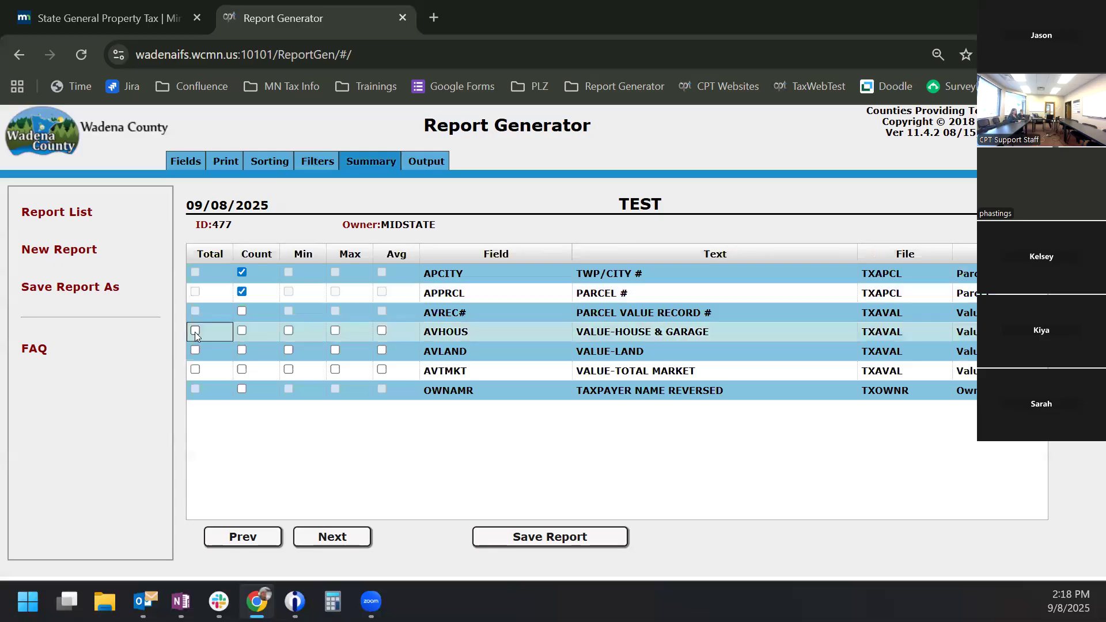
pyautogui.click(239, 334)
pyautogui.click(297, 332)
pyautogui.click(357, 331)
pyautogui.click(382, 331)
pyautogui.click(385, 348)
pyautogui.click(334, 350)
pyautogui.click(289, 349)
pyautogui.click(241, 350)
pyautogui.click(196, 350)
# Enable the Total, Count, Min, Max and Avg summaries for VALUE-TOTAL MARKET
pyautogui.click(196, 371)
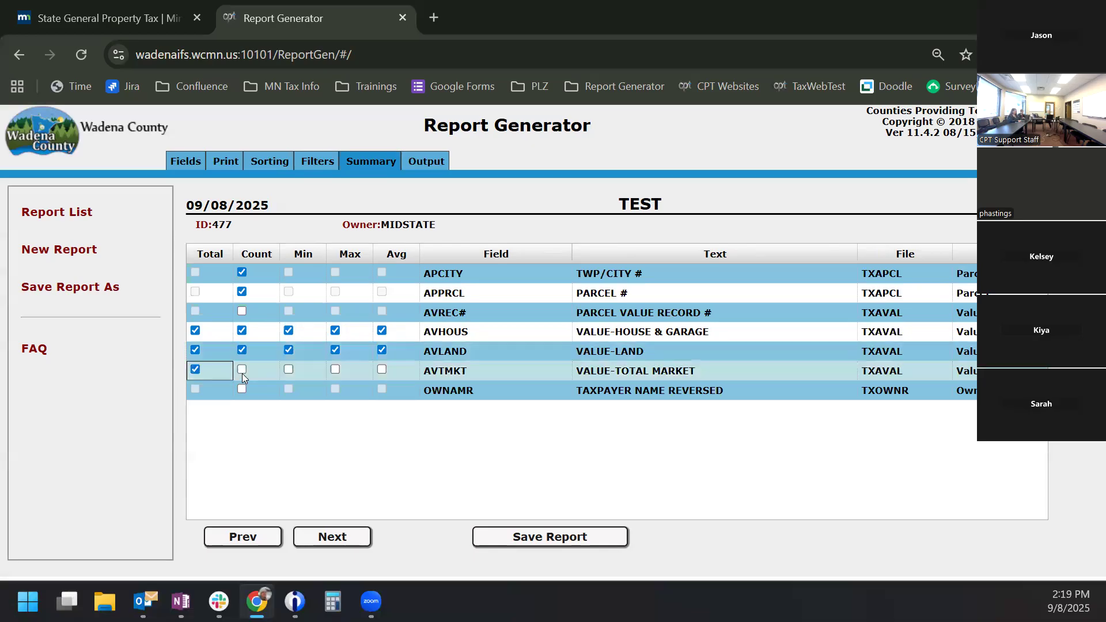
pyautogui.click(244, 372)
pyautogui.click(288, 371)
pyautogui.click(336, 370)
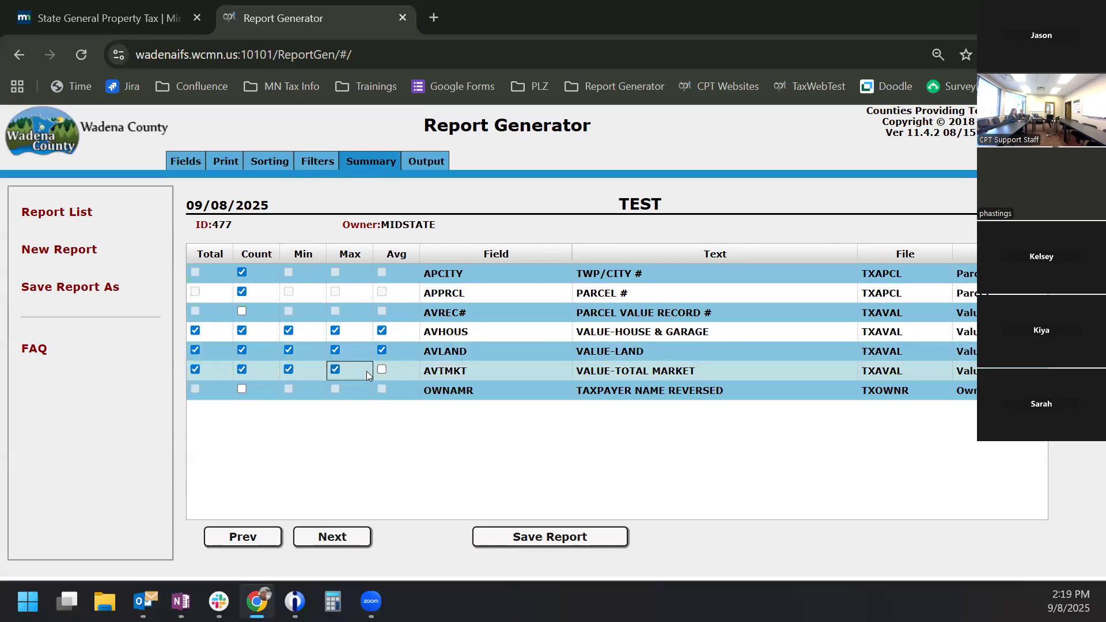
pyautogui.click(381, 373)
# Review the report's output options, print widths and summary selections, ending on the output options
pyautogui.click(339, 538)
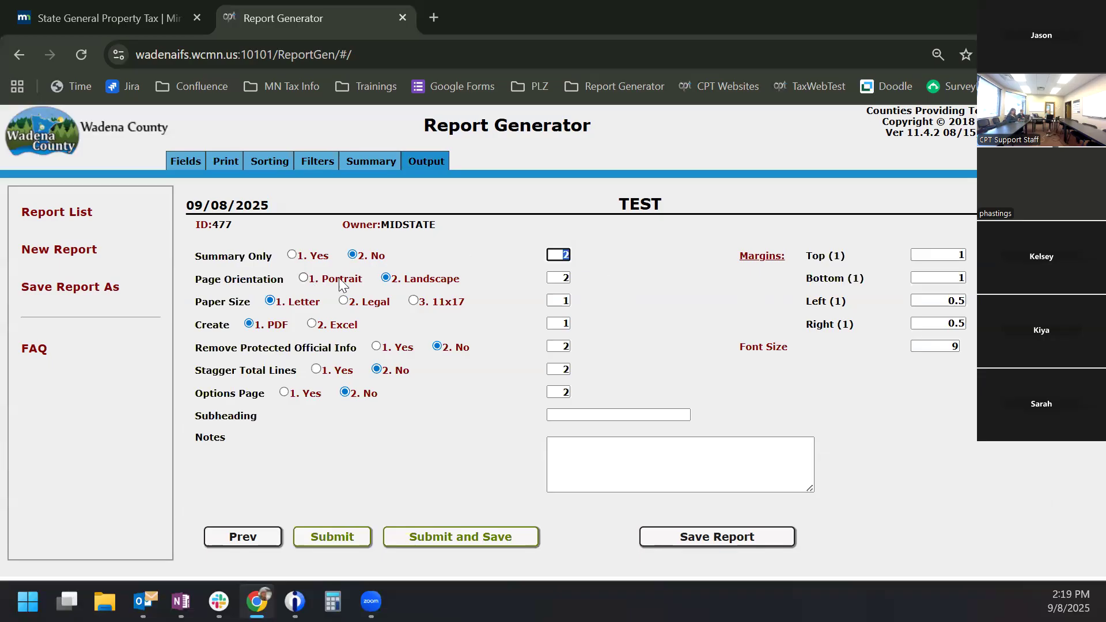
pyautogui.click(232, 167)
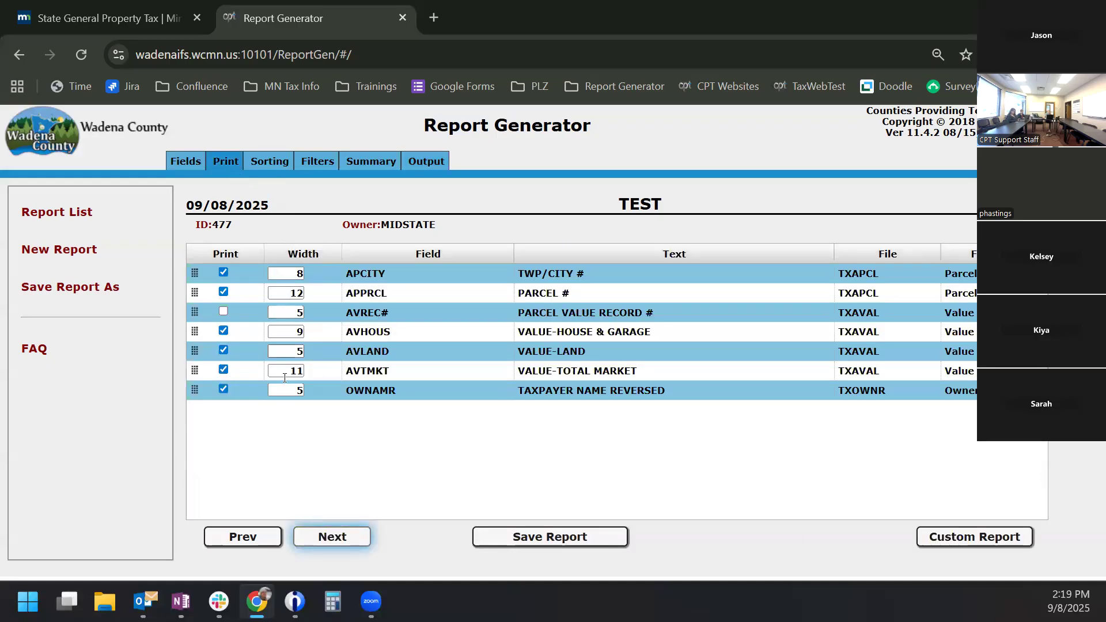
pyautogui.click(429, 156)
pyautogui.click(430, 153)
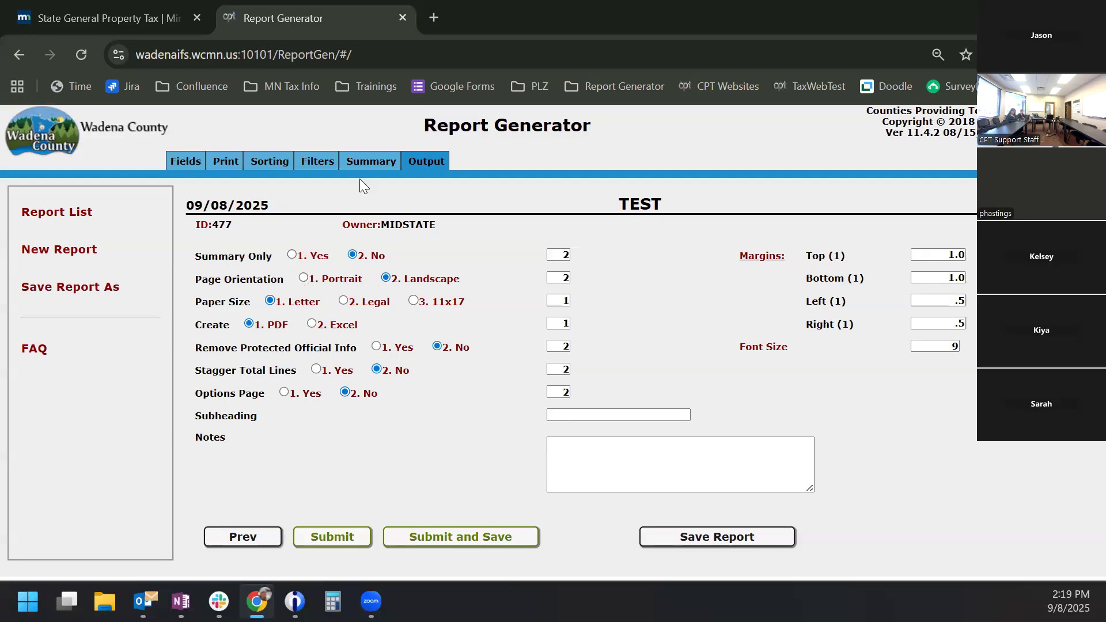
pyautogui.click(364, 164)
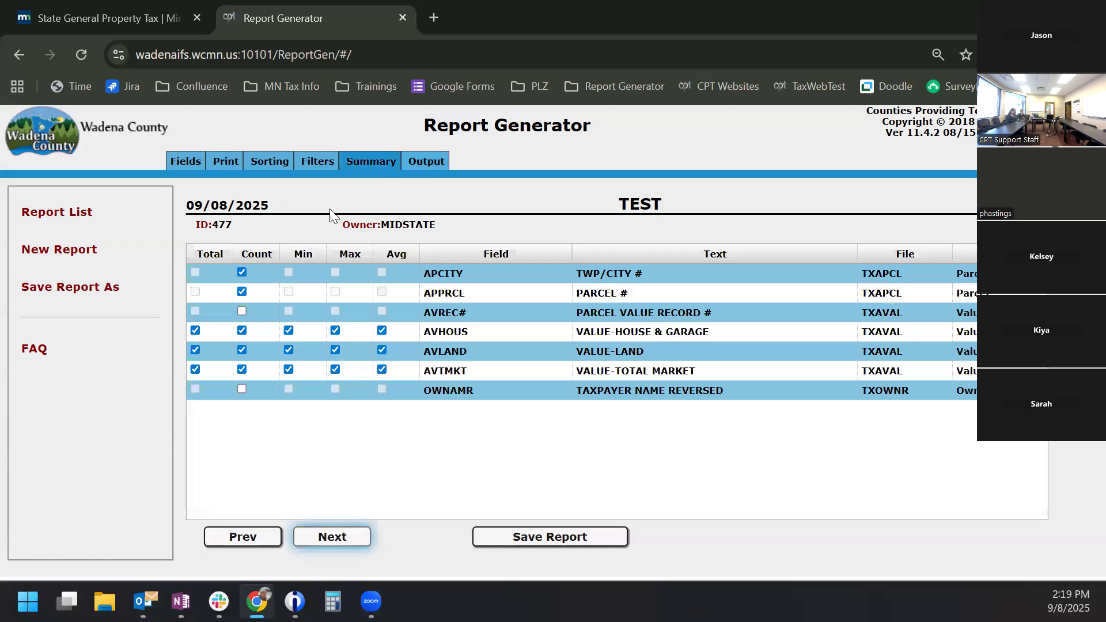
pyautogui.click(438, 159)
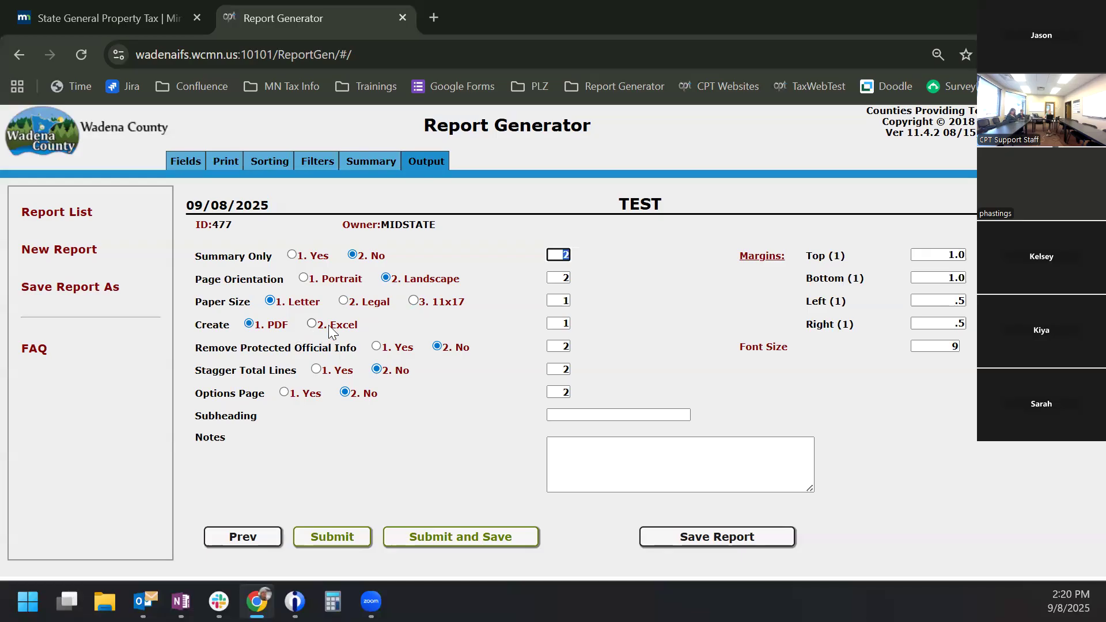
# Try Excel as the output format, return it to PDF, and set Options Page to Yes
pyautogui.click(313, 324)
pyautogui.click(249, 324)
pyautogui.click(283, 393)
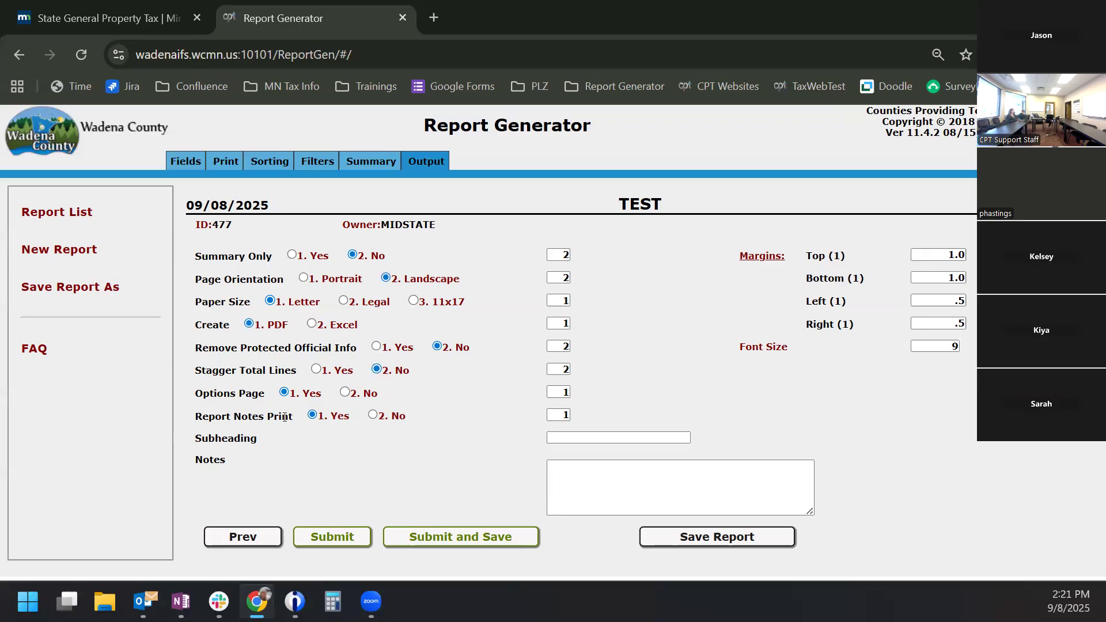
# Write a short greeting in the report notes and set the subheading to SUBHEADING
pyautogui.click(579, 484)
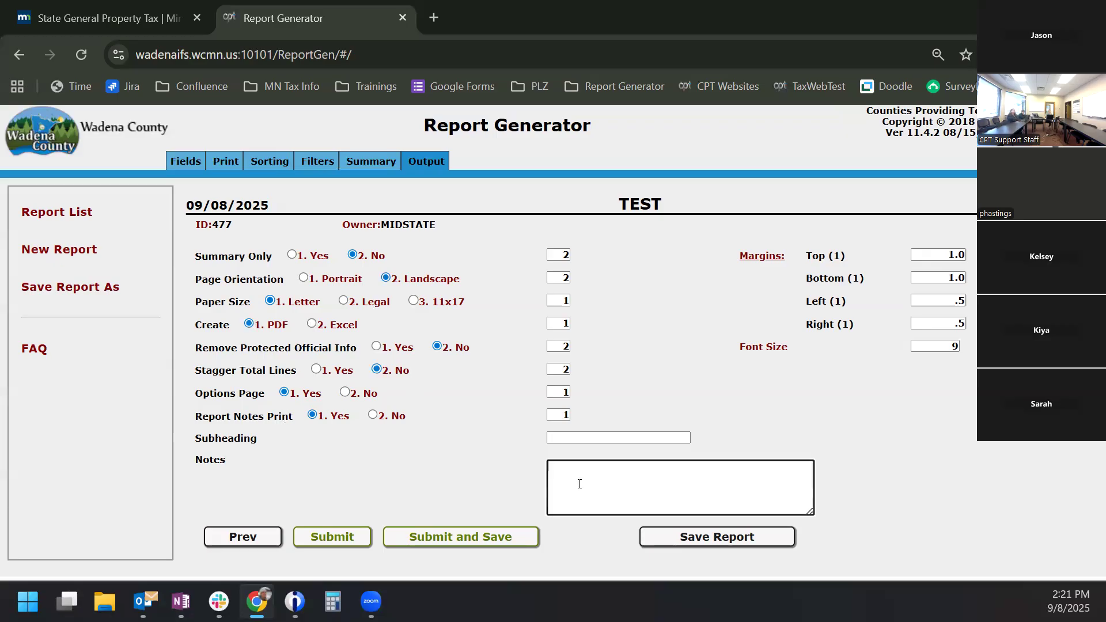
pyautogui.write('HELLO FROM SUSIE')
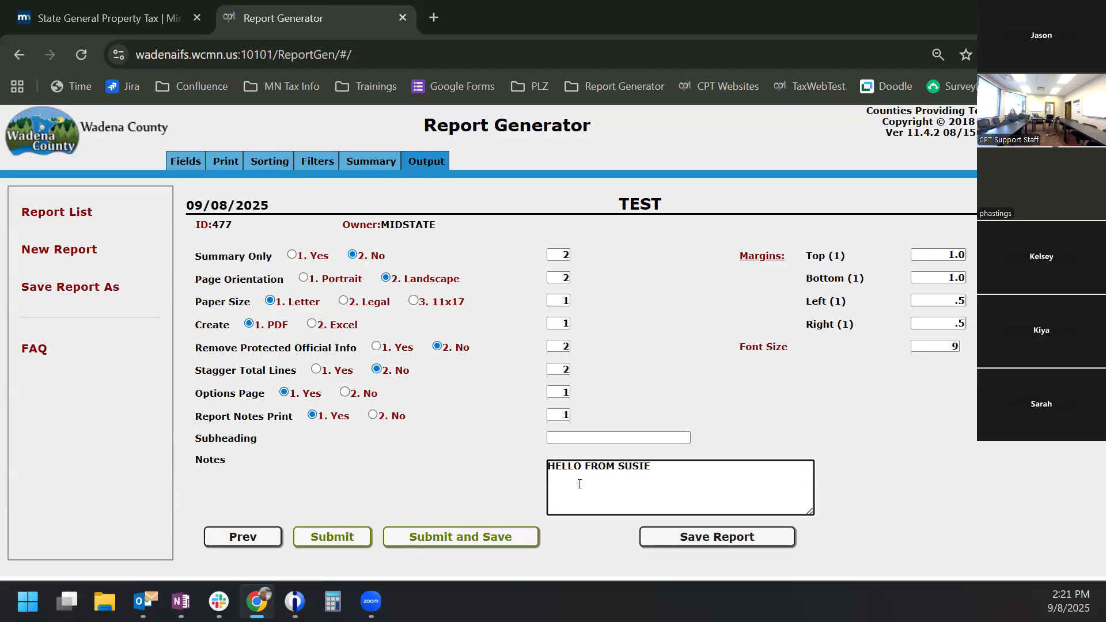
pyautogui.click(563, 436)
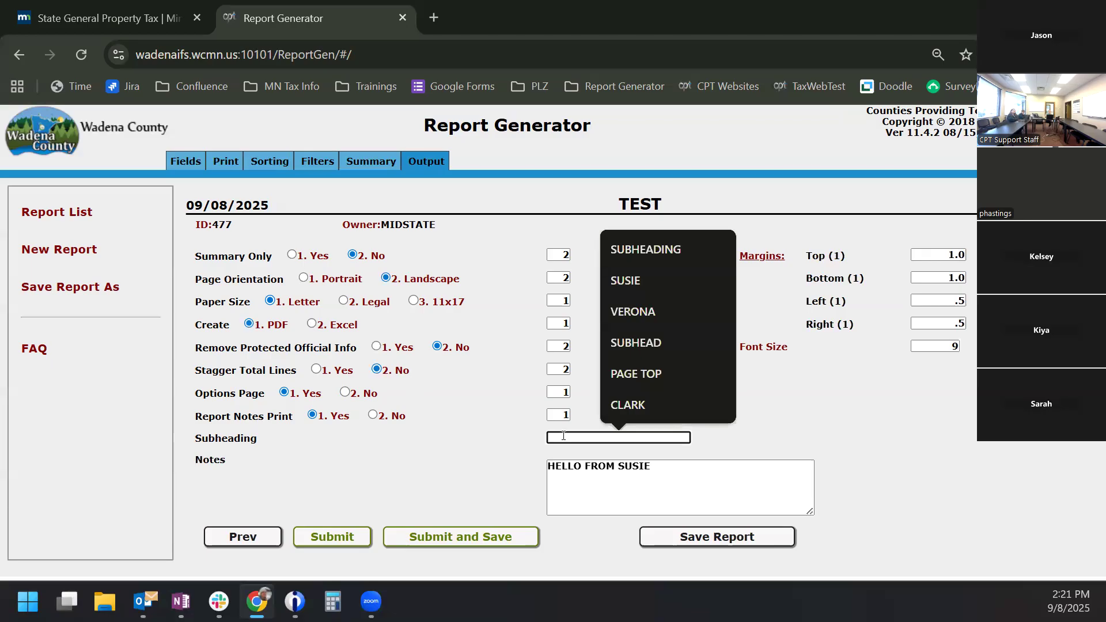
pyautogui.write('SUBHEADING')
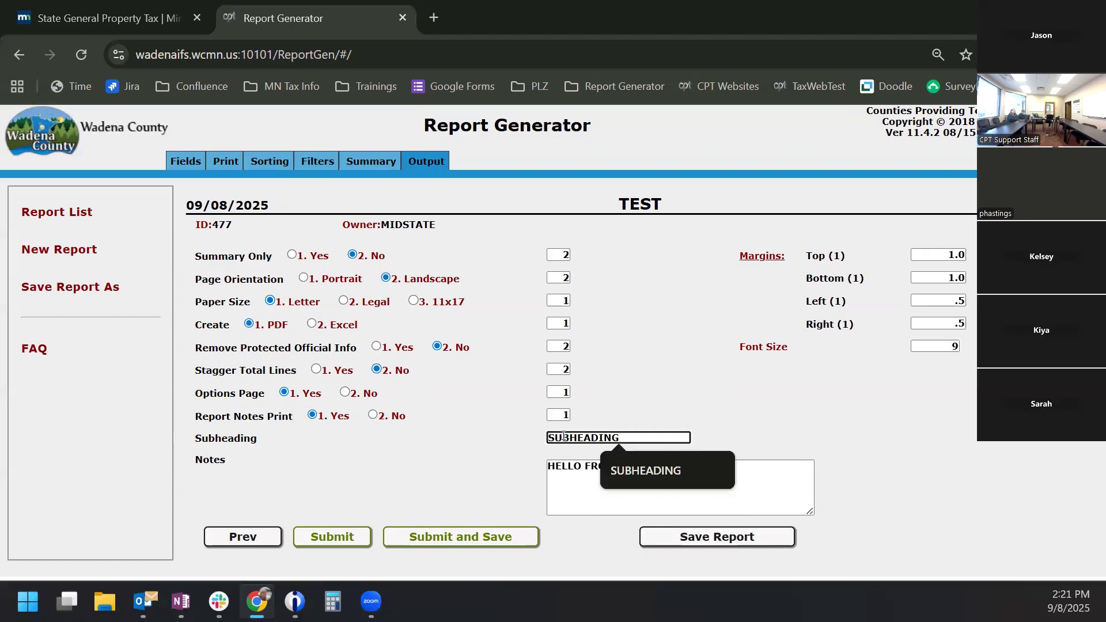
pyautogui.click(517, 435)
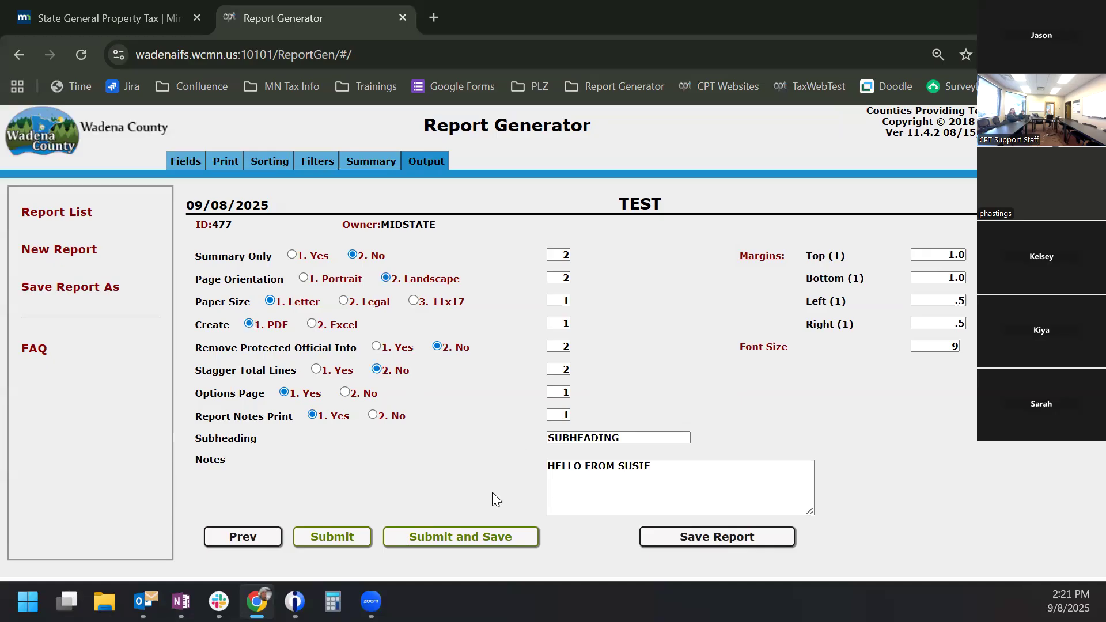
# Submit and save the report using the Tax New Years Files, with a TWP/CITY # range from 1 to 2
pyautogui.click(473, 535)
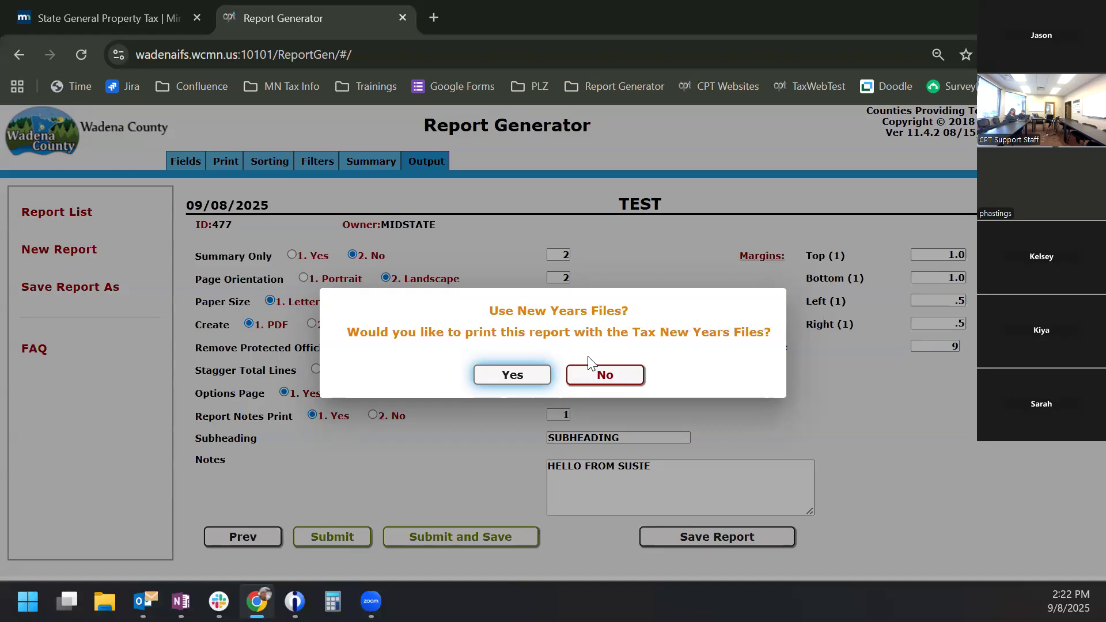
pyautogui.click(507, 376)
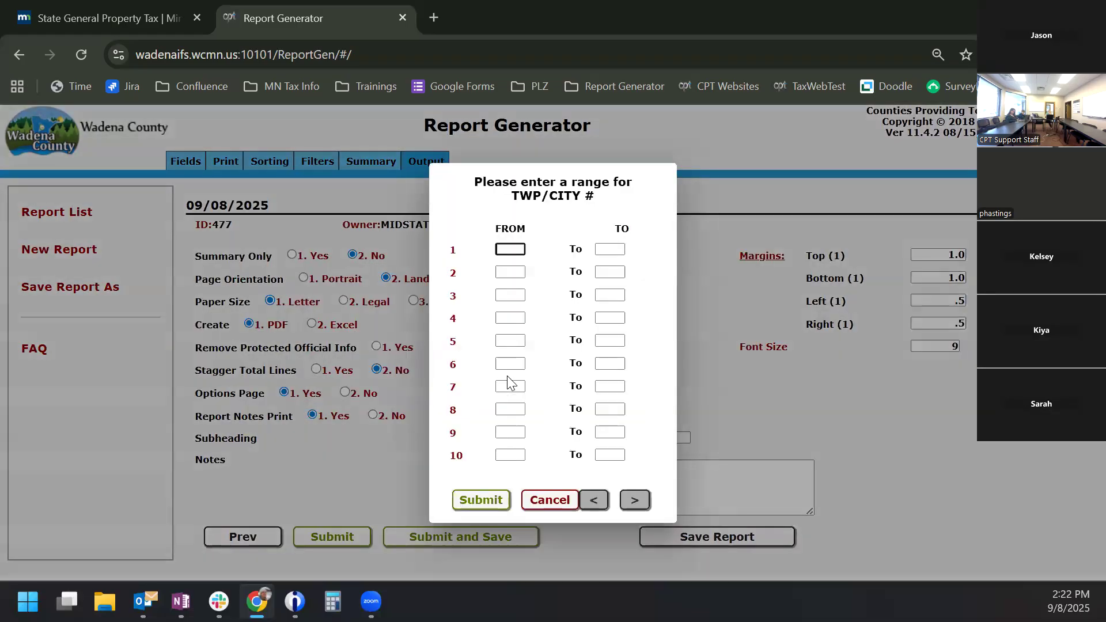
pyautogui.click(513, 249)
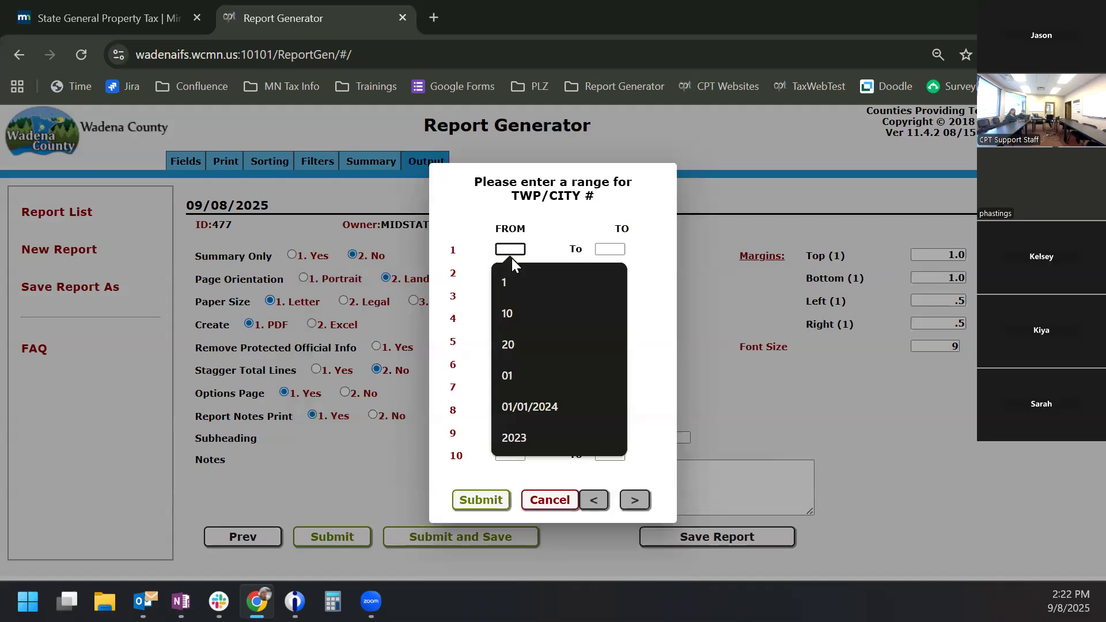
pyautogui.press('Down')
pyautogui.press('Tab')
pyautogui.write('2')
pyautogui.press('Tab')
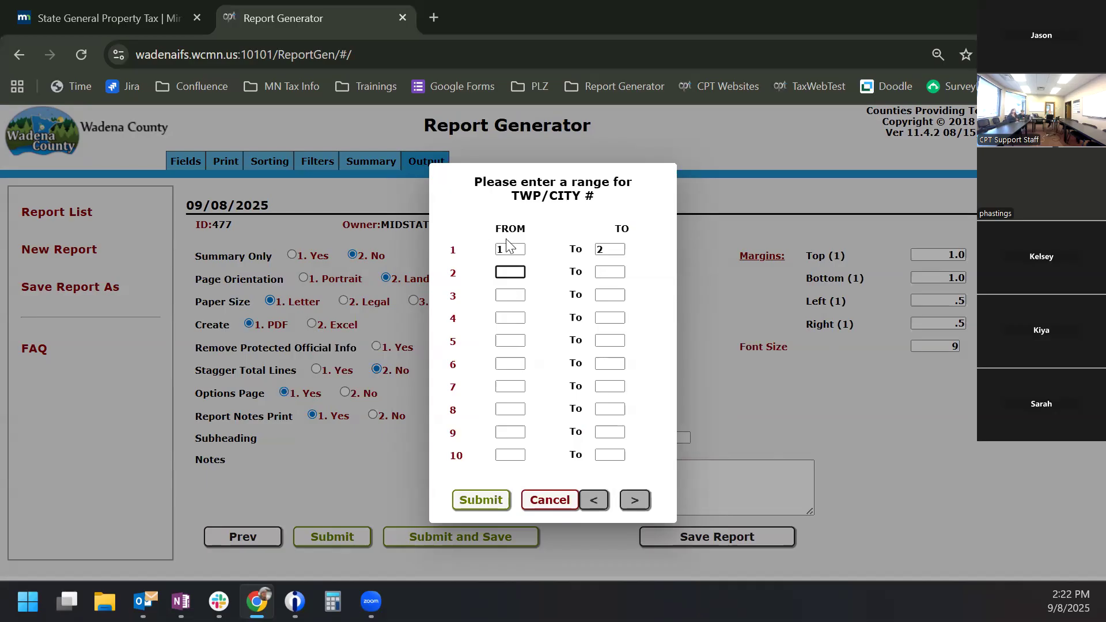
pyautogui.click(494, 499)
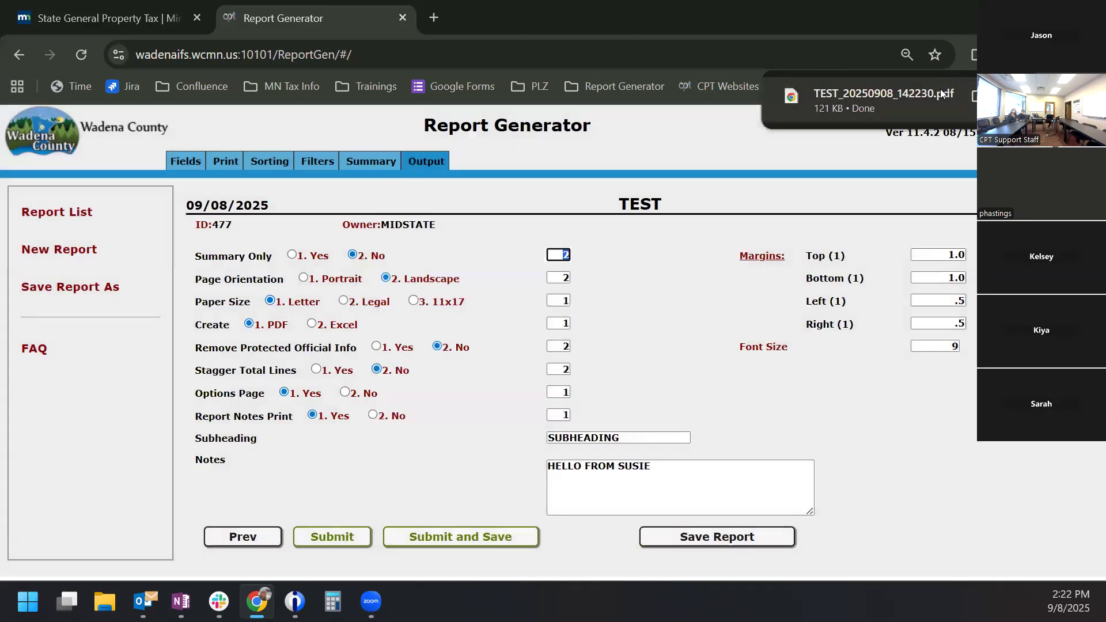
# Open the generated TEST_20250908_142230.pdf and check where it is stored in the Downloads folder in File Explorer
pyautogui.click(941, 93)
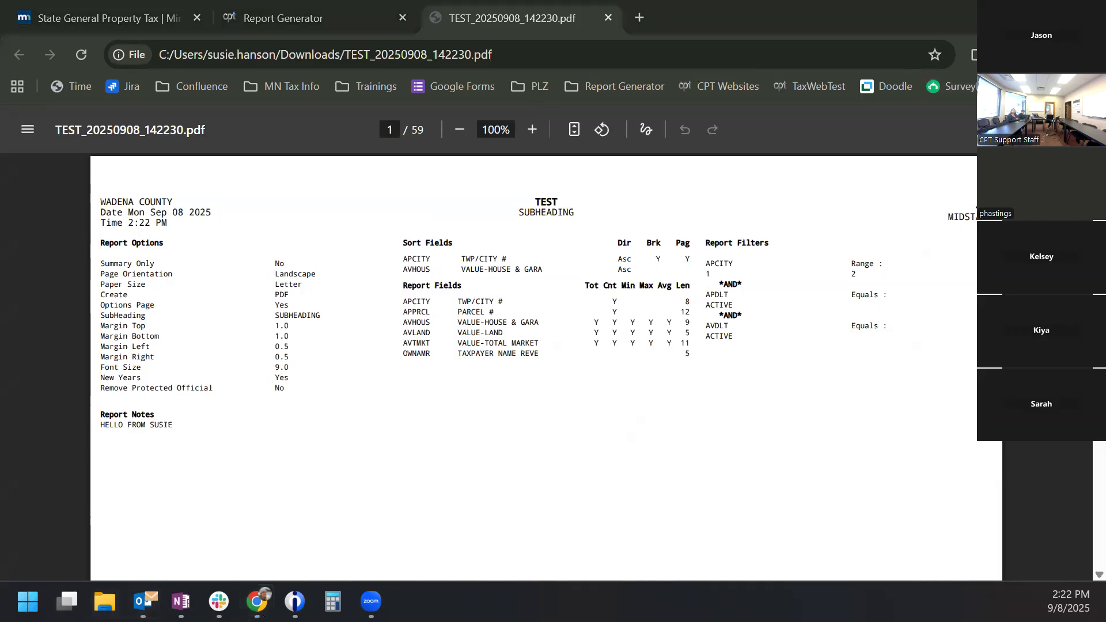
pyautogui.click(105, 601)
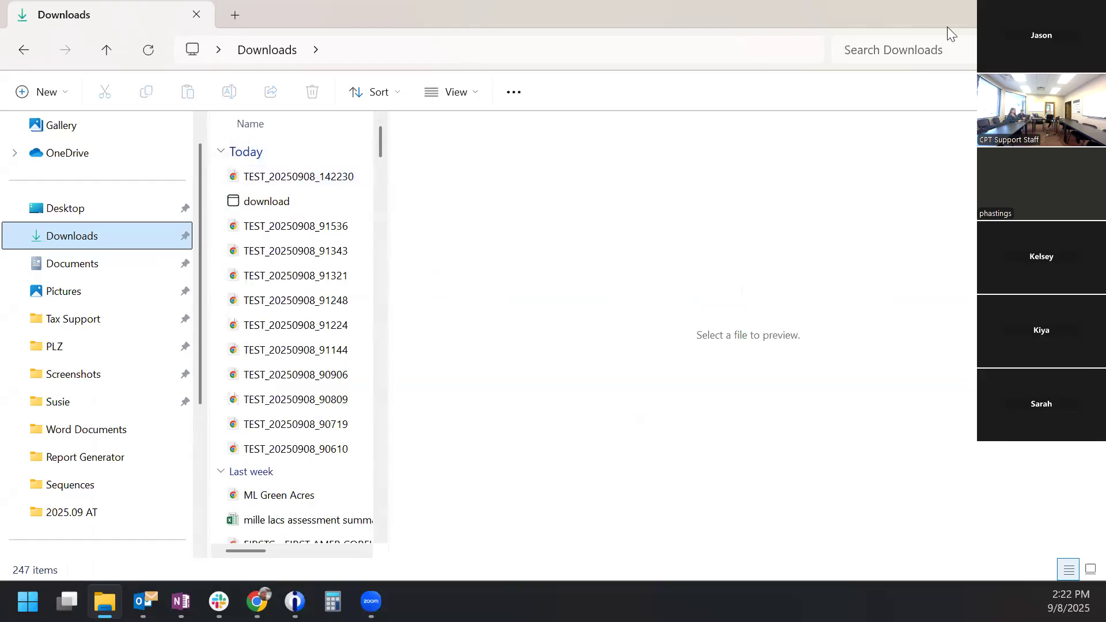
pyautogui.click(1007, 14)
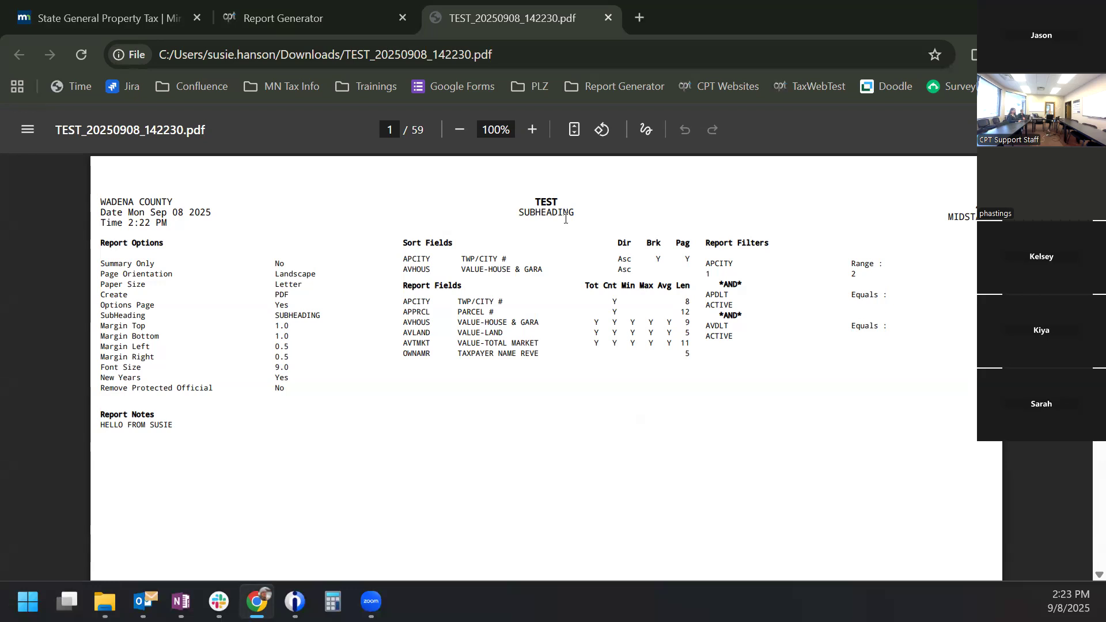
# Look through the PDF's parcel listing from the options page to the summary lines for TWP/CITY 01
pyautogui.scroll(-10, 565, 227)
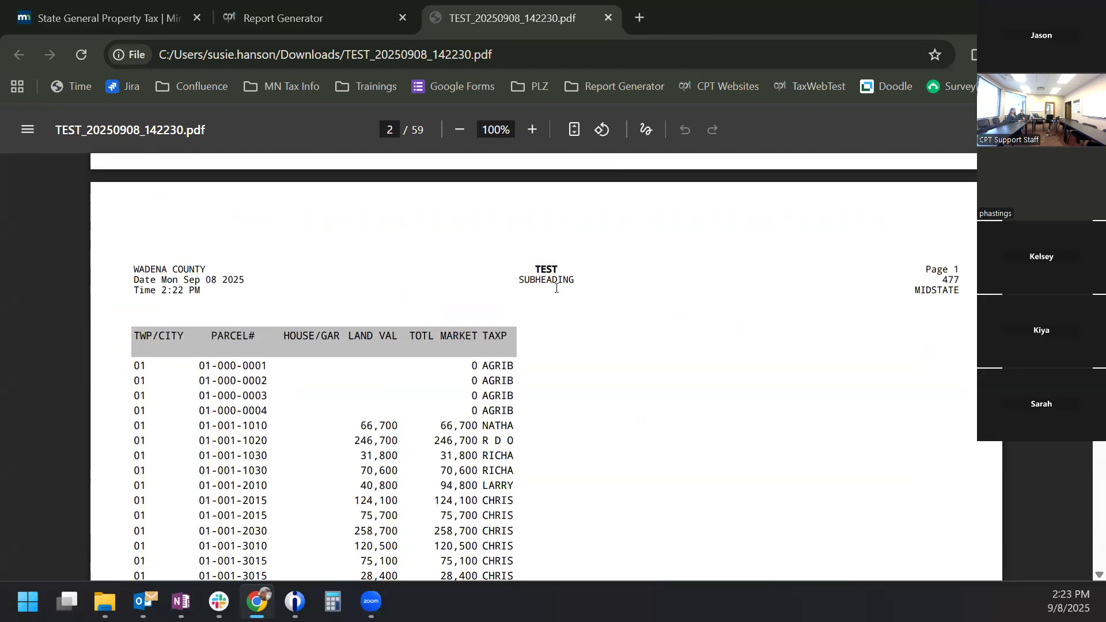
pyautogui.scroll(-1, 556, 288)
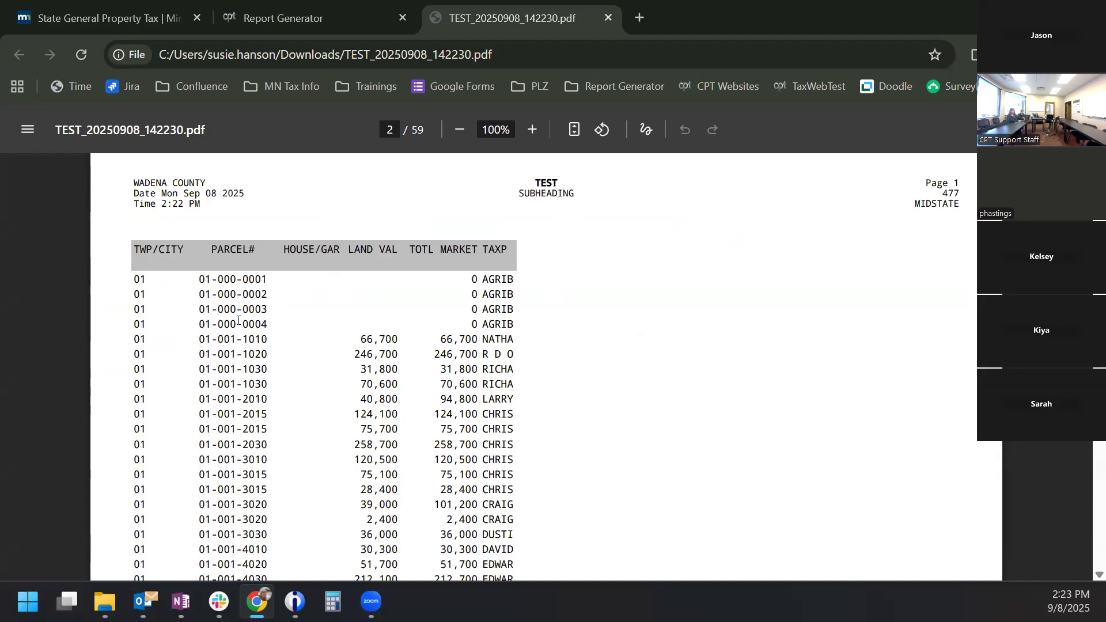
pyautogui.scroll(-7, 236, 327)
pyautogui.scroll(-20, 236, 331)
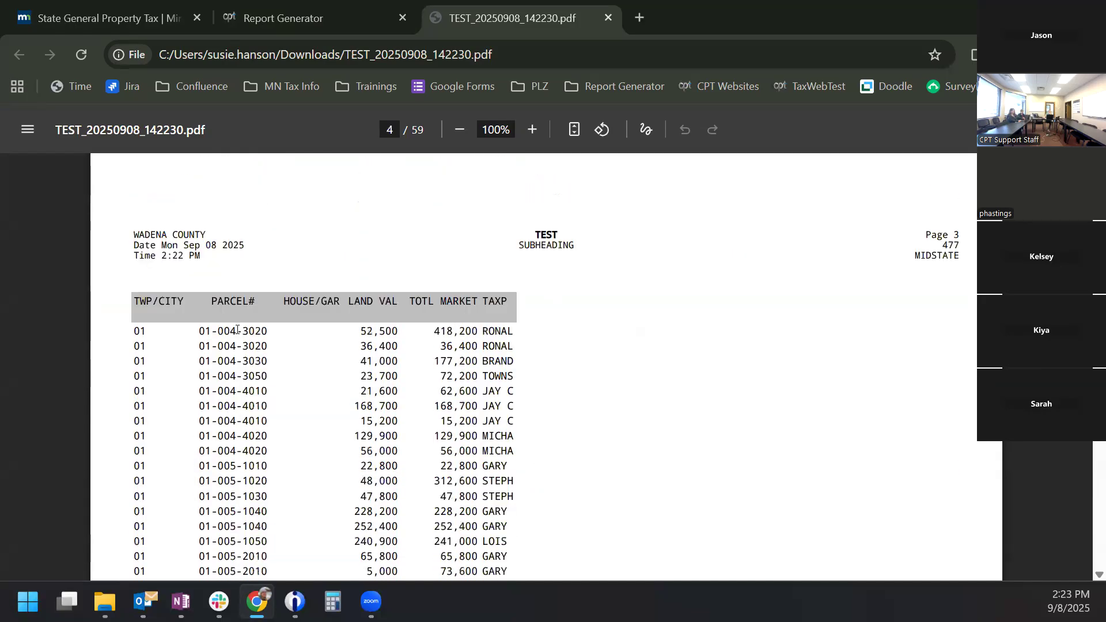
pyautogui.scroll(-20, 237, 340)
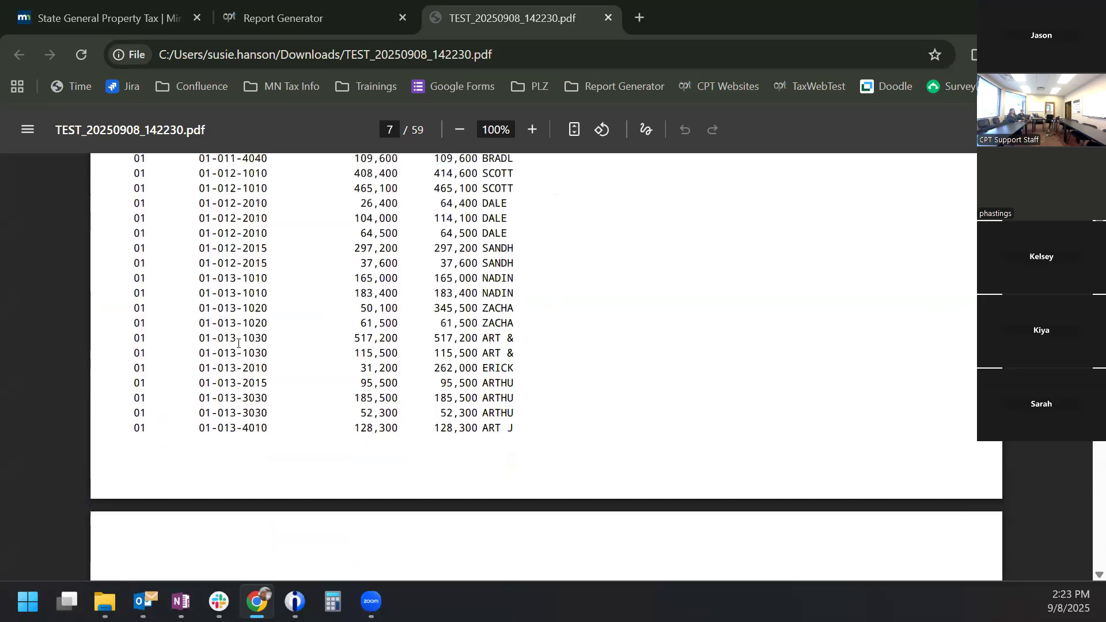
pyautogui.scroll(-20, 239, 346)
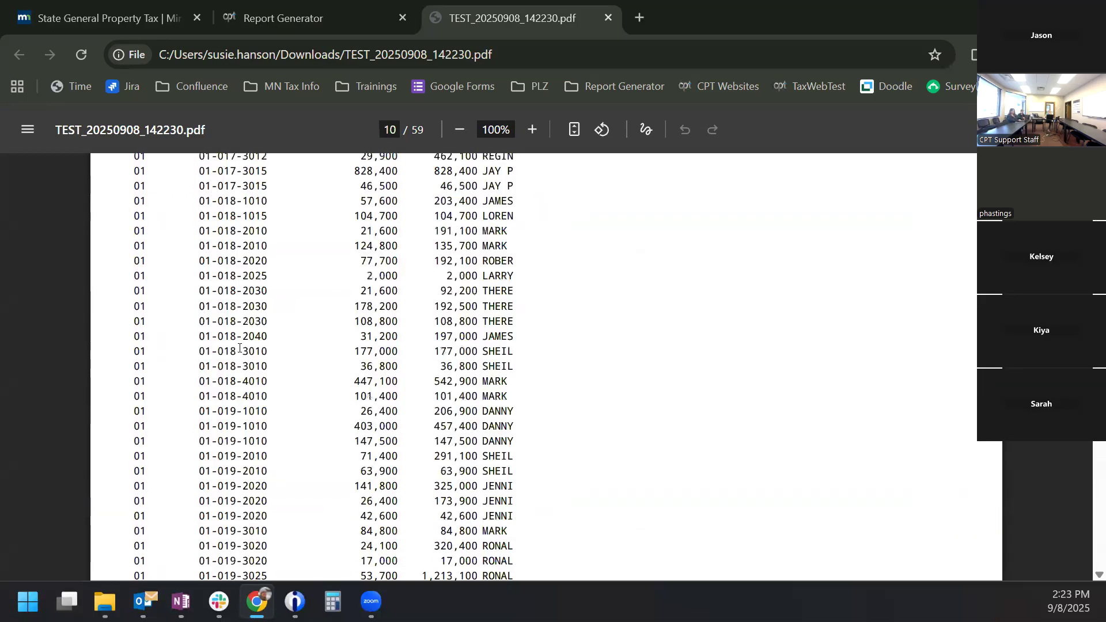
pyautogui.scroll(-20, 239, 355)
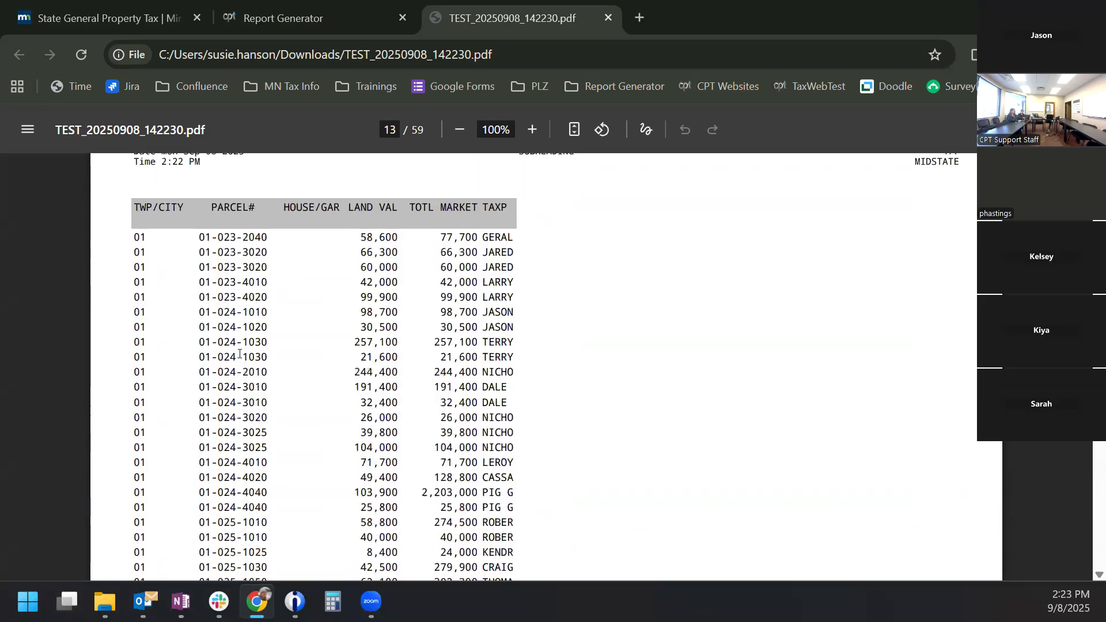
pyautogui.scroll(-20, 240, 360)
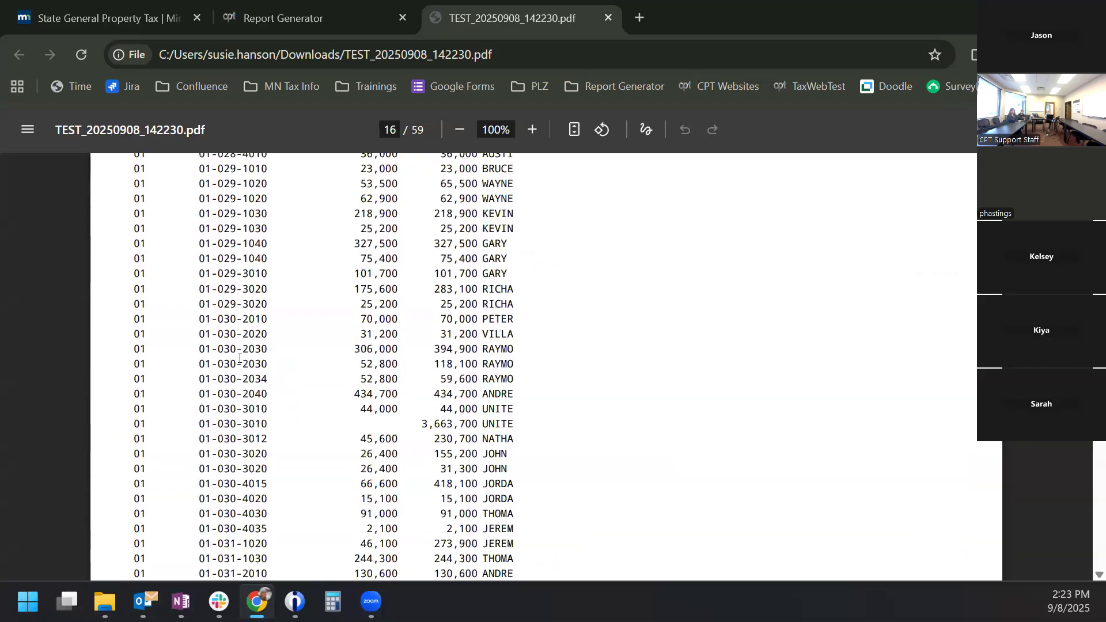
pyautogui.scroll(-20, 239, 358)
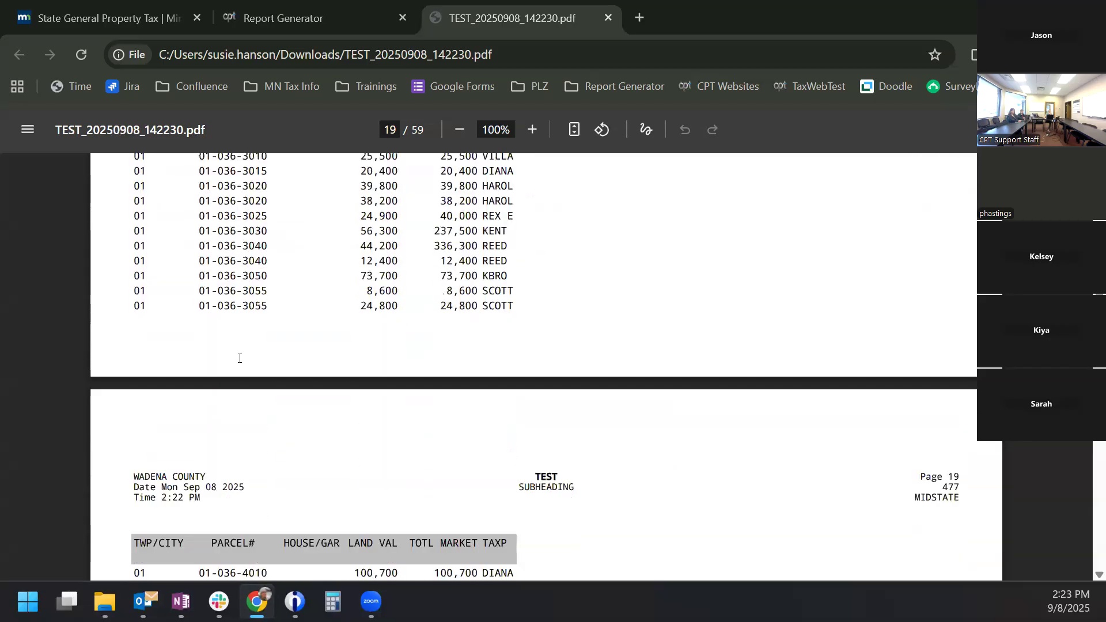
pyautogui.scroll(-20, 239, 358)
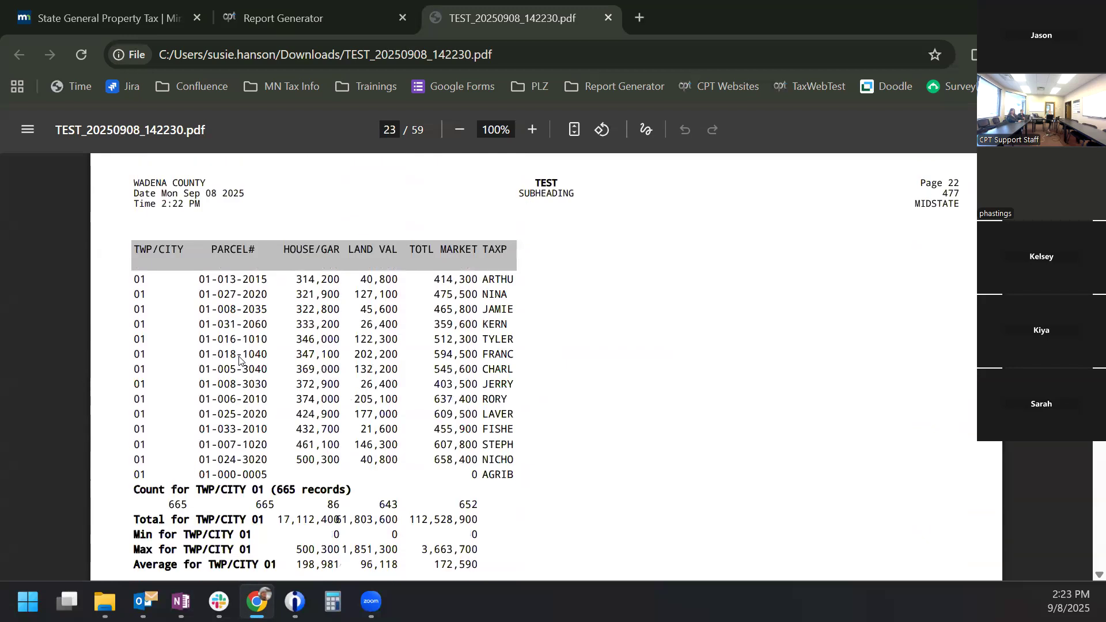
# Examine the house and garage value order and the count, total, min, max and average lines for TWP/CITY 01
pyautogui.scroll(20, 239, 360)
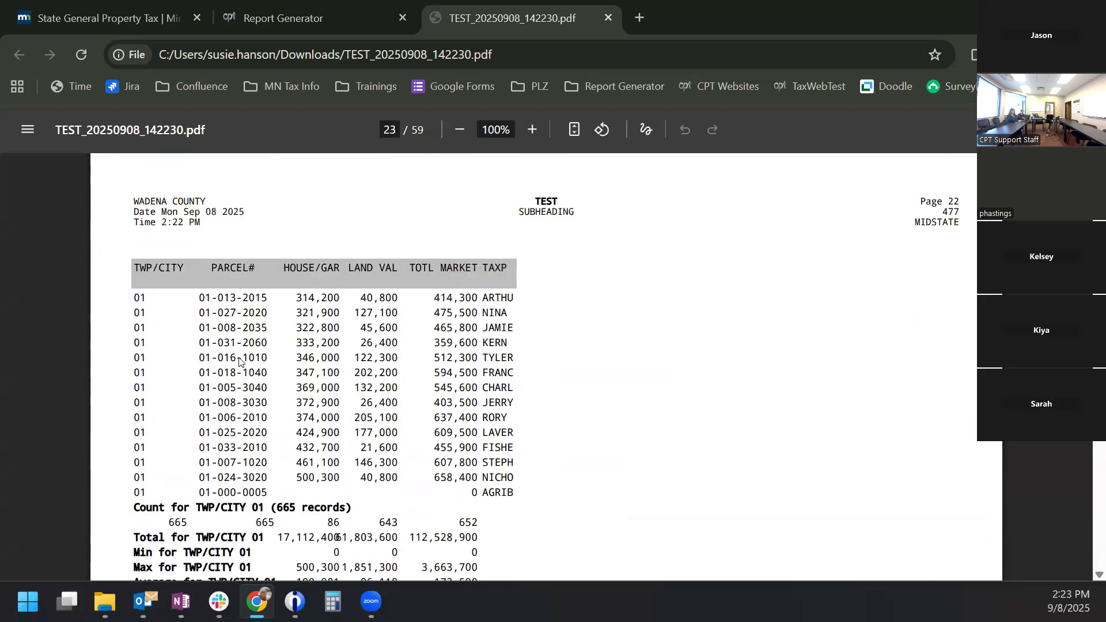
pyautogui.scroll(12, 239, 361)
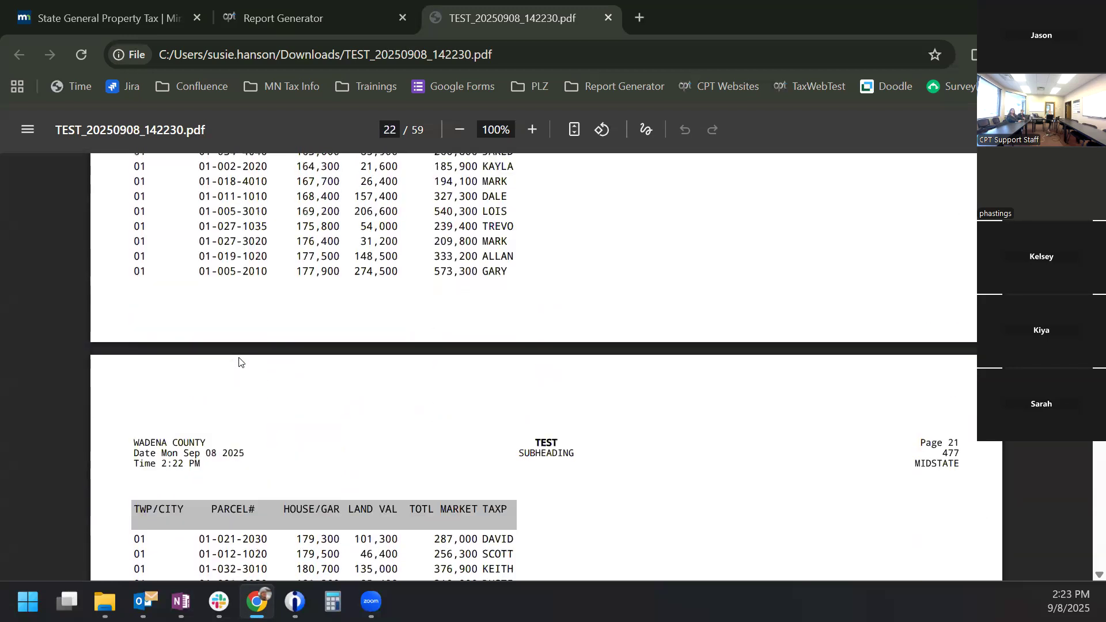
pyautogui.scroll(7, 241, 361)
pyautogui.scroll(-15, 242, 361)
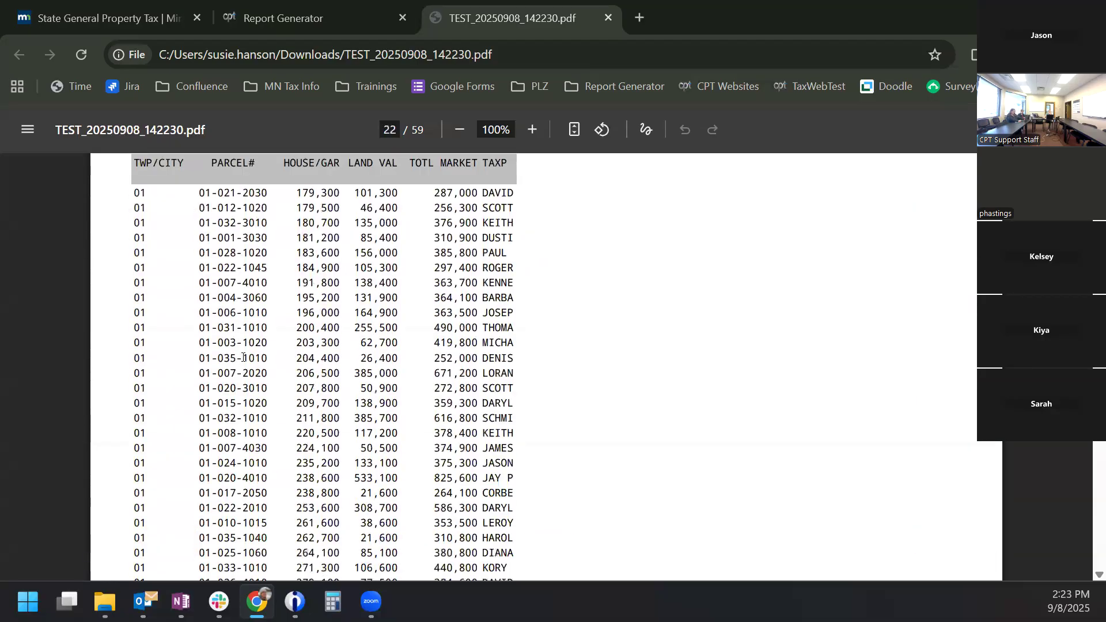
pyautogui.scroll(-15, 242, 360)
pyautogui.scroll(-3, 245, 350)
pyautogui.scroll(3, 247, 354)
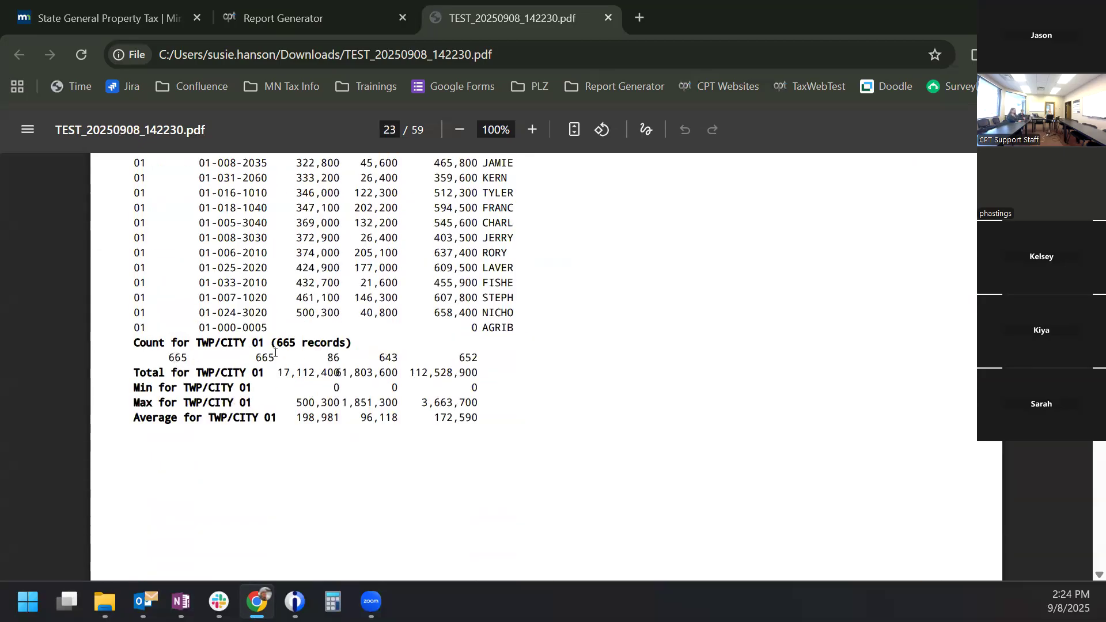
pyautogui.scroll(2, 257, 352)
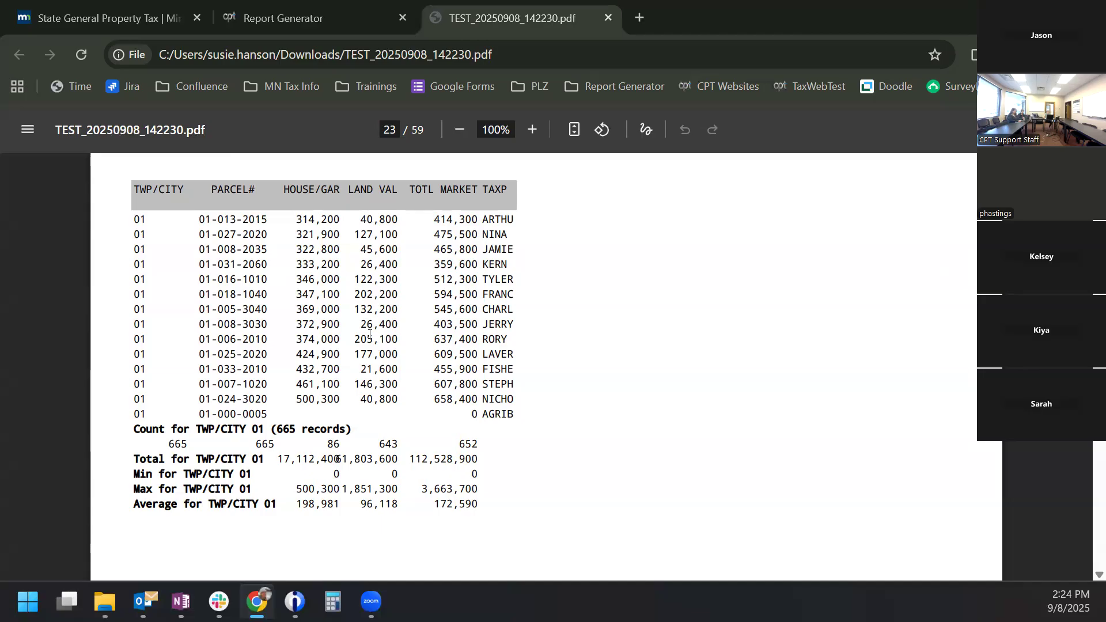
# Compare the ascending house and garage values in the parcel rows on pages 22 and 23 with the TWP/CITY 01 summary
pyautogui.scroll(8, 381, 346)
pyautogui.scroll(1, 369, 334)
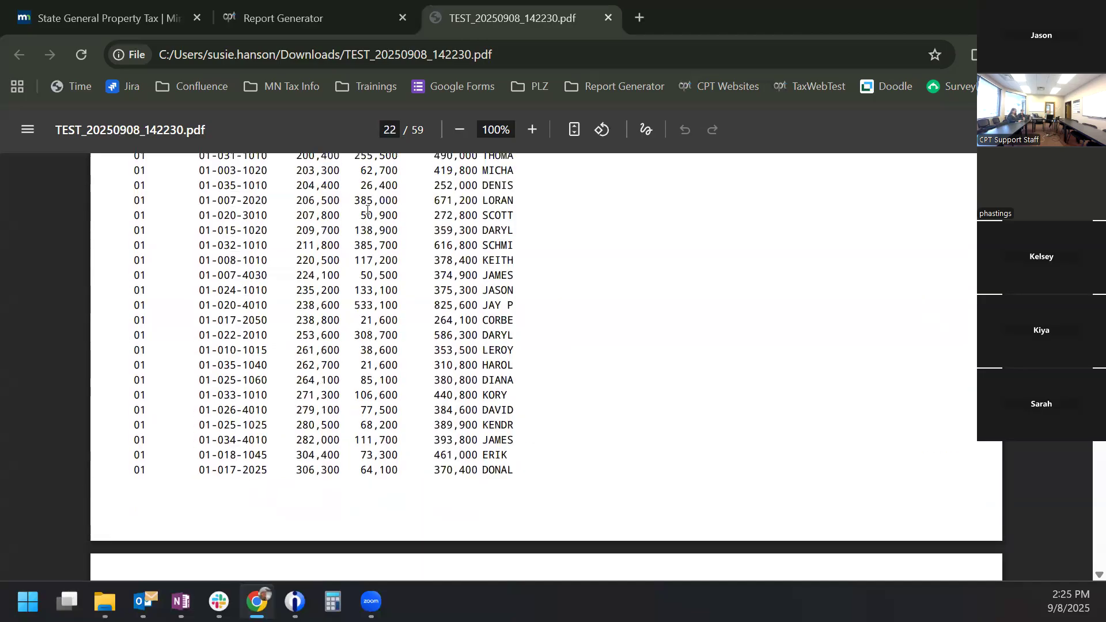
pyautogui.scroll(9, 377, 372)
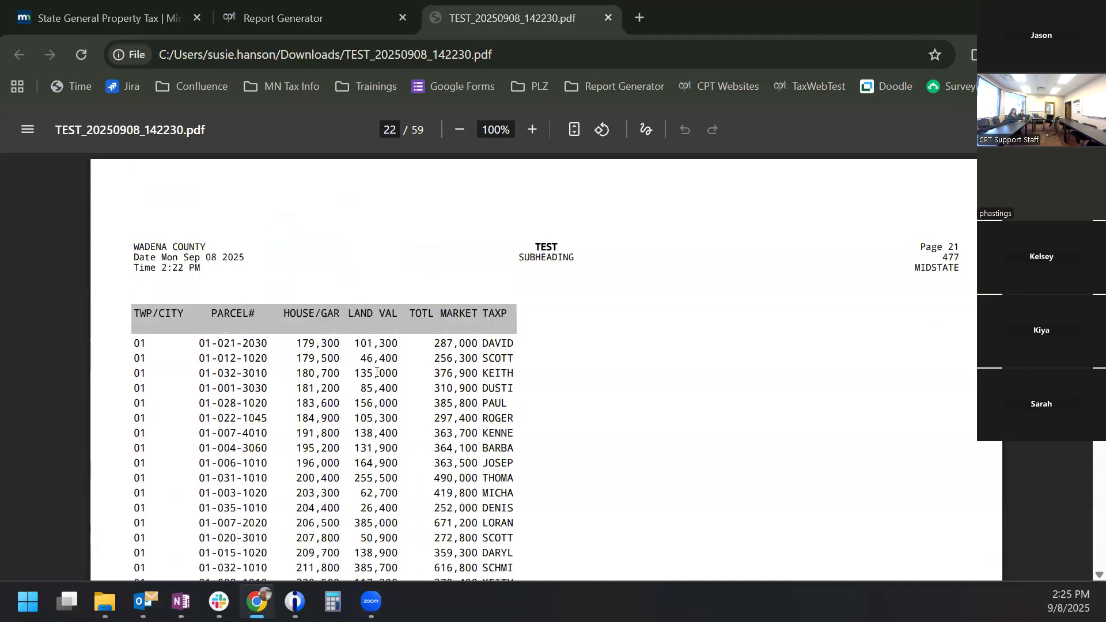
pyautogui.scroll(15, 377, 373)
pyautogui.scroll(-20, 377, 368)
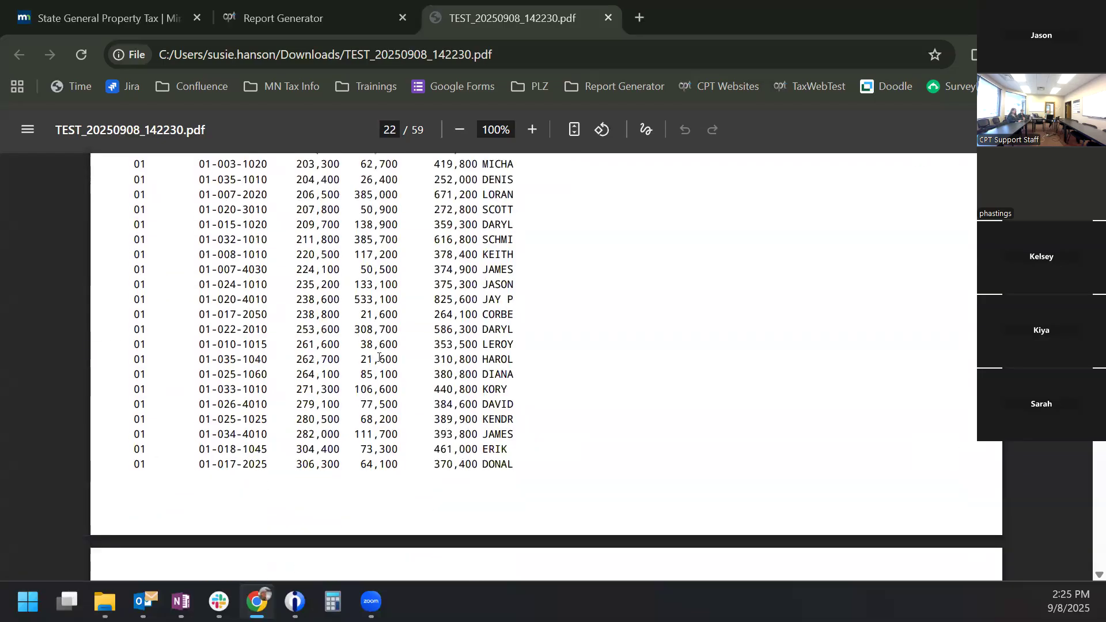
pyautogui.scroll(-4, 377, 355)
pyautogui.scroll(2, 377, 354)
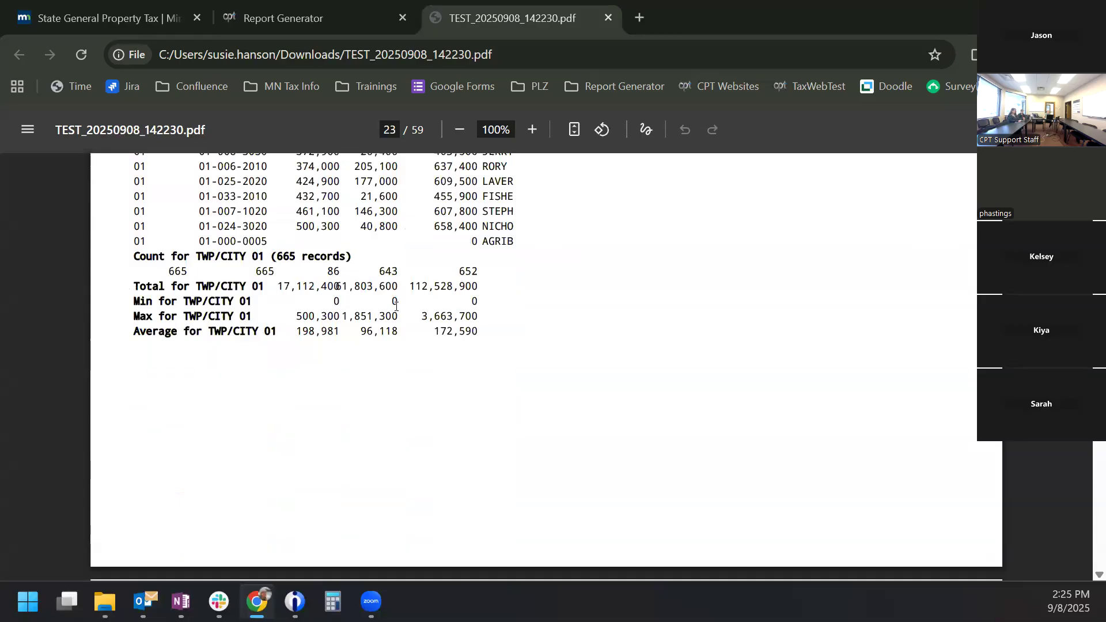
# Set Stagger Total Lines to Yes, then submit and save the report with the Tax New Years Files for TWP/CITY # 1 to 2
pyautogui.click(350, 6)
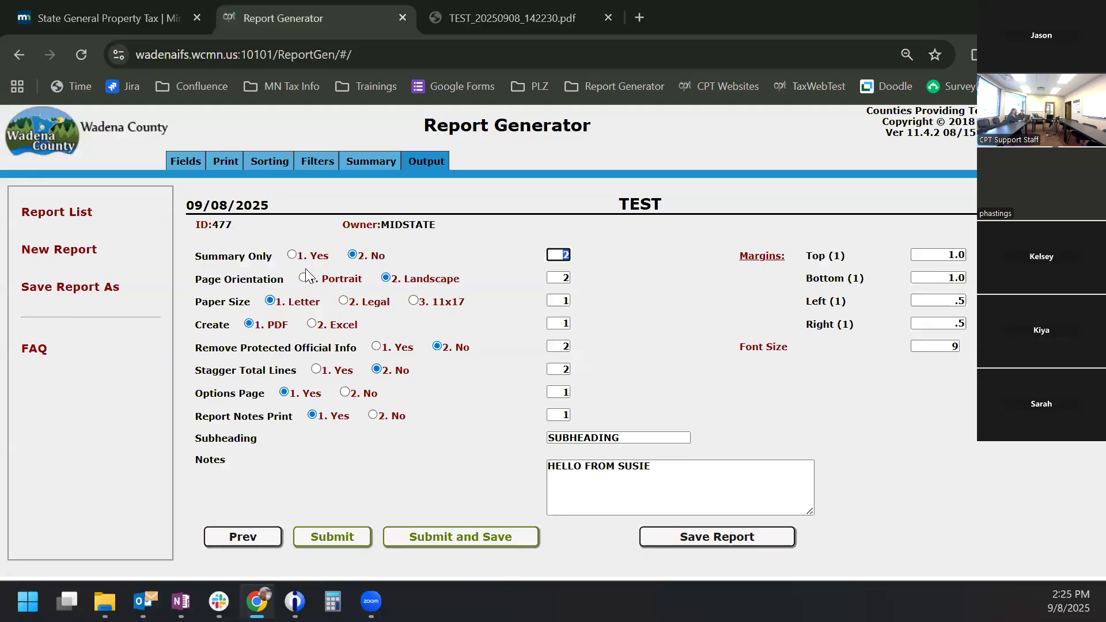
pyautogui.click(324, 348)
pyautogui.click(330, 371)
pyautogui.click(408, 535)
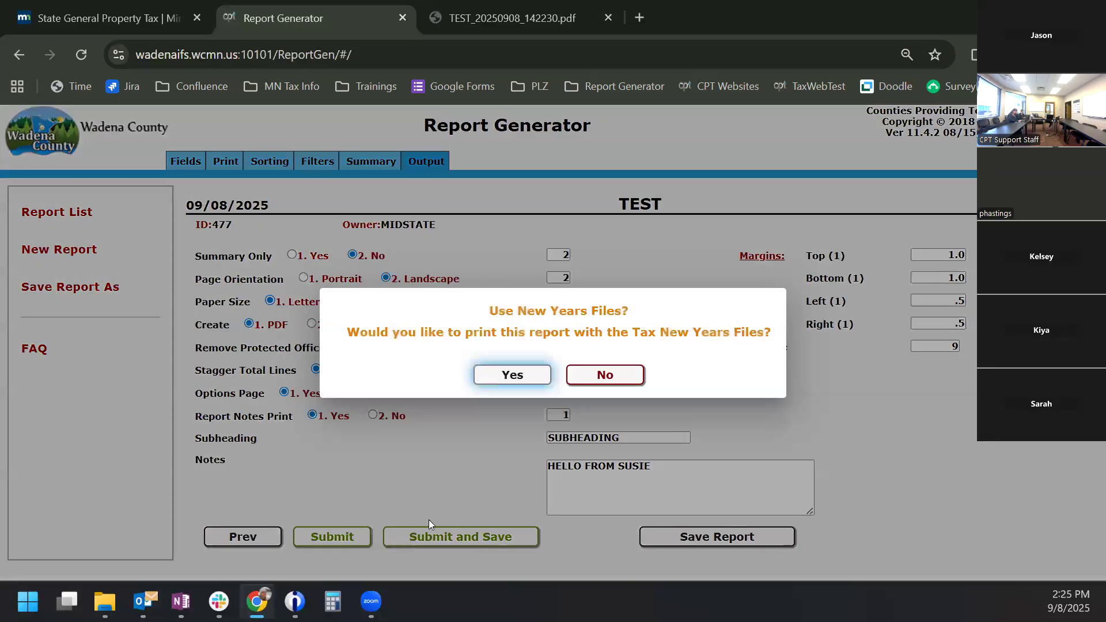
pyautogui.click(502, 376)
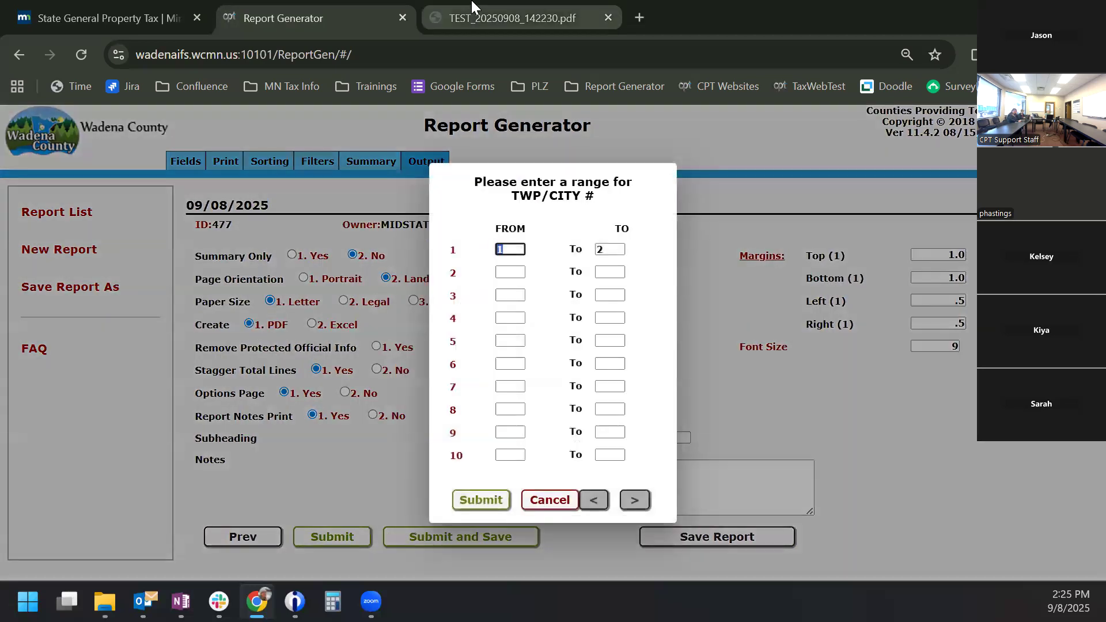
pyautogui.click(481, 500)
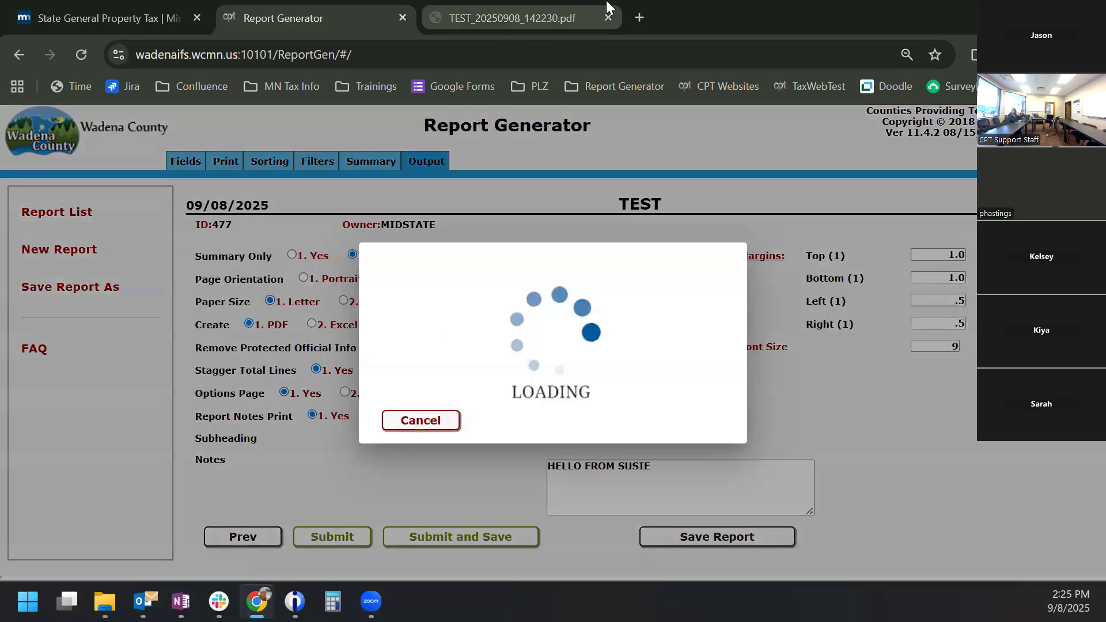
# Open the generated TEST_20250908_142523.pdf and examine the staggered summary lines for TWP/CITY 01 on page 23
pyautogui.click(551, 14)
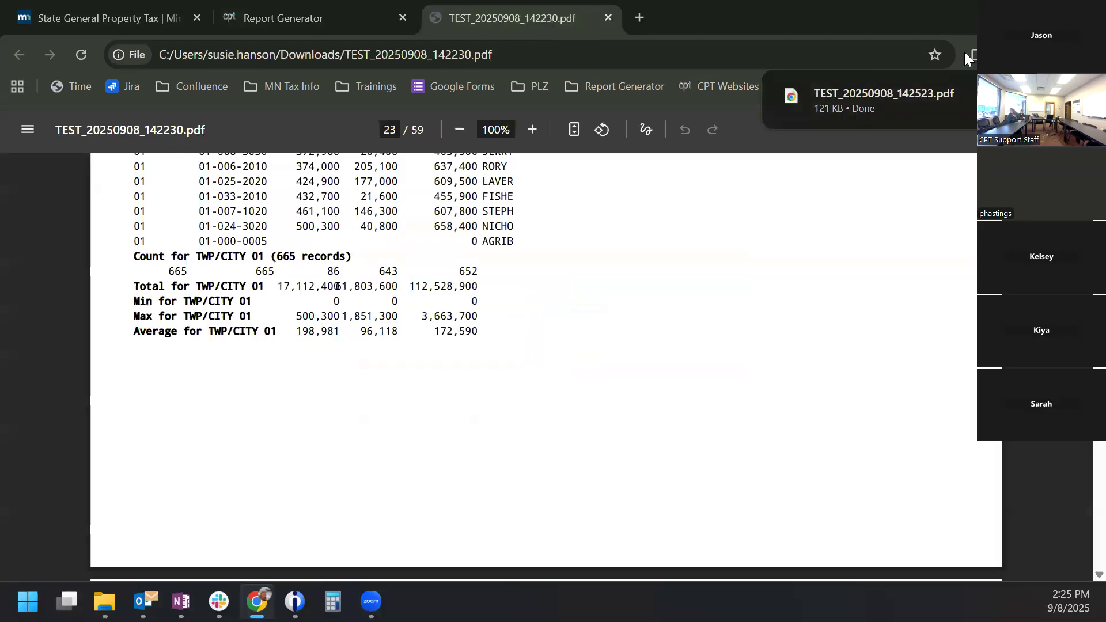
pyautogui.click(919, 89)
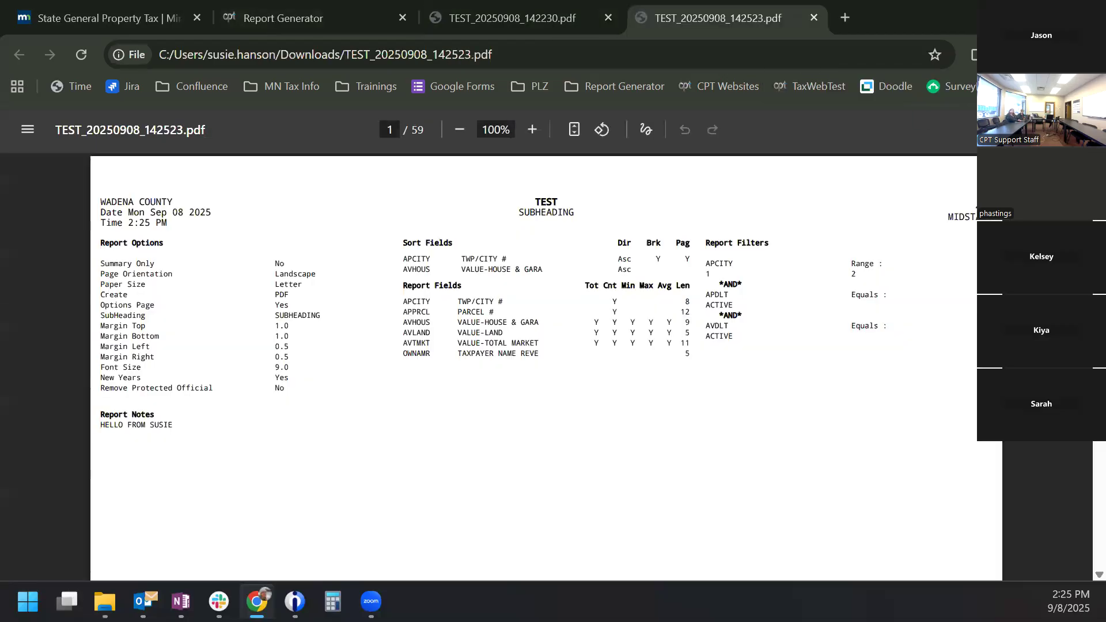
pyautogui.moveTo(1099, 173); pyautogui.dragTo(1099, 319)
pyautogui.scroll(1, 646, 452)
pyautogui.scroll(-5, 642, 452)
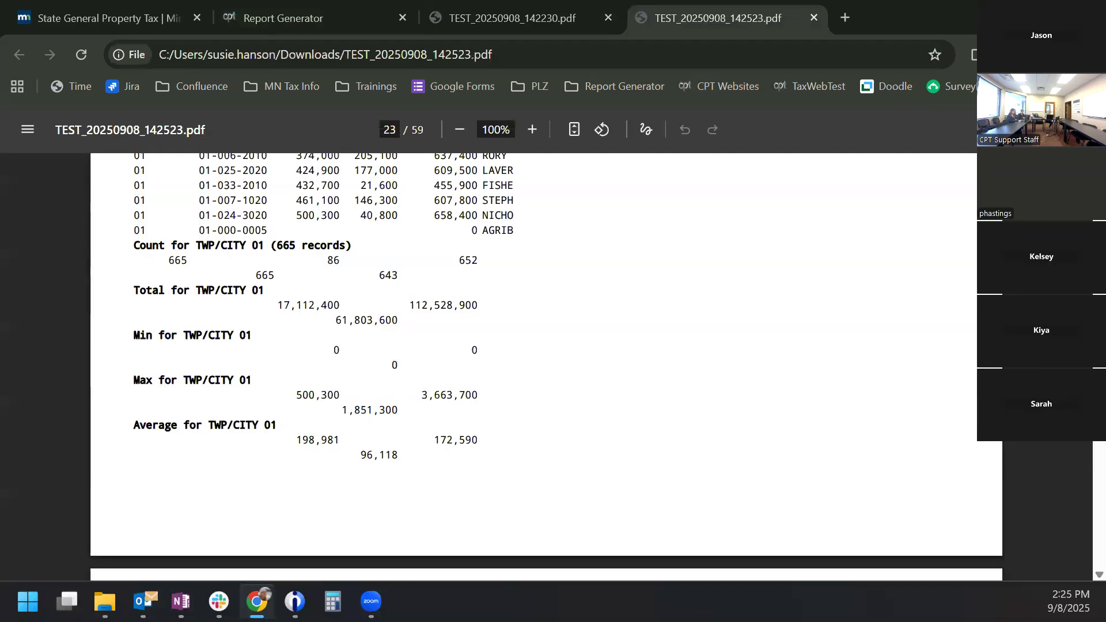
# Examine the staggered summary lines for TWP/CITY 02 and the overall report totals on the last page
pyautogui.moveTo(1098, 324); pyautogui.dragTo(1088, 559)
pyautogui.scroll(-11, 647, 306)
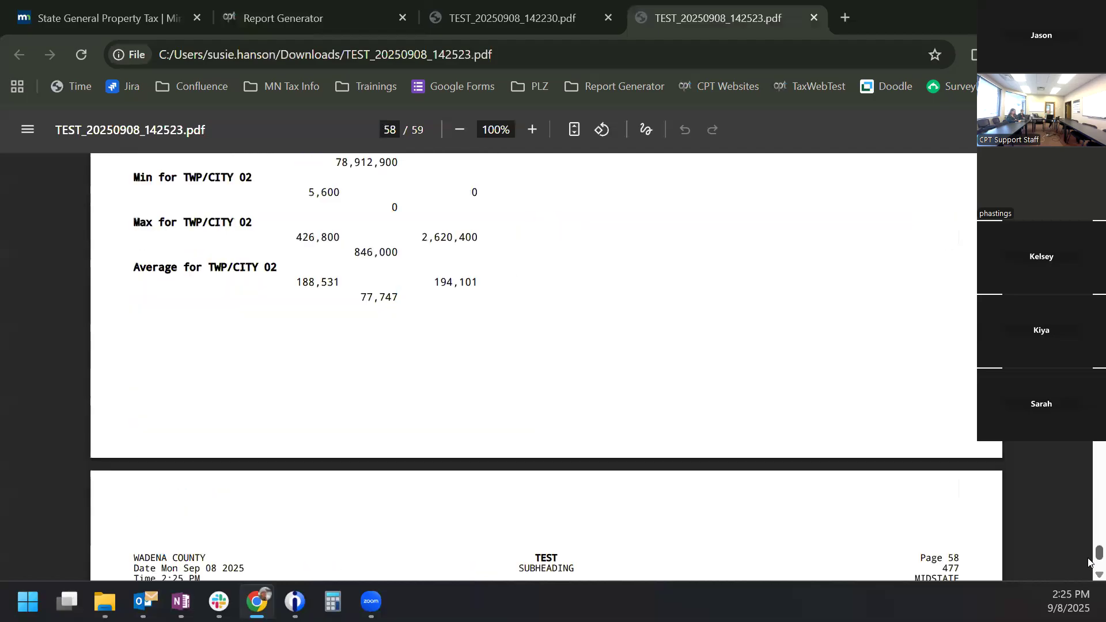
pyautogui.scroll(5, 647, 306)
pyautogui.scroll(2, 647, 304)
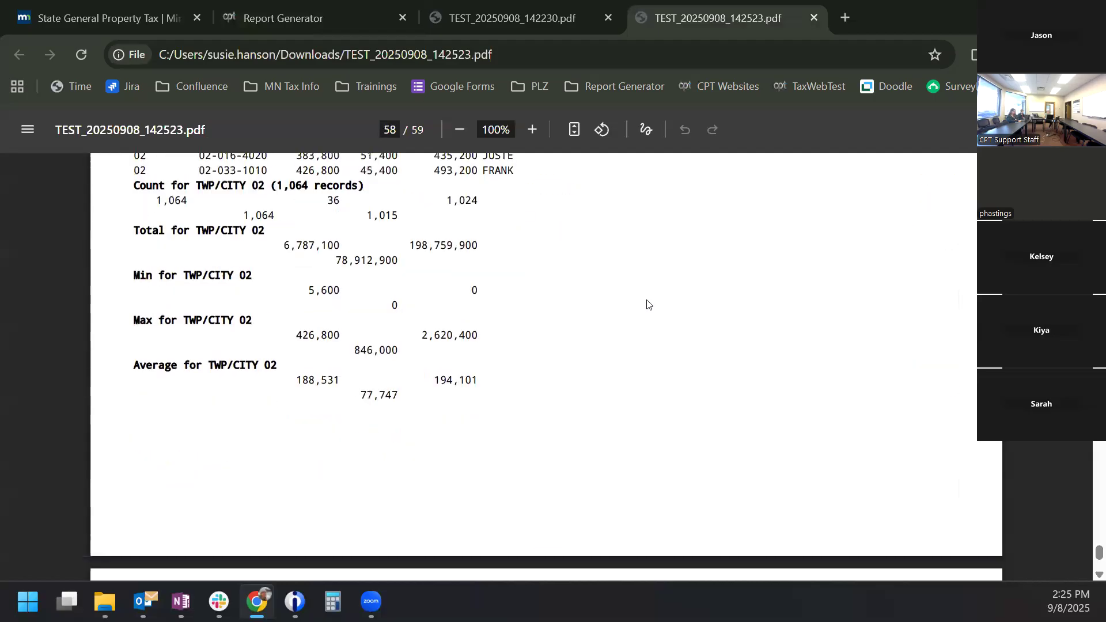
pyautogui.scroll(-8, 524, 287)
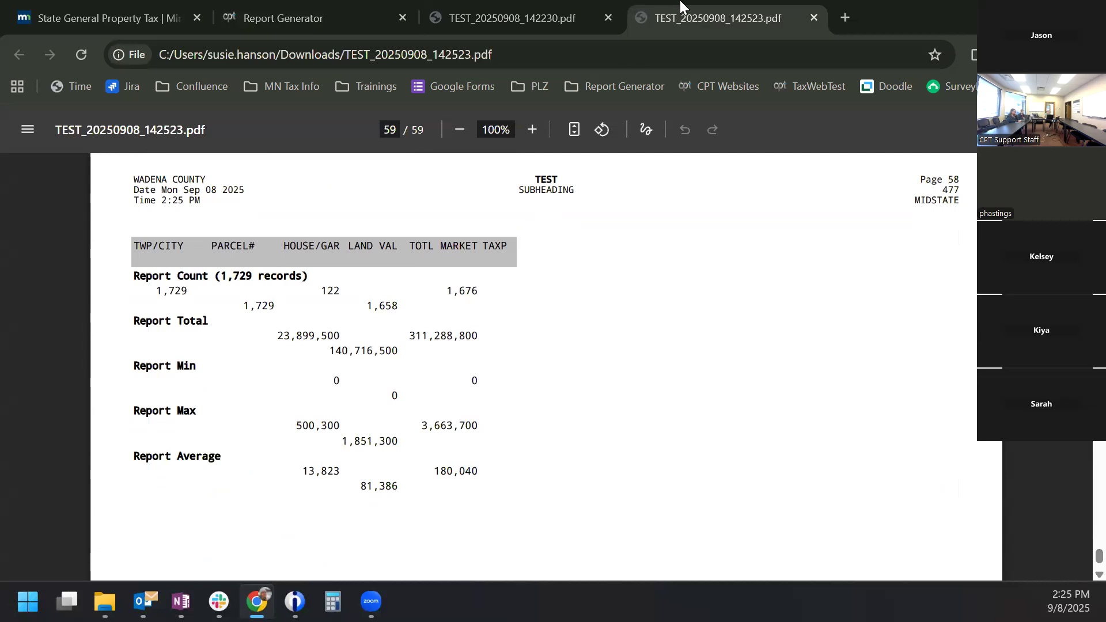
# Close both report PDFs and add VALUE-HOUSE & GARAGE and VALUE-TOTAL MARKET as filter fields in the TEST report
pyautogui.click(608, 15)
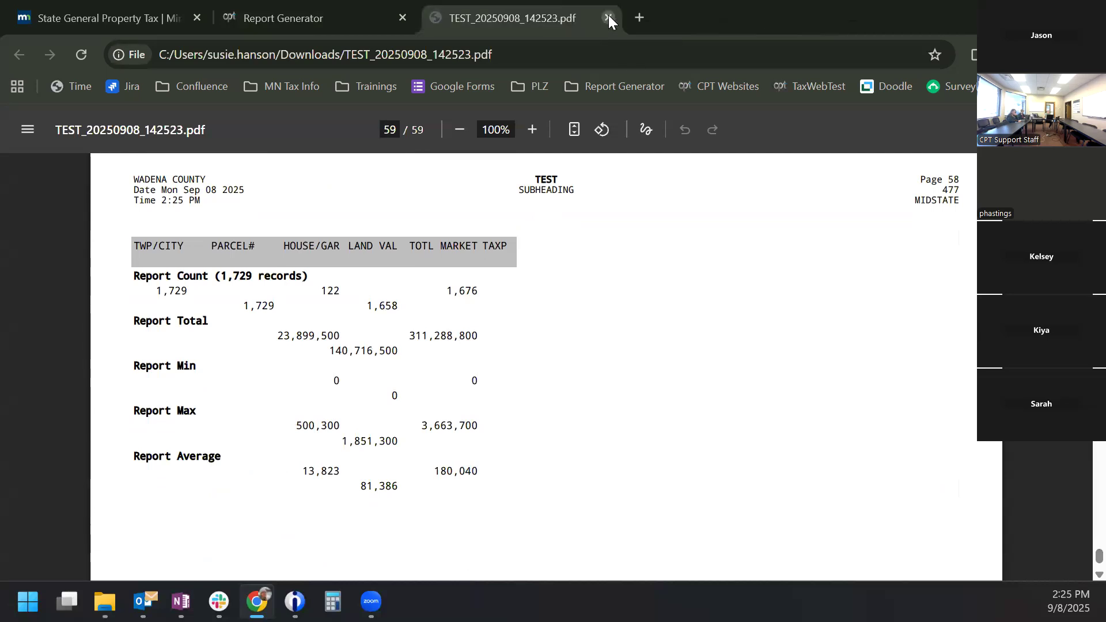
pyautogui.click(608, 15)
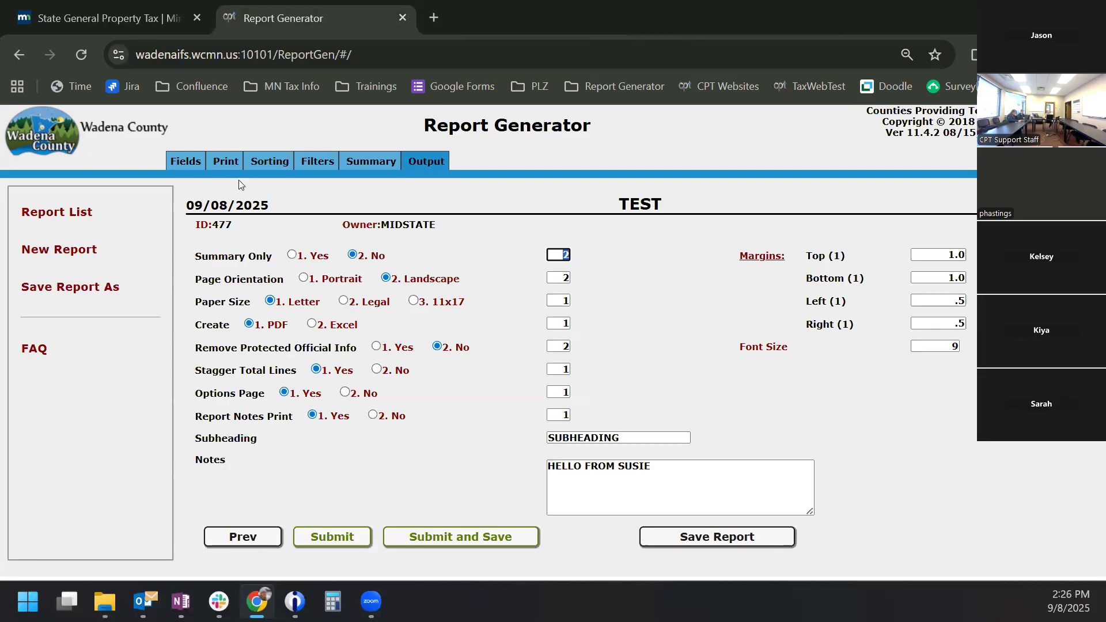
pyautogui.click(278, 167)
pyautogui.click(319, 164)
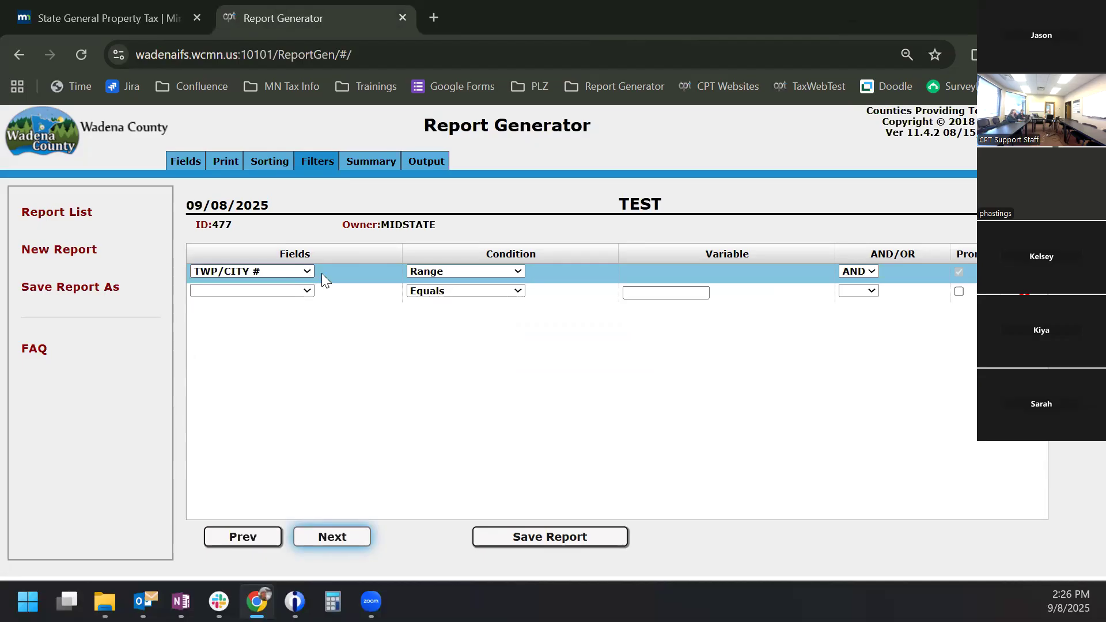
pyautogui.click(302, 291)
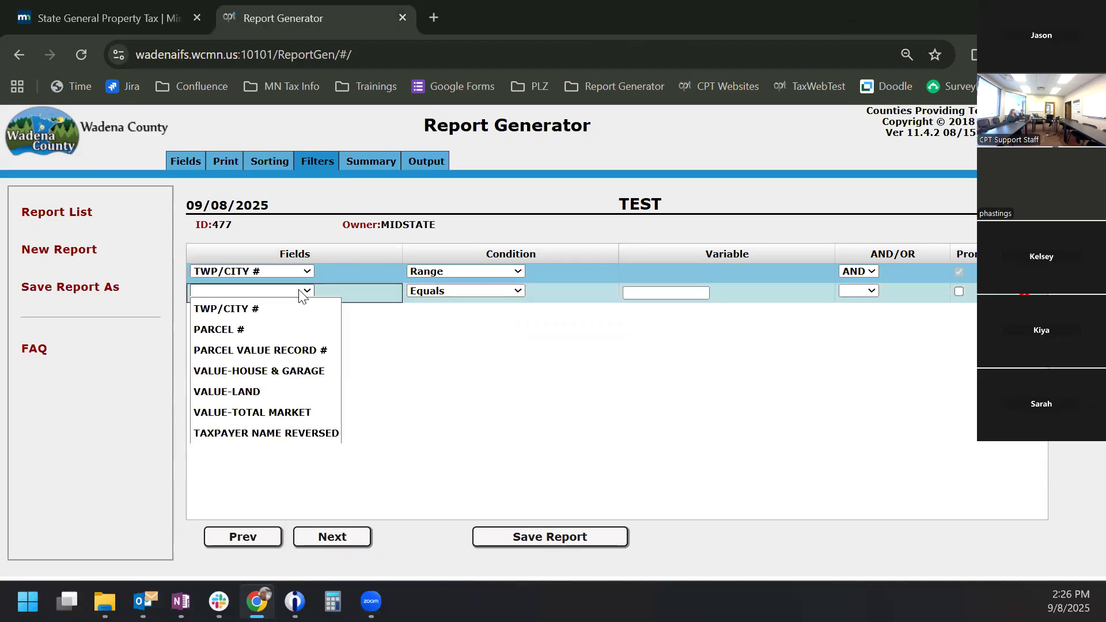
pyautogui.click(315, 370)
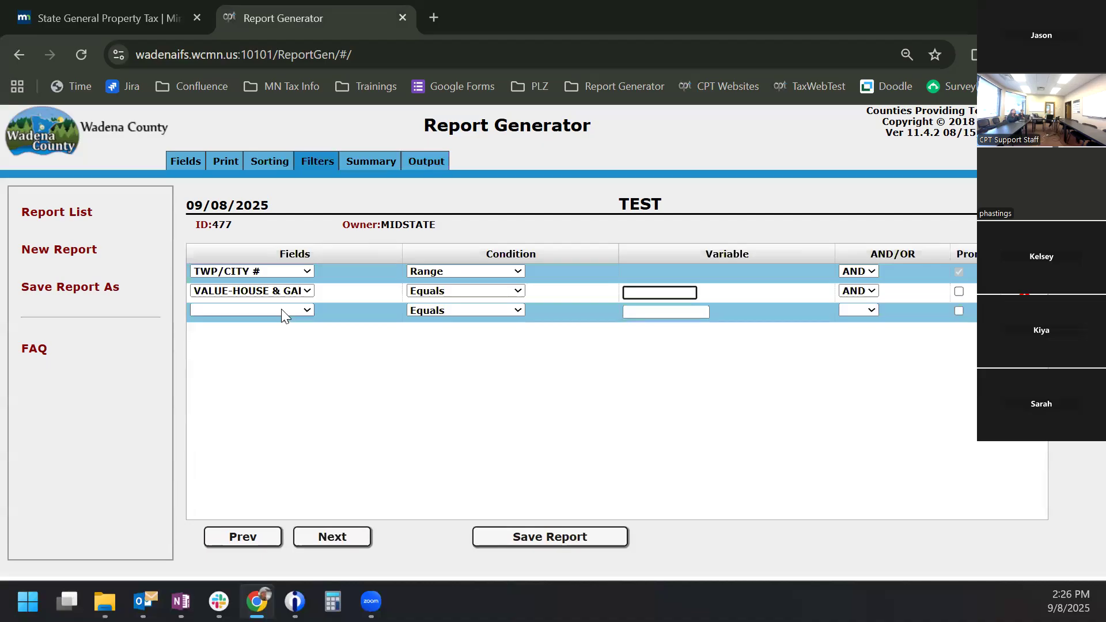
pyautogui.click(282, 311)
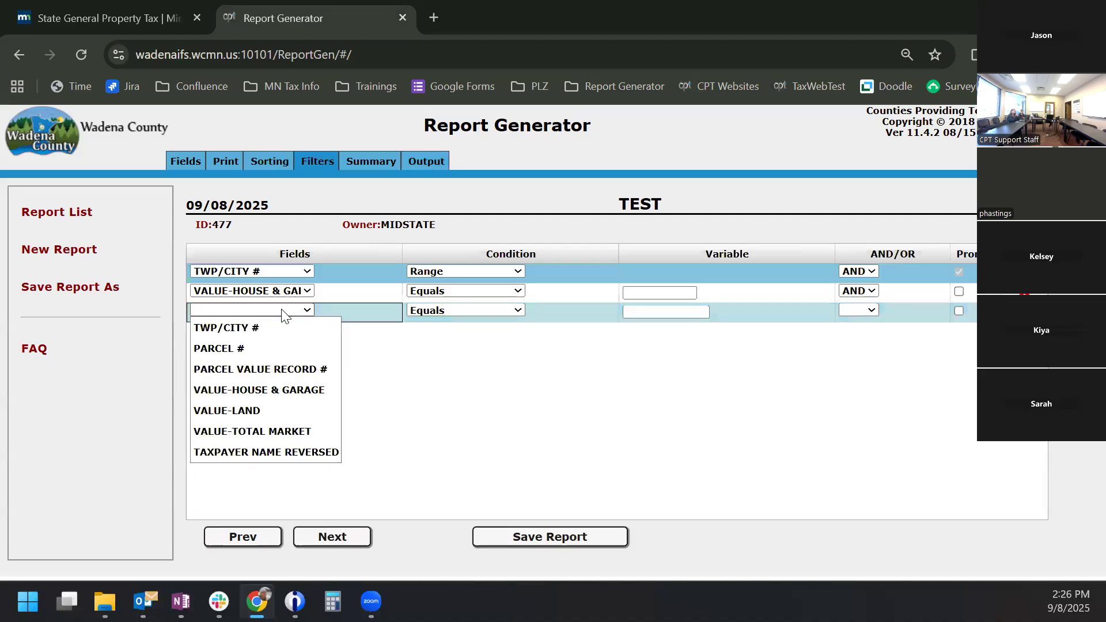
pyautogui.click(301, 431)
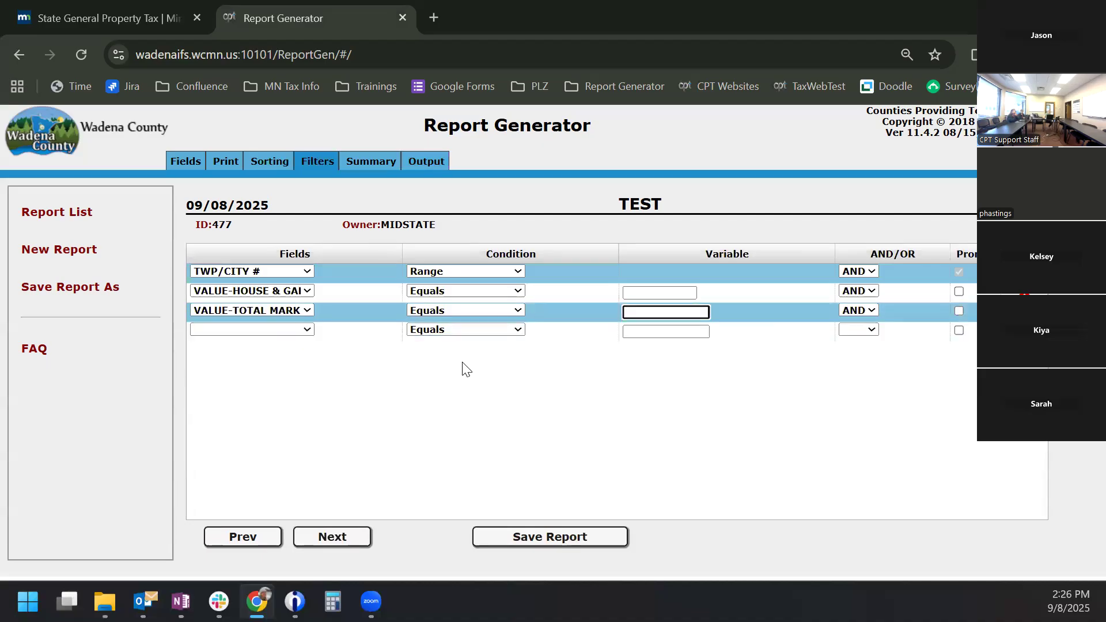
# Set the VALUE-HOUSE & GARAGE filter to Not Equal To 0 and link it to the following filter with OR
pyautogui.click(433, 292)
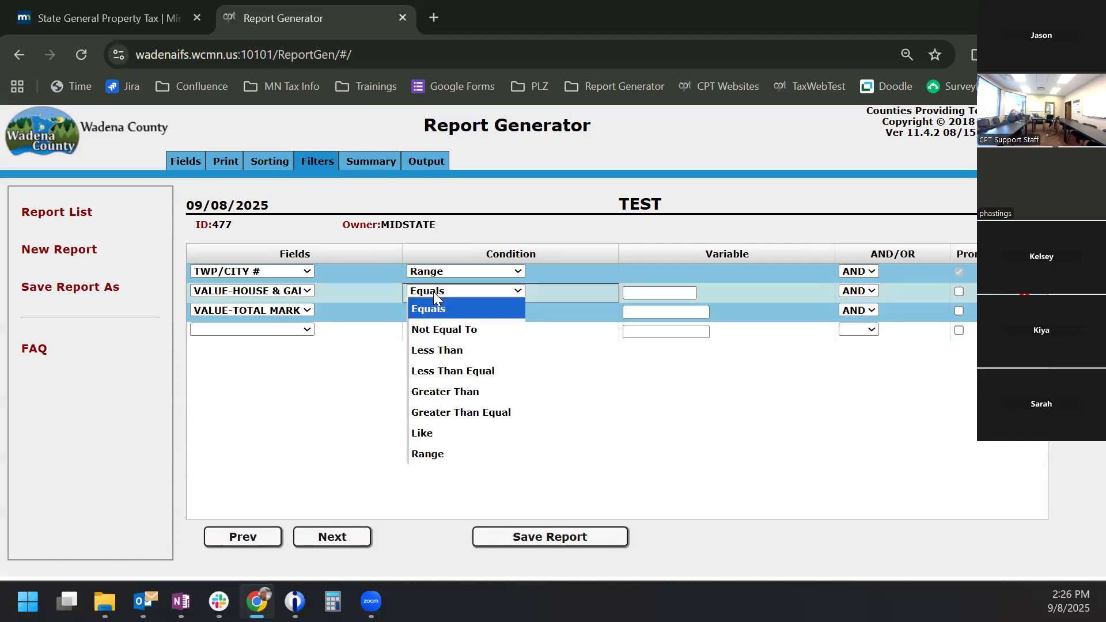
pyautogui.click(449, 330)
pyautogui.click(624, 294)
pyautogui.click(629, 292)
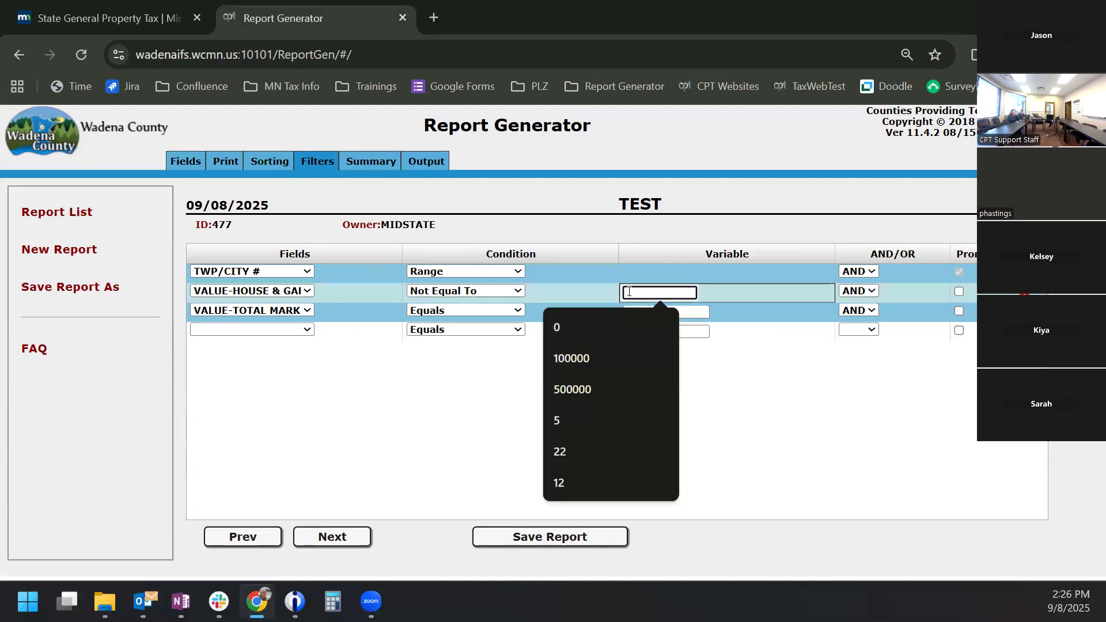
pyautogui.write('0')
pyautogui.click(853, 293)
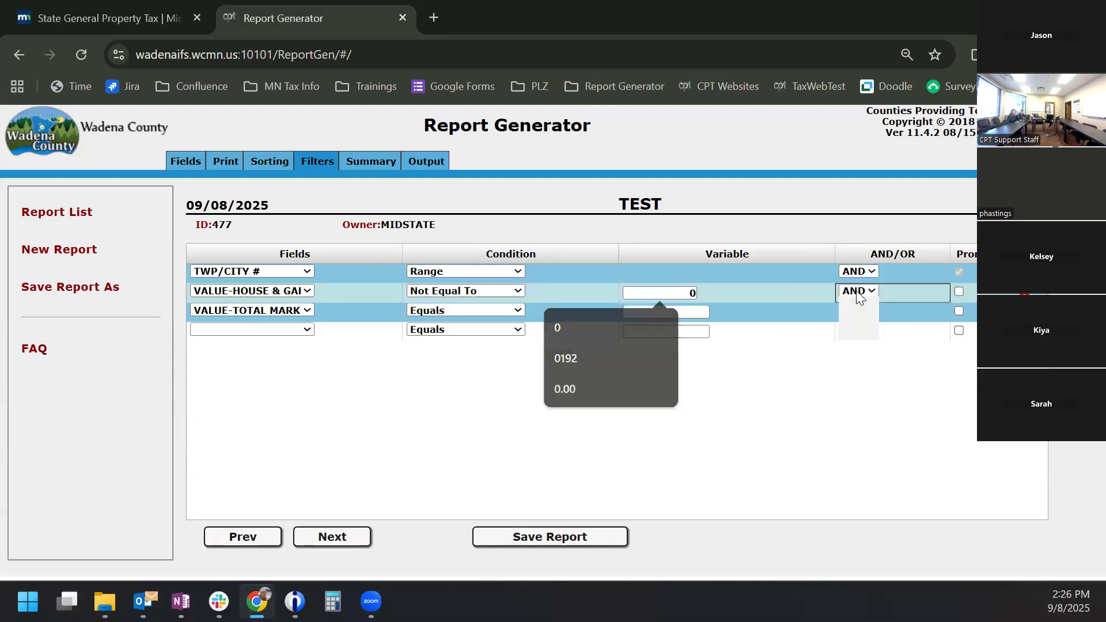
pyautogui.click(858, 324)
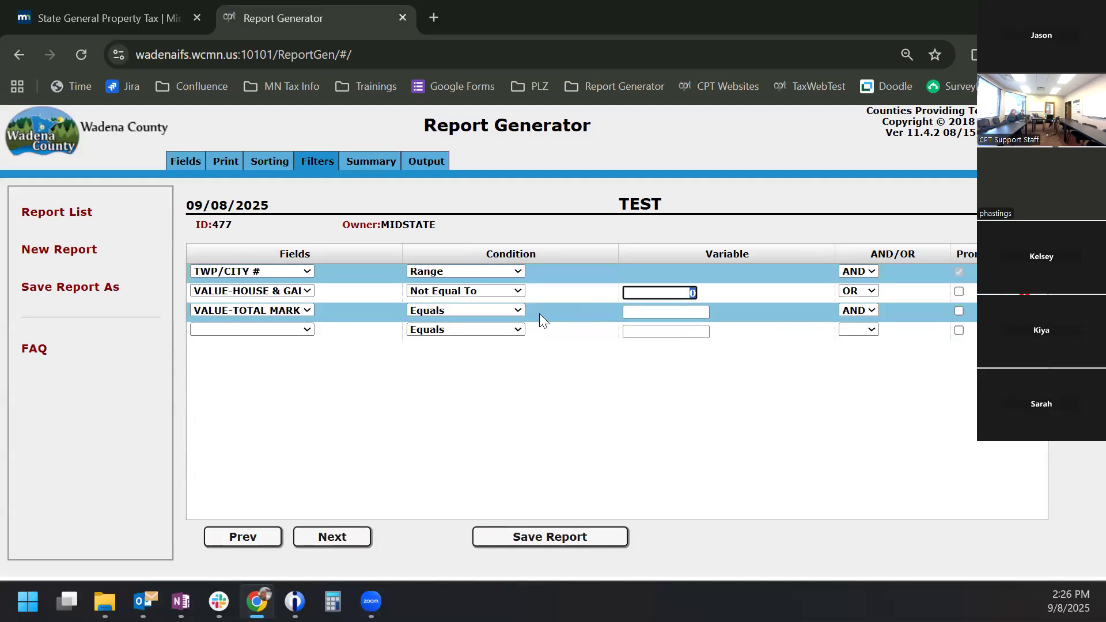
# Set the VALUE-TOTAL MARKET filter to Greater Than 1000000
pyautogui.click(506, 312)
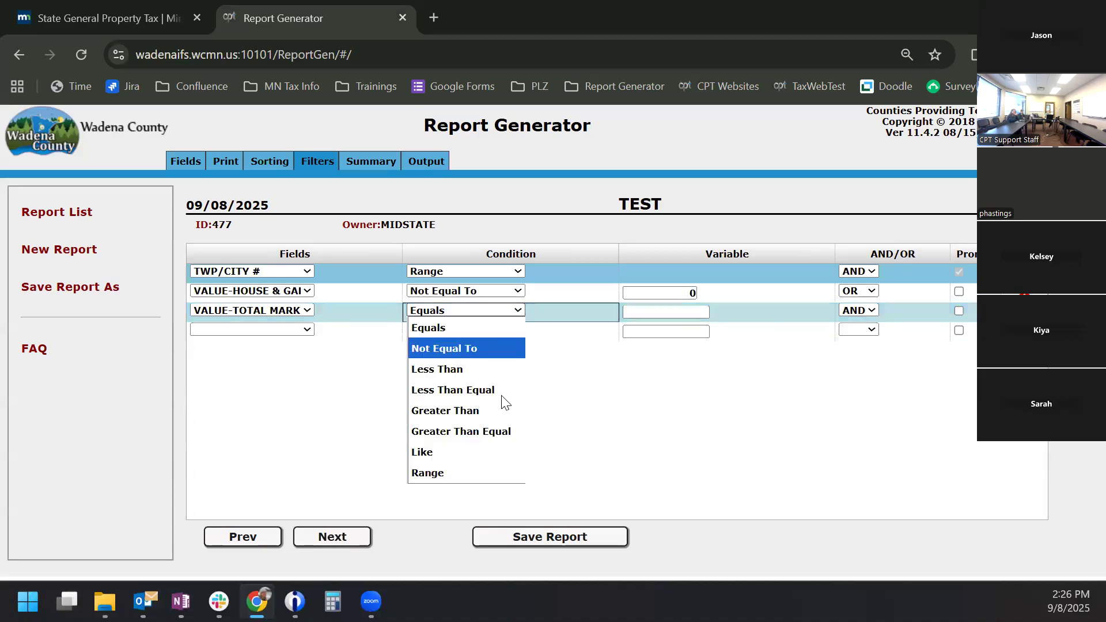
pyautogui.click(499, 410)
pyautogui.click(651, 312)
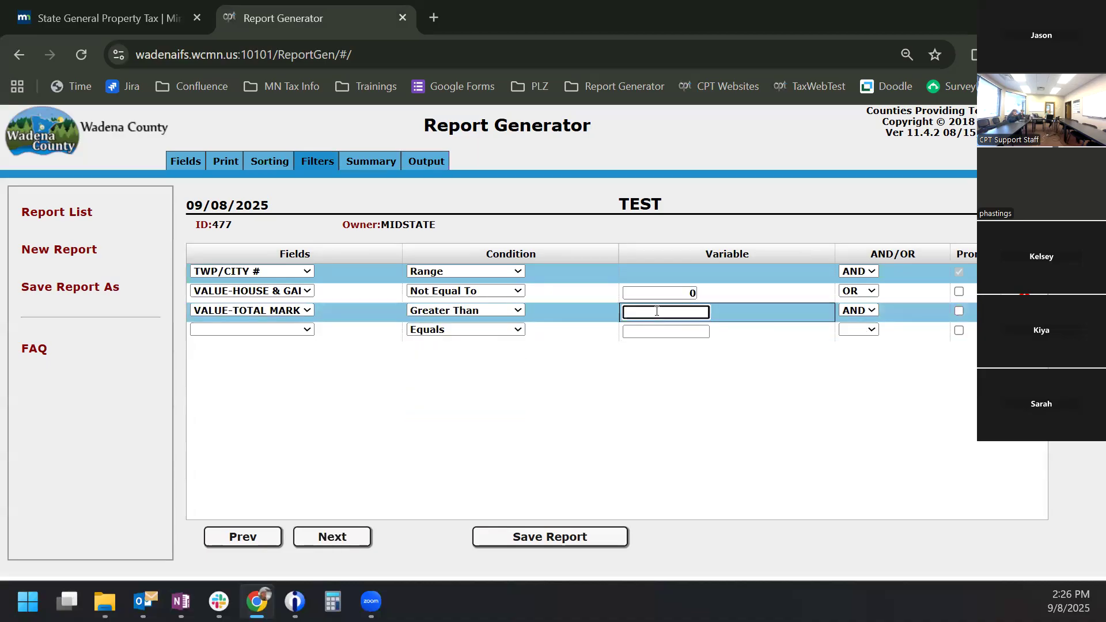
pyautogui.write('1000000')
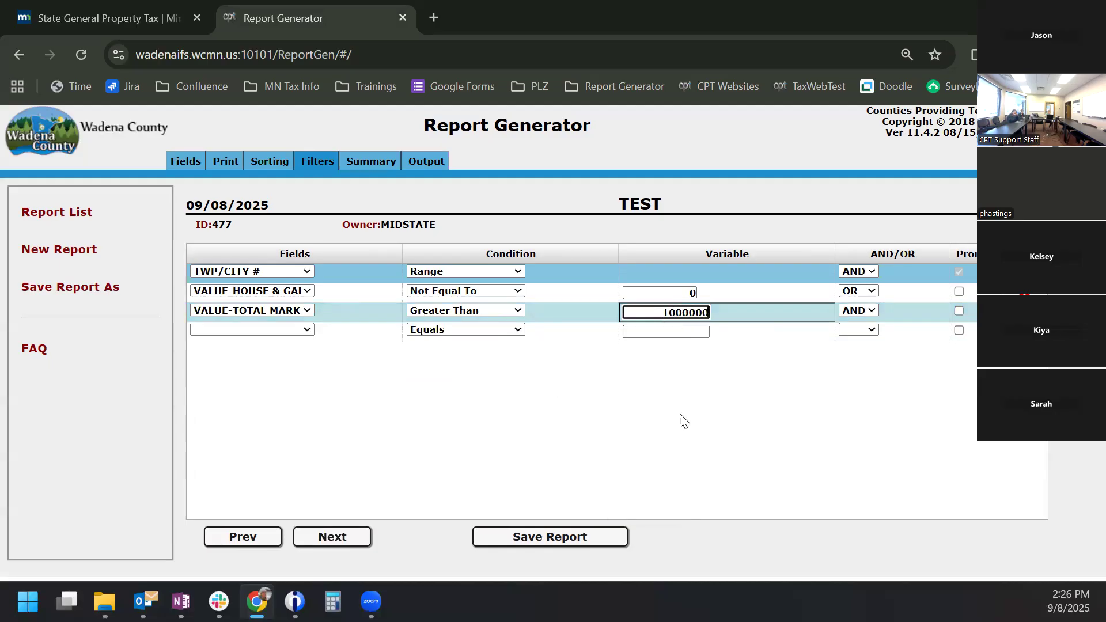
pyautogui.click(724, 398)
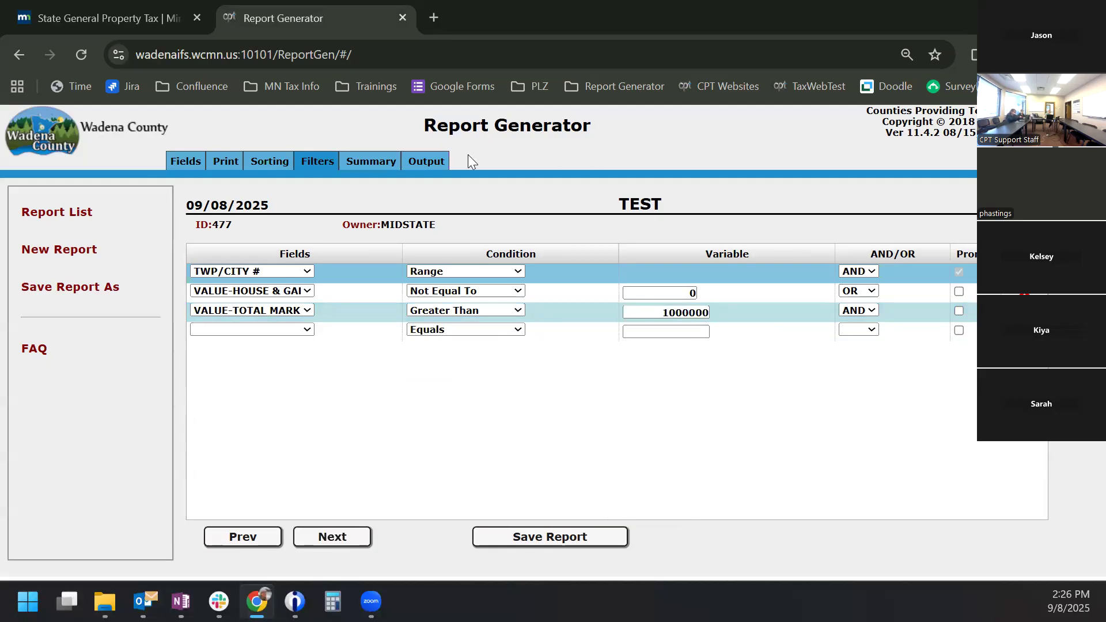
# Submit and save the filtered report from the output settings, using the Tax New Years Files and TWP/CITY # range 1 to 2
pyautogui.click(439, 158)
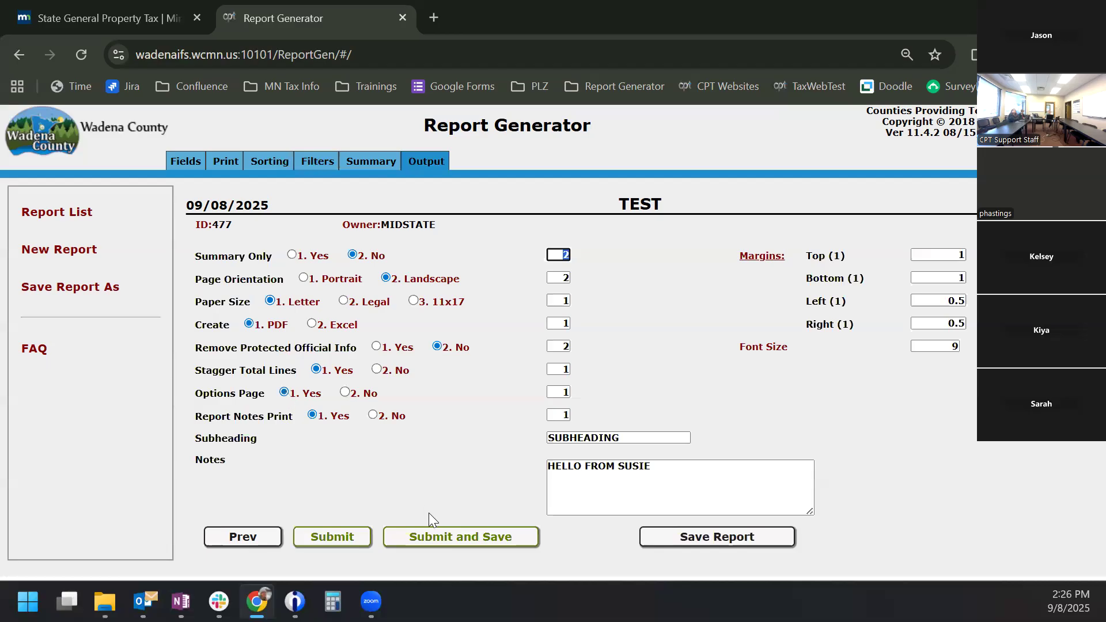
pyautogui.click(440, 530)
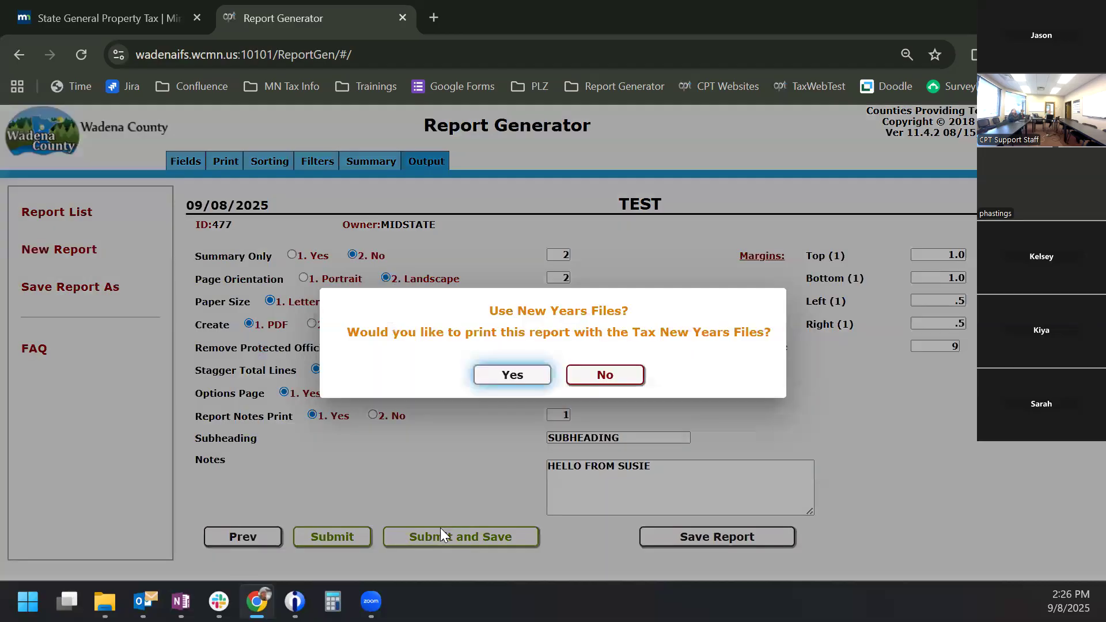
pyautogui.click(527, 376)
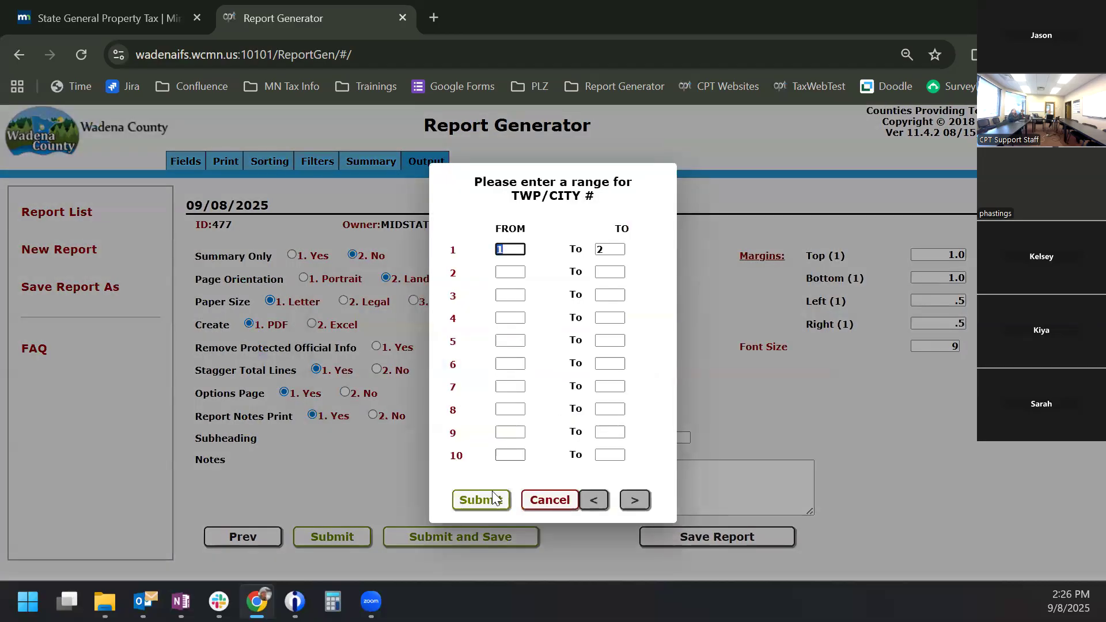
pyautogui.click(481, 499)
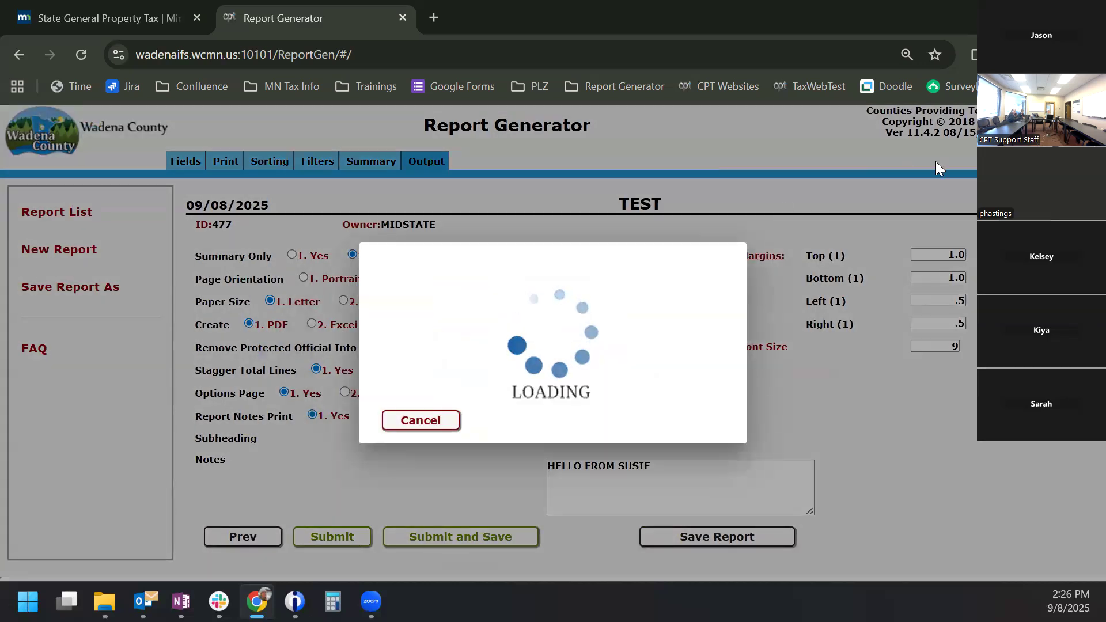
# Open the generated TEST_20250908_142650.pdf and examine its options page and the first page of parcel rows
pyautogui.click(905, 87)
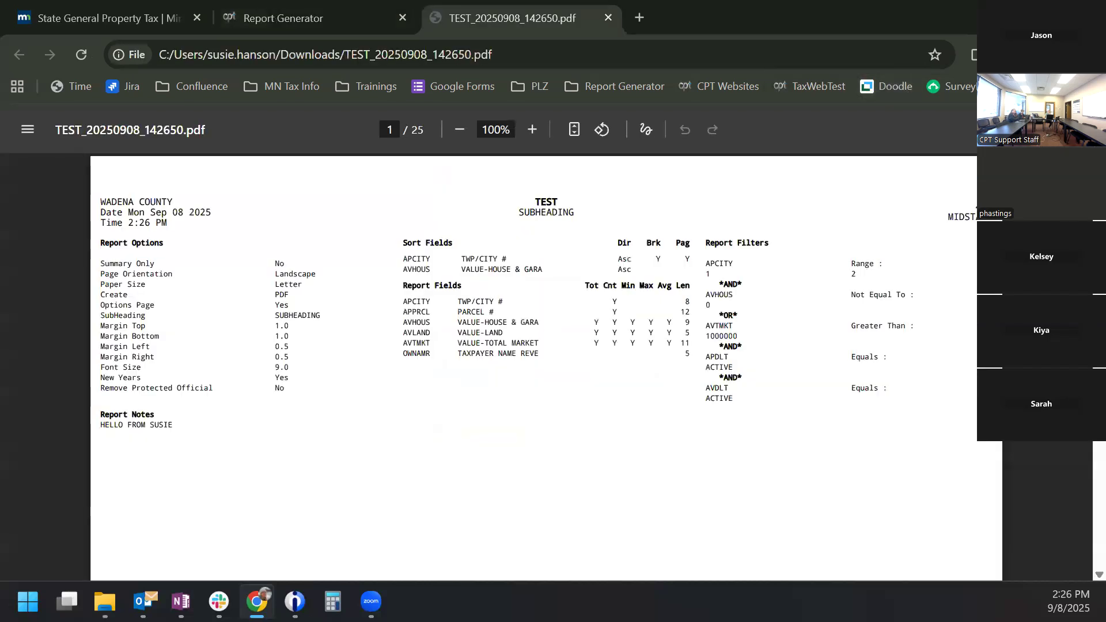
pyautogui.moveTo(1099, 174)
pyautogui.mouseDown()
pyautogui.moveTo(1099, 303)
pyautogui.moveTo(1099, 174)
pyautogui.mouseUp()
pyautogui.scroll(-10, 711, 457)
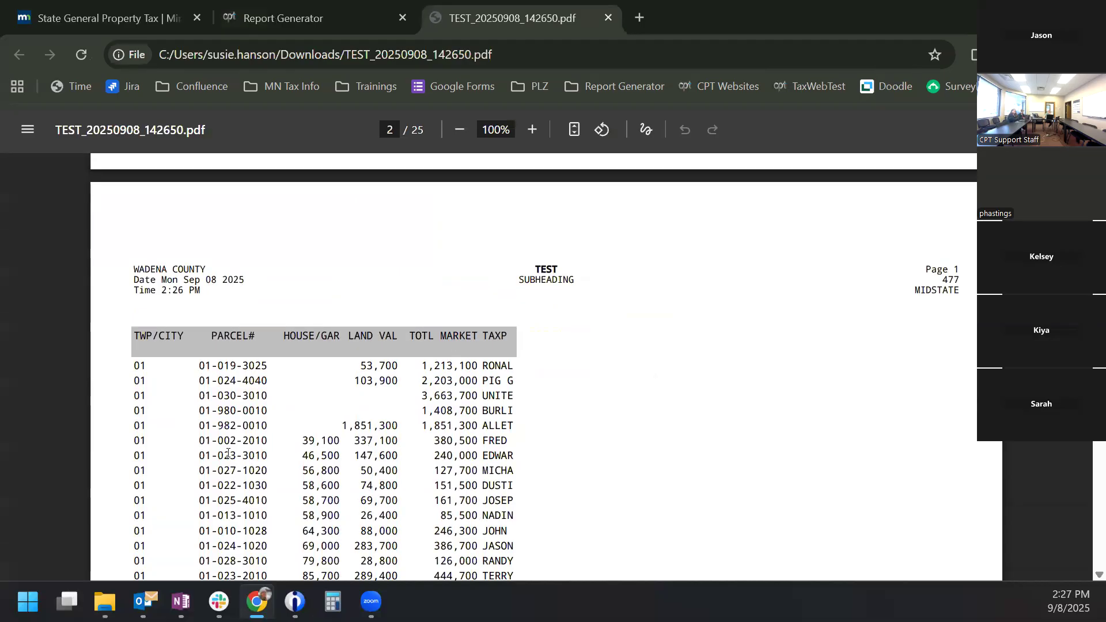
# Examine the remaining parcel rows and TWP/CITY summaries in TEST_20250908_142650.pdf, checking which townships beyond the entered range are included
pyautogui.scroll(-20, 348, 479)
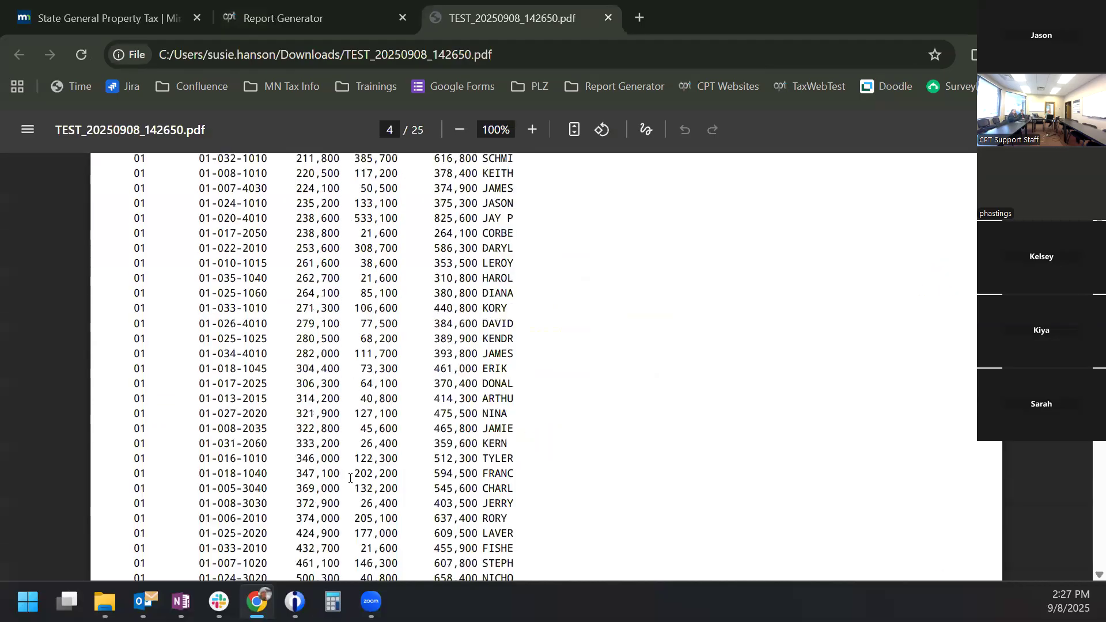
pyautogui.scroll(-5, 349, 479)
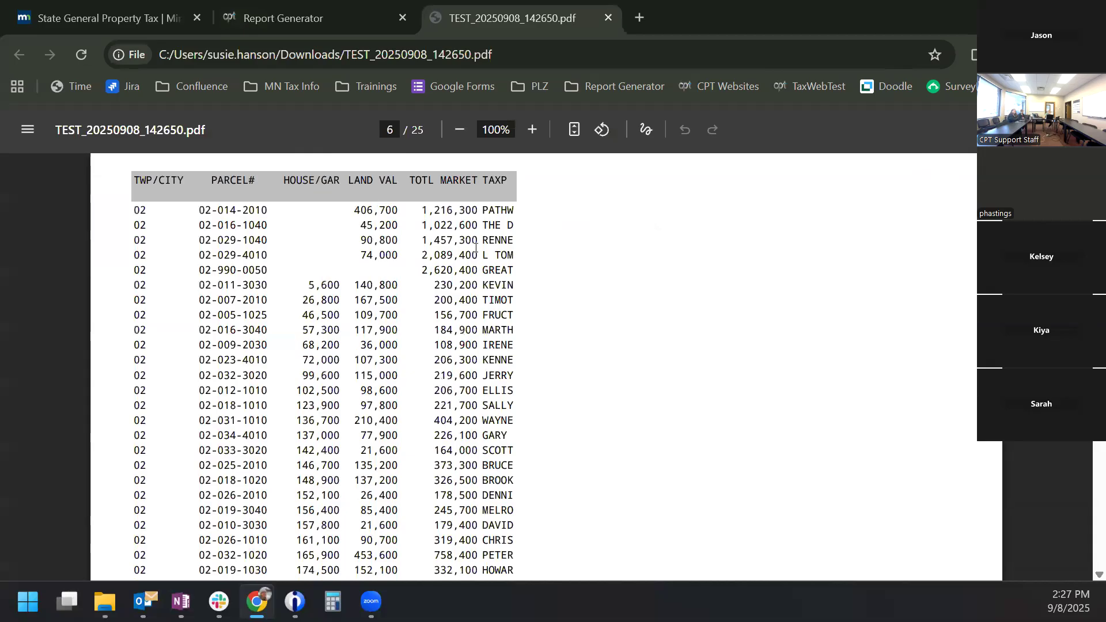
pyautogui.scroll(-15, 304, 372)
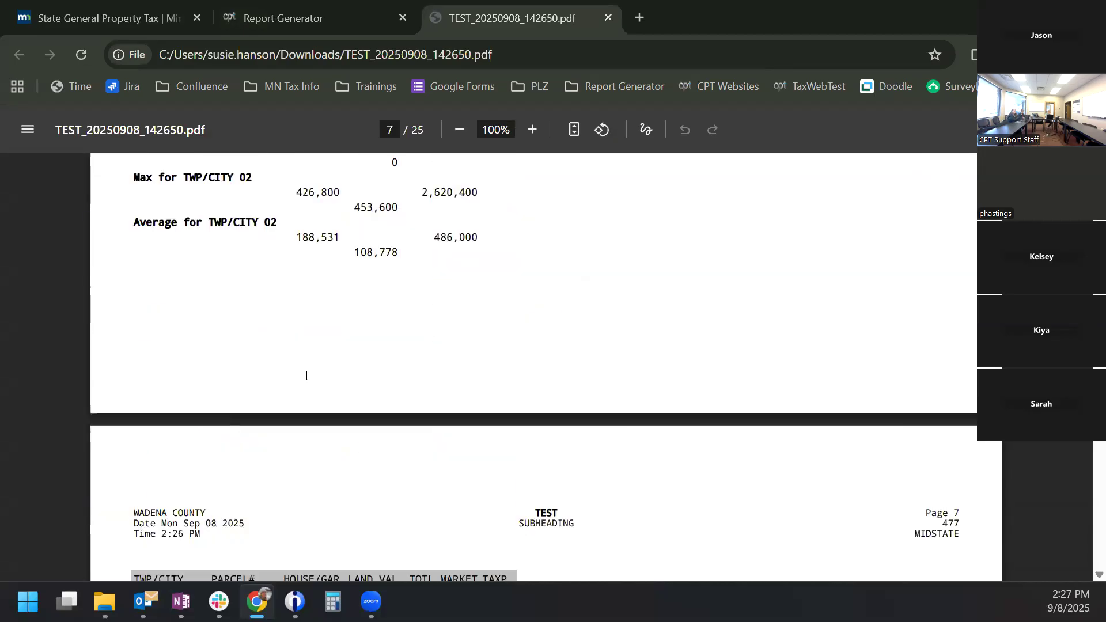
pyautogui.scroll(-3, 306, 376)
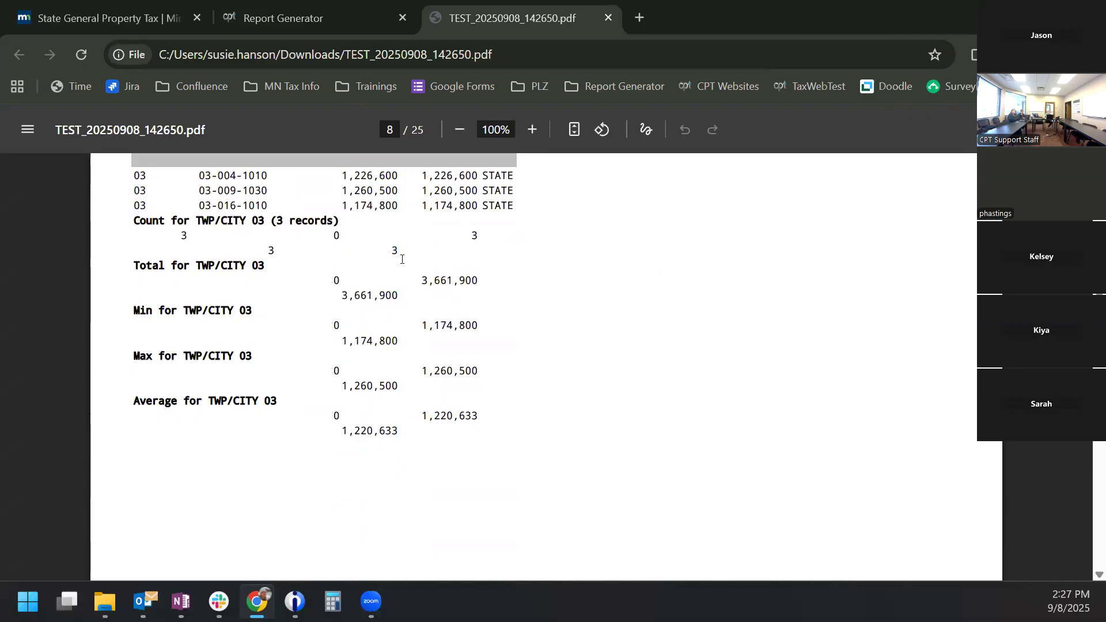
pyautogui.scroll(-10, 403, 259)
pyautogui.scroll(-10, 444, 260)
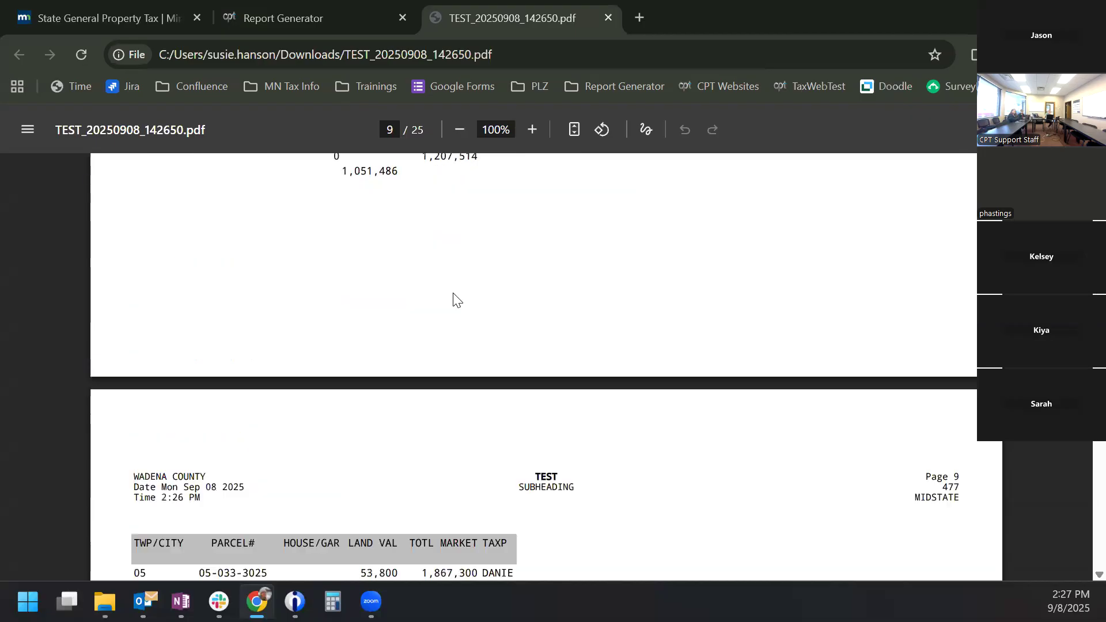
# Add a fourth filter to the TEST report on TWP/CITY # with the Range condition
pyautogui.click(327, 17)
pyautogui.click(320, 168)
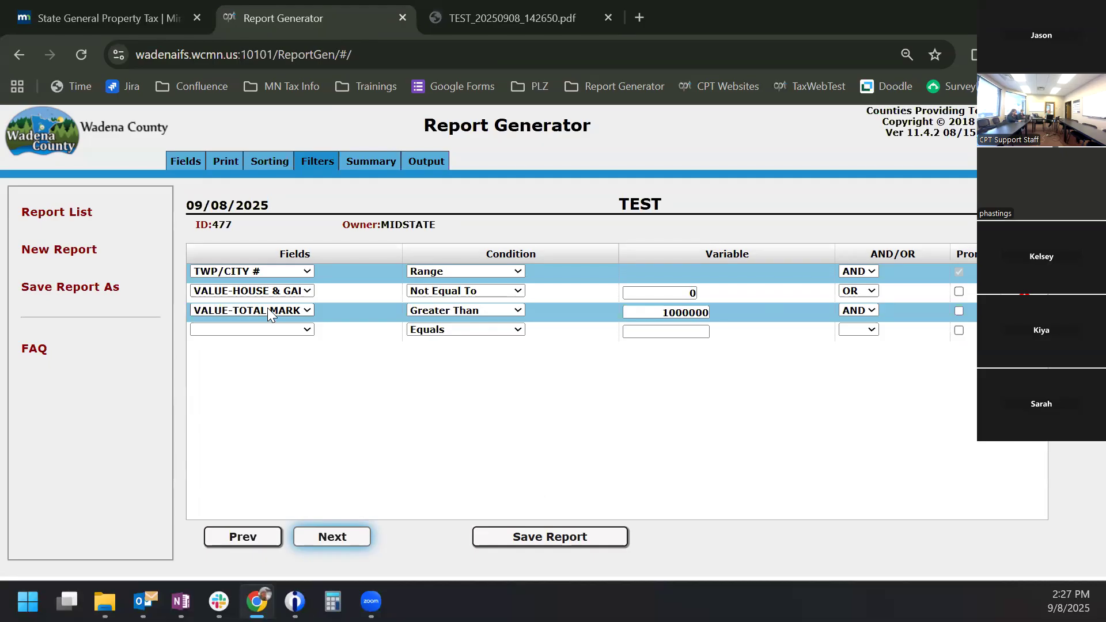
pyautogui.click(279, 331)
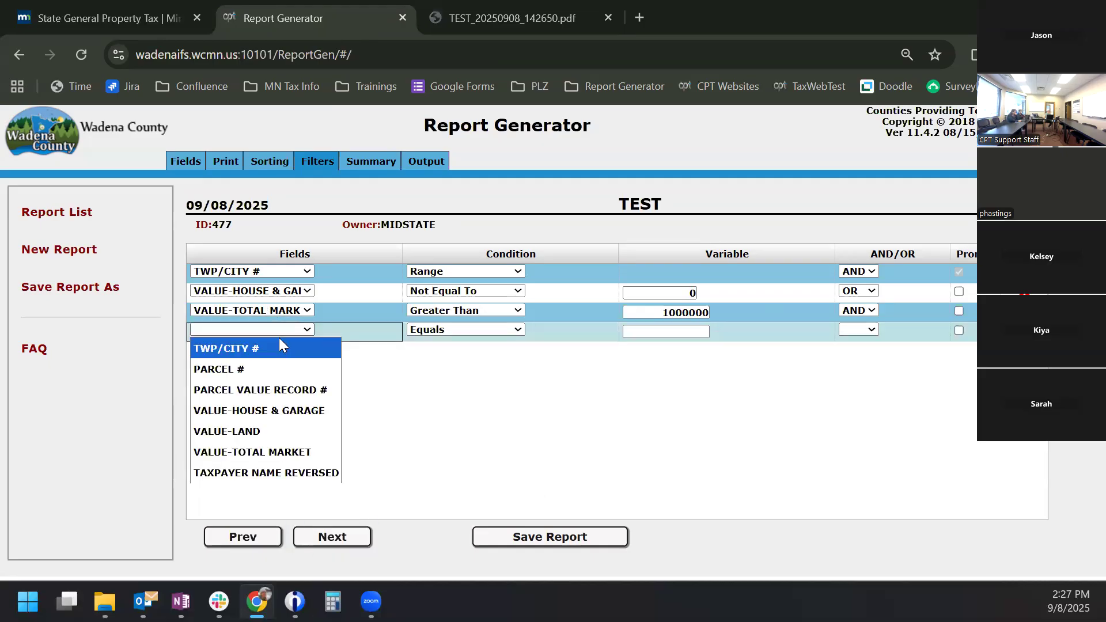
pyautogui.click(281, 349)
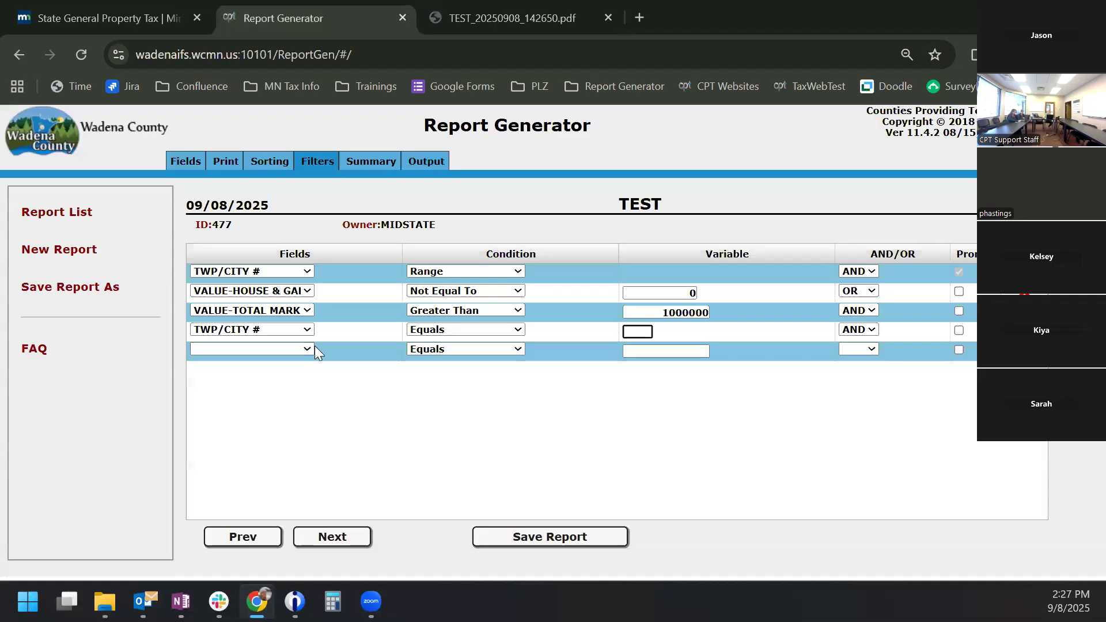
pyautogui.click(464, 330)
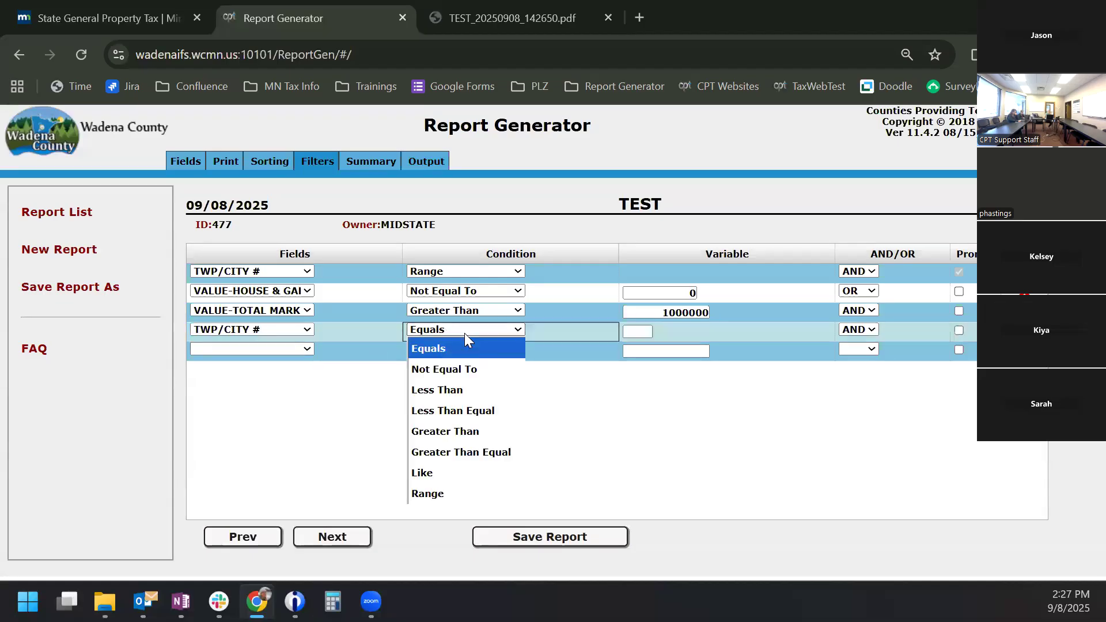
pyautogui.click(450, 496)
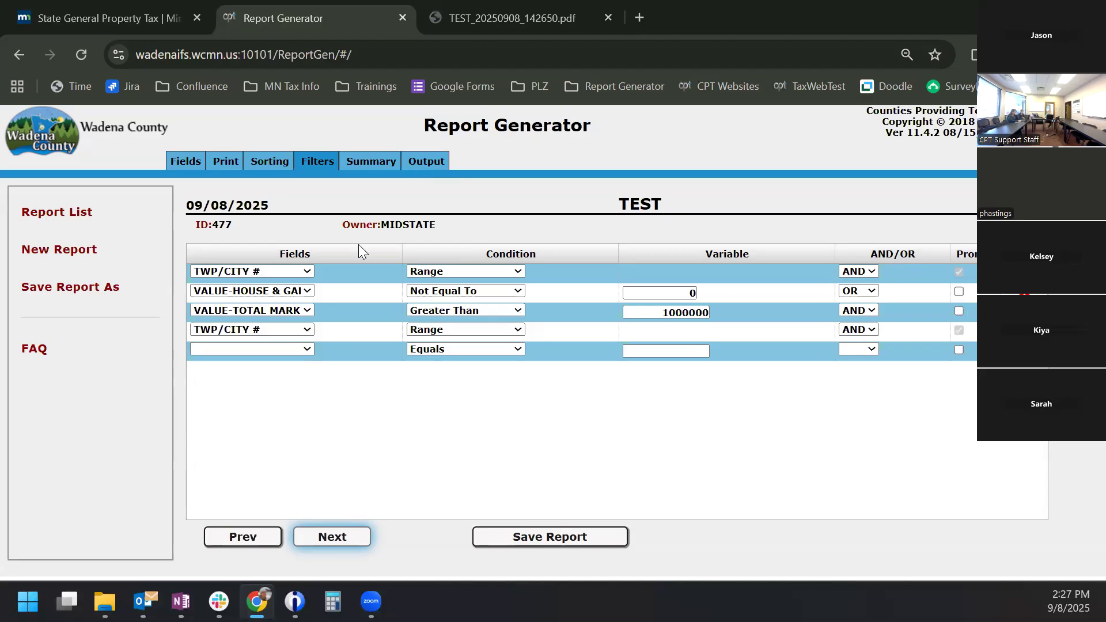
# Submit and save the report with the Tax New Years Files, using range 1 to 2 for both TWP/CITY # prompts
pyautogui.click(422, 168)
pyautogui.click(449, 531)
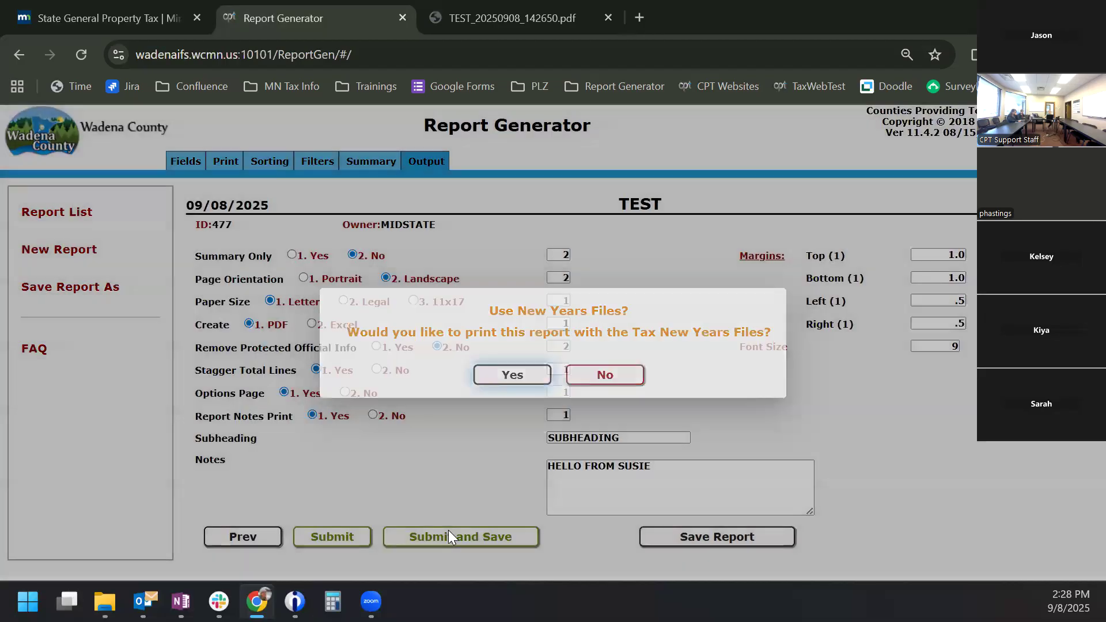
pyautogui.click(509, 372)
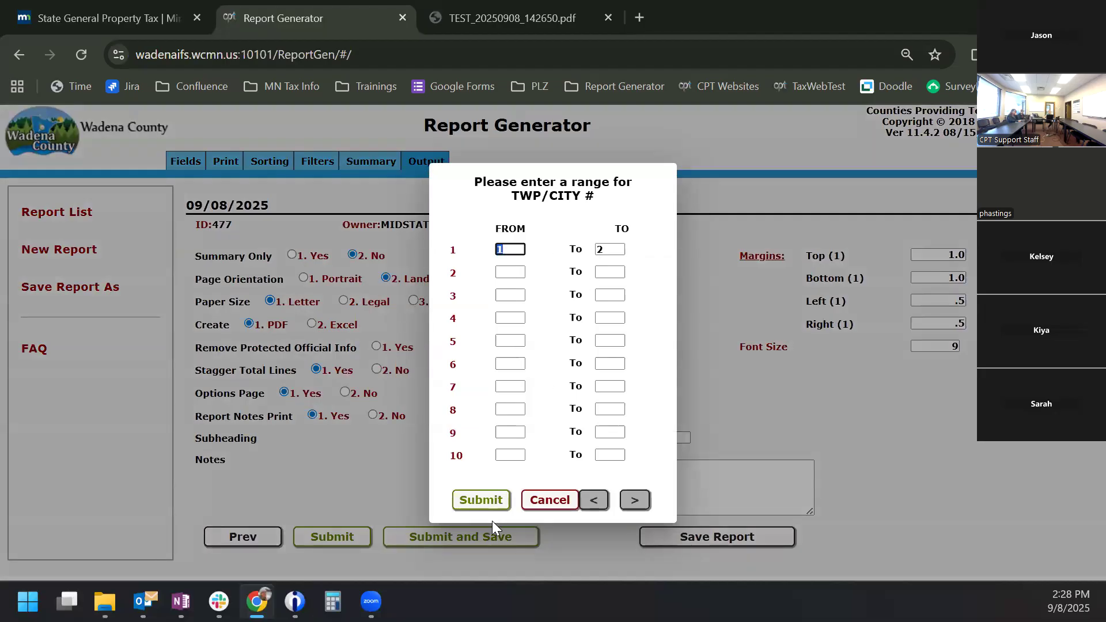
pyautogui.click(489, 502)
pyautogui.write('1')
pyautogui.press('Tab')
pyautogui.write('2')
pyautogui.press('Tab')
pyautogui.click(496, 505)
# Open the generated TEST_20250908_142812.pdf, examine its township pages and report totals, and close both report PDFs
pyautogui.click(607, 9)
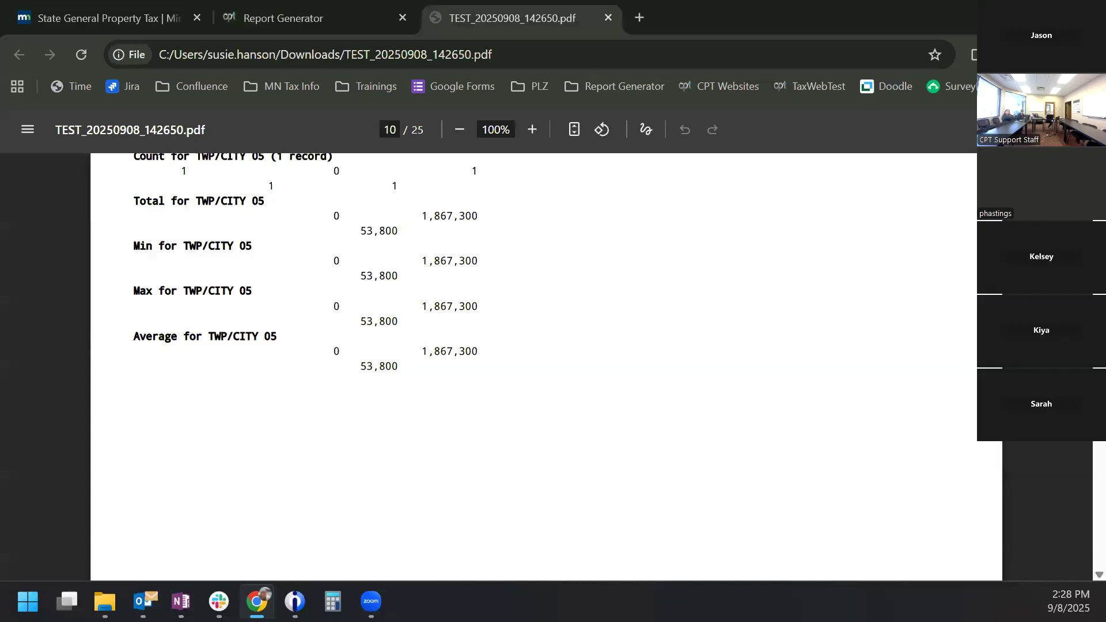
pyautogui.click(974, 54)
pyautogui.click(874, 129)
pyautogui.scroll(-10, 775, 380)
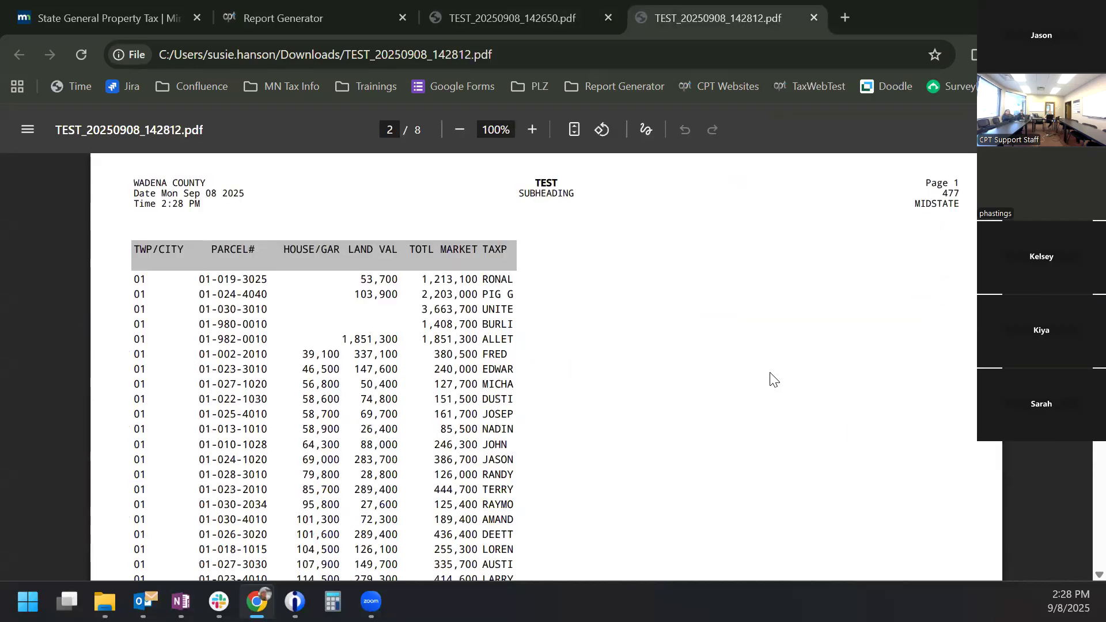
pyautogui.scroll(-10, 774, 377)
pyautogui.scroll(-15, 772, 374)
pyautogui.scroll(-15, 771, 374)
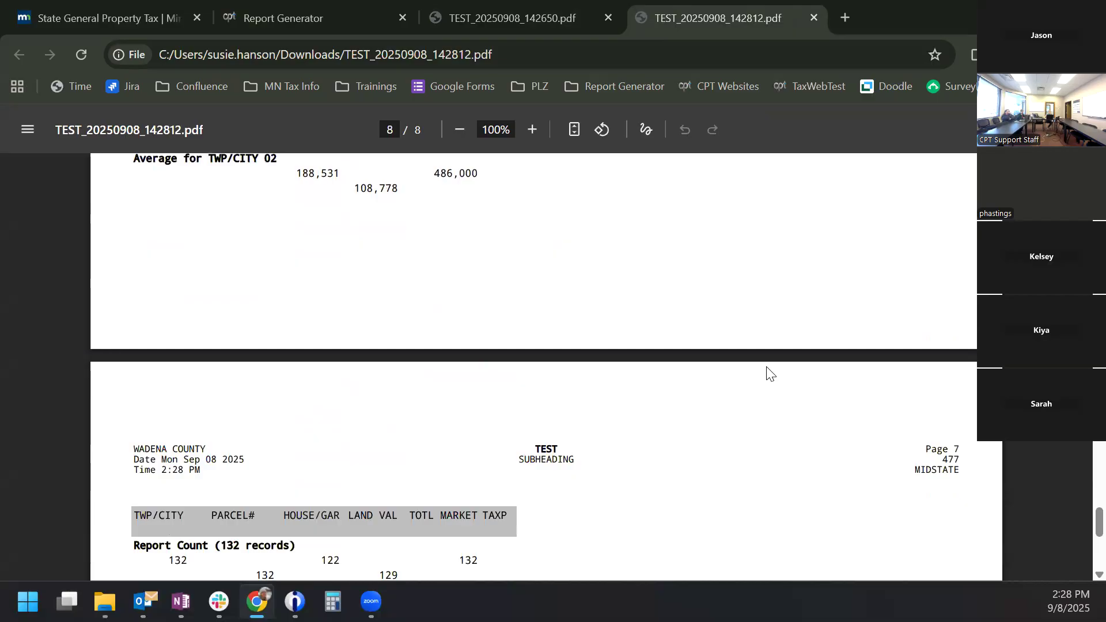
pyautogui.scroll(-5, 766, 370)
pyautogui.scroll(15, 760, 368)
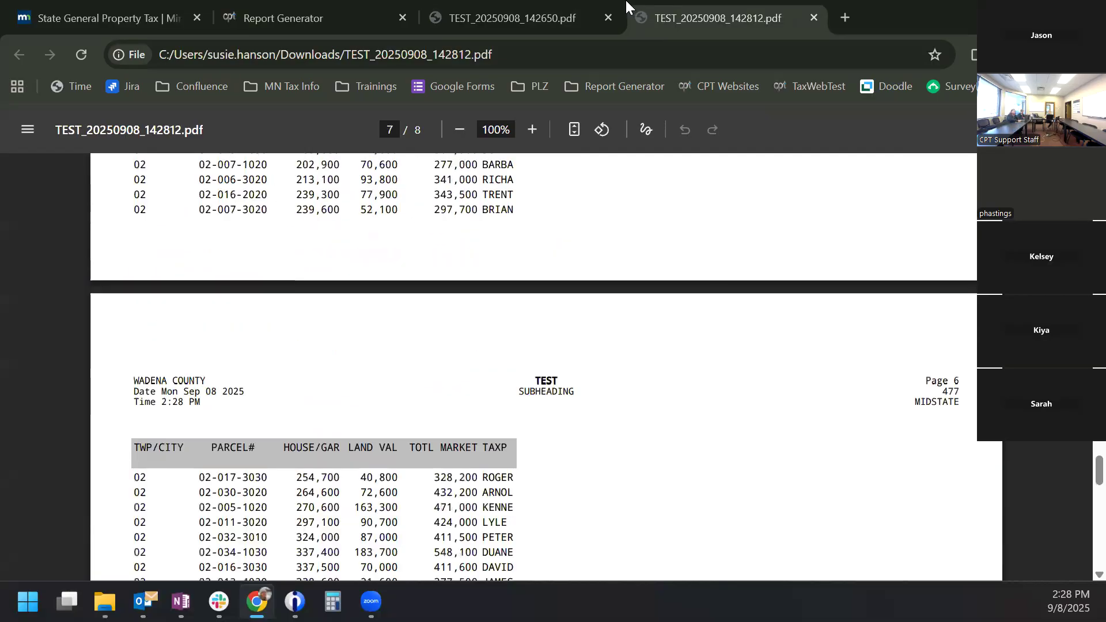
pyautogui.middleClick(606, 16)
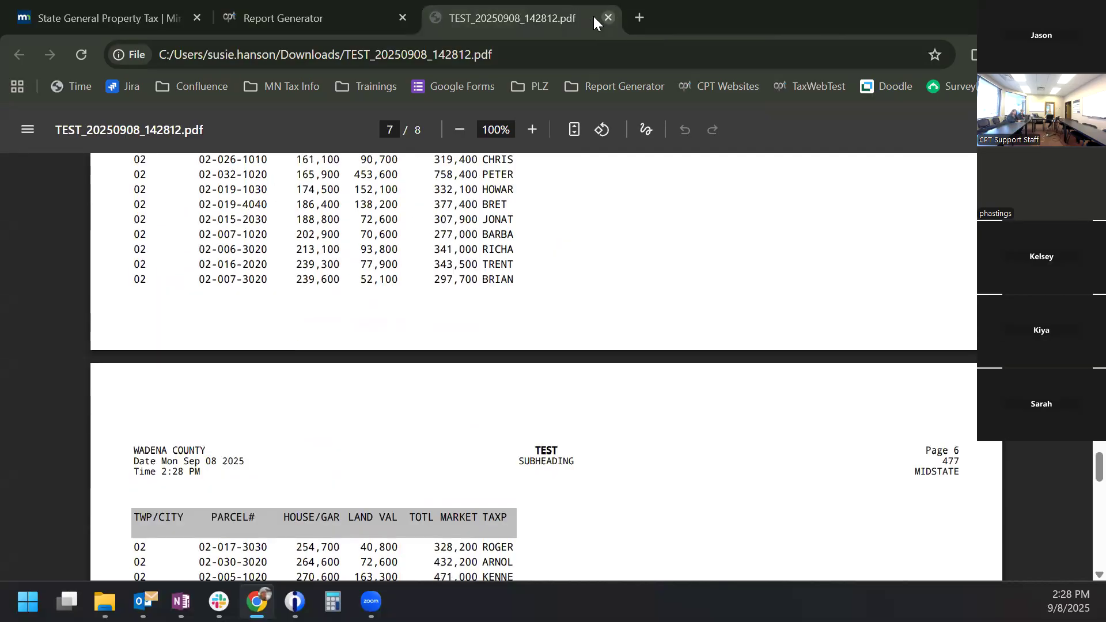
pyautogui.click(598, 18)
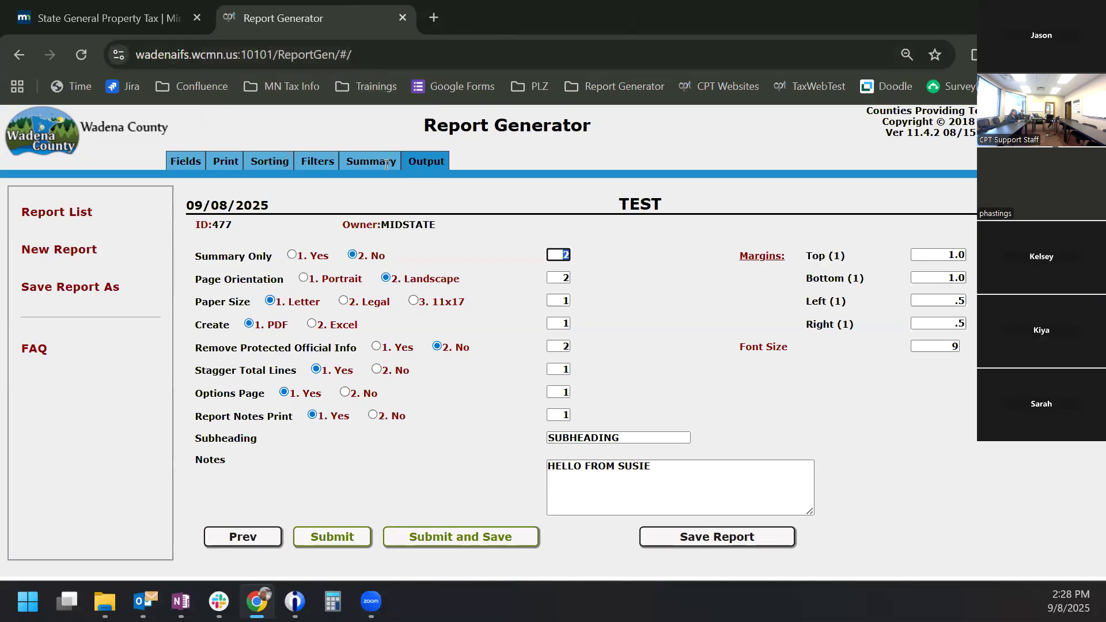
# Open the custom report layout, look over its page size and margin options, and check the page orientation in the output settings
pyautogui.click(218, 157)
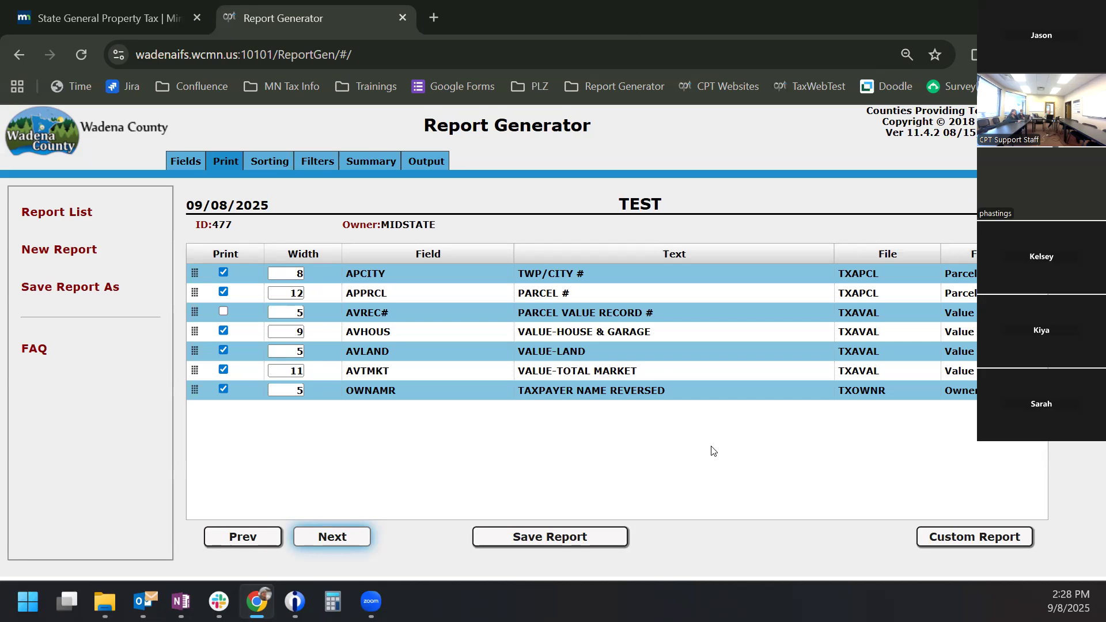
pyautogui.click(958, 539)
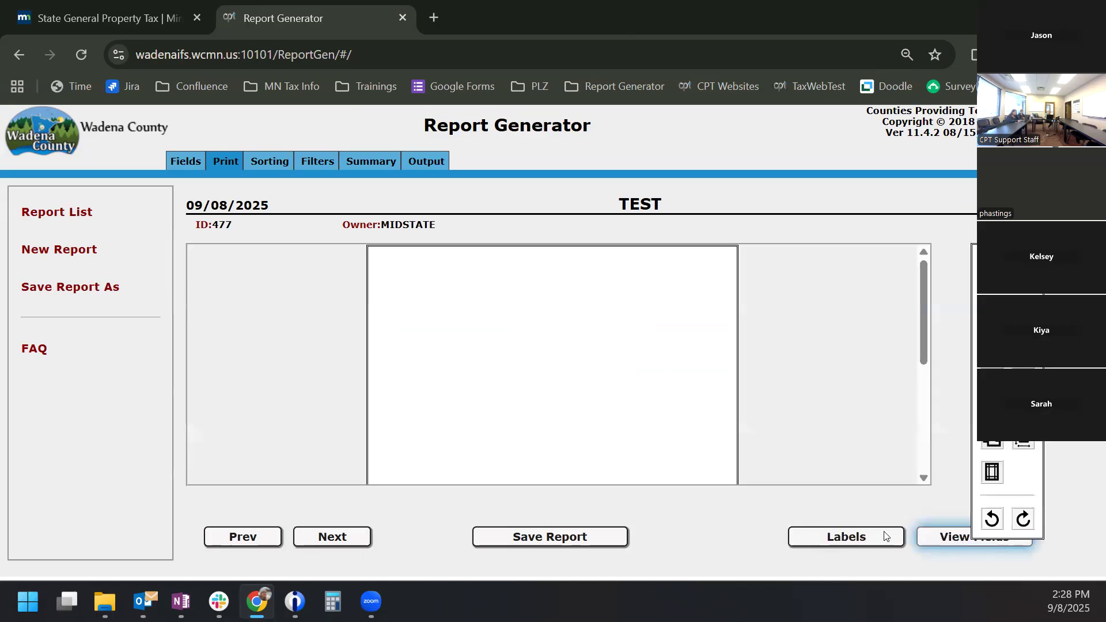
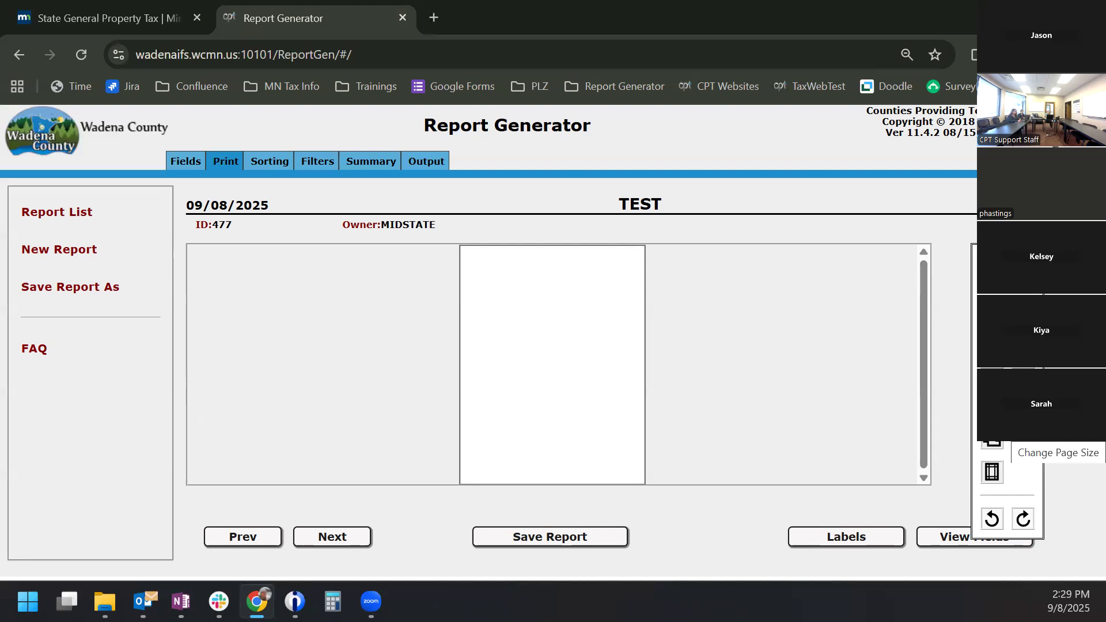
pyautogui.click(993, 439)
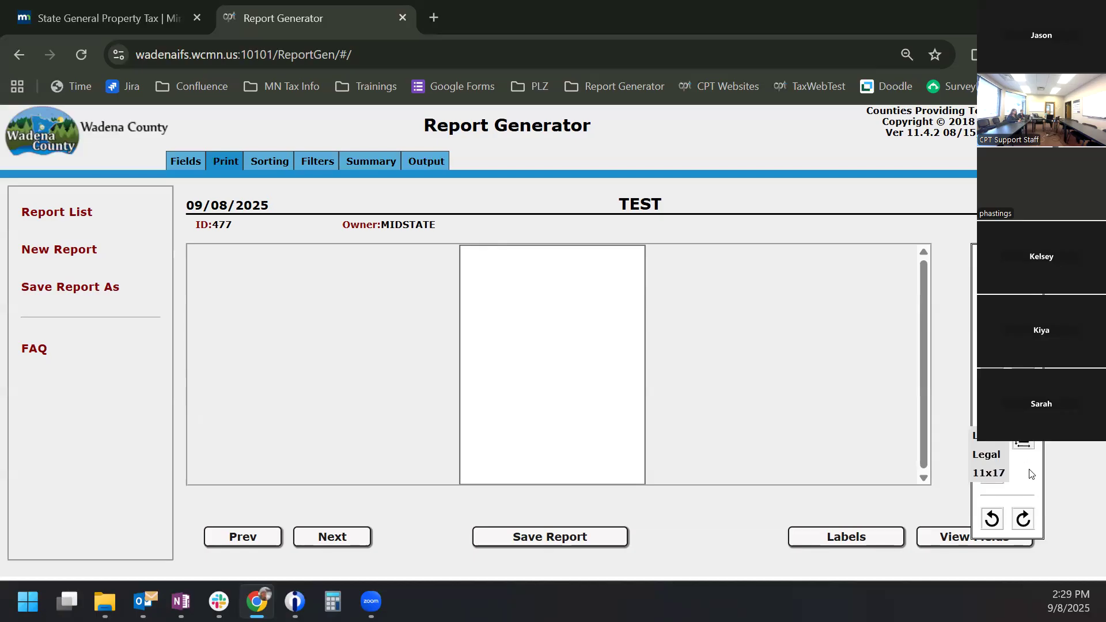
pyautogui.click(992, 472)
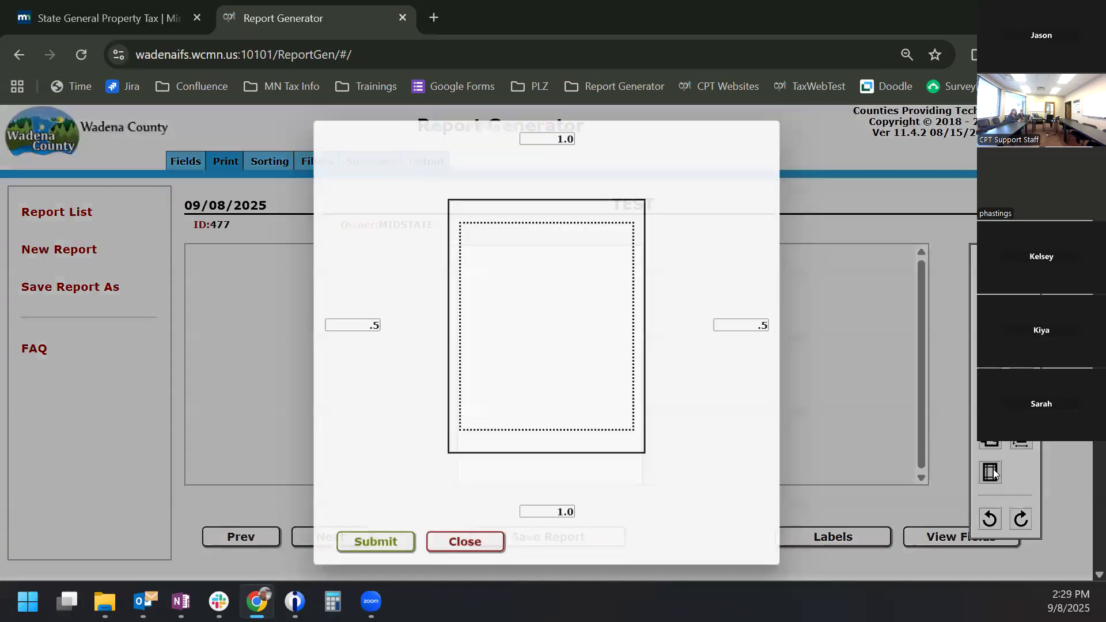
pyautogui.click(465, 545)
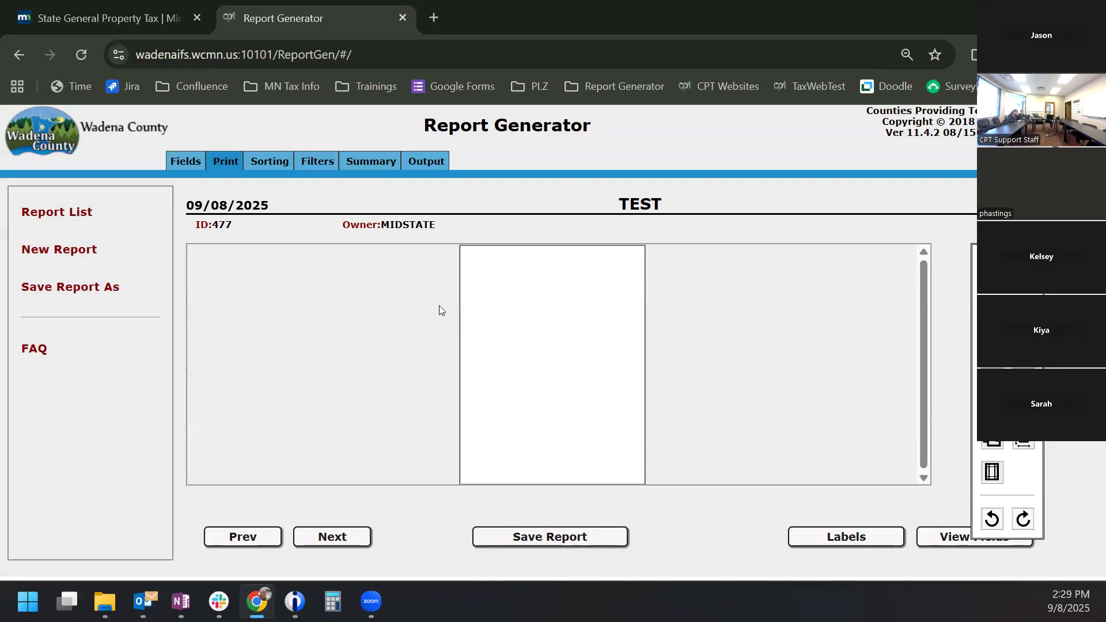
pyautogui.click(423, 161)
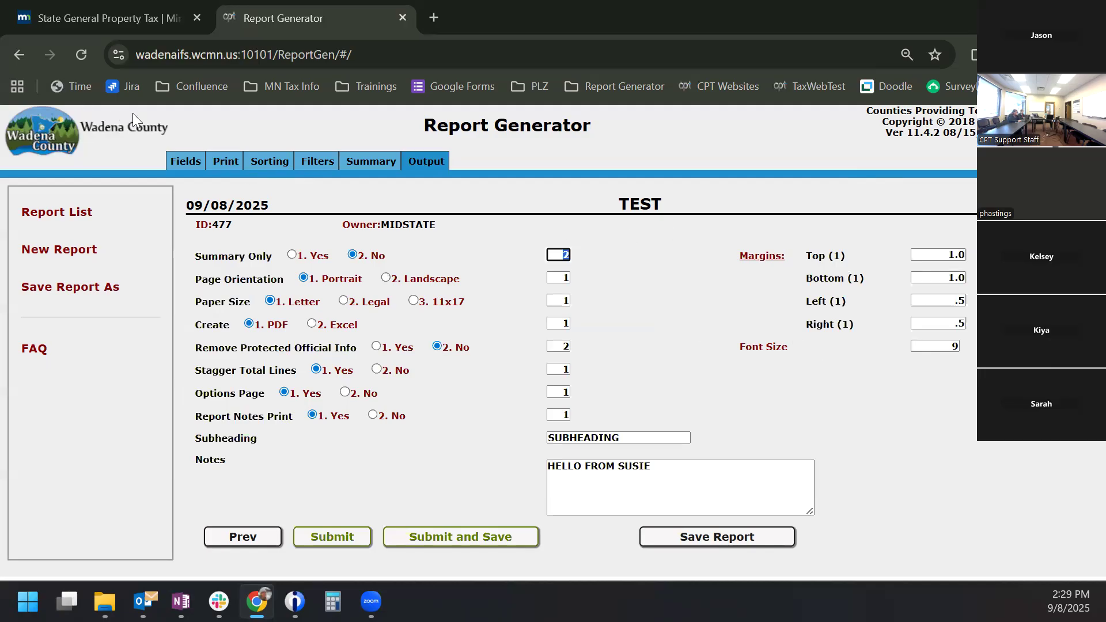
# Return to the custom report layout and insert the text "Dear" at the start of the page's first row
pyautogui.click(214, 162)
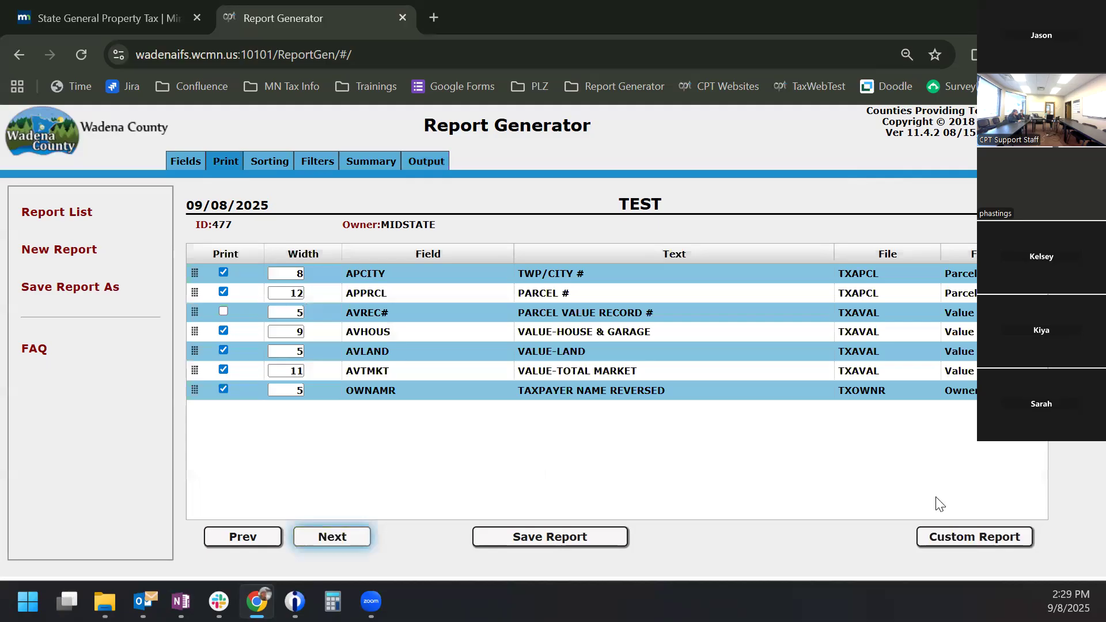
pyautogui.click(963, 542)
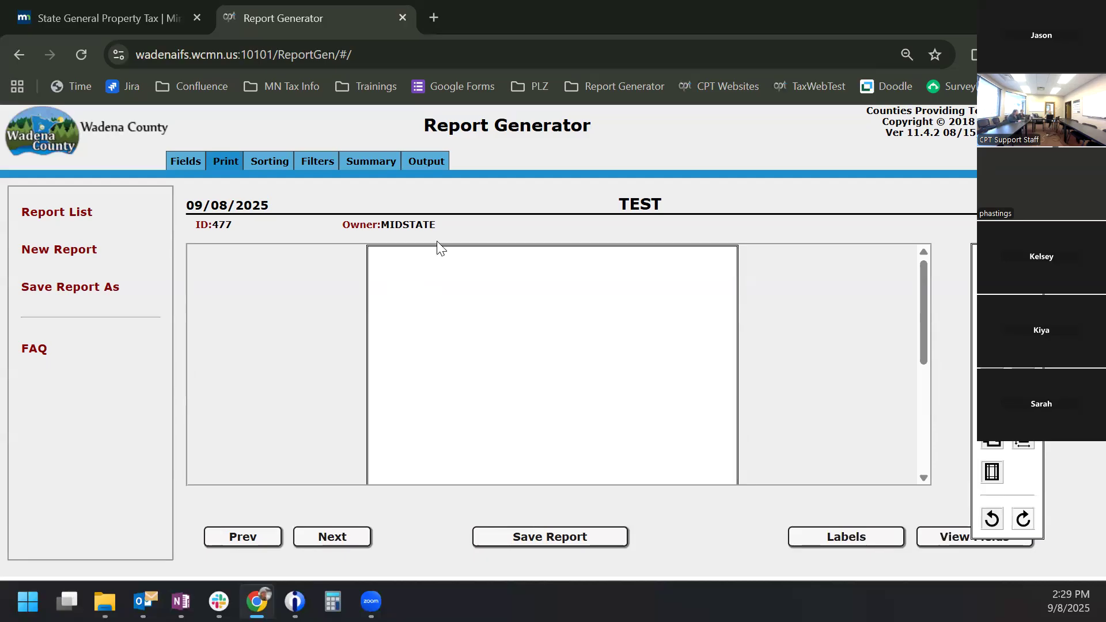
pyautogui.click(399, 285)
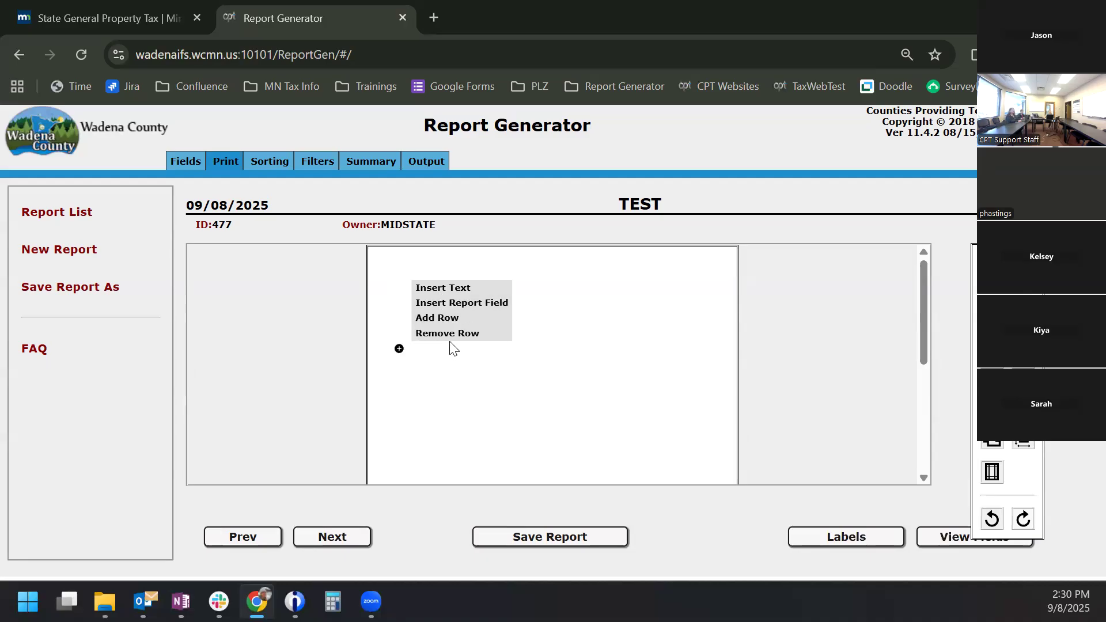
pyautogui.click(449, 288)
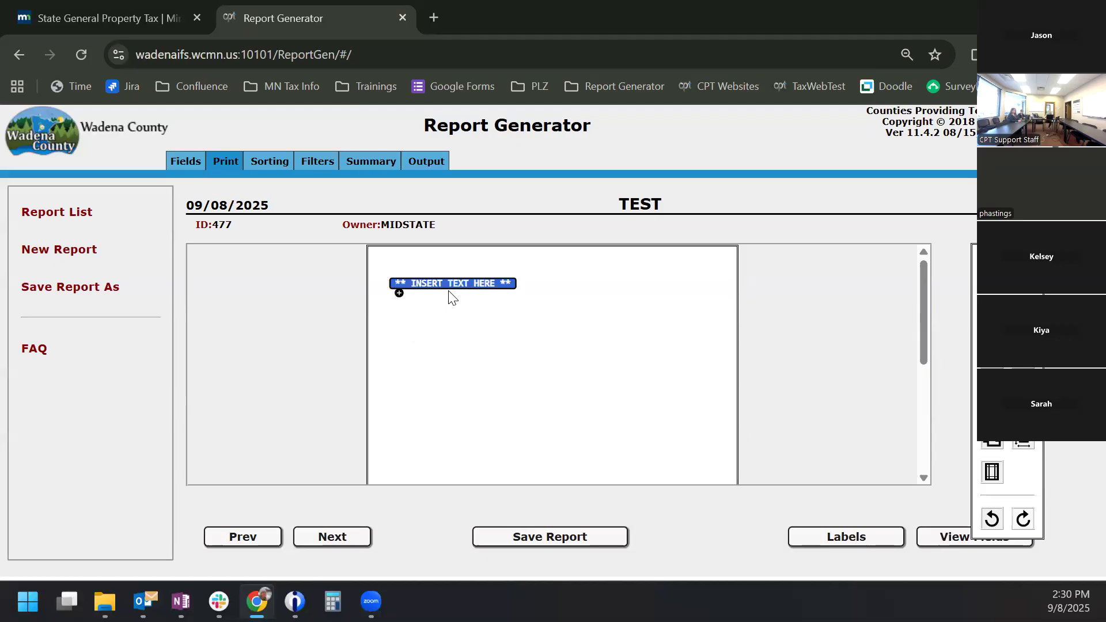
pyautogui.write('Dear')
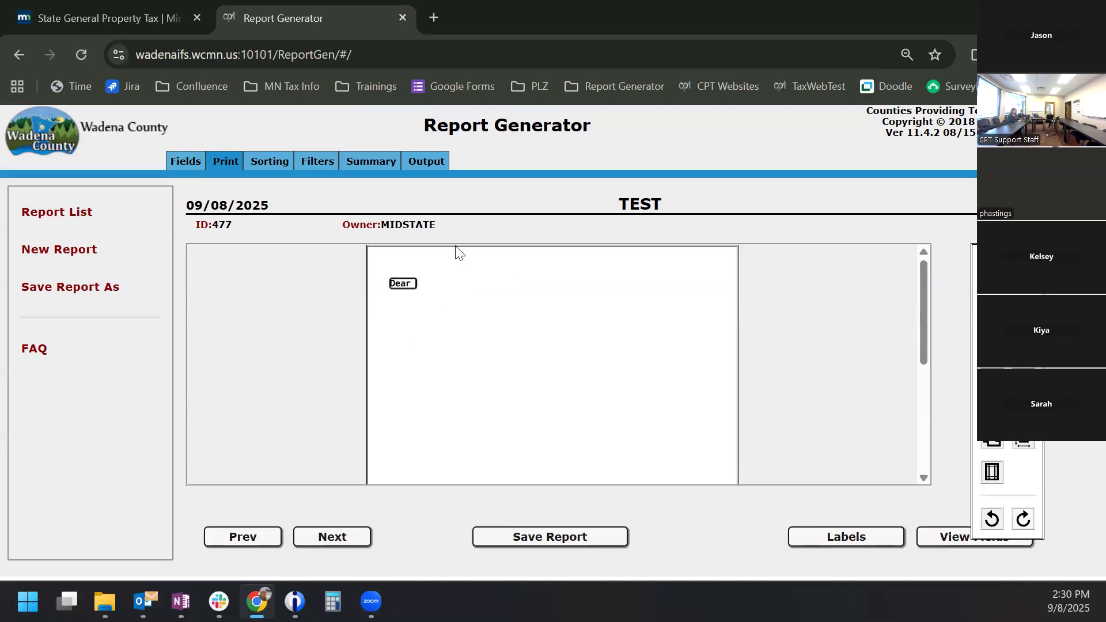
# Insert the TAXPAYER NAME REVERSED report field directly after "Dear" on the custom report page
pyautogui.click(426, 285)
pyautogui.click(426, 285)
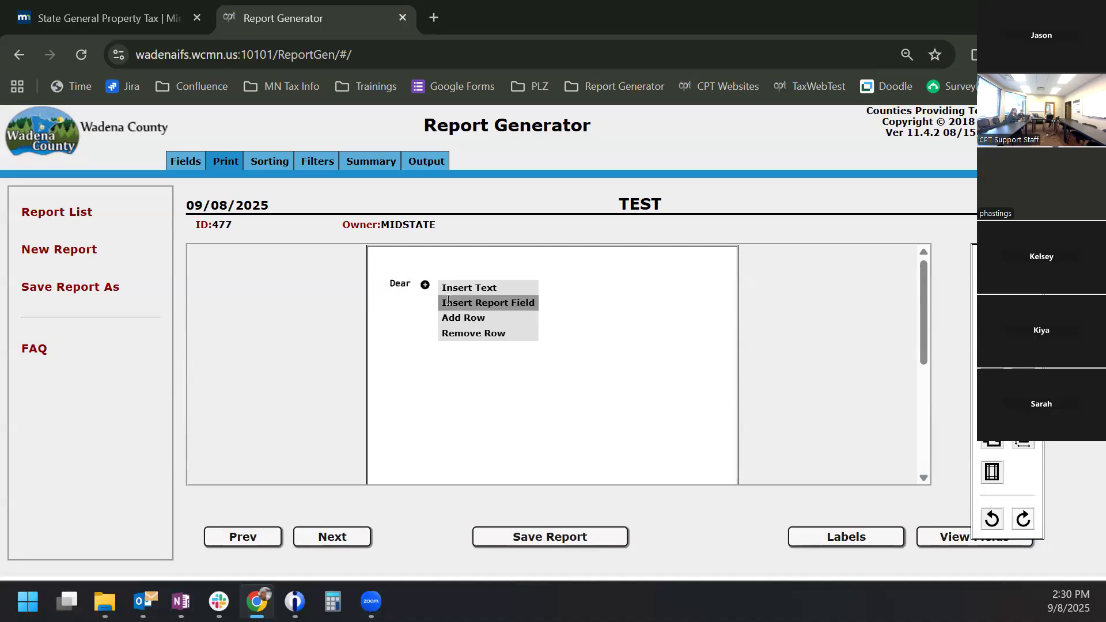
pyautogui.click(448, 300)
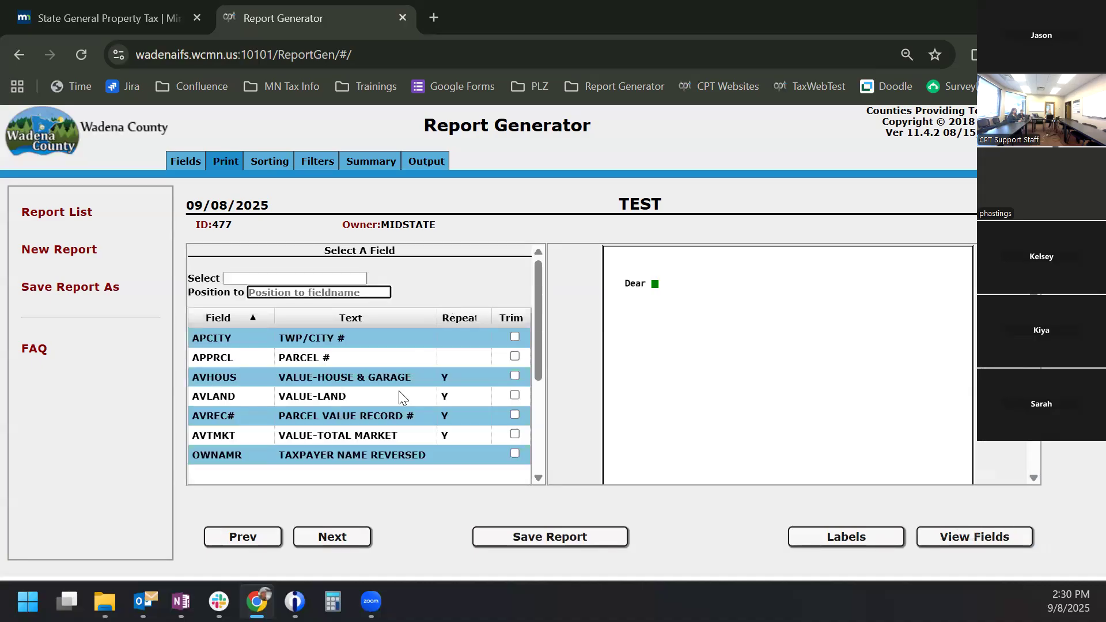
pyautogui.click(357, 455)
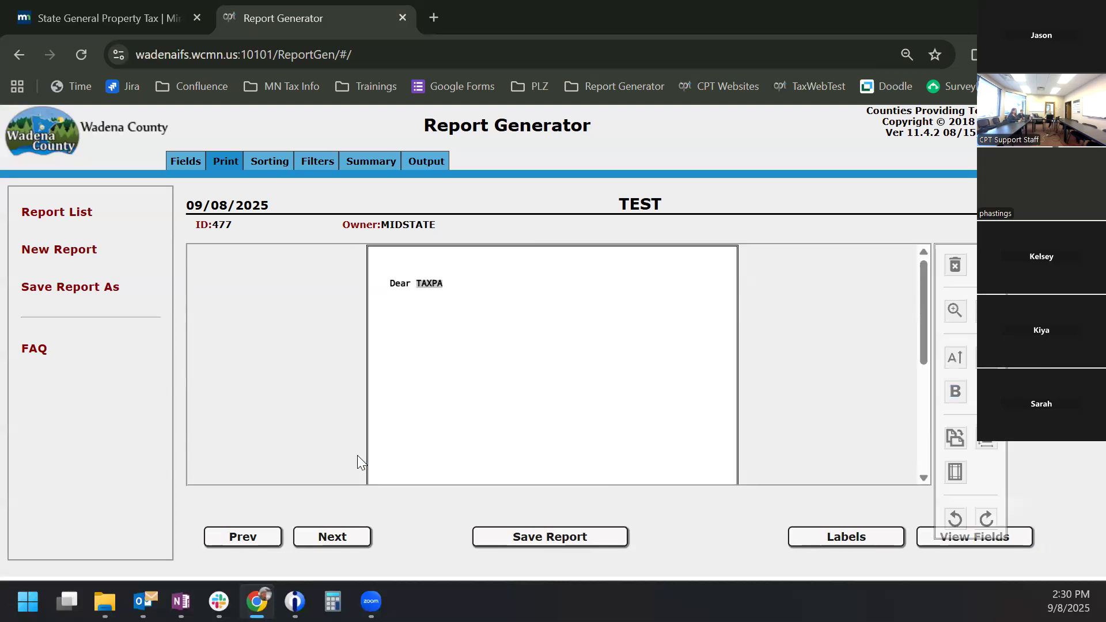
# Insert the text "it's so good to hear from you" after the TAXPAYER NAME REVERSED field in the first row
pyautogui.click(452, 287)
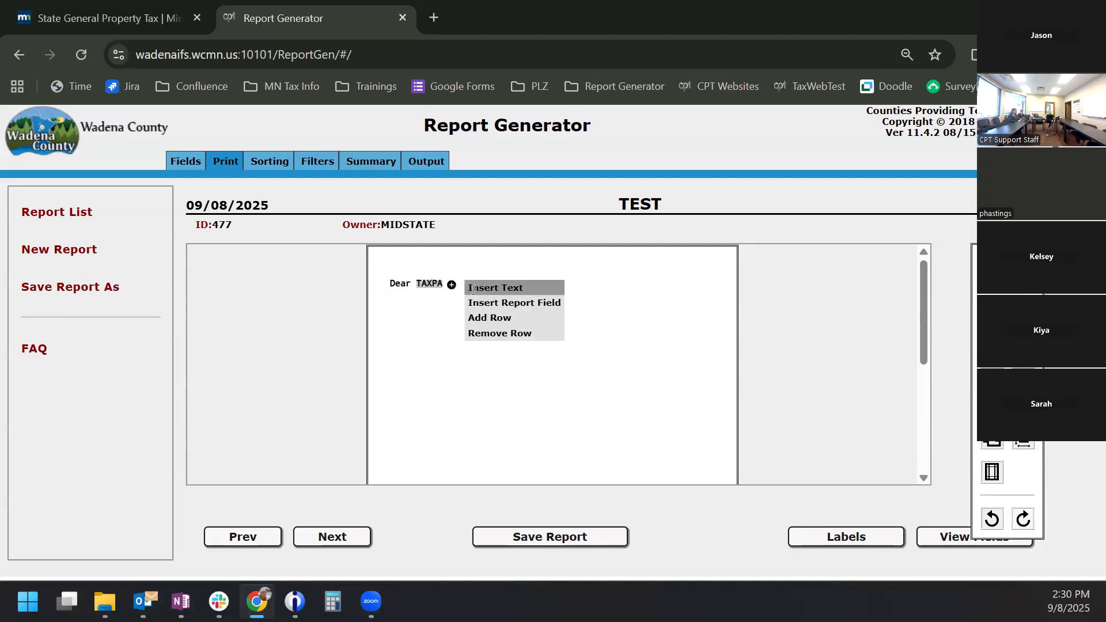
pyautogui.click(474, 288)
pyautogui.write("it'")
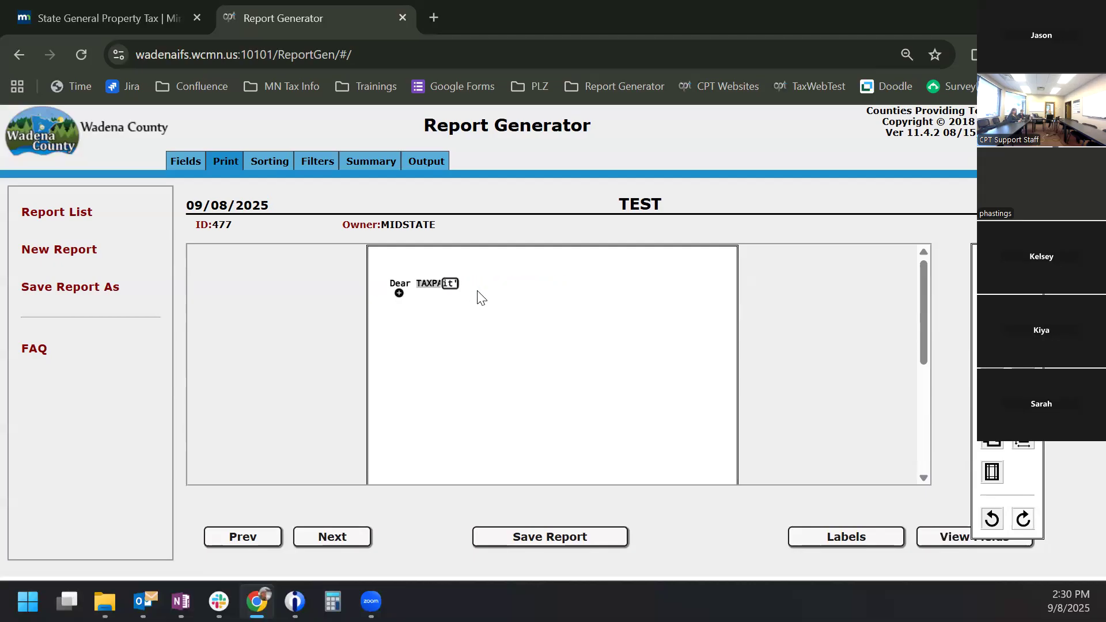
pyautogui.write('s so good to hear from gu')
pyautogui.press('BackSpace')
pyautogui.press('BackSpace')
pyautogui.write('yo')
pyautogui.press('BackSpace')
pyautogui.press('BackSpace')
pyautogui.press('BackSpace')
pyautogui.press('BackSpace')
pyautogui.press('BackSpace')
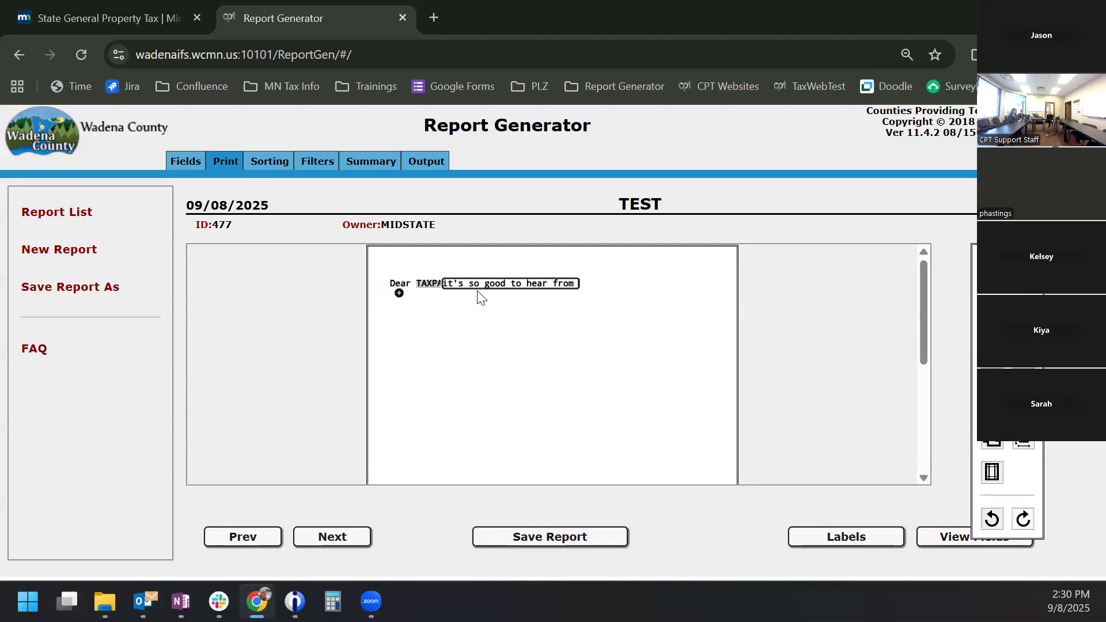
pyautogui.write('m you')
# Set the print width of the TAXPAYER NAME REVERSED field to 35 and return to the custom report layout
pyautogui.click(949, 536)
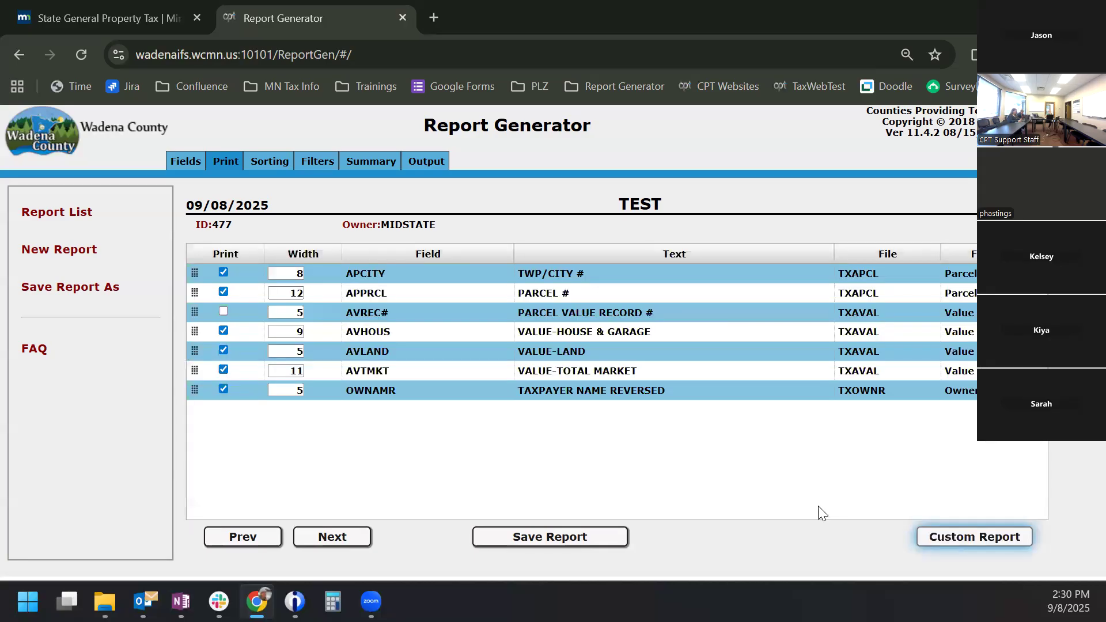
pyautogui.click(290, 392)
pyautogui.write('35')
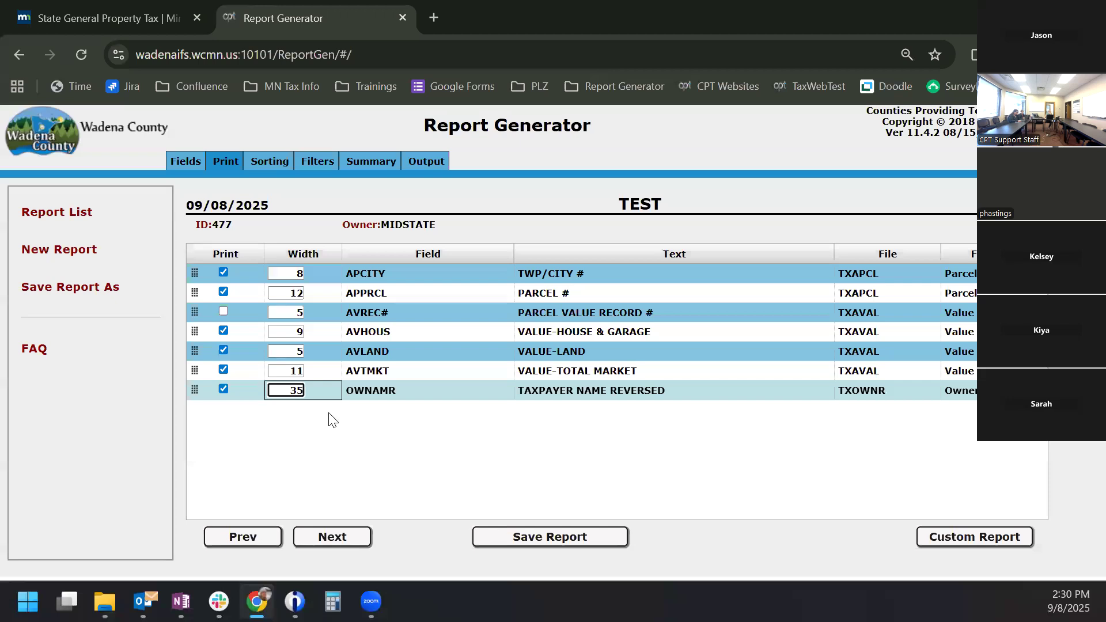
pyautogui.click(982, 536)
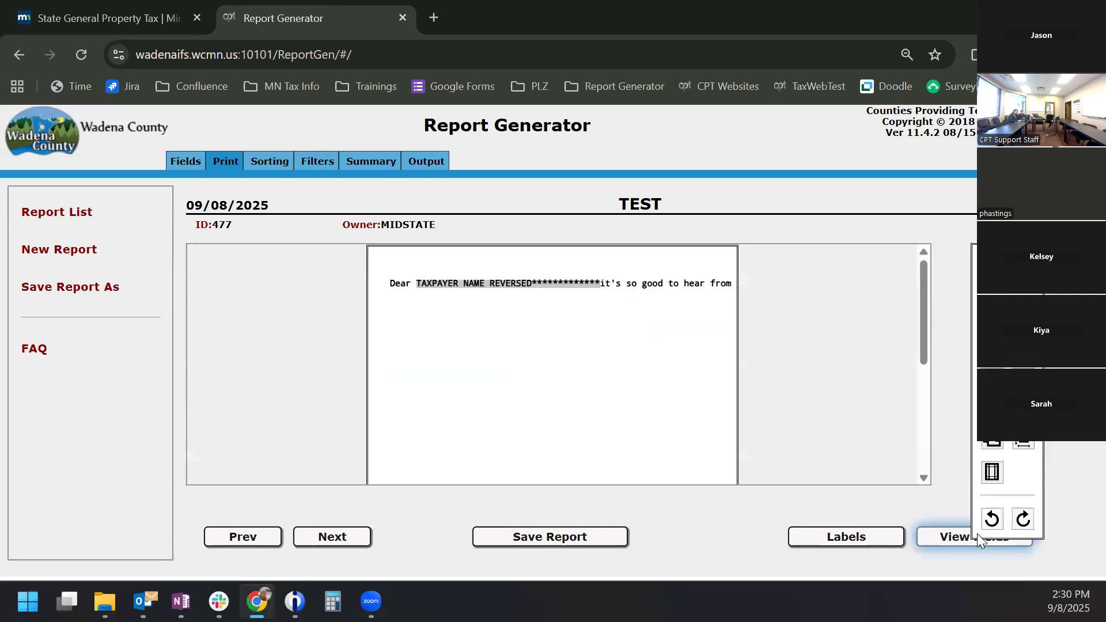
# Insert the PARCEL # report field in the row below the "Dear" line
pyautogui.moveTo(410, 291)
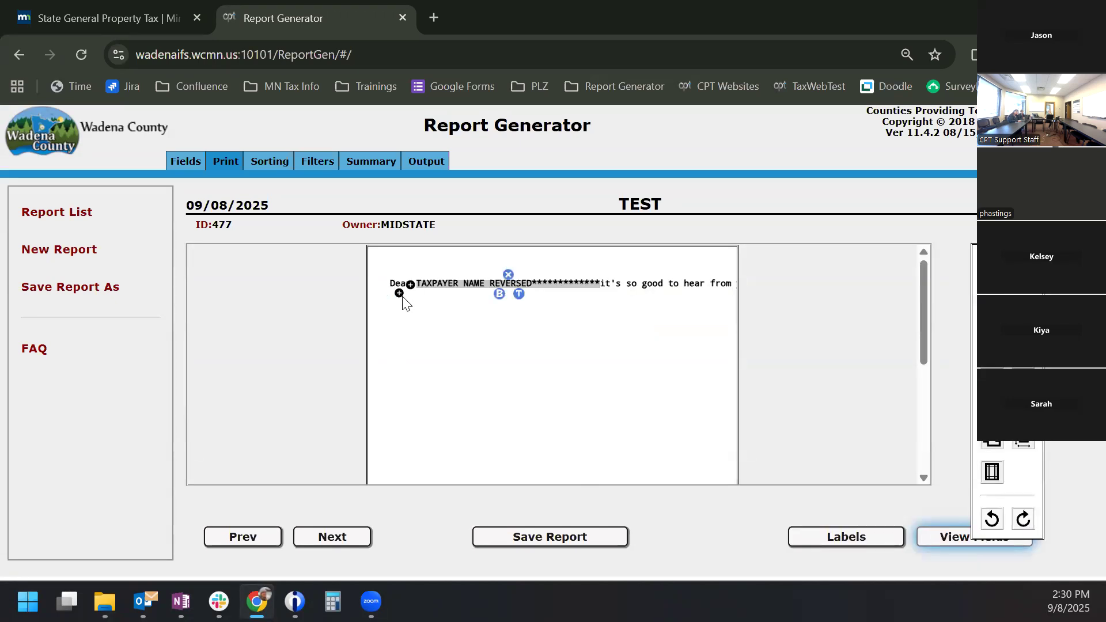
pyautogui.click(398, 305)
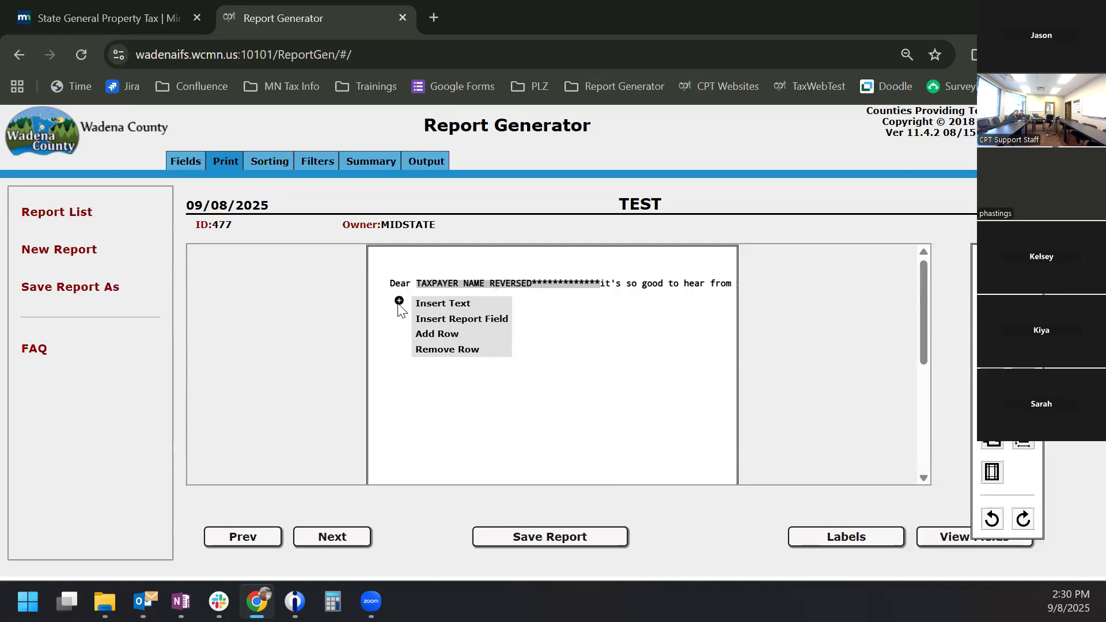
pyautogui.click(428, 321)
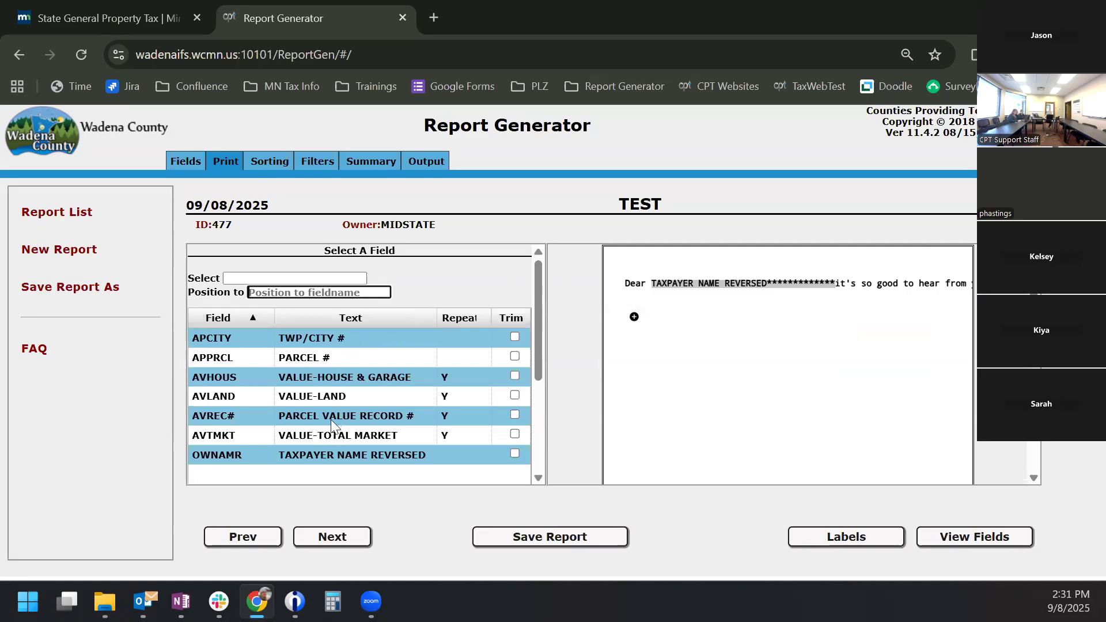
pyautogui.scroll(-3, 328, 380)
pyautogui.scroll(3, 329, 380)
pyautogui.click(311, 357)
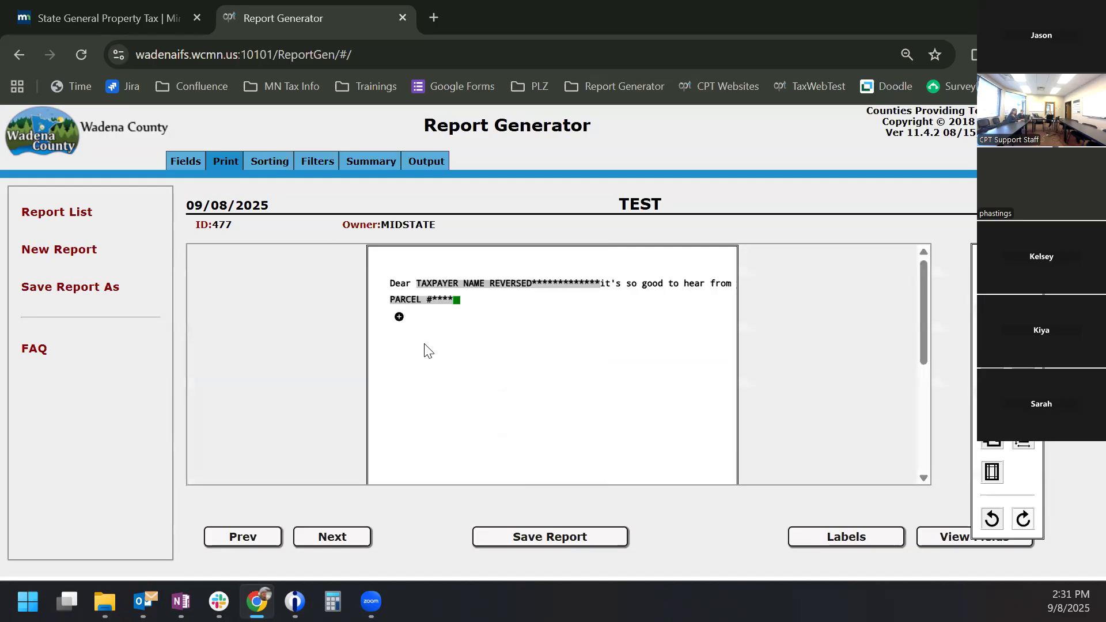
# Try bold and trim in turn on the PARCEL # field, switching each one back off
pyautogui.moveTo(416, 293)
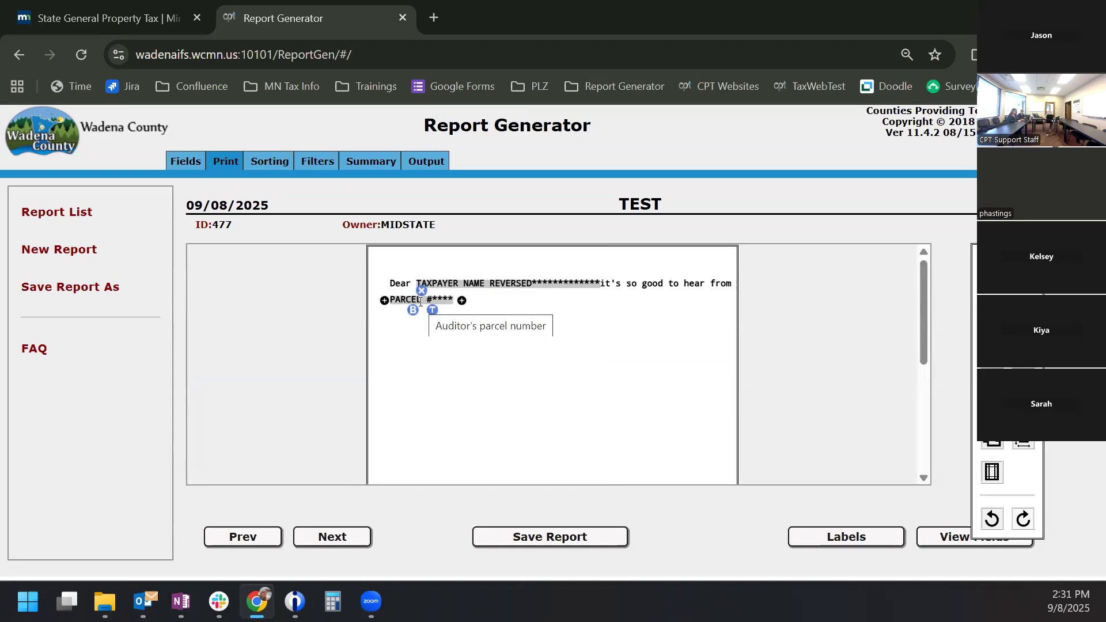
pyautogui.click(413, 310)
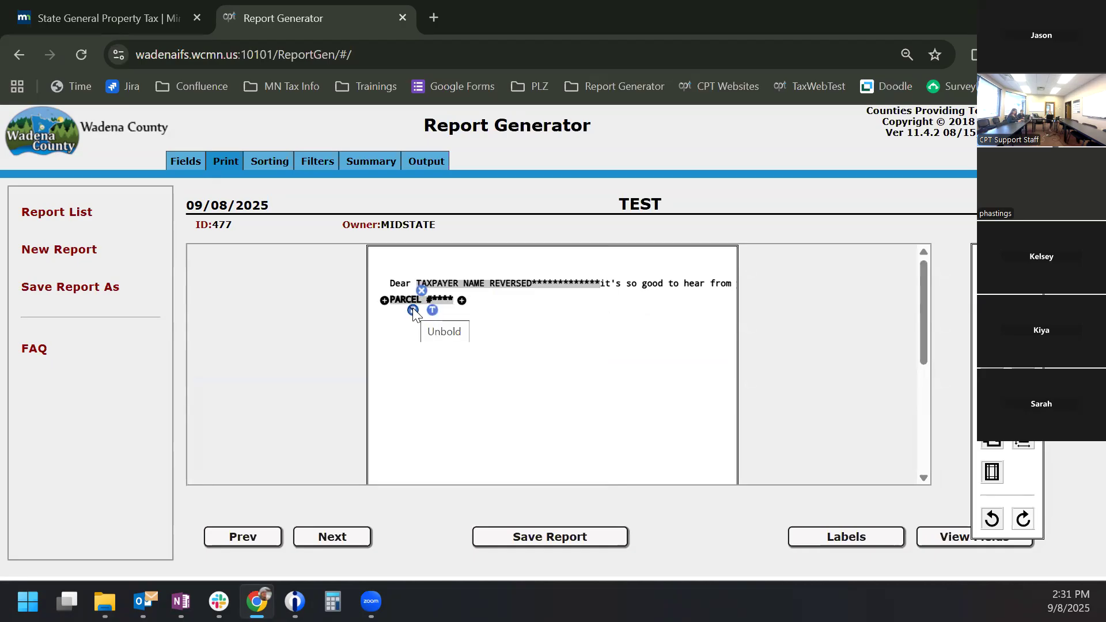
pyautogui.click(412, 310)
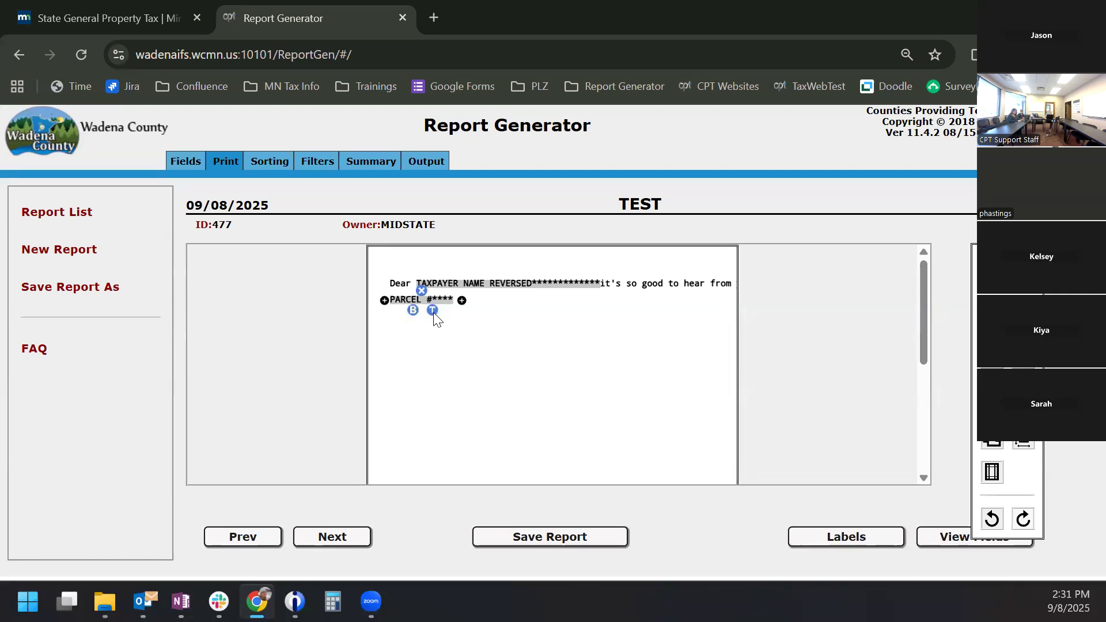
pyautogui.click(433, 311)
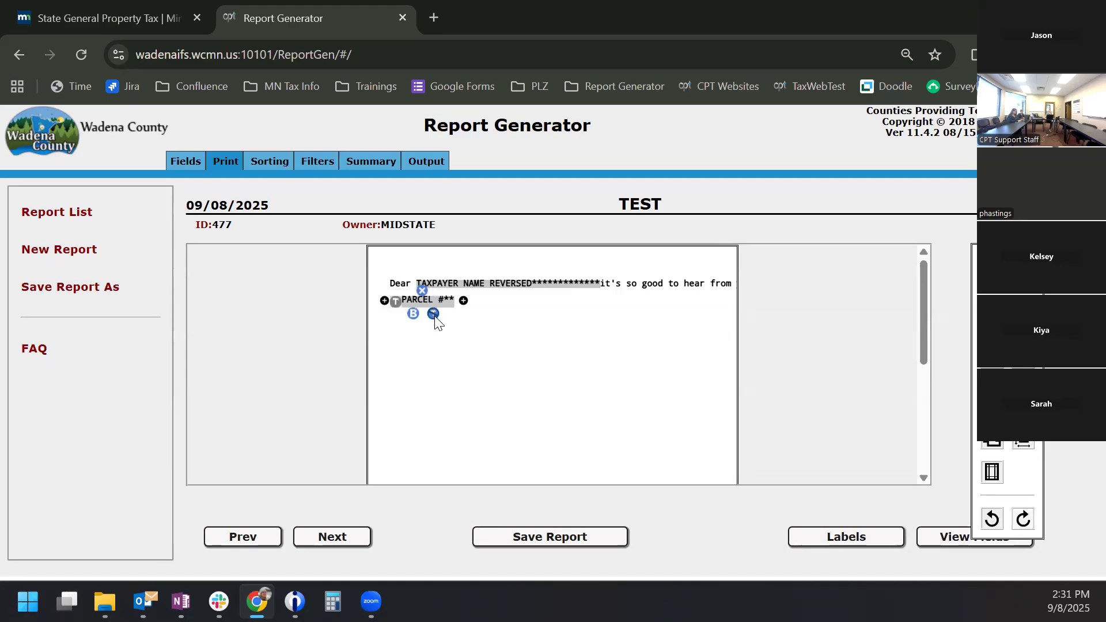
pyautogui.click(433, 314)
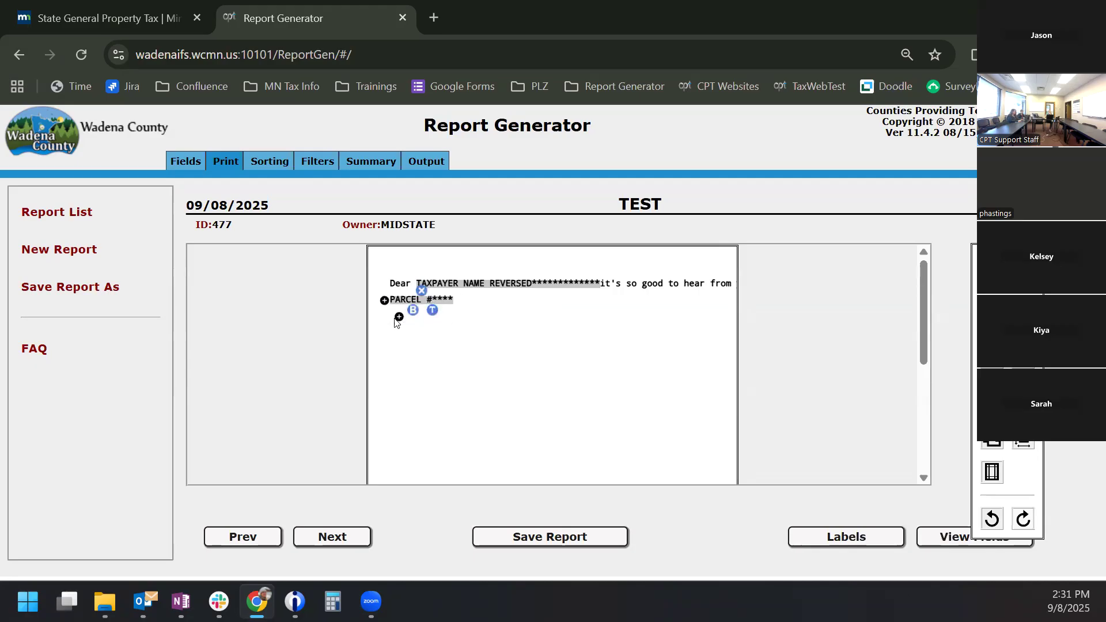
# Start inserting a report field below PARCEL # and enable trimming for every listed field except VALUE-TOTAL MARKET
pyautogui.click(400, 317)
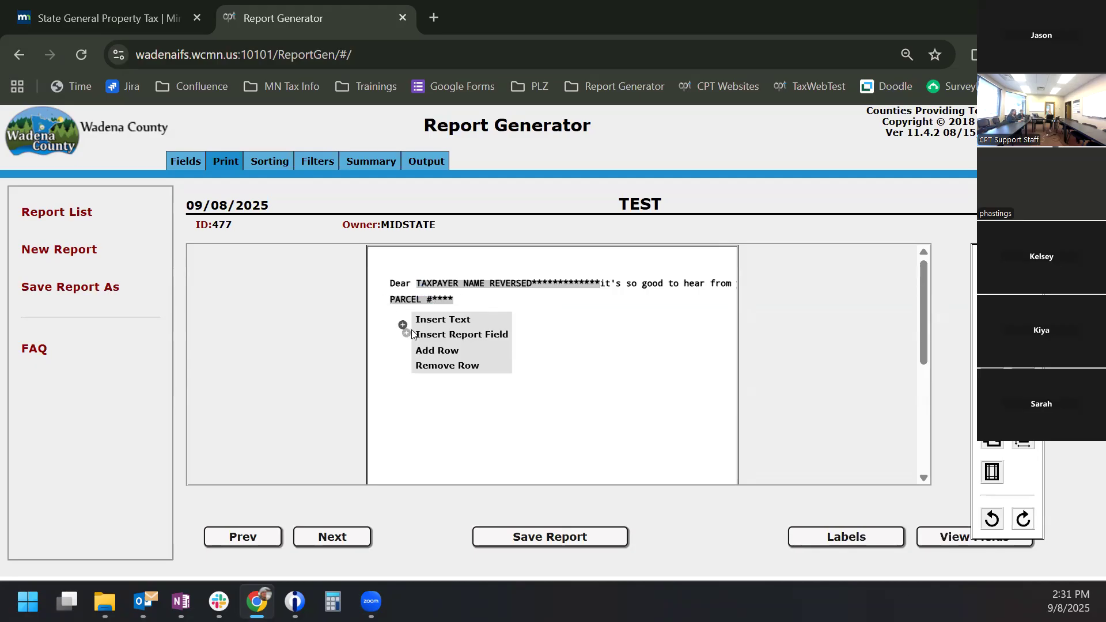
pyautogui.click(414, 335)
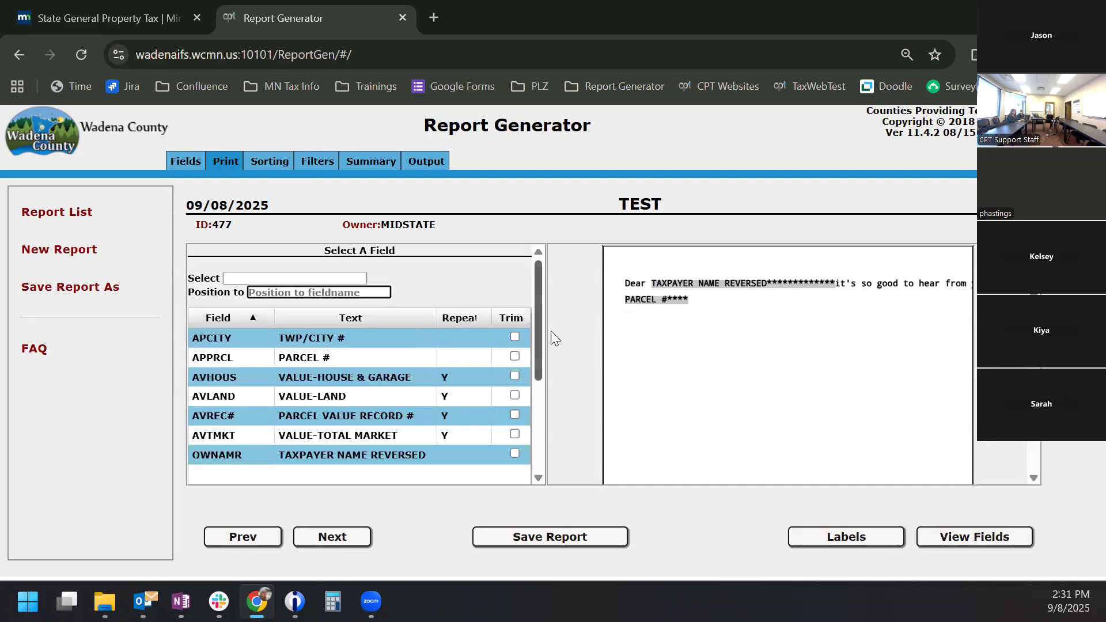
pyautogui.click(514, 337)
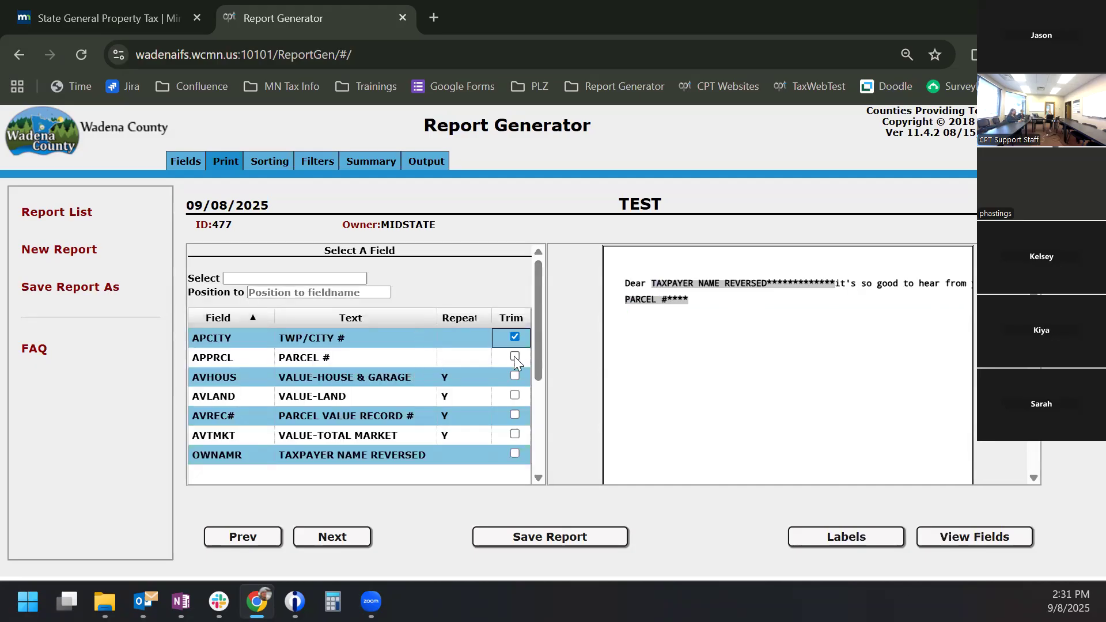
pyautogui.click(515, 377)
pyautogui.click(515, 395)
pyautogui.click(515, 415)
pyautogui.click(515, 434)
pyautogui.click(515, 453)
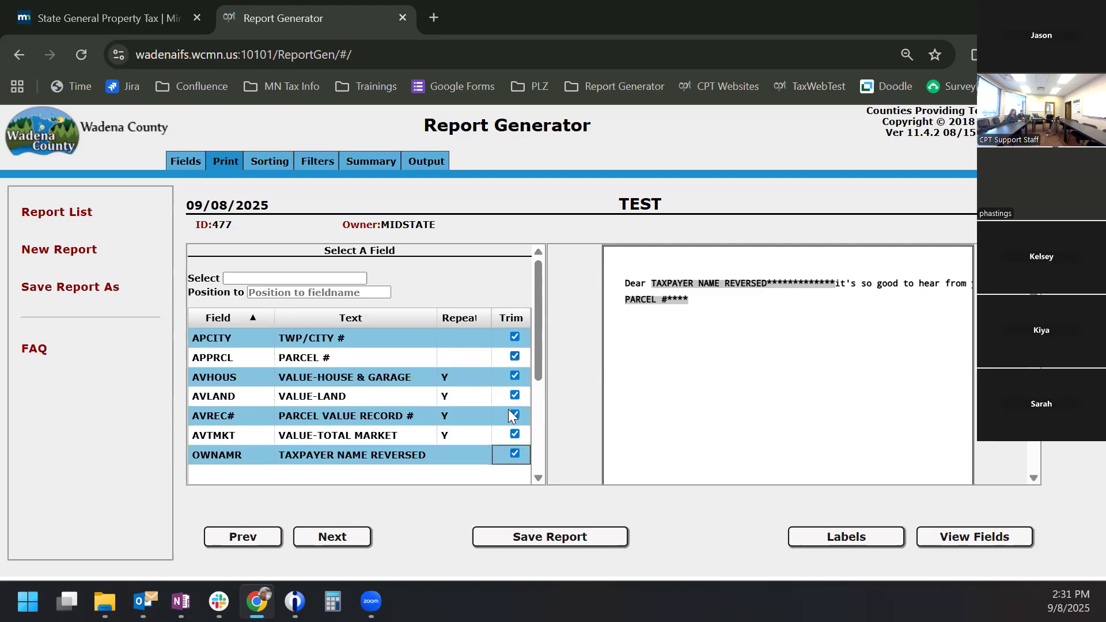
pyautogui.click(515, 434)
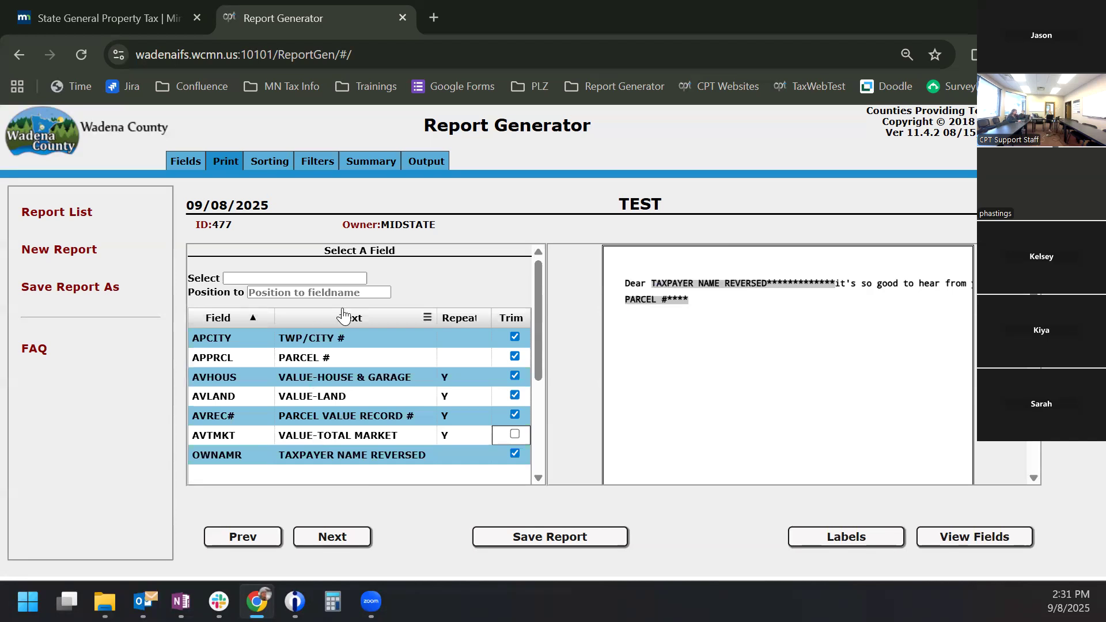
# Sort the field list by description and insert VALUE-TOTAL MARKET below PARCEL # with 2 repeating lines, showing both details and totals
pyautogui.click(402, 323)
pyautogui.click(401, 323)
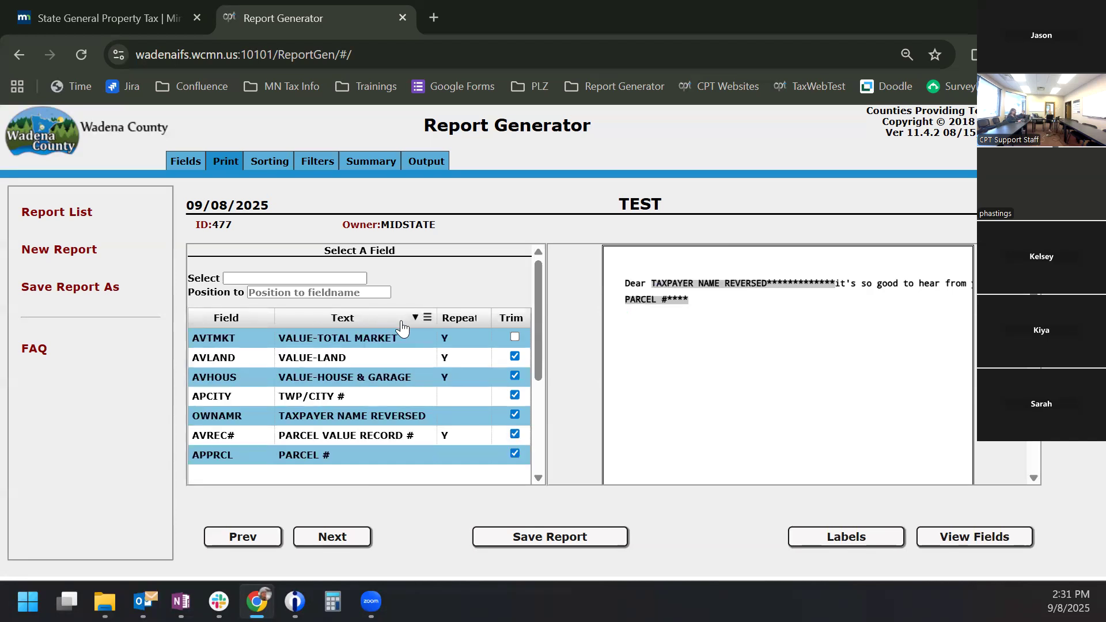
pyautogui.click(402, 323)
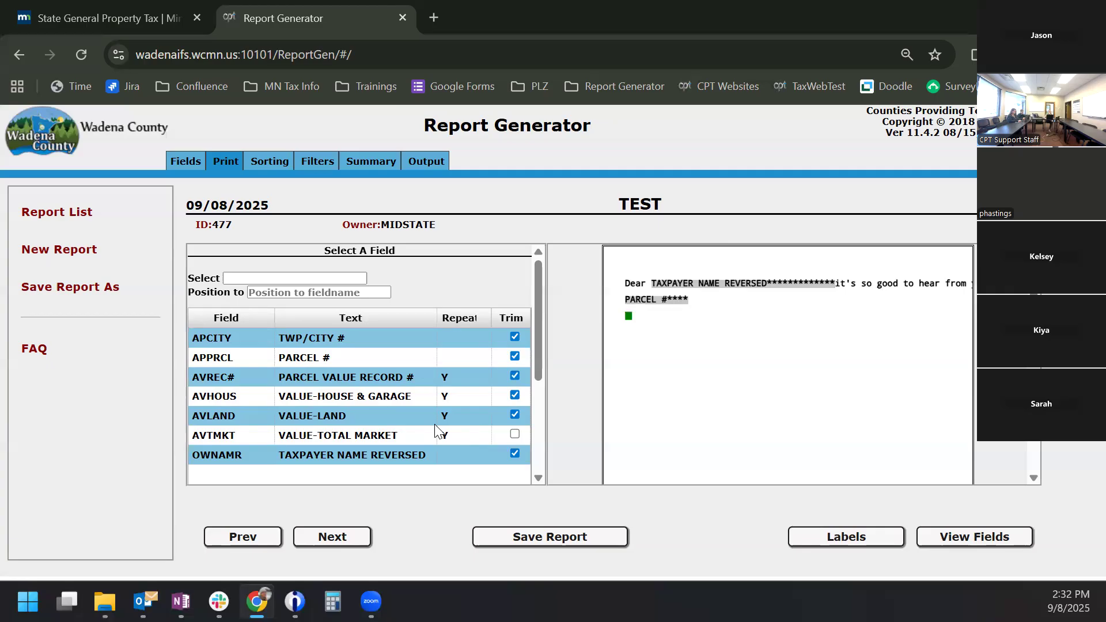
pyautogui.doubleClick(383, 435)
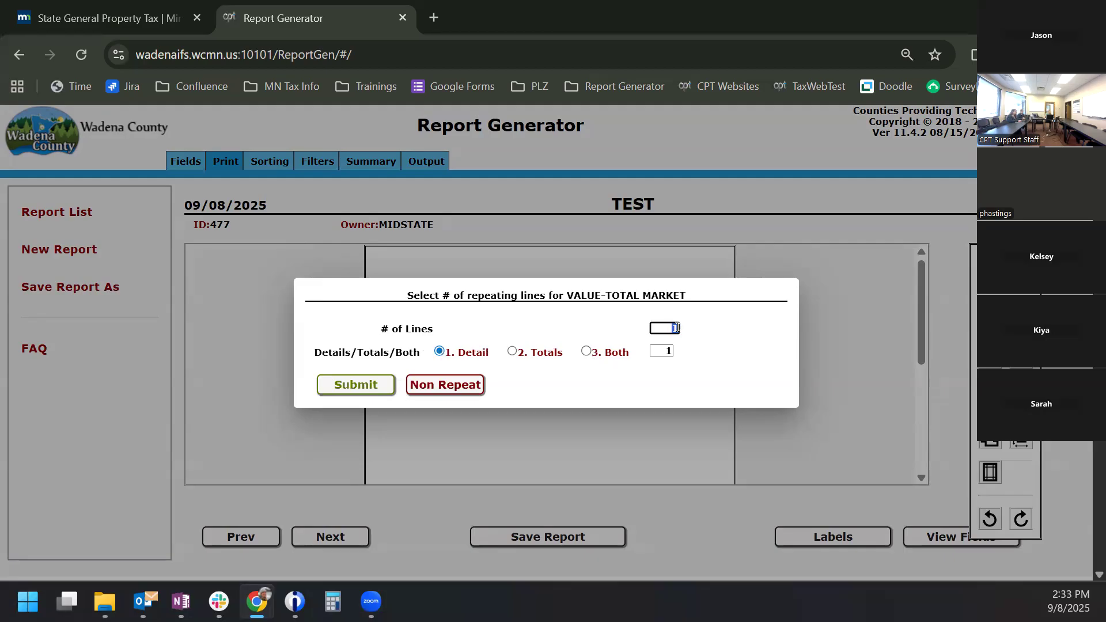
pyautogui.write('2')
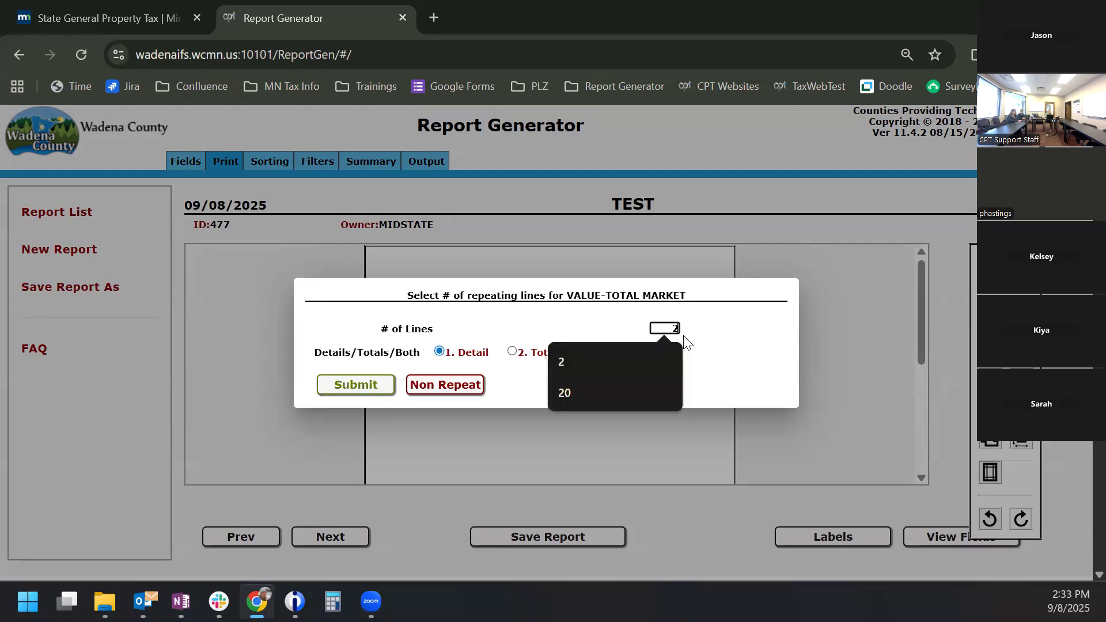
pyautogui.click(559, 324)
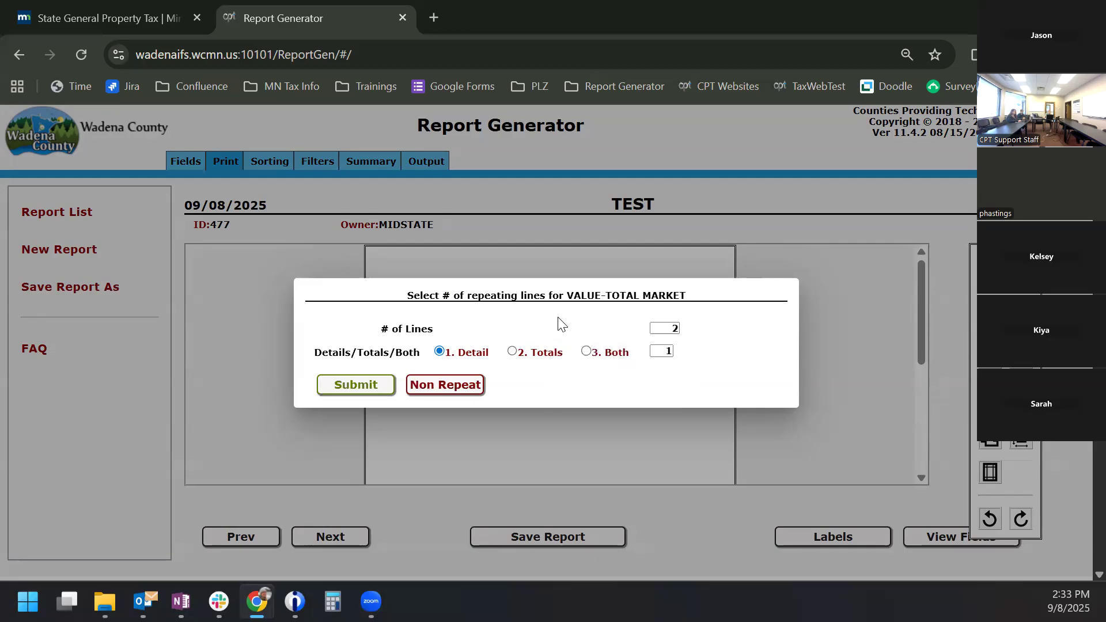
pyautogui.click(593, 356)
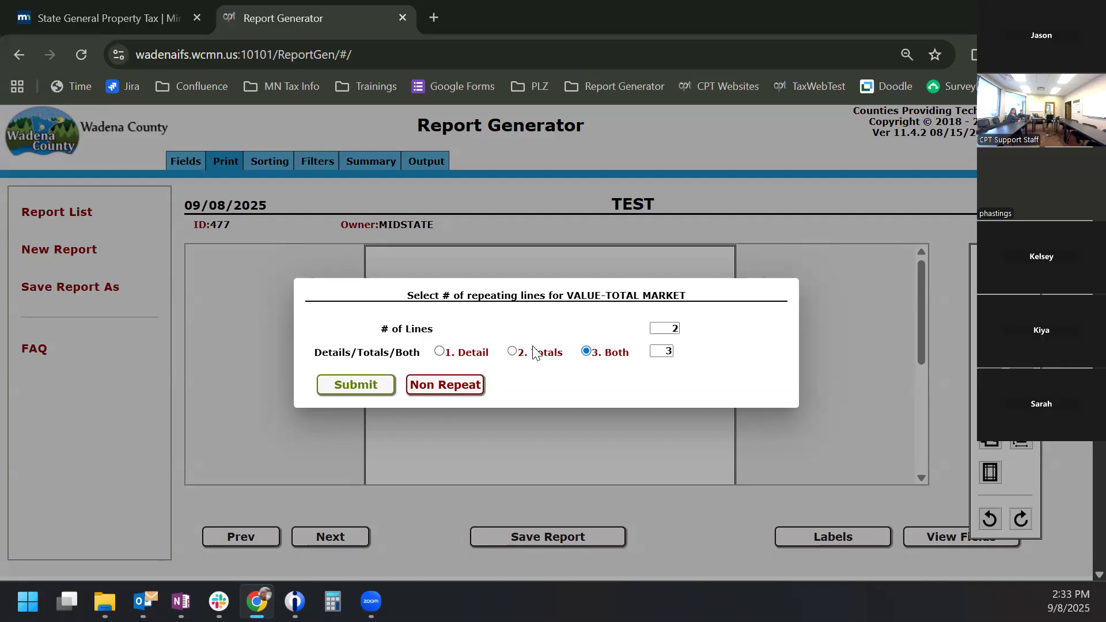
pyautogui.click(364, 386)
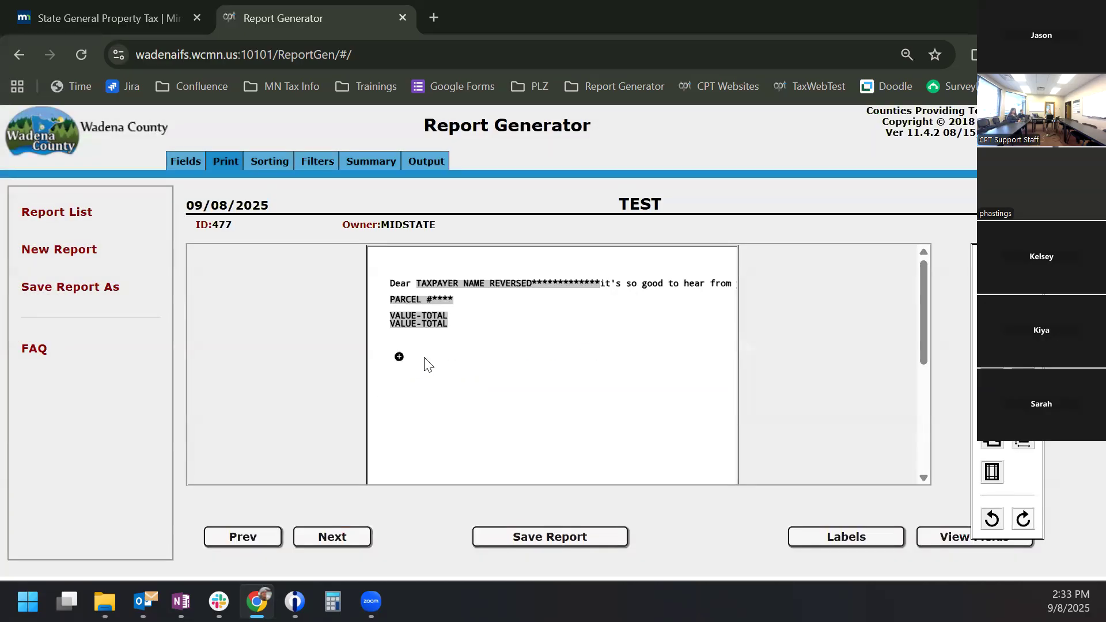
# Replace the upper VALUE-TOTAL MARKET field with the same field set to 3 repeating detail lines
pyautogui.moveTo(425, 328)
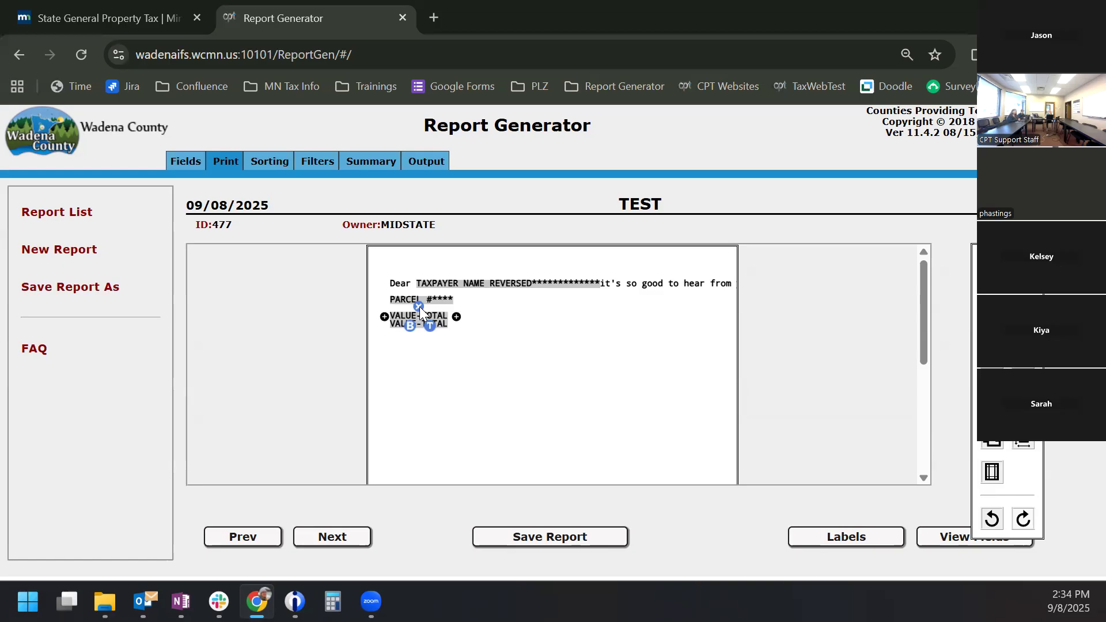
pyautogui.click(419, 307)
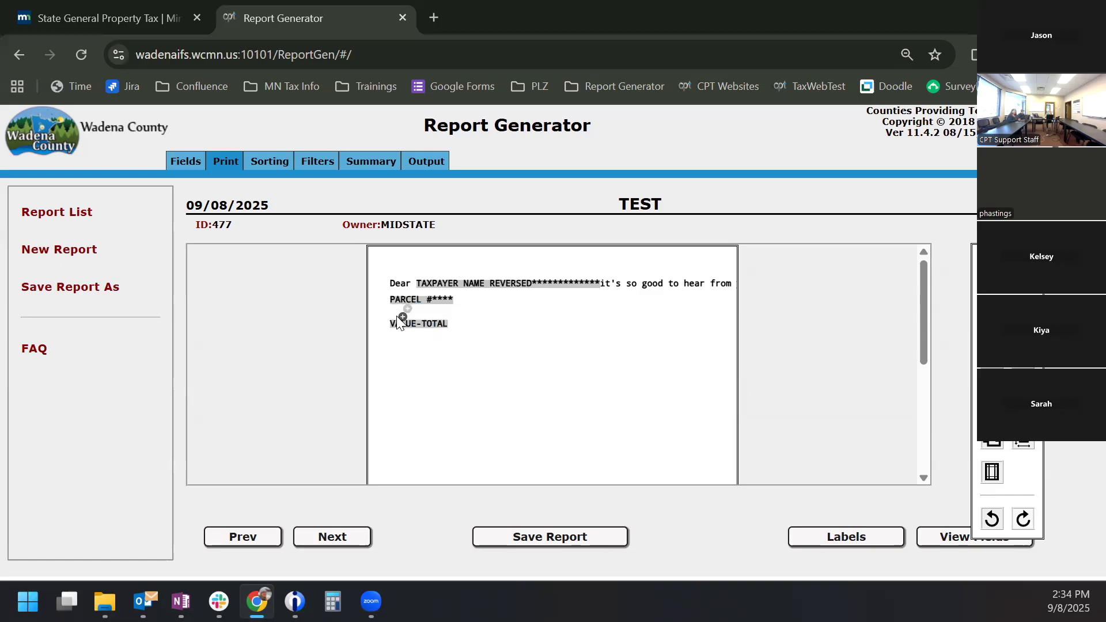
pyautogui.click(402, 317)
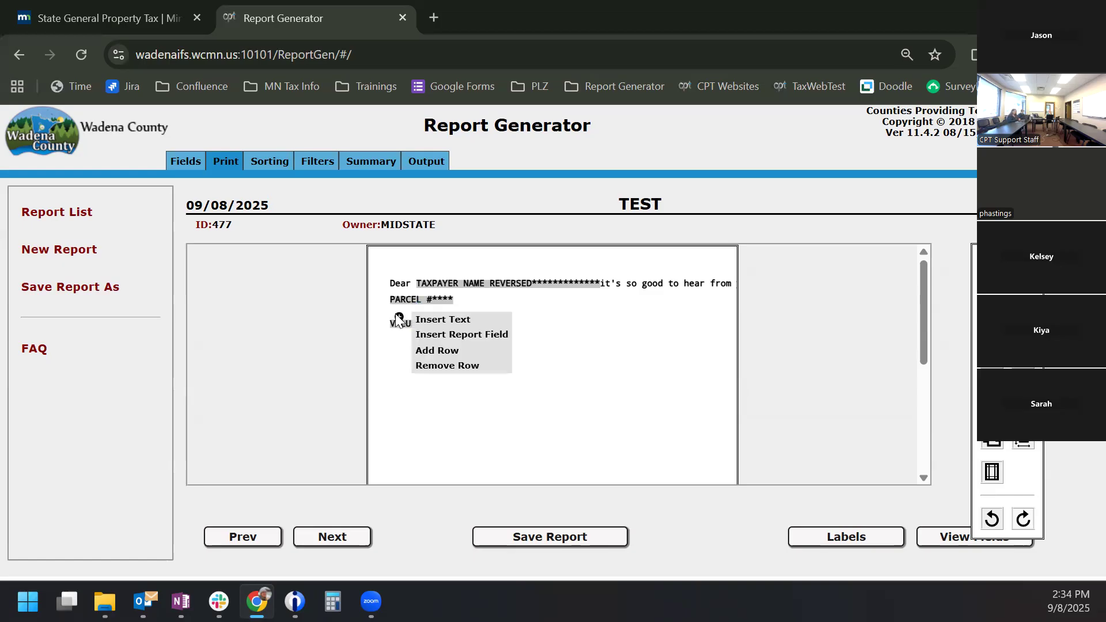
pyautogui.click(424, 336)
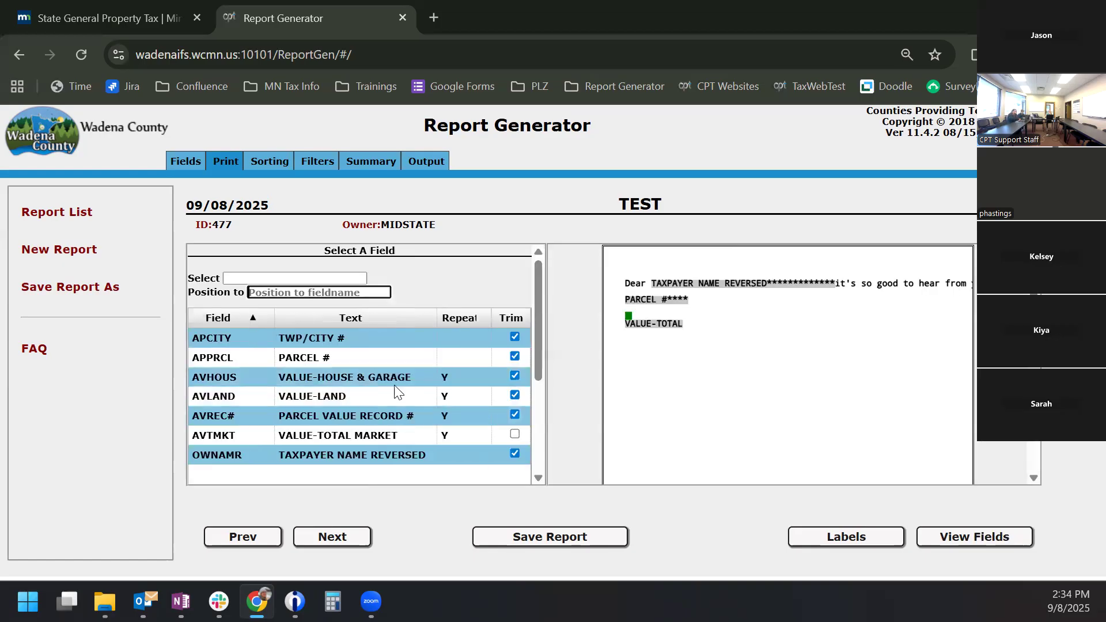
pyautogui.click(389, 432)
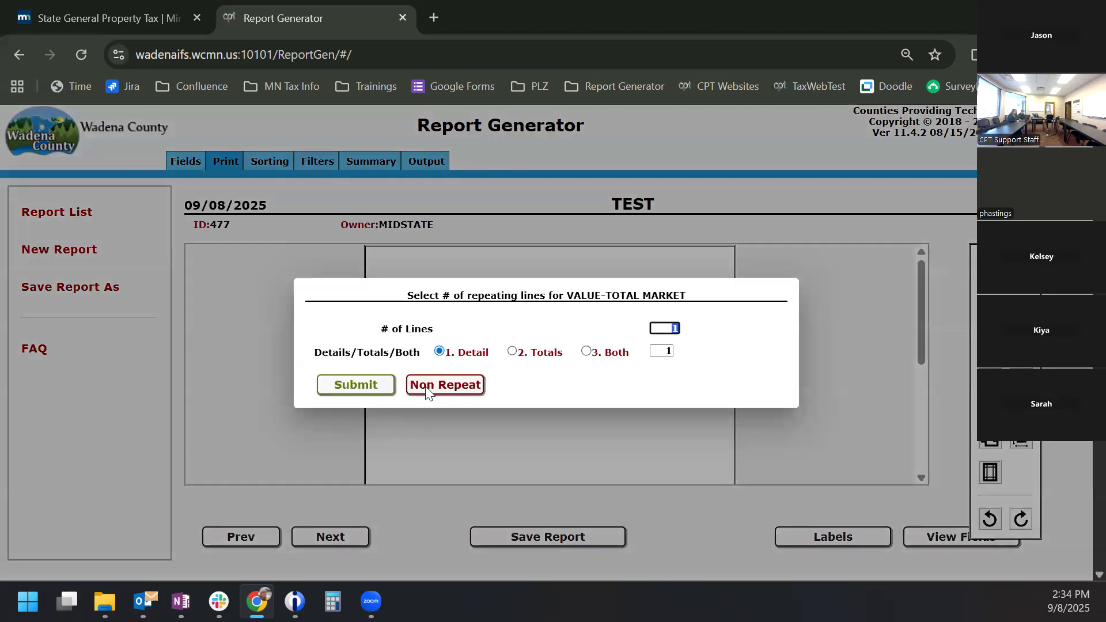
pyautogui.press('BackSpace')
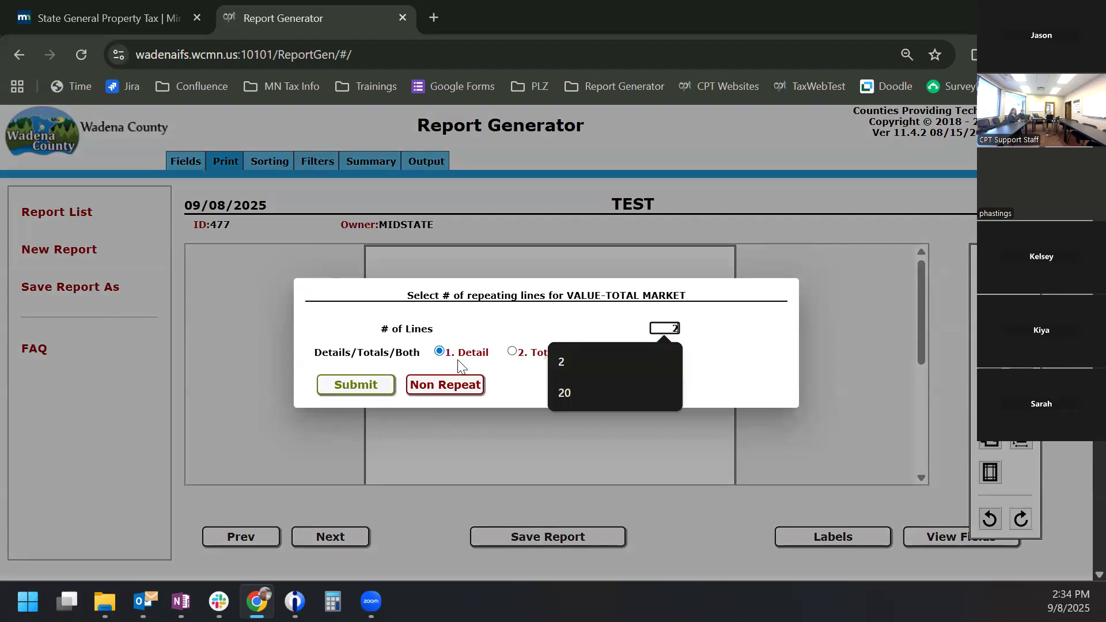
pyautogui.write('3')
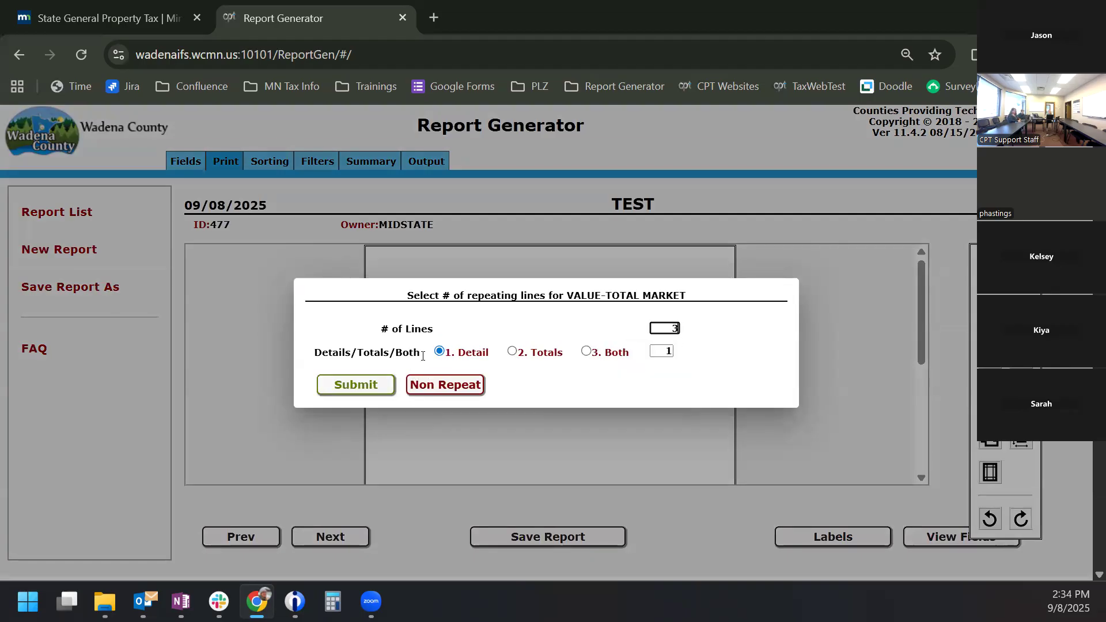
pyautogui.click(381, 375)
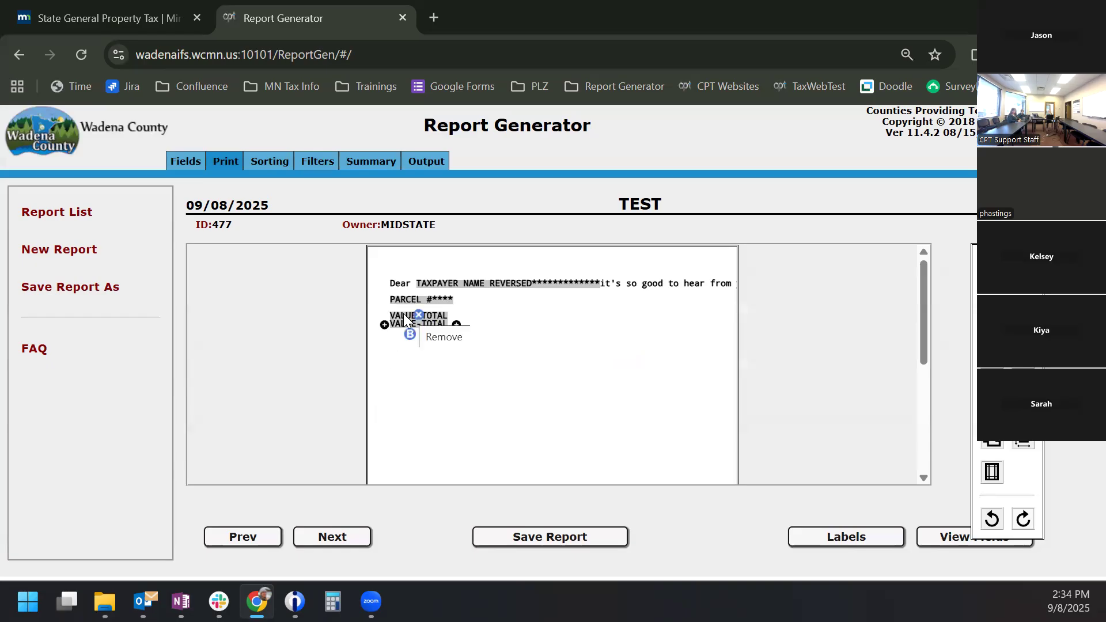
# Try bold on the "Dear" text and switch it back off
pyautogui.moveTo(405, 313)
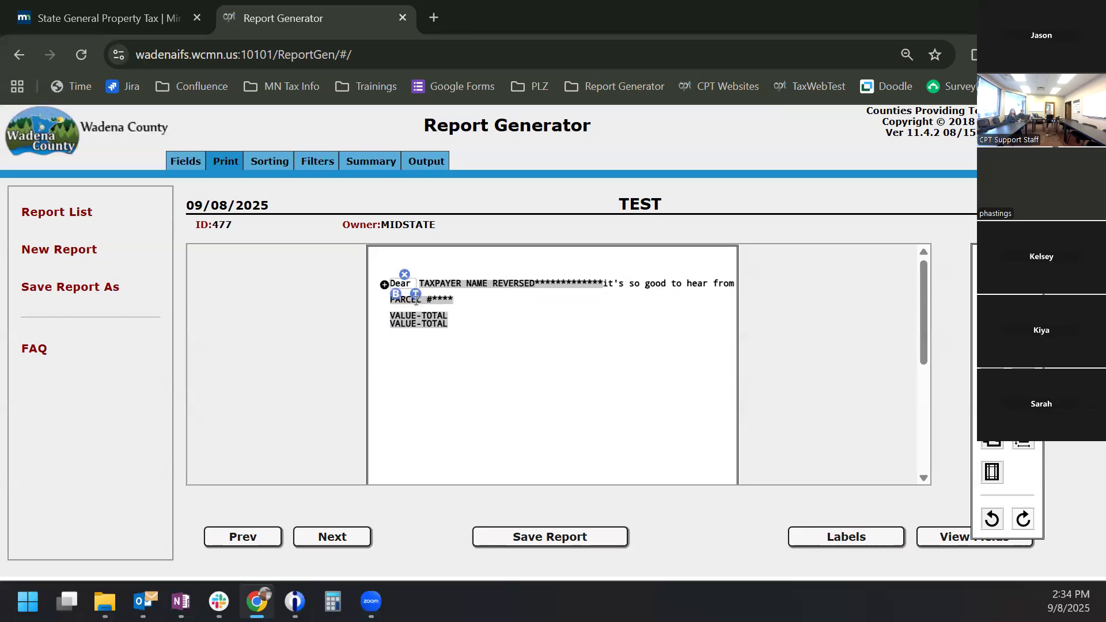
pyautogui.click(398, 368)
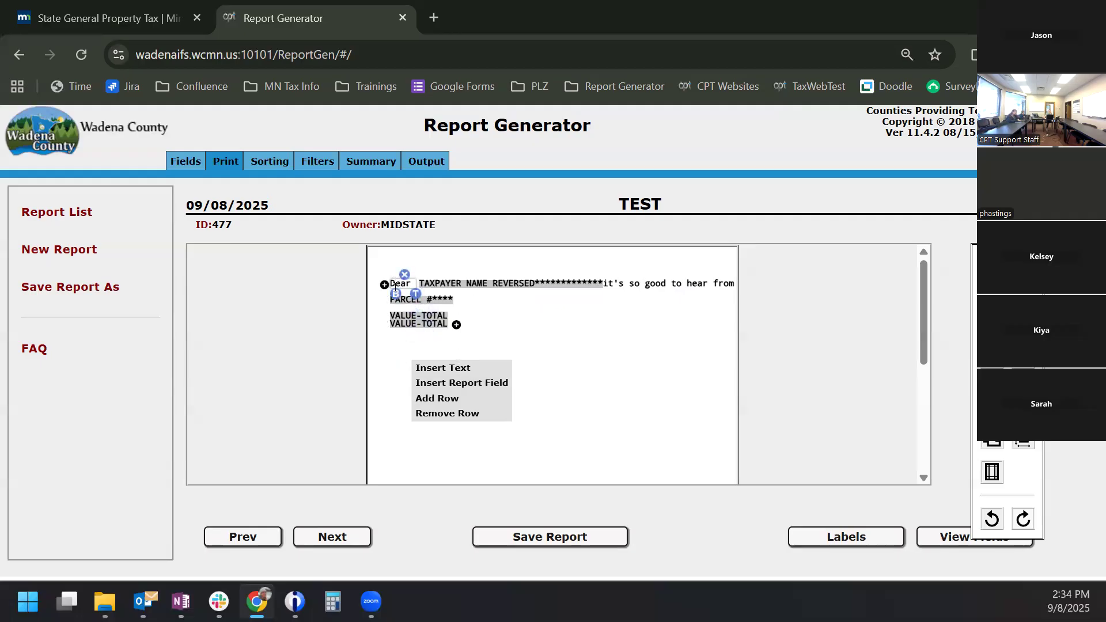
pyautogui.click(395, 294)
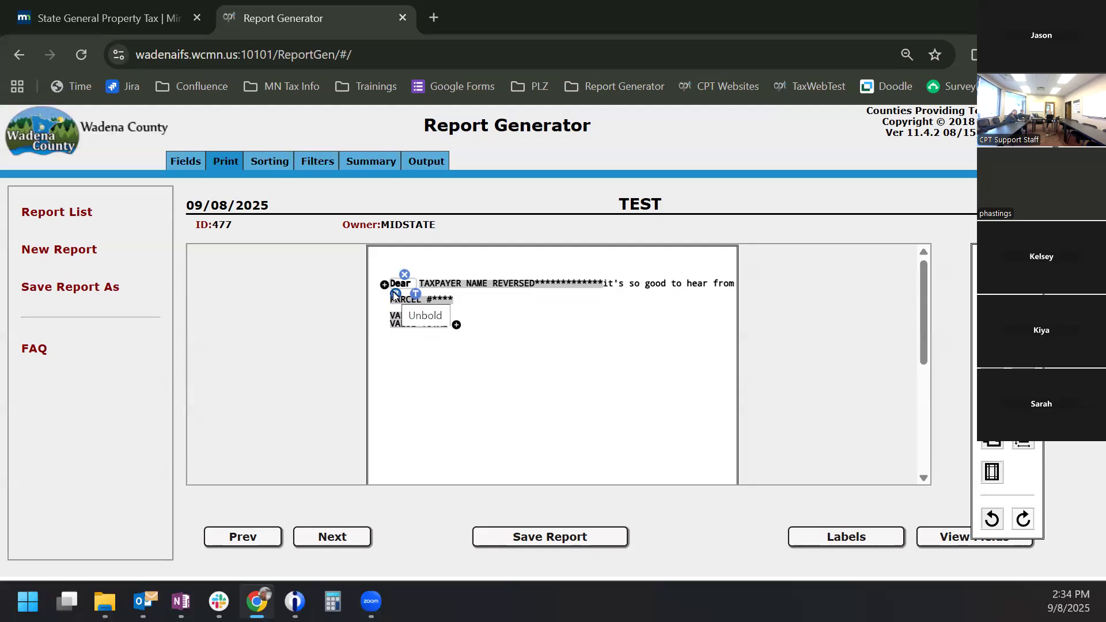
pyautogui.click(395, 294)
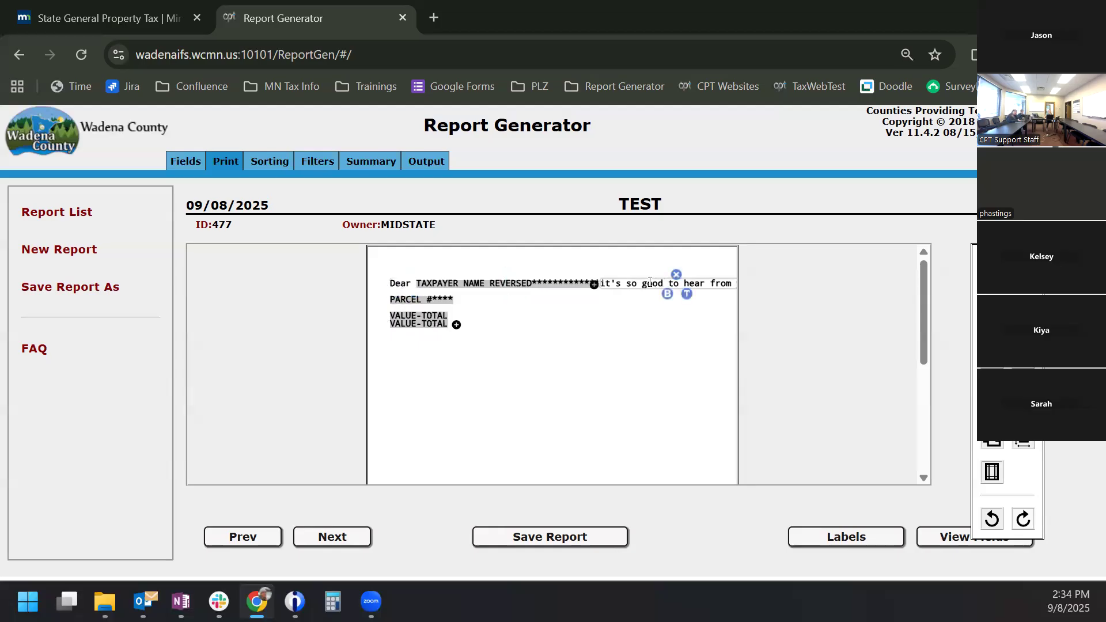
# Bold the word "good" in the greeting line and reduce the layout's text size until the whole sentence fits the page
pyautogui.doubleClick(649, 282)
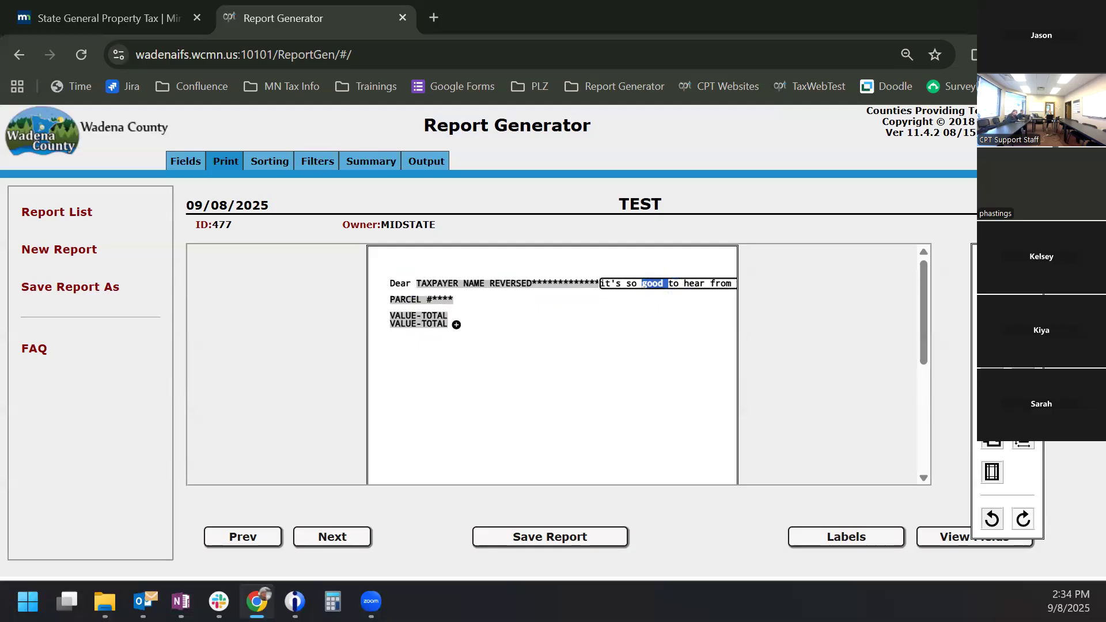
pyautogui.hotkey('ctrl', 'b')
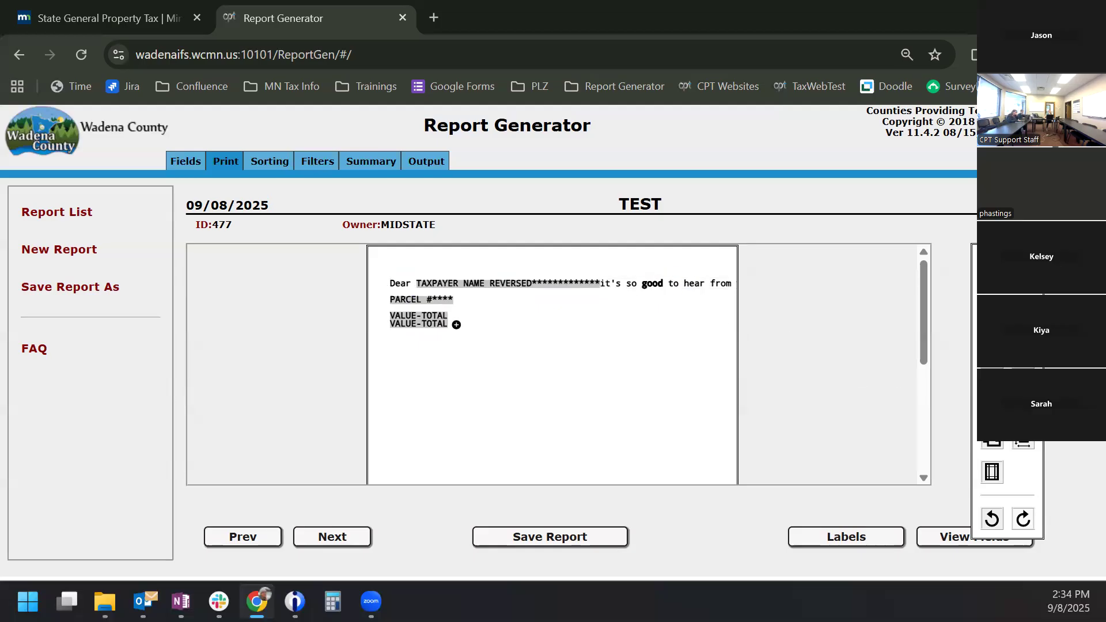
pyautogui.hotkey('ctrl', 'shift', '.')
pyautogui.hotkey('ctrl', 'shift', '.')
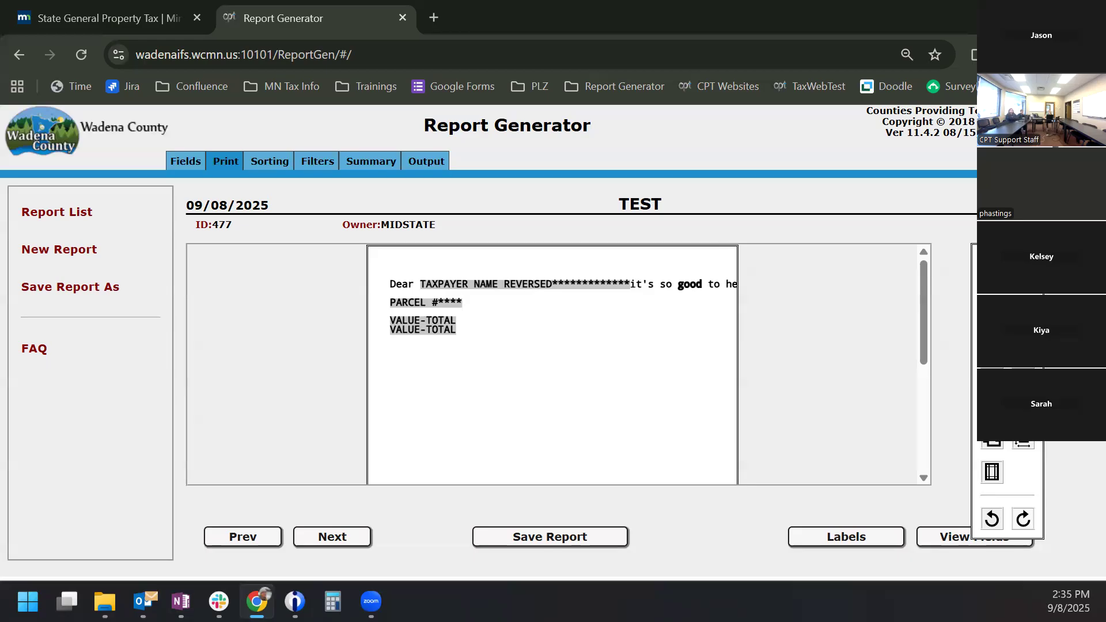
pyautogui.hotkey('ctrl', 'shift', ',')
pyautogui.hotkey('ctrl', 'shift', ',')
pyautogui.hotkey('ctrl', 'shift', ',')
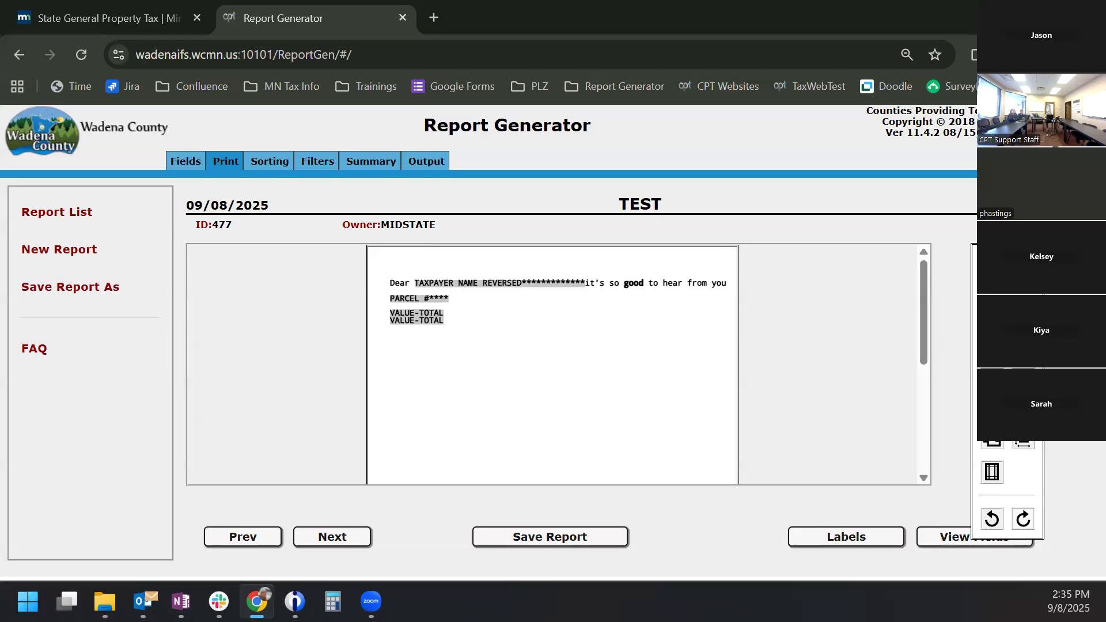
pyautogui.hotkey('ctrl', 'shift', ',')
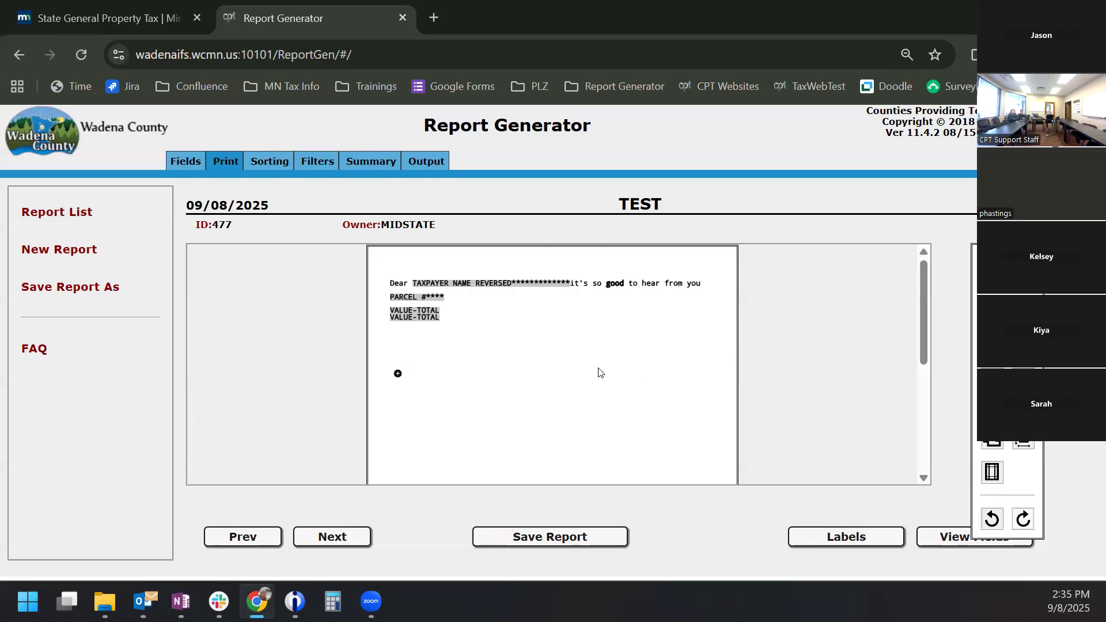
# Add a blank row between PARCEL # and the VALUE-TOTAL MARKET fields
pyautogui.click(398, 295)
pyautogui.click(397, 304)
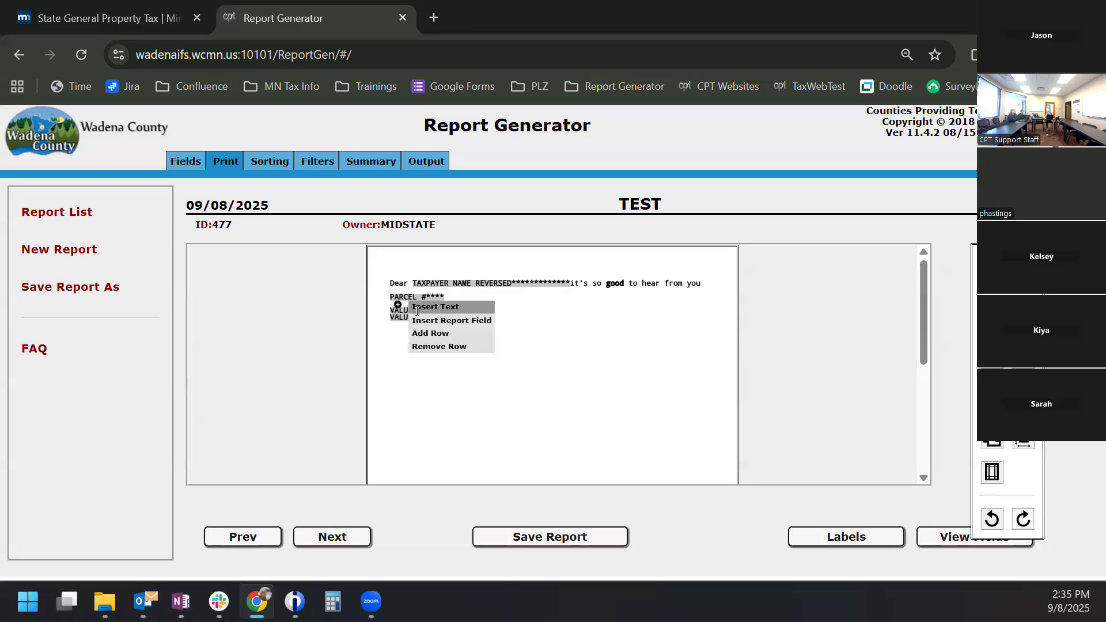
pyautogui.click(422, 333)
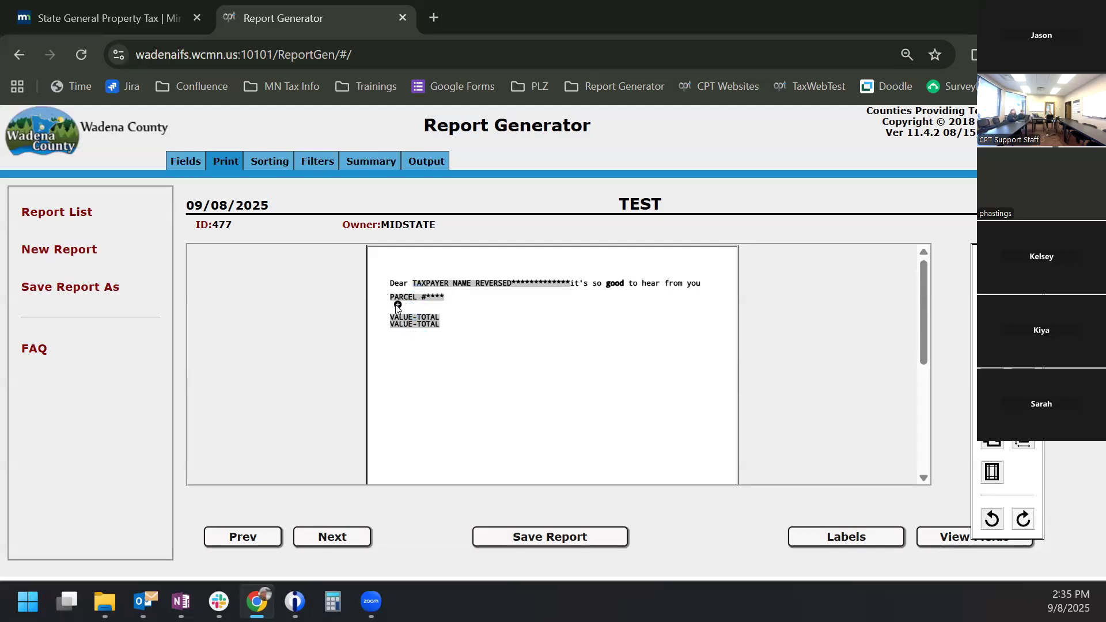
# Try a second added row below PARCEL # holding the TWP/CITY # field, and remove that row again
pyautogui.click(398, 304)
pyautogui.click(421, 333)
pyautogui.click(395, 310)
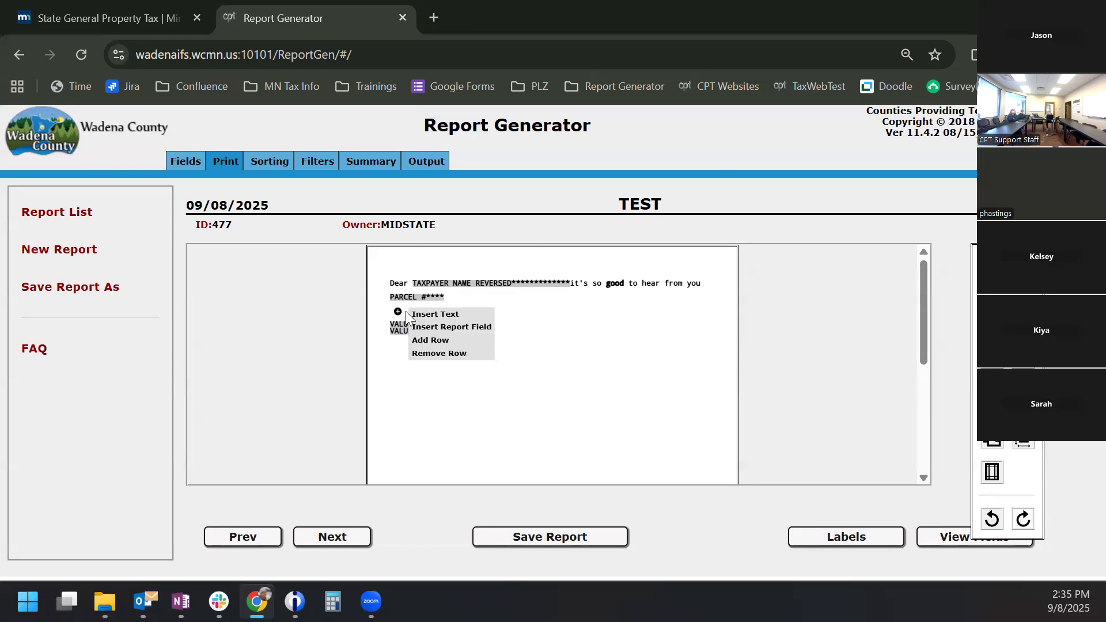
pyautogui.click(416, 324)
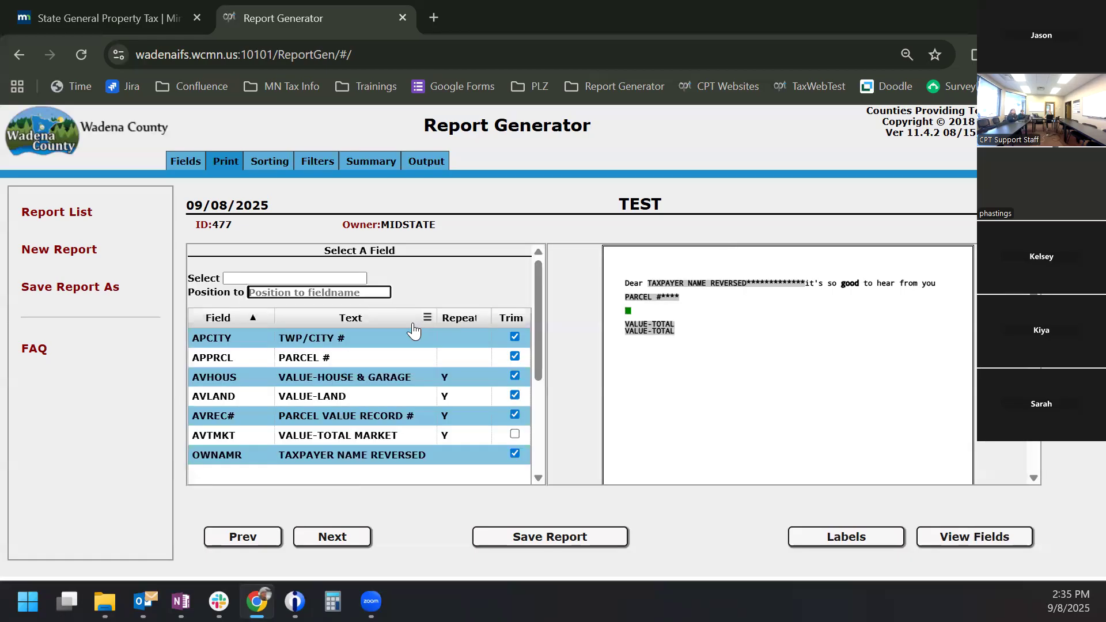
pyautogui.click(368, 334)
pyautogui.moveTo(403, 310)
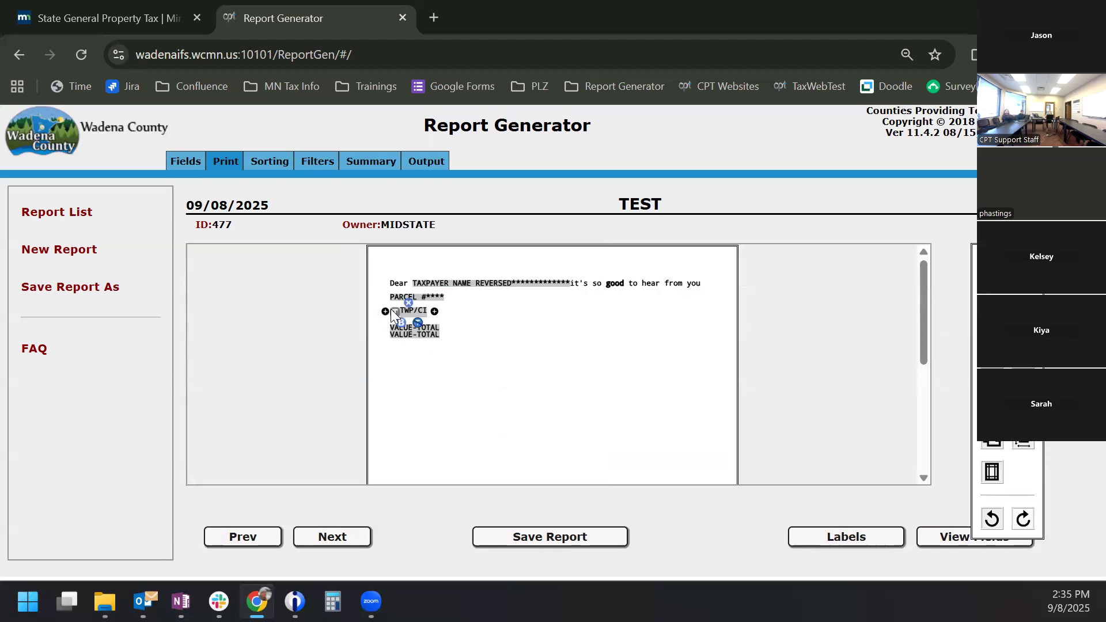
pyautogui.click(435, 312)
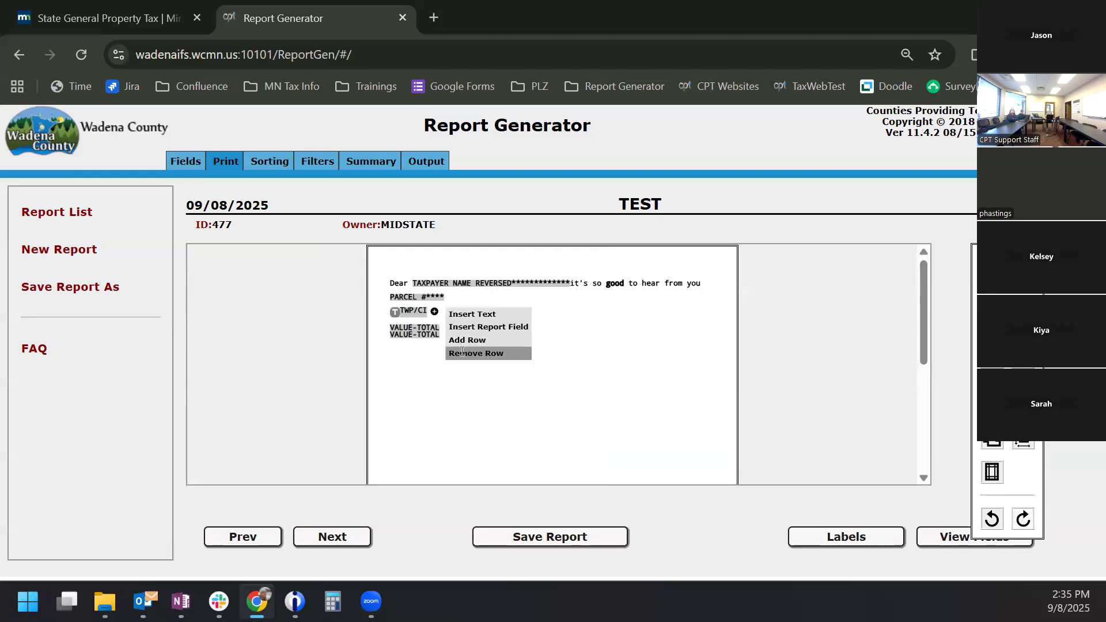
pyautogui.click(464, 354)
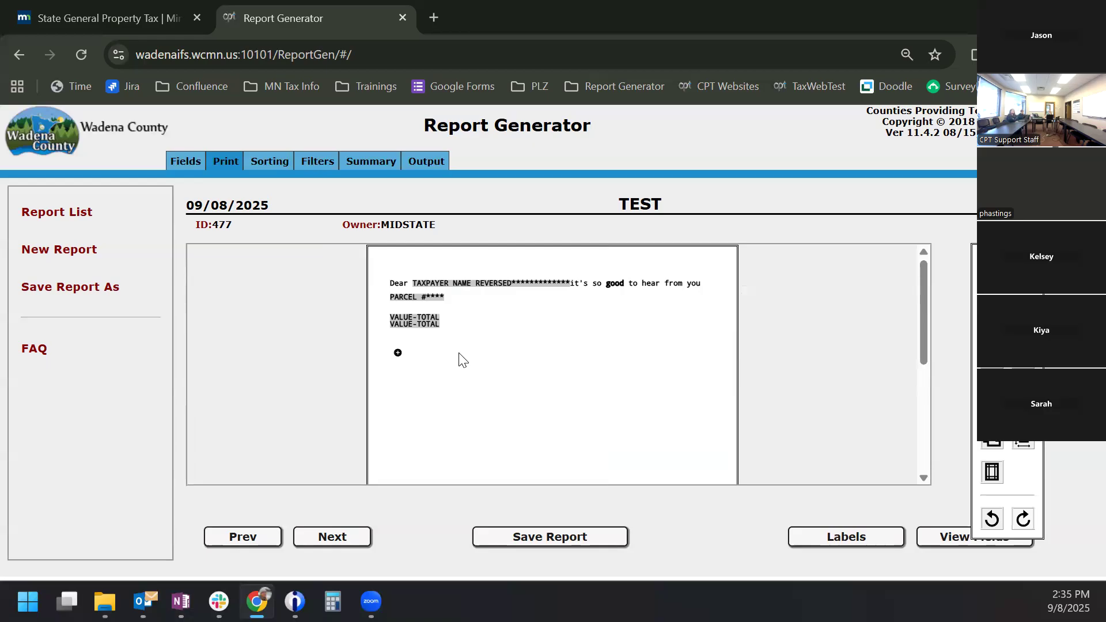
# Submit and save the report for the TWP/CITY # range 1 to 2 and open the downloaded ZIP file
pyautogui.click(430, 160)
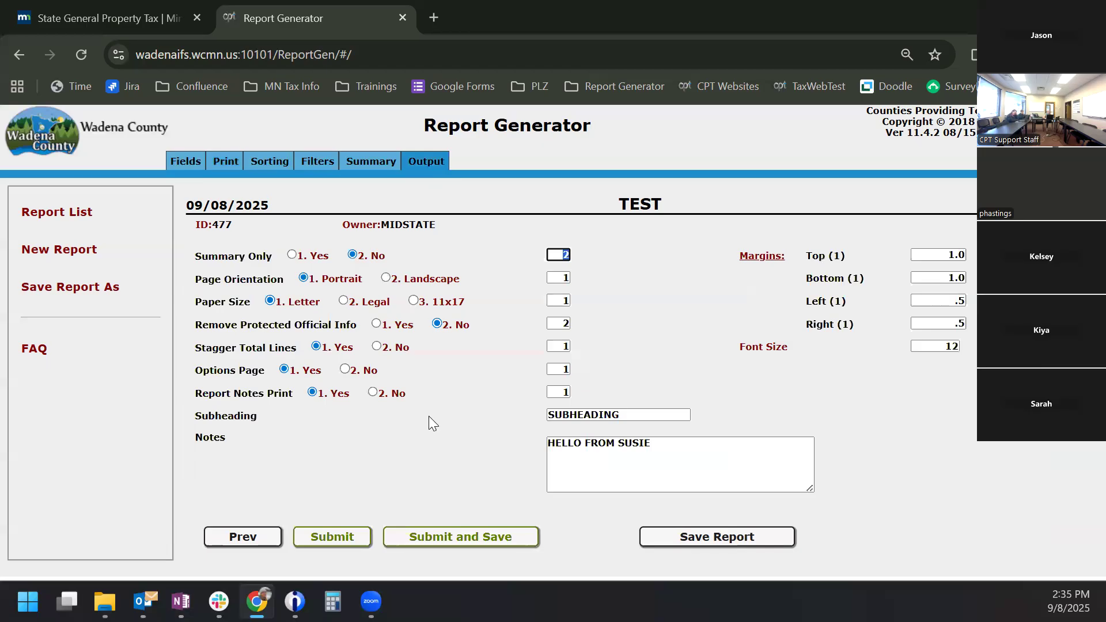
pyautogui.click(474, 533)
pyautogui.click(512, 376)
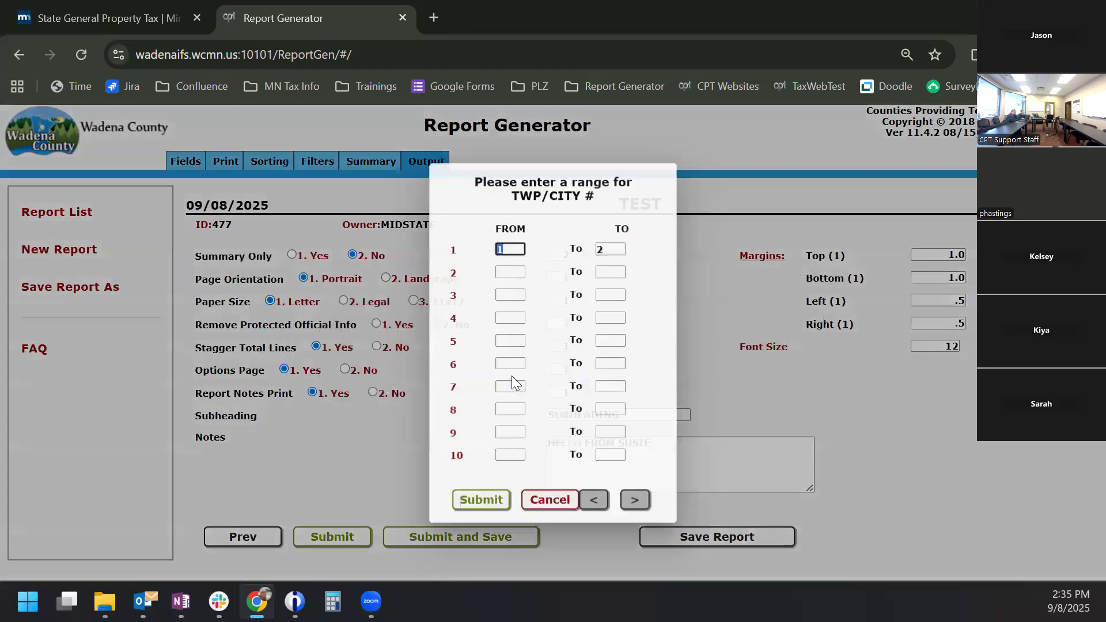
pyautogui.click(478, 495)
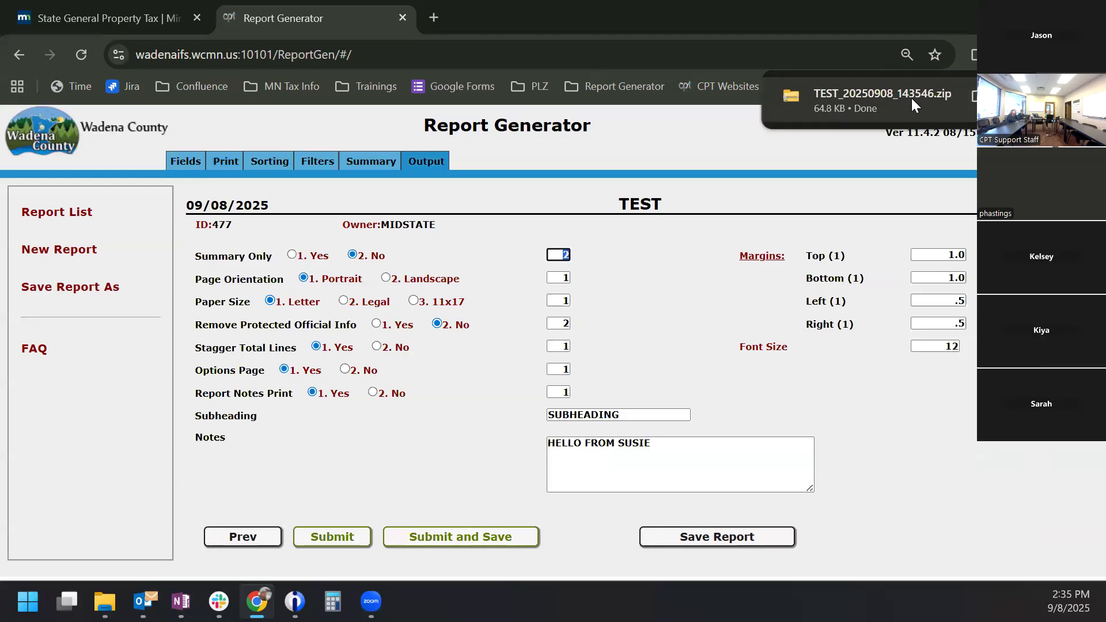
pyautogui.click(866, 109)
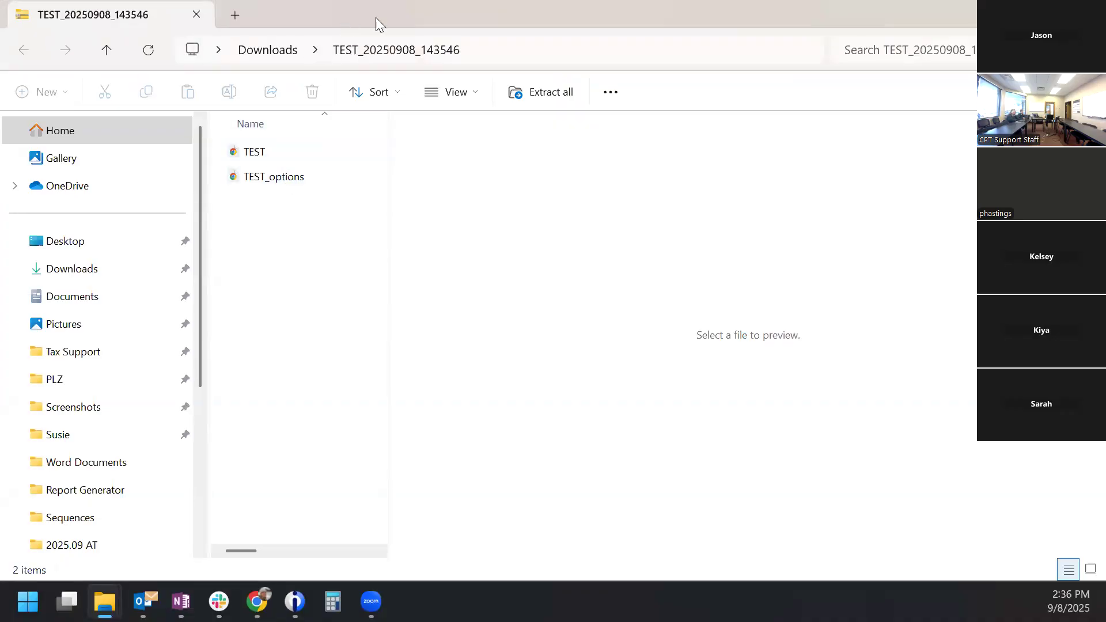
# Set Options Page to No in the Report Generator and open the TEST PDF from the downloaded ZIP in File Explorer
pyautogui.hotkey('alt', 'Tab')
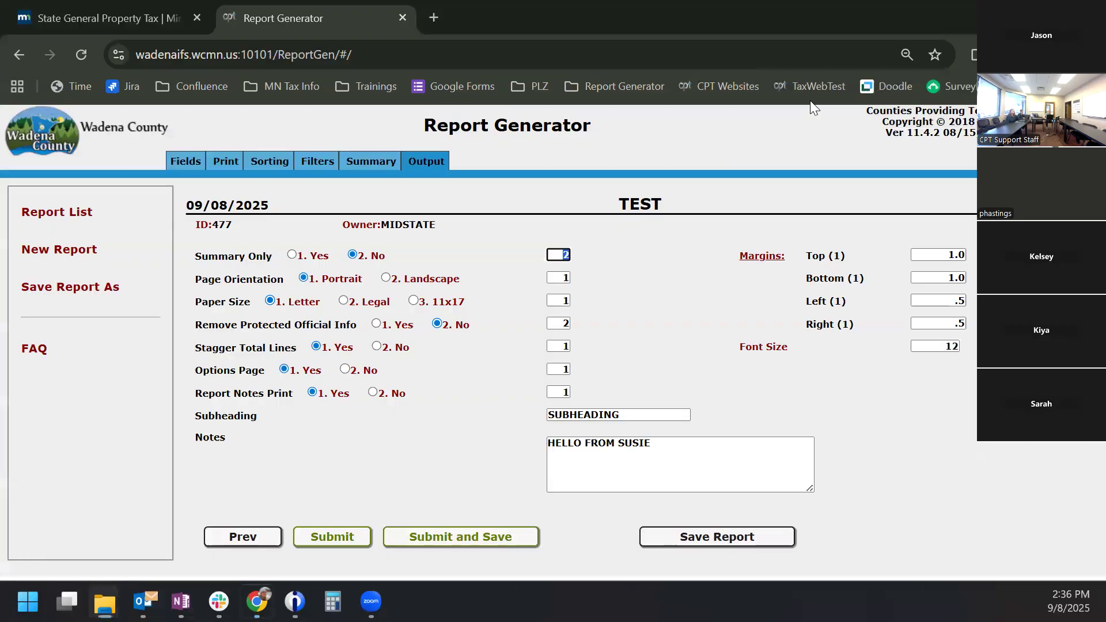
pyautogui.click(346, 370)
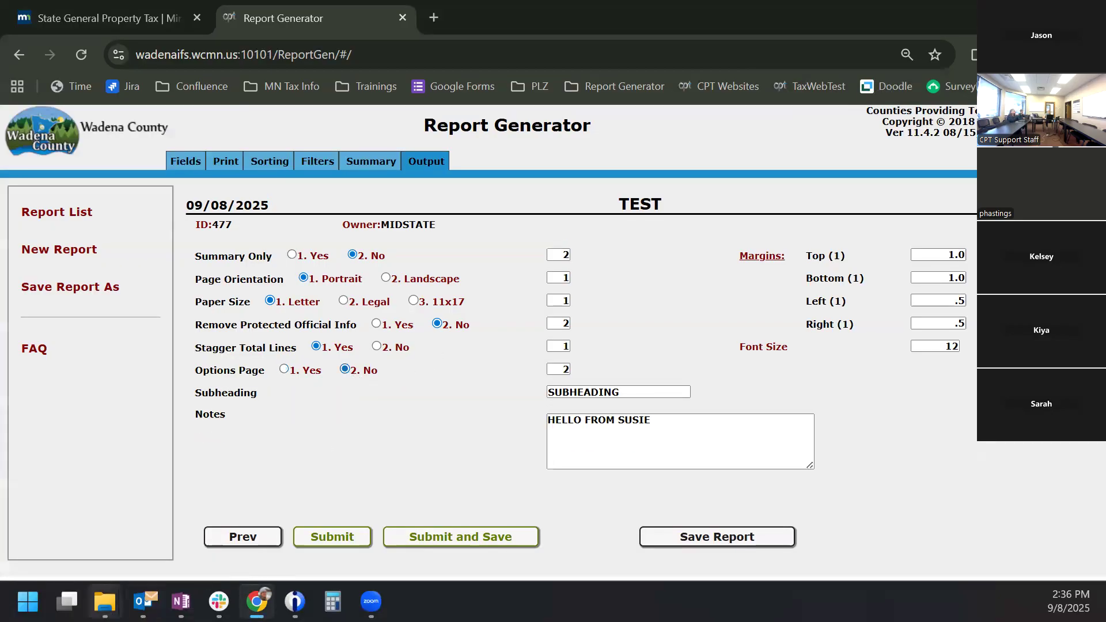
pyautogui.moveTo(105, 602)
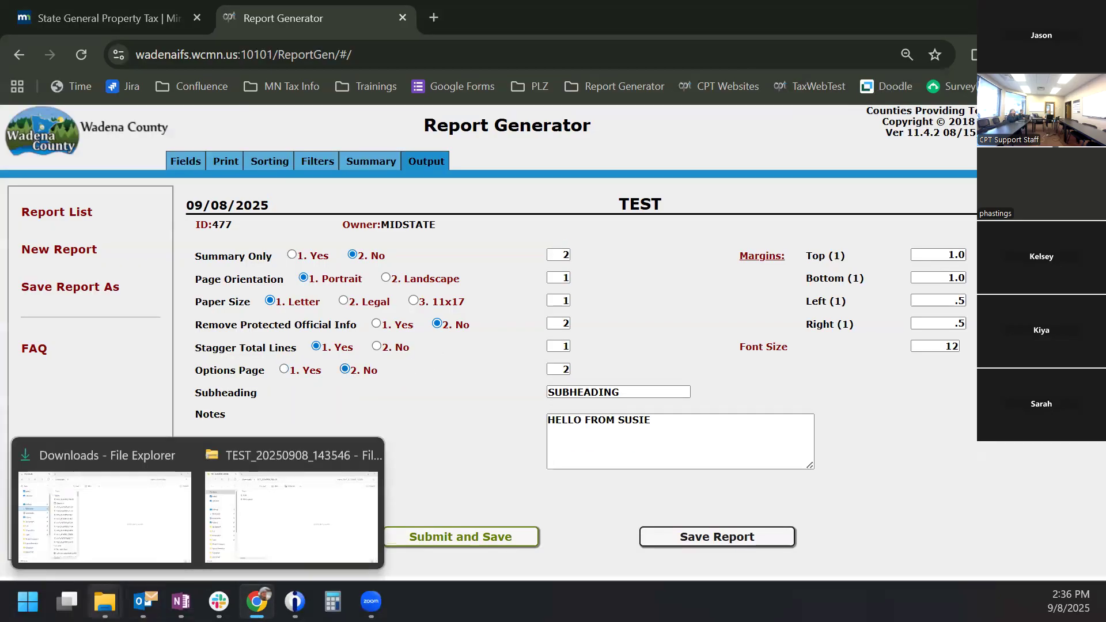
pyautogui.click(289, 516)
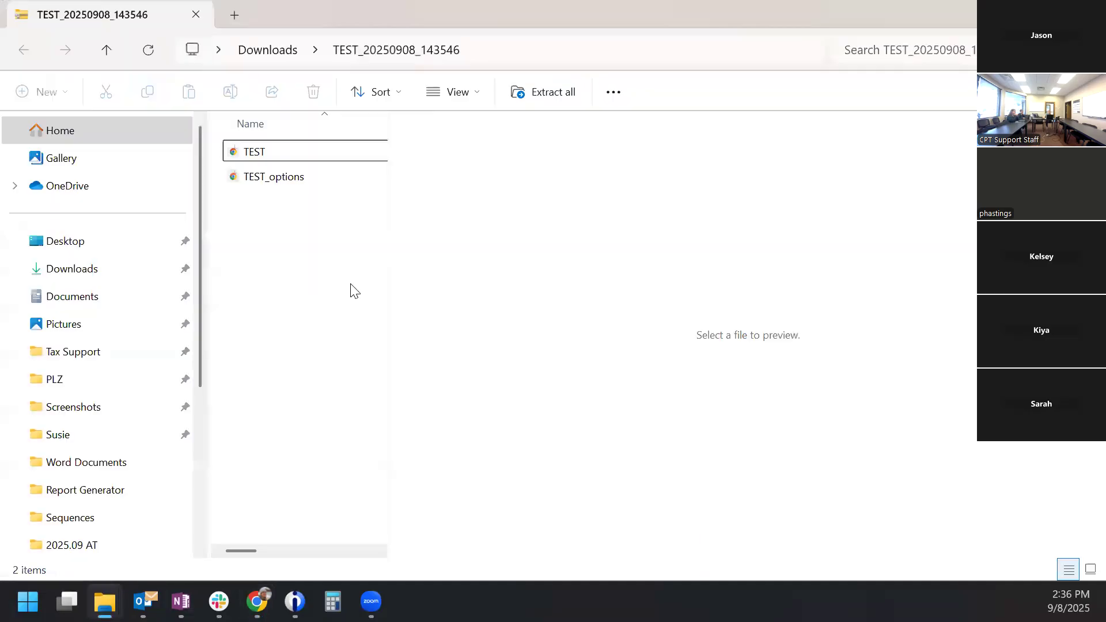
pyautogui.doubleClick(258, 152)
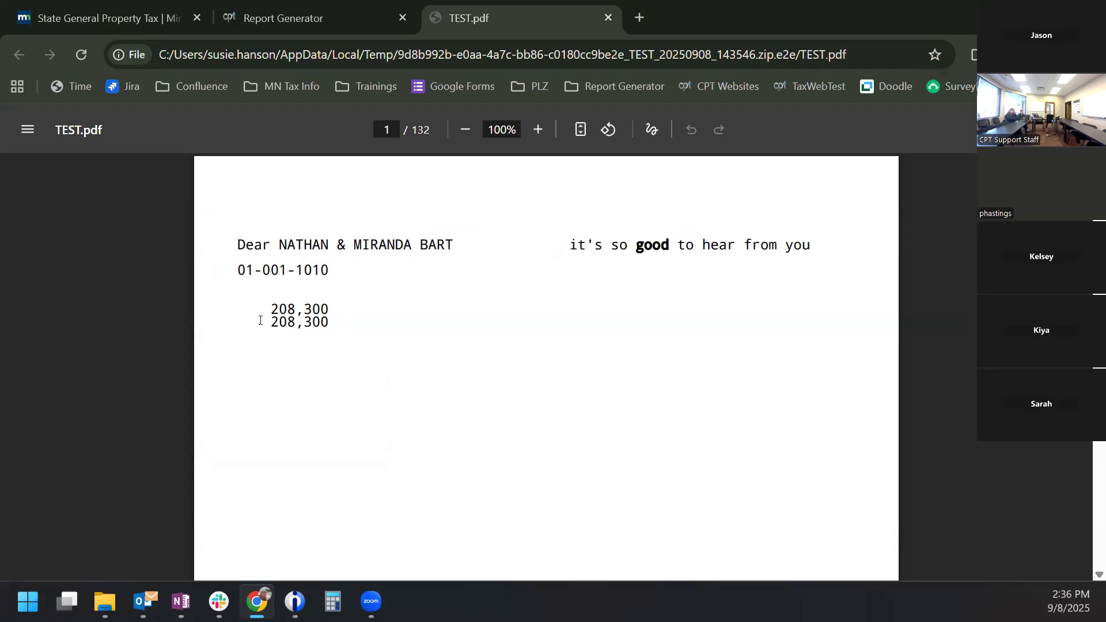
# Return to the Report Generator's print layout and enable trimming for the TAXPAYER NAME REVERSED field
pyautogui.click(296, 17)
pyautogui.click(231, 157)
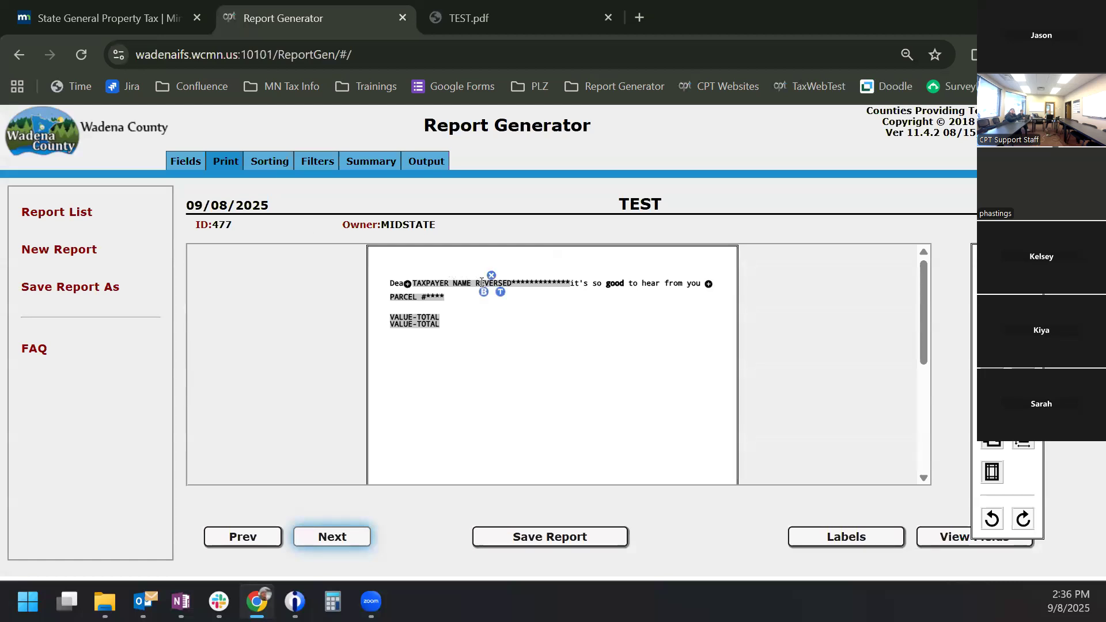
pyautogui.click(500, 292)
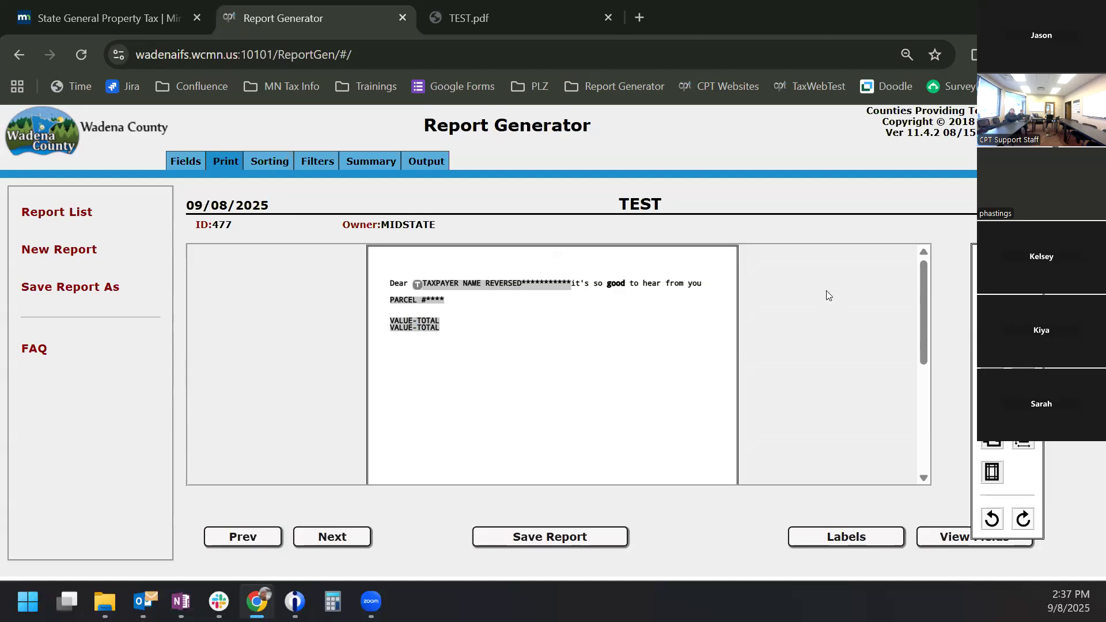
# Enable trimming for the upper VALUE-TOTAL MARKET field in the print layout
pyautogui.click(992, 317)
pyautogui.click(992, 317)
pyautogui.click(992, 317)
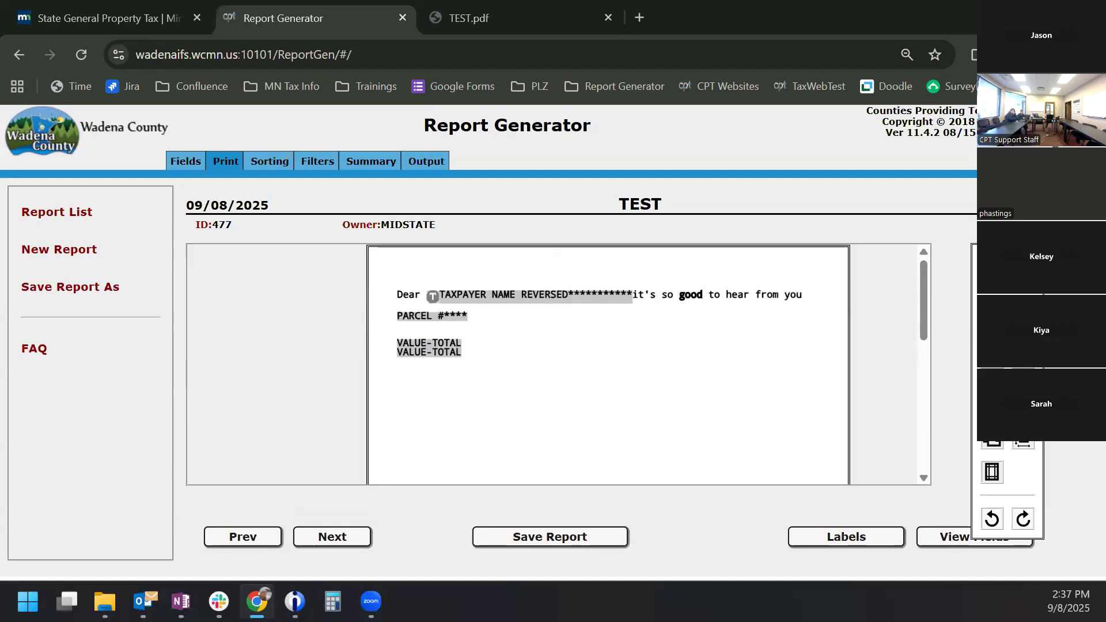
pyautogui.click(992, 317)
pyautogui.click(992, 316)
pyautogui.click(992, 317)
pyautogui.click(993, 317)
pyautogui.moveTo(440, 370)
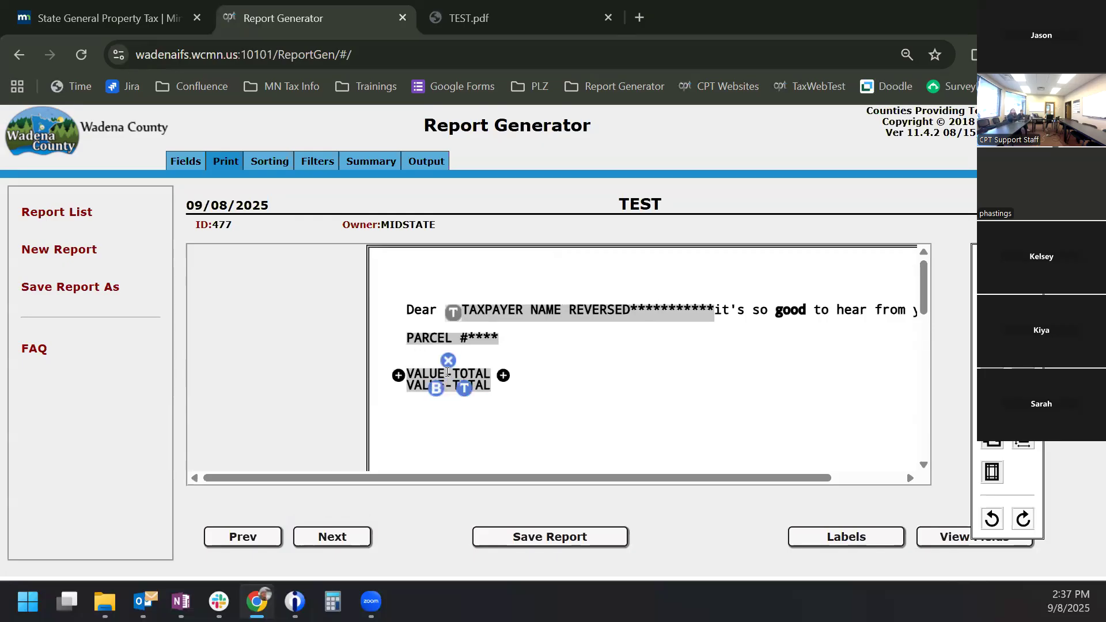
pyautogui.click(467, 389)
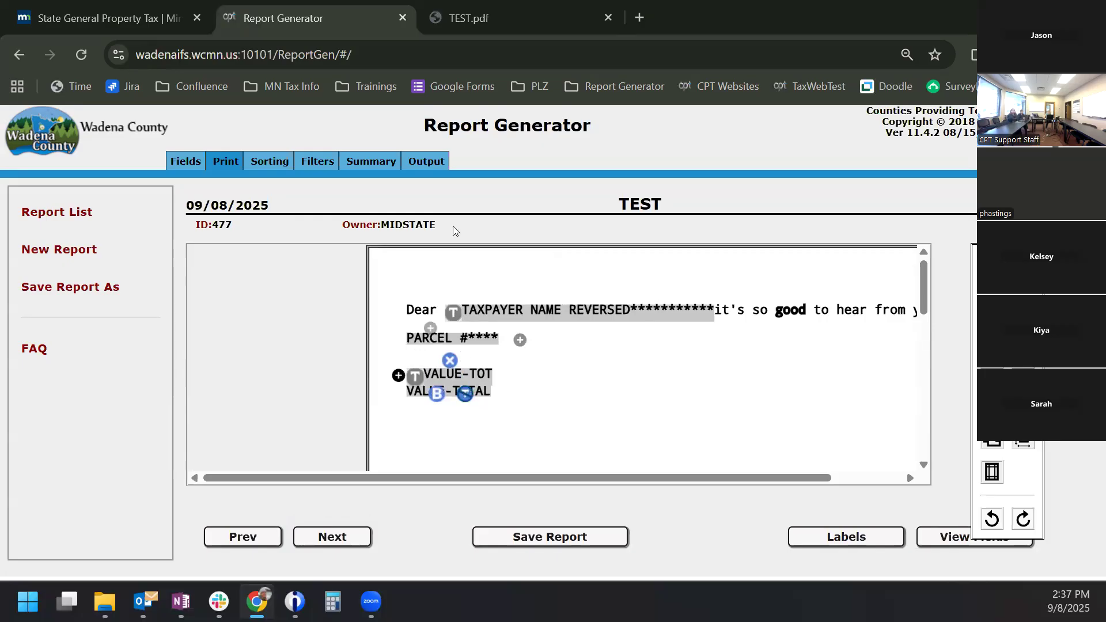
# Submit and save the trimmed layout for the TWP/CITY # range 1 to 2 and open the downloaded PDF
pyautogui.click(415, 167)
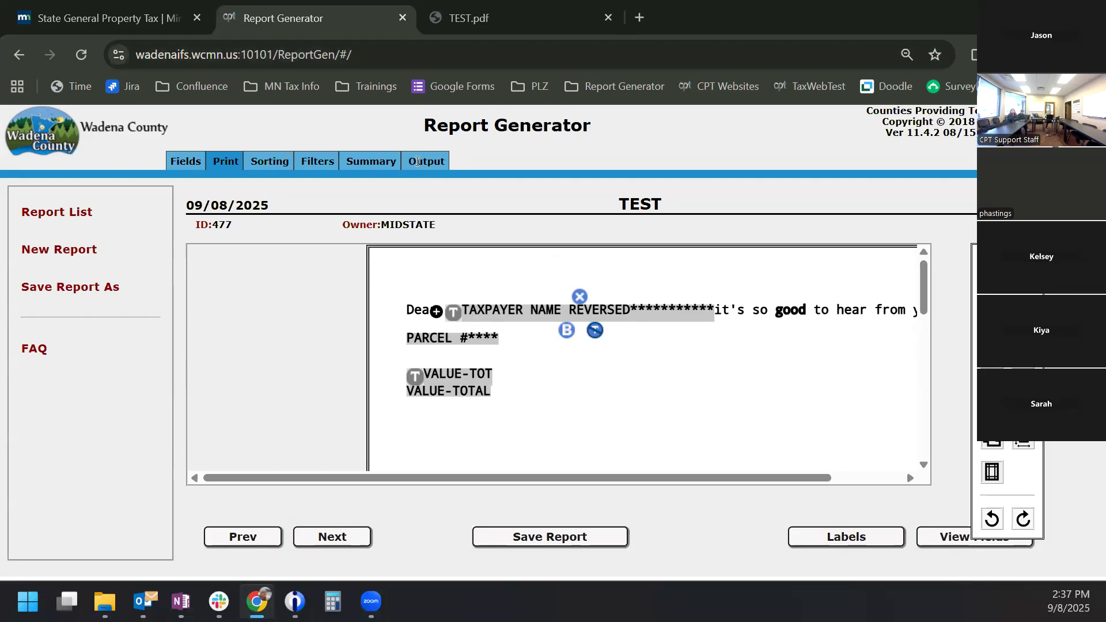
pyautogui.click(417, 527)
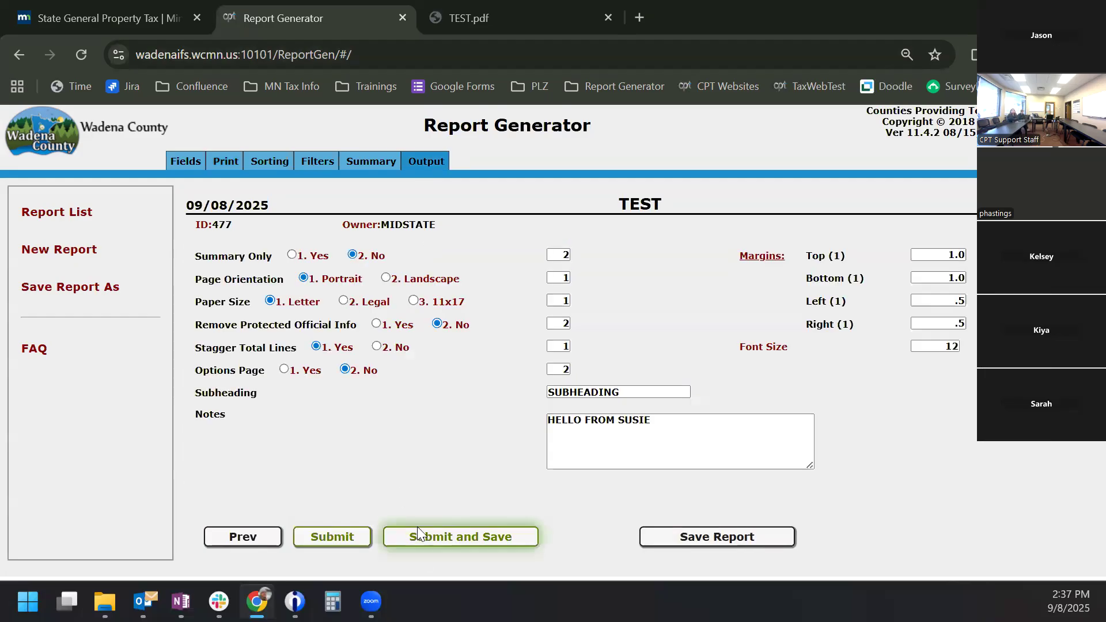
pyautogui.click(499, 371)
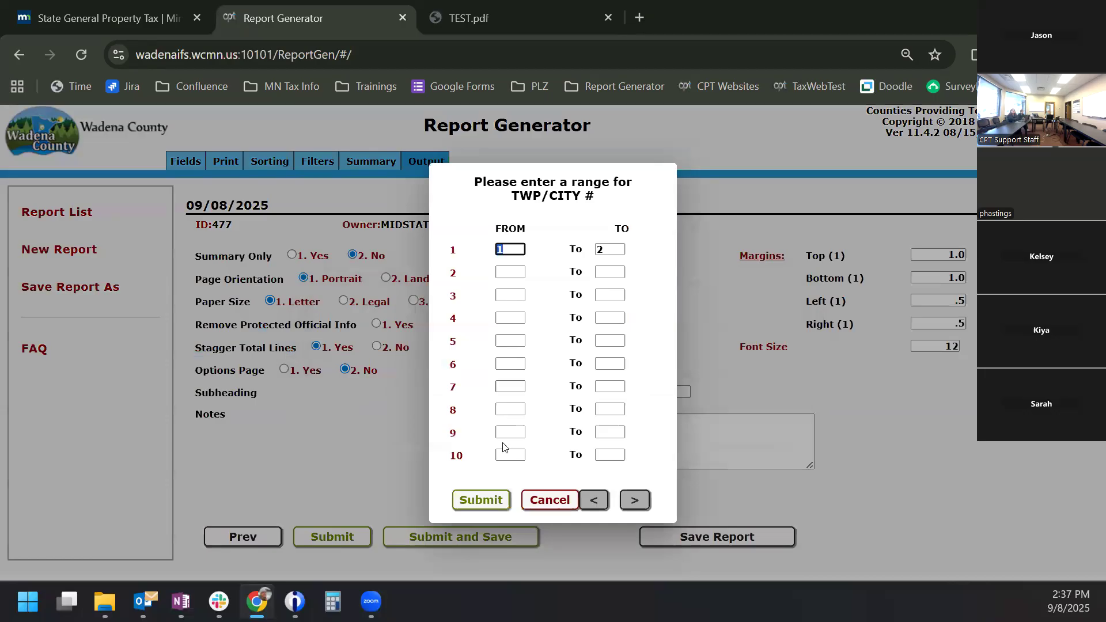
pyautogui.click(487, 498)
pyautogui.click(487, 498)
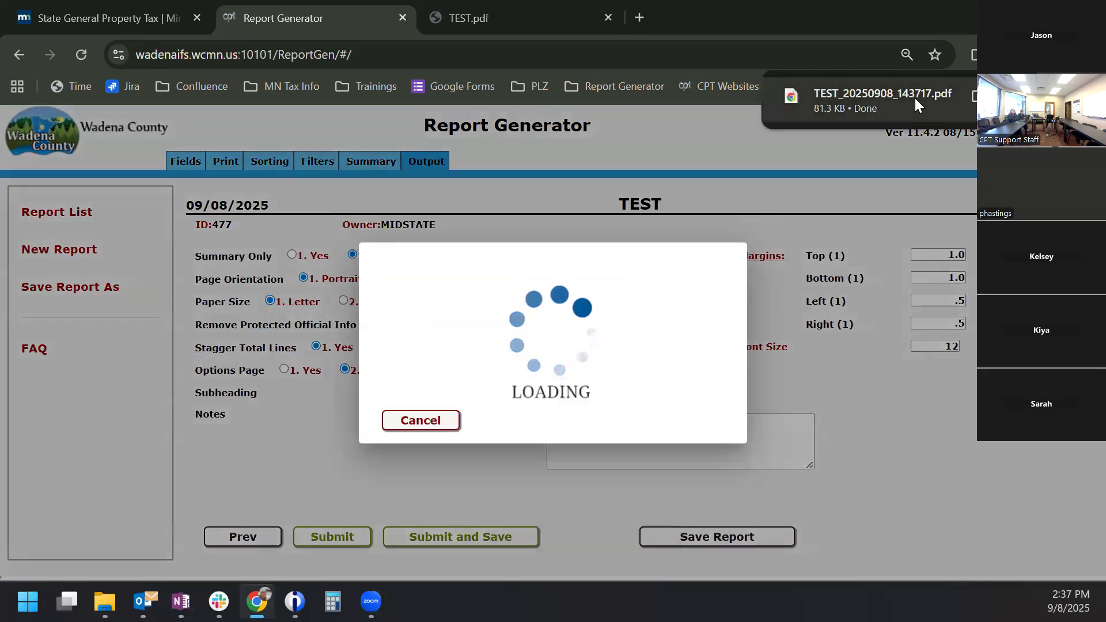
pyautogui.click(914, 95)
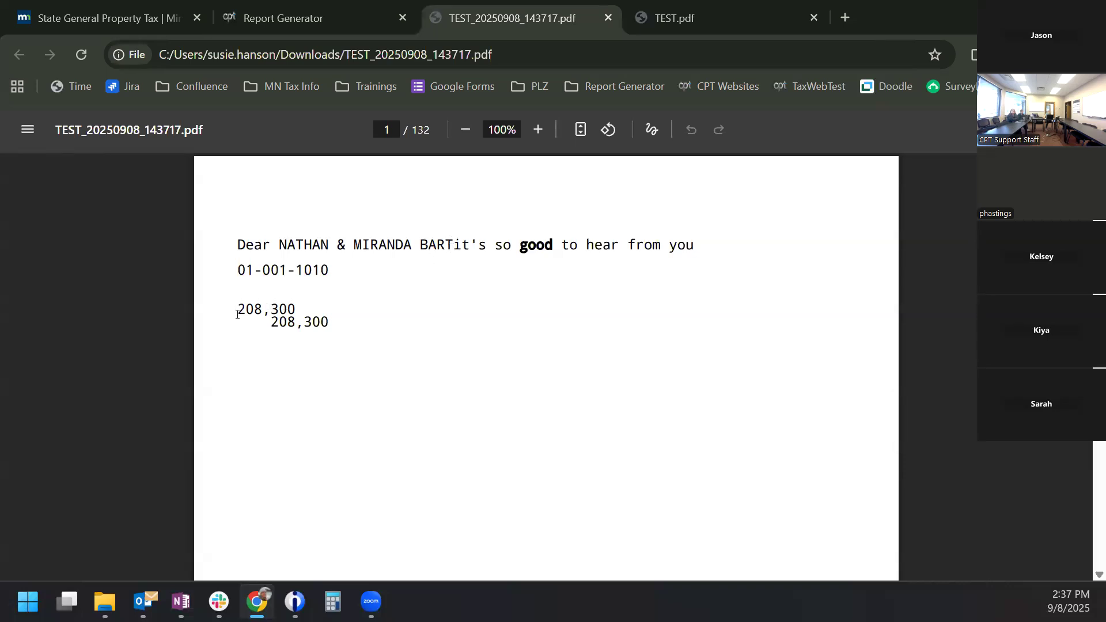
# Return to the Report Generator's print layout and remove the greeting row and the empty row above the PARCEL # field
pyautogui.click(313, 8)
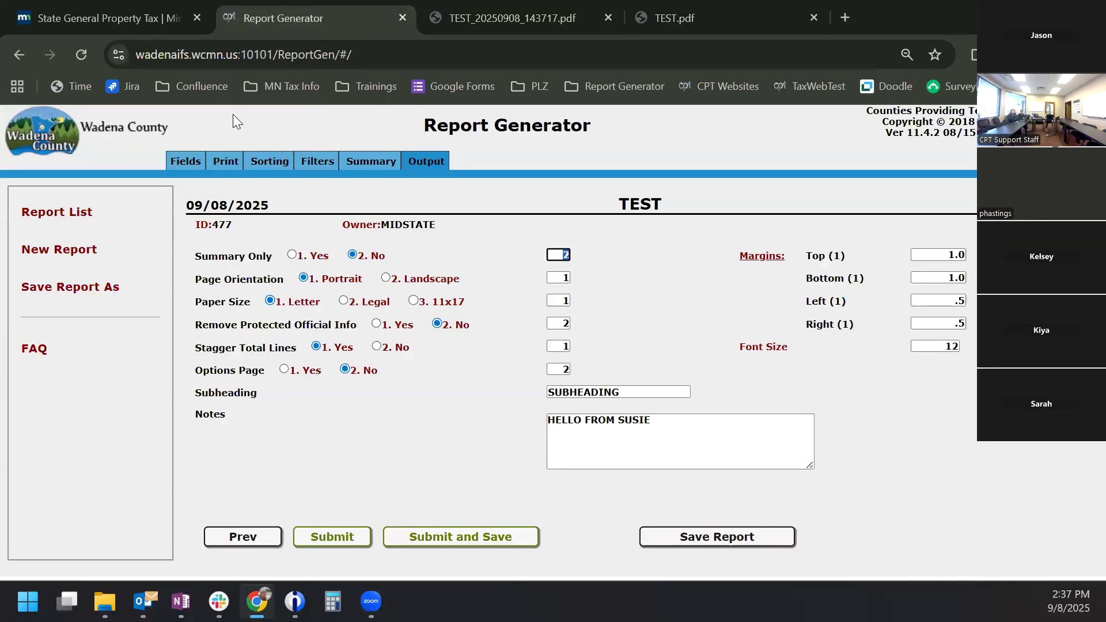
pyautogui.click(214, 163)
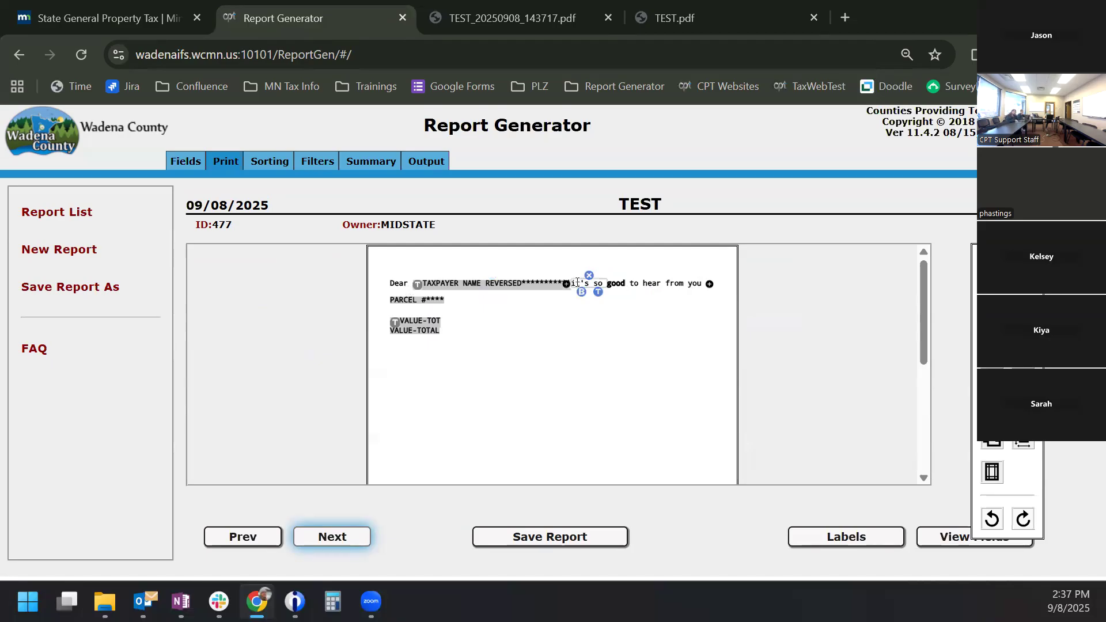
pyautogui.click(711, 282)
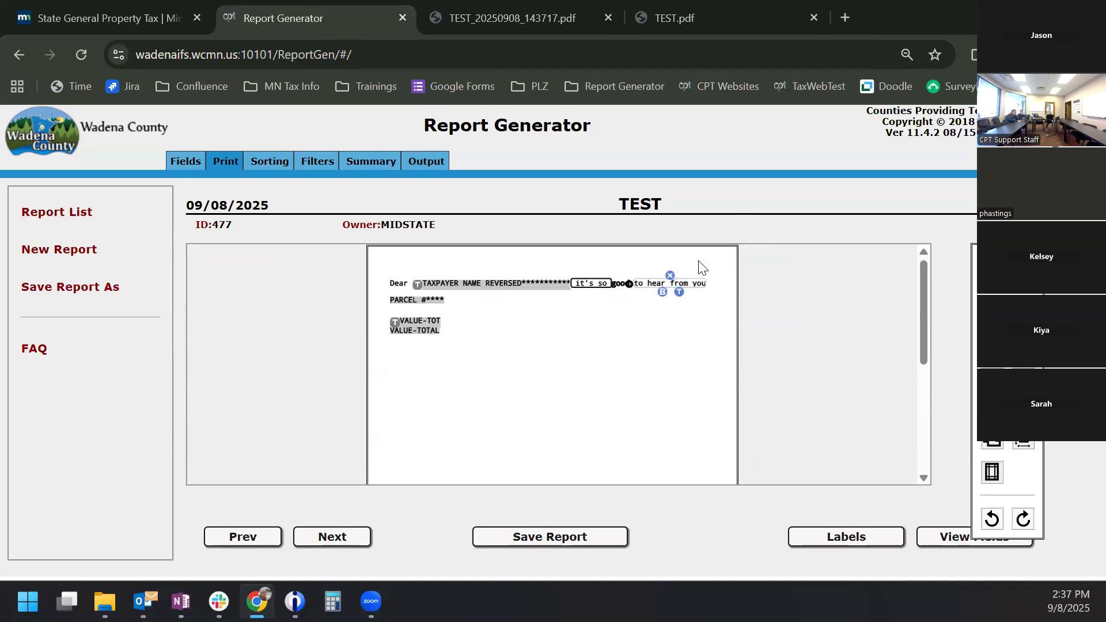
pyautogui.click(385, 282)
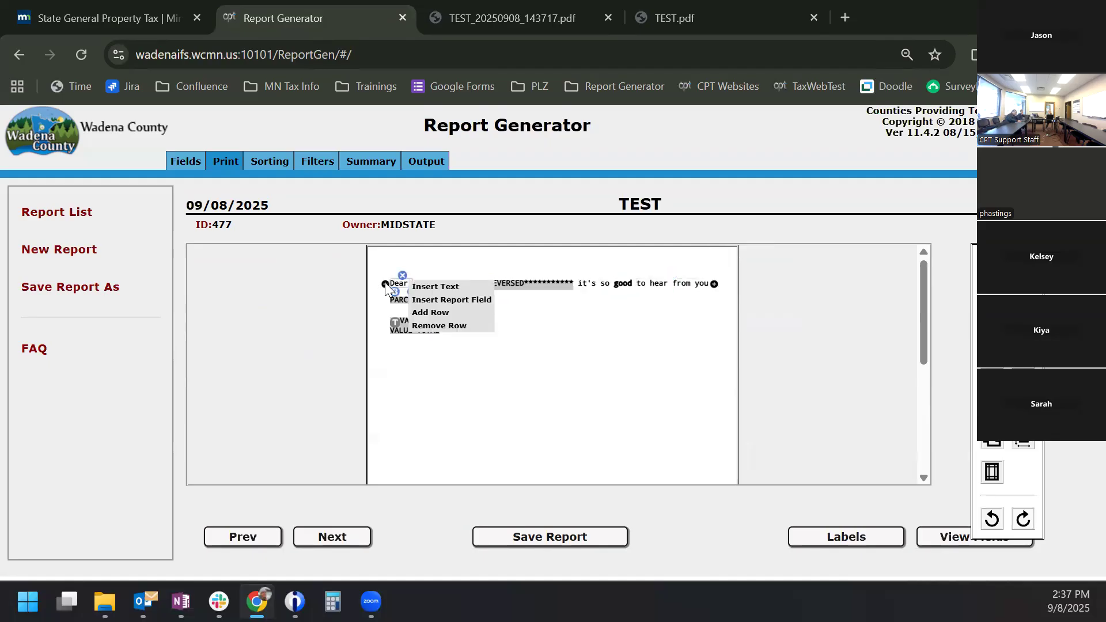
pyautogui.click(435, 325)
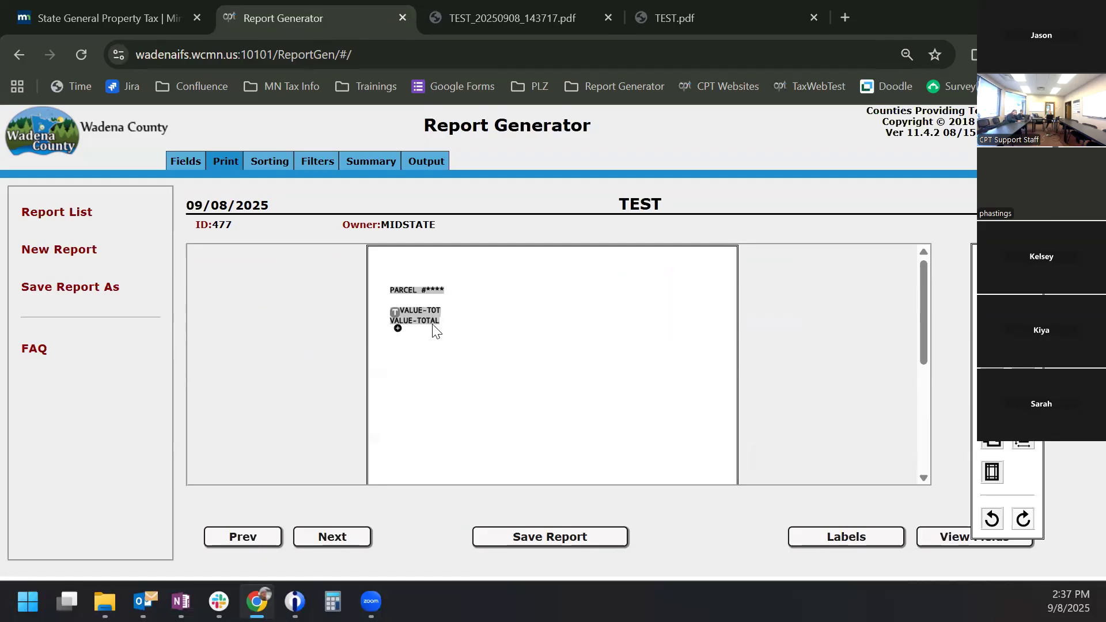
pyautogui.click(398, 285)
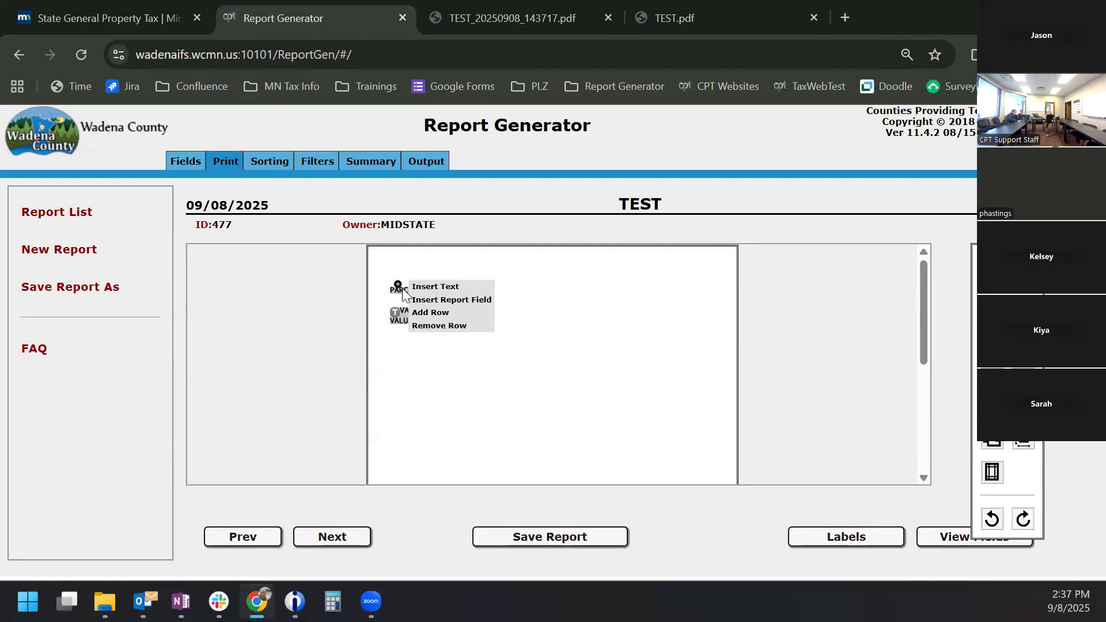
pyautogui.click(428, 325)
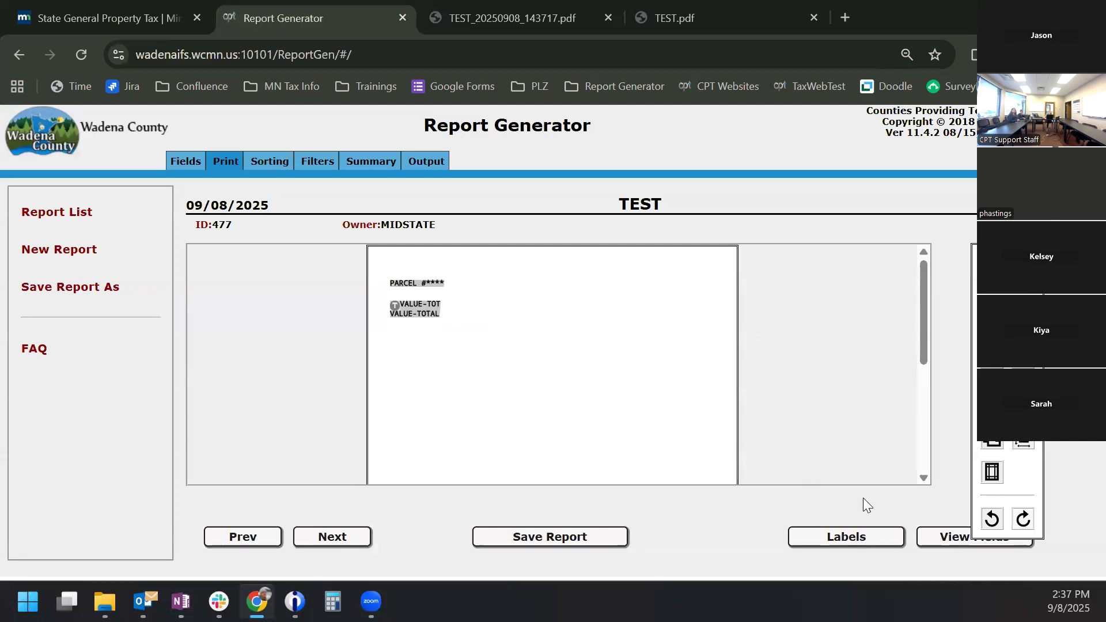
# Review the report's field list and choose the Avery 5160 (3x10) preset in the label setup
pyautogui.click(954, 534)
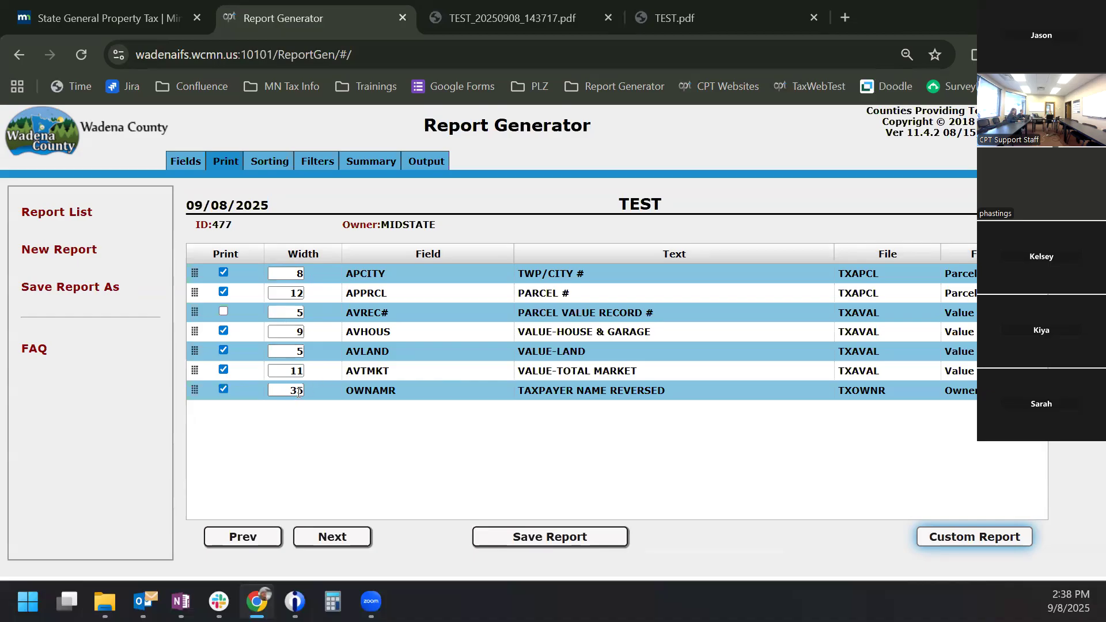
pyautogui.click(923, 536)
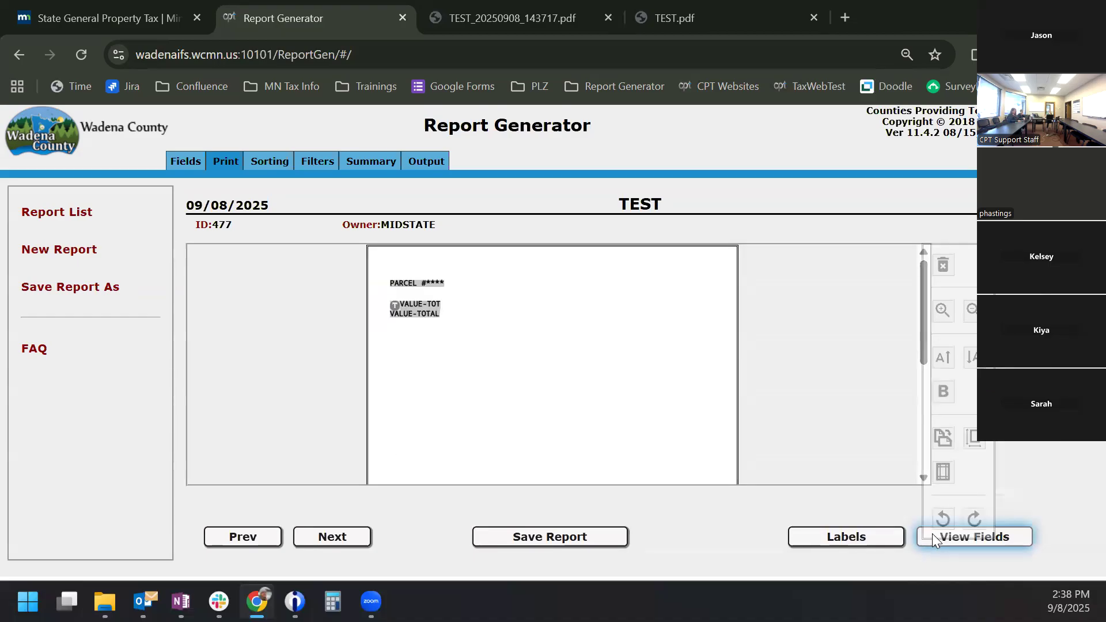
pyautogui.click(845, 537)
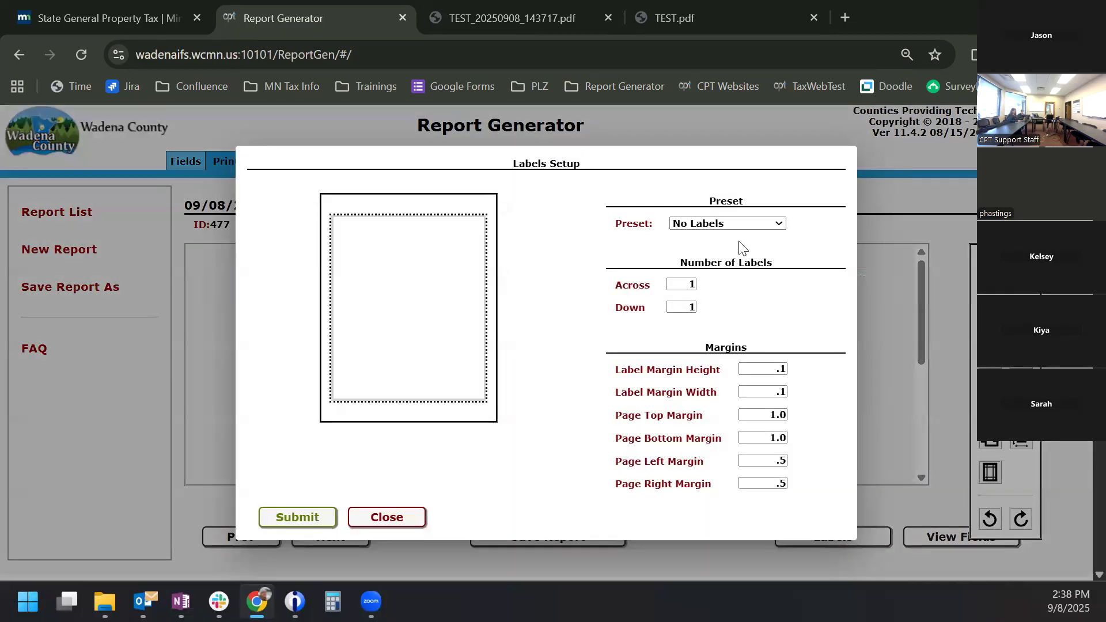
pyautogui.click(714, 227)
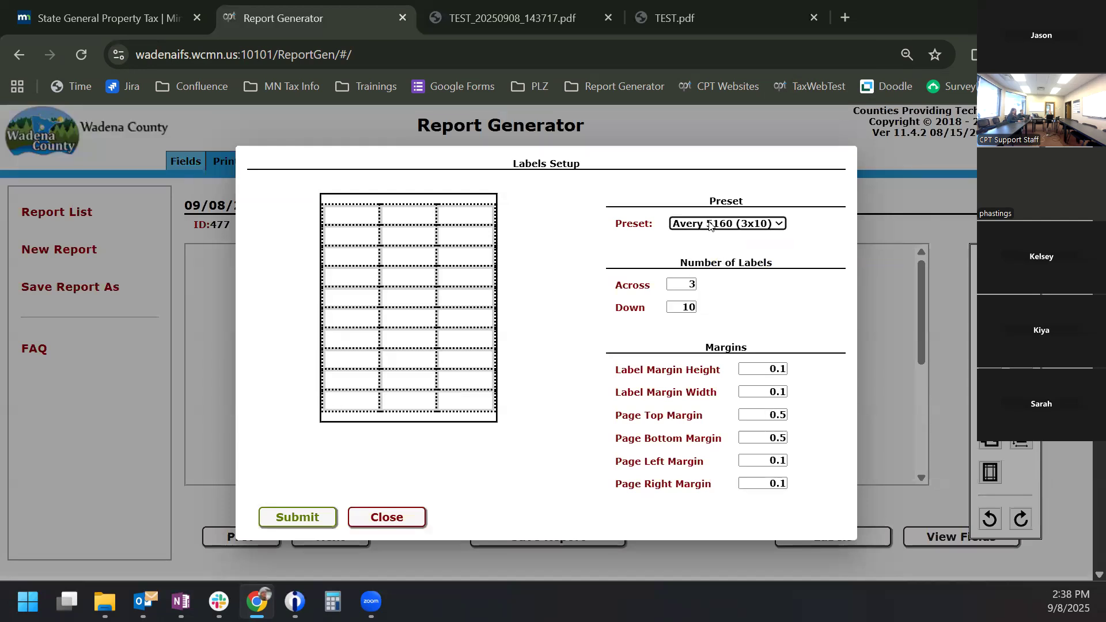
# Try the Avery 5163 (2x4) label preset with 3 labels across
pyautogui.click(715, 228)
pyautogui.click(721, 282)
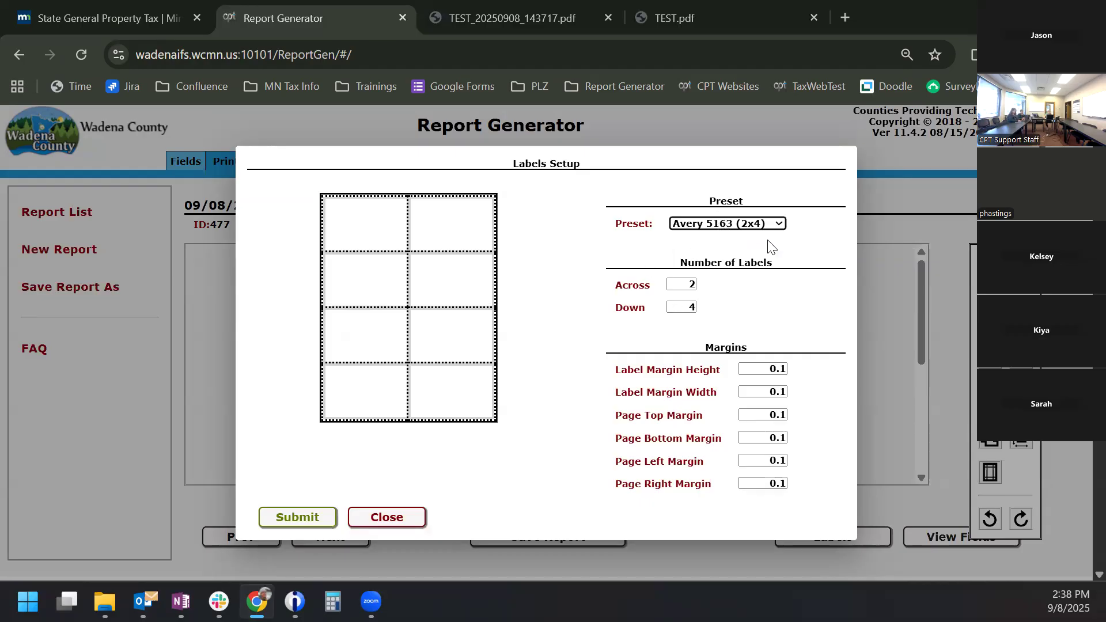
pyautogui.doubleClick(675, 285)
pyautogui.write('3')
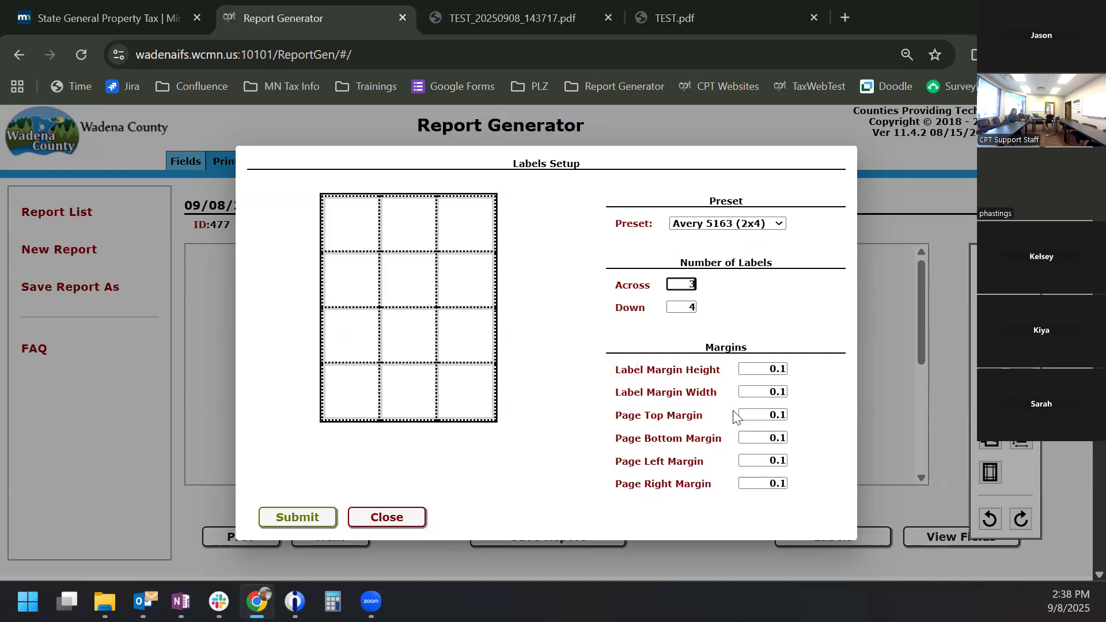
# Switch the label preset to Avery 5160 (3x10) and apply it to the print layout
pyautogui.click(740, 226)
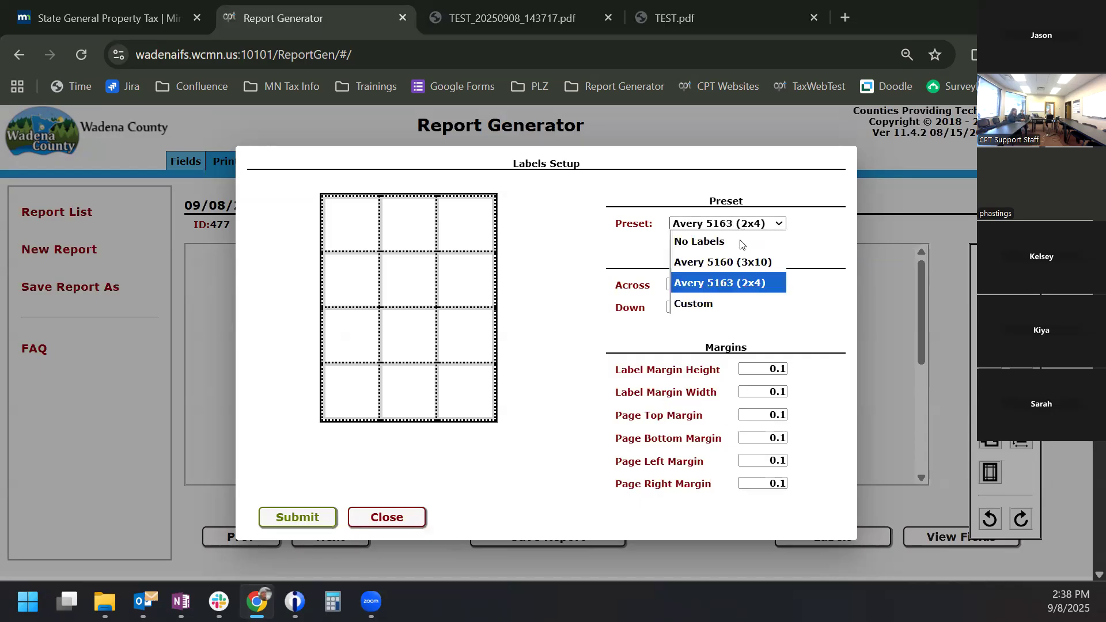
pyautogui.click(744, 262)
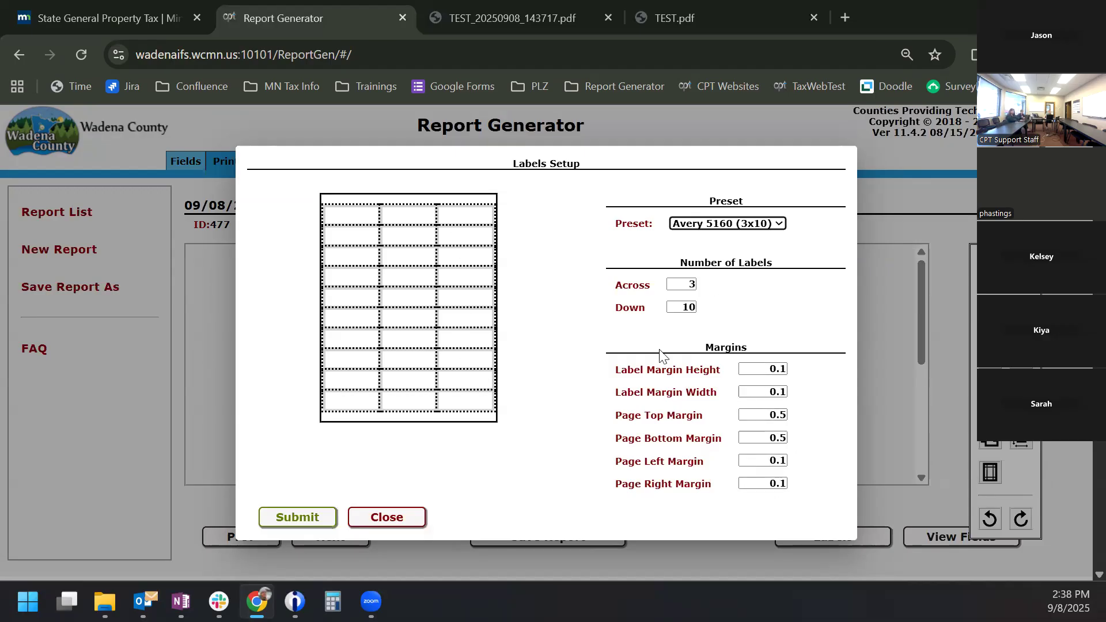
pyautogui.click(325, 522)
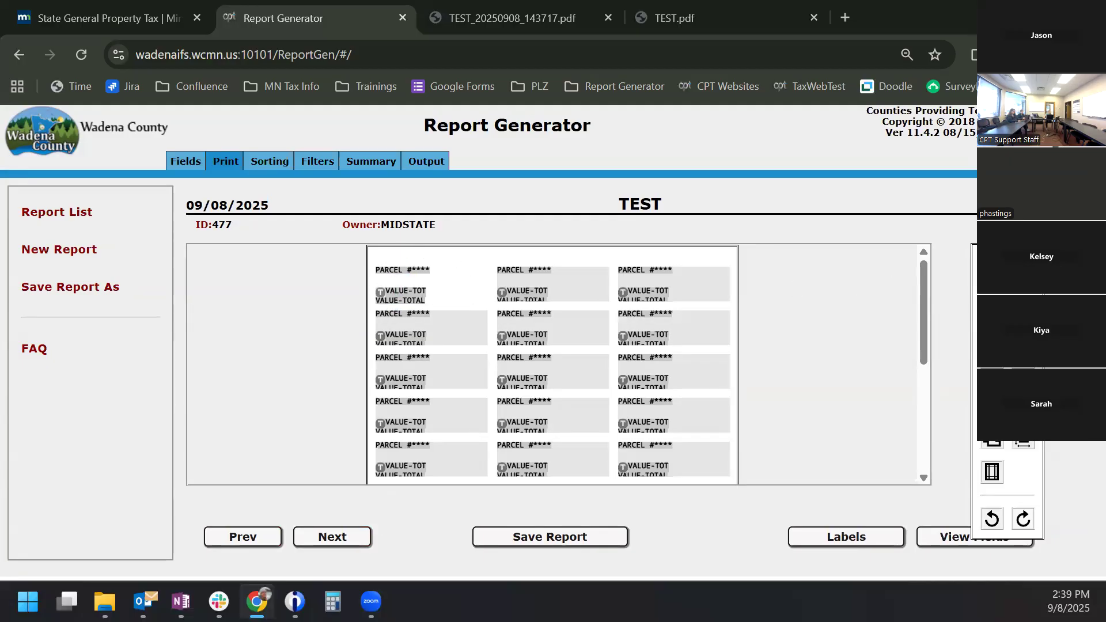
# Remove the empty row between the PARCEL # and VALUE-TOTAL MARKET fields on the label
pyautogui.click(992, 263)
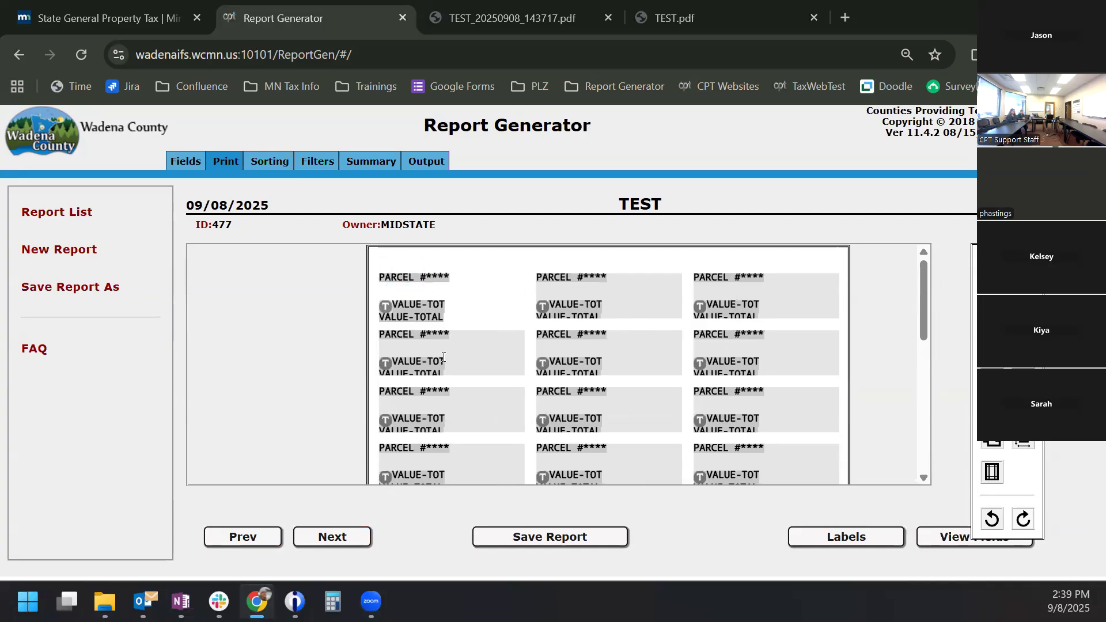
pyautogui.click(389, 287)
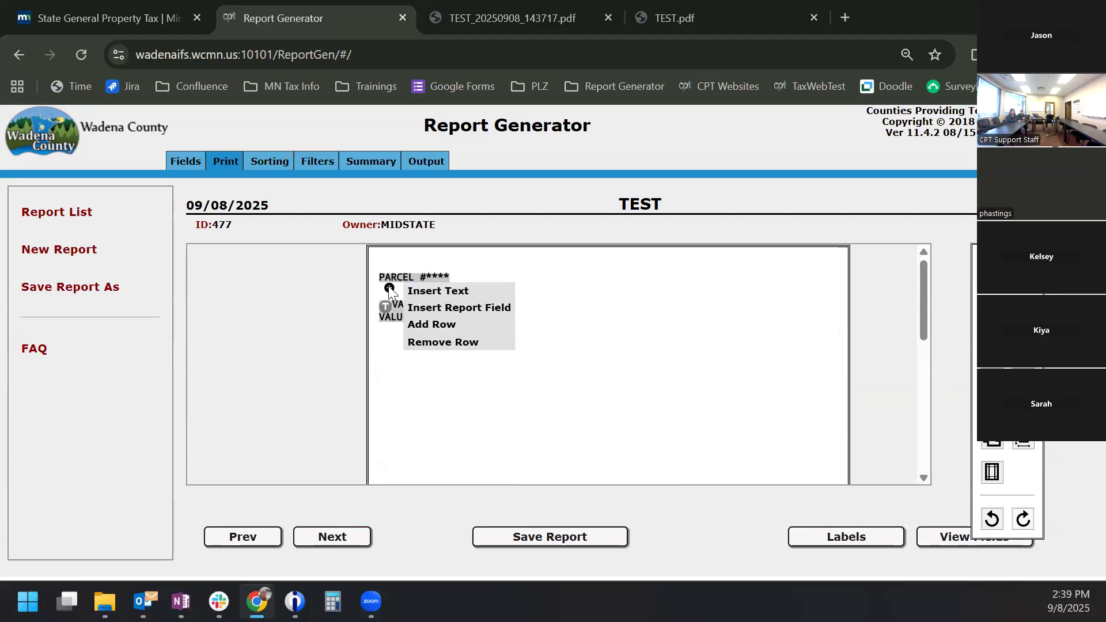
pyautogui.click(443, 341)
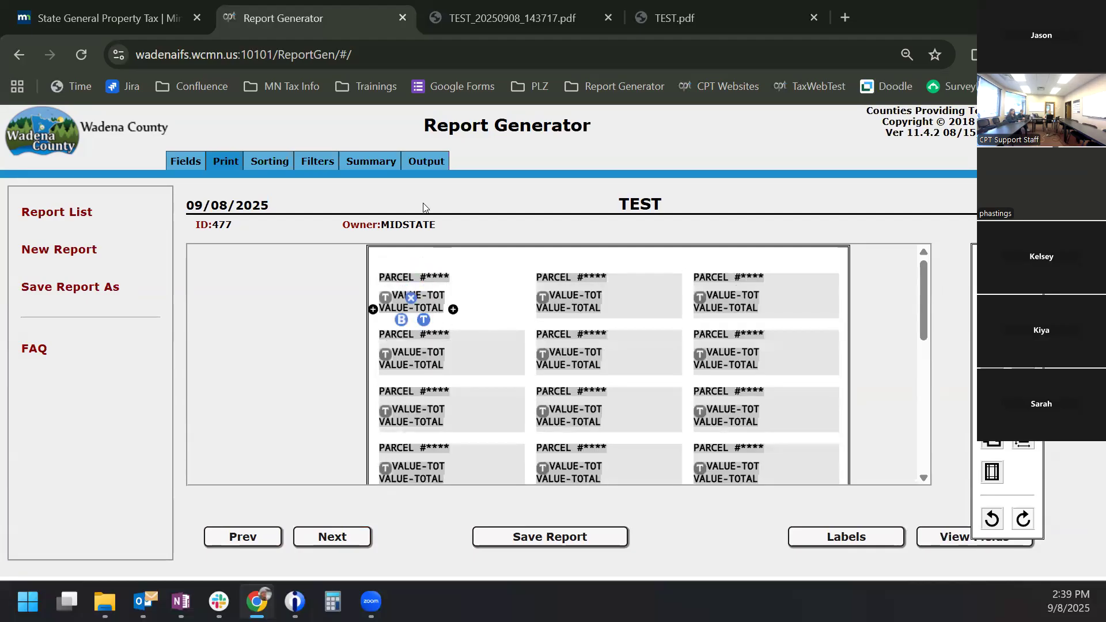
# Submit and save the label report using the Tax New Years Files and open the downloaded PDF
pyautogui.click(428, 162)
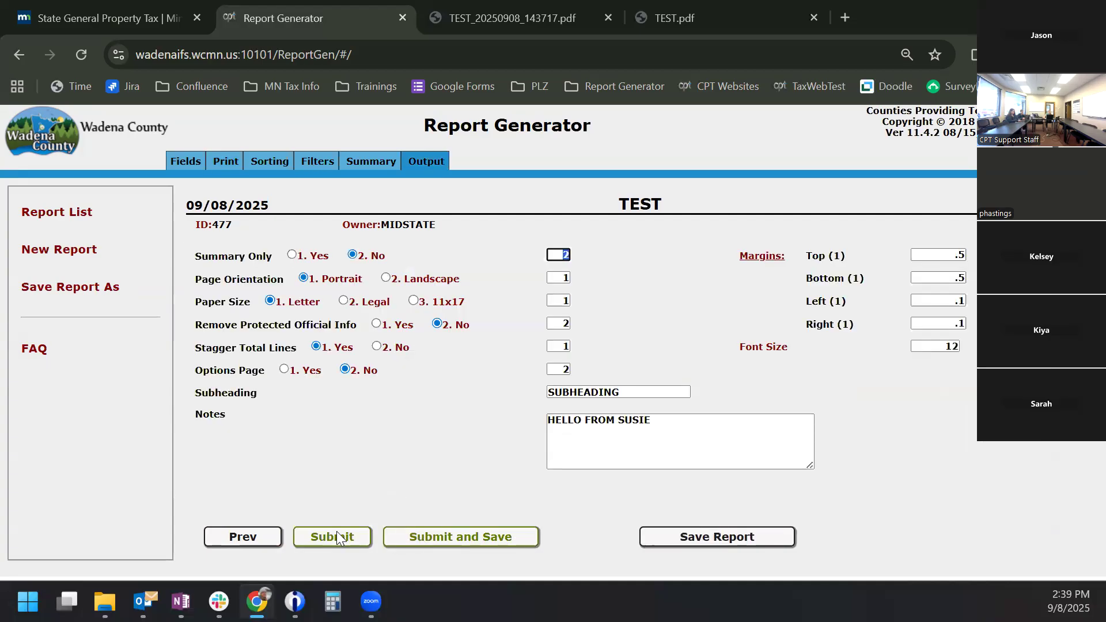
pyautogui.click(424, 534)
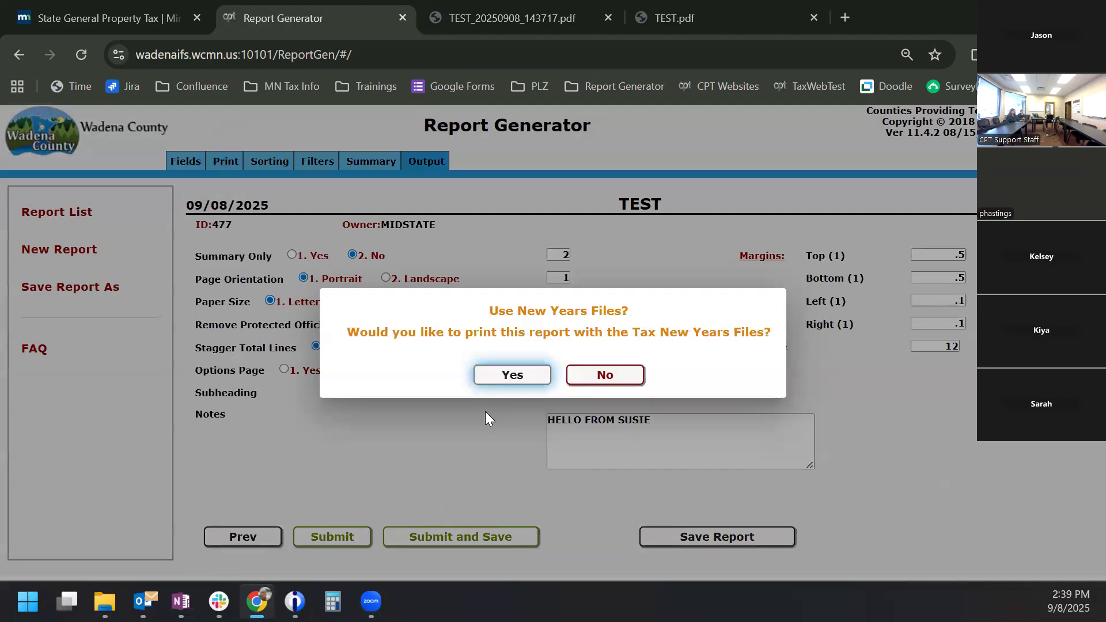
pyautogui.click(527, 374)
pyautogui.click(490, 499)
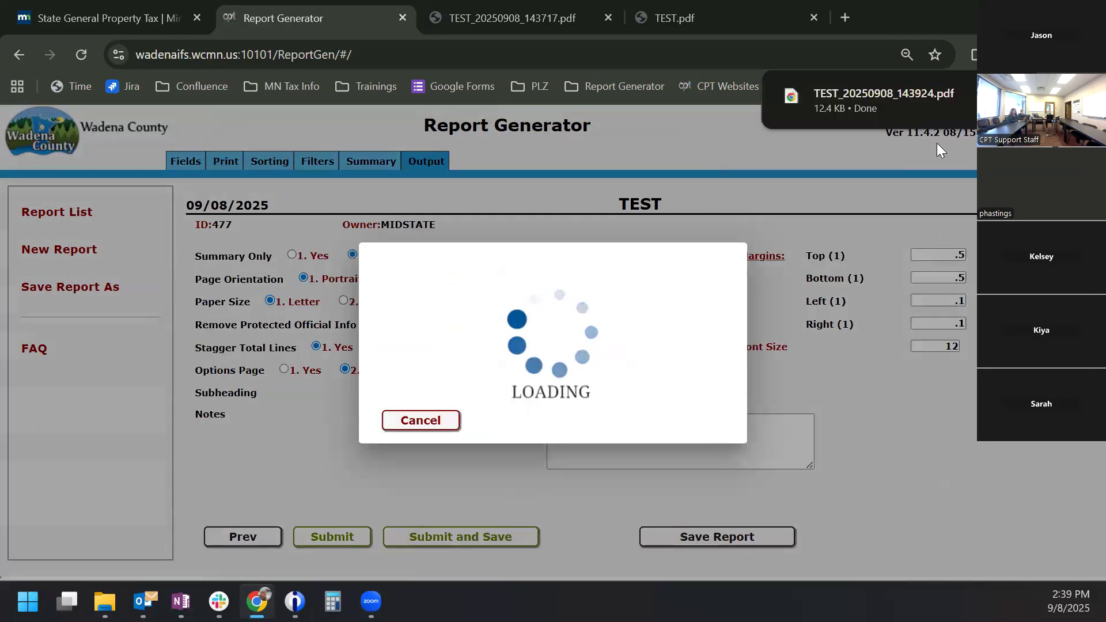
pyautogui.click(920, 106)
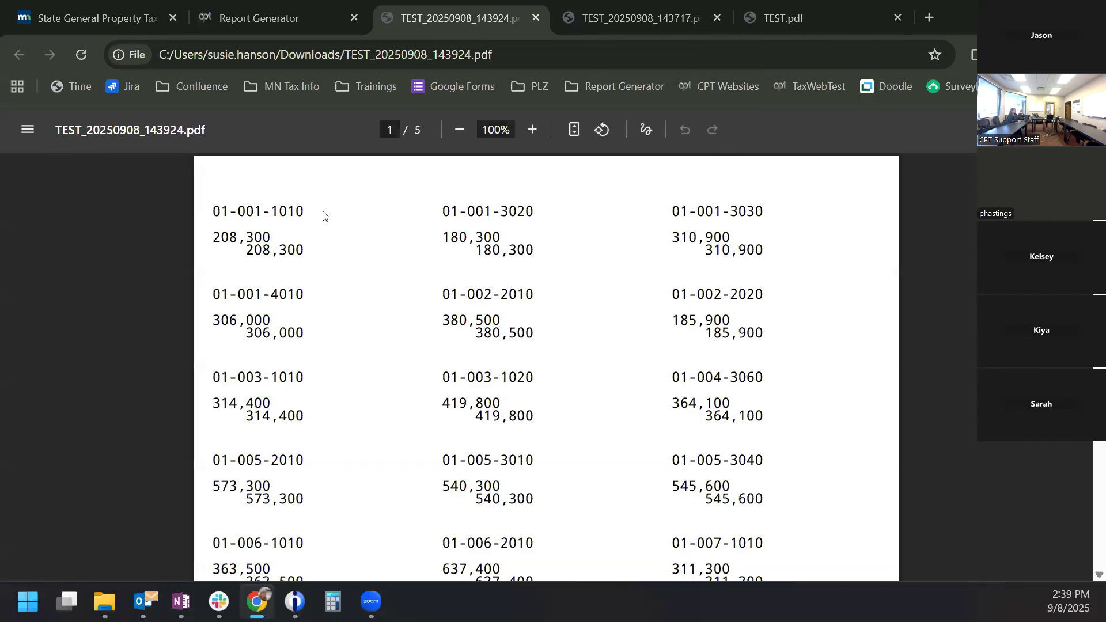
# Examine the parcel labels and their layout across all pages of the generated PDF
pyautogui.scroll(-5, 269, 305)
pyautogui.scroll(-20, 269, 305)
pyautogui.scroll(-14, 269, 312)
pyautogui.scroll(-15, 261, 311)
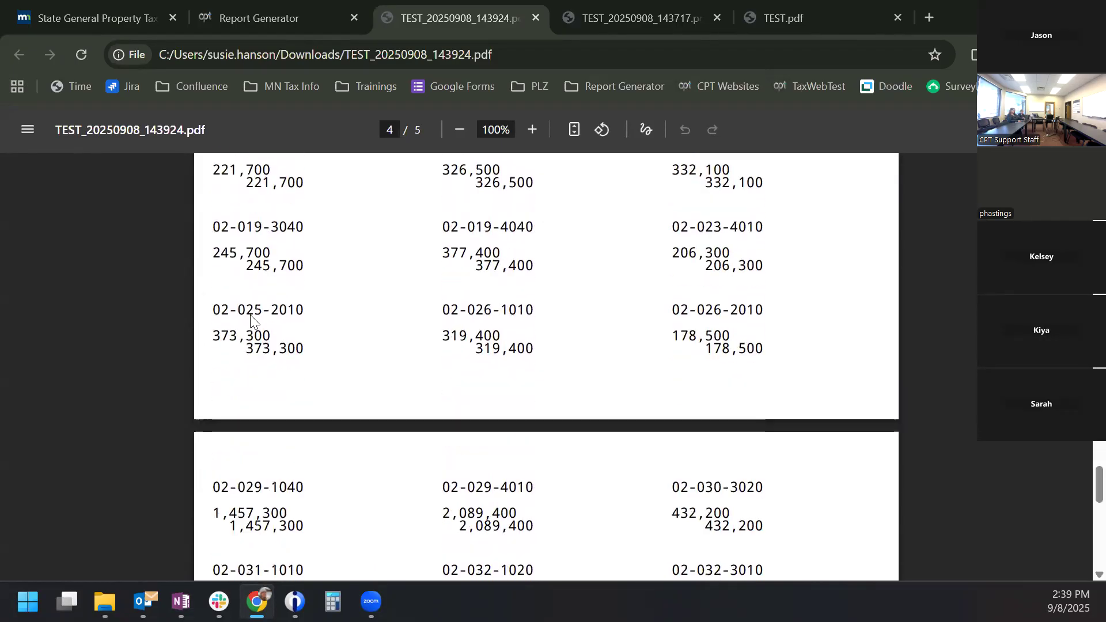
pyautogui.scroll(-8, 250, 315)
pyautogui.scroll(-3, 251, 317)
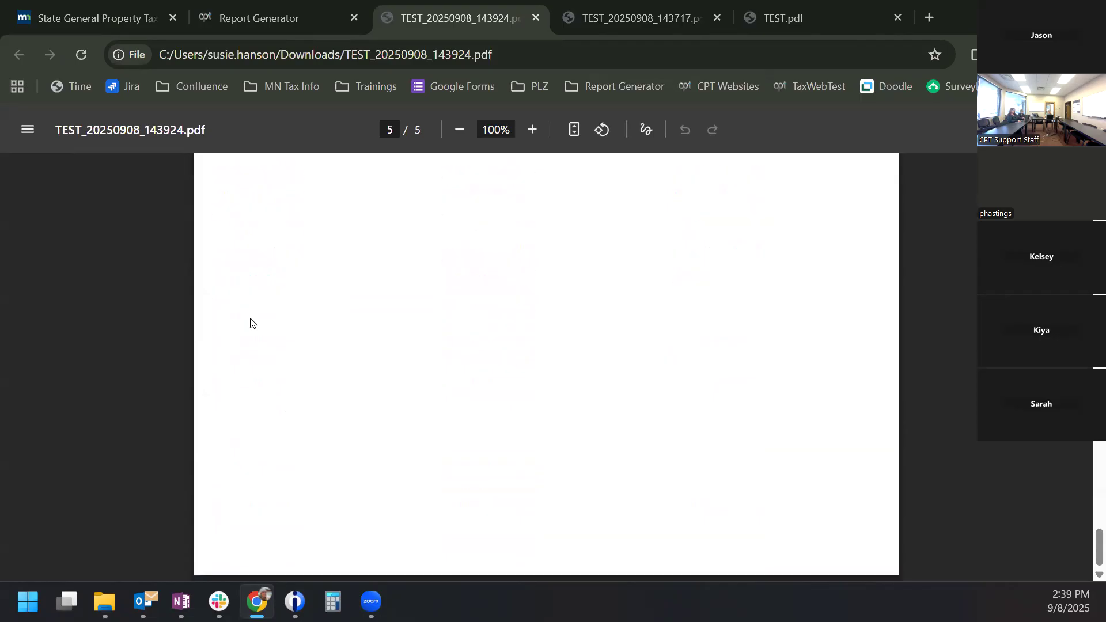
pyautogui.scroll(10, 250, 322)
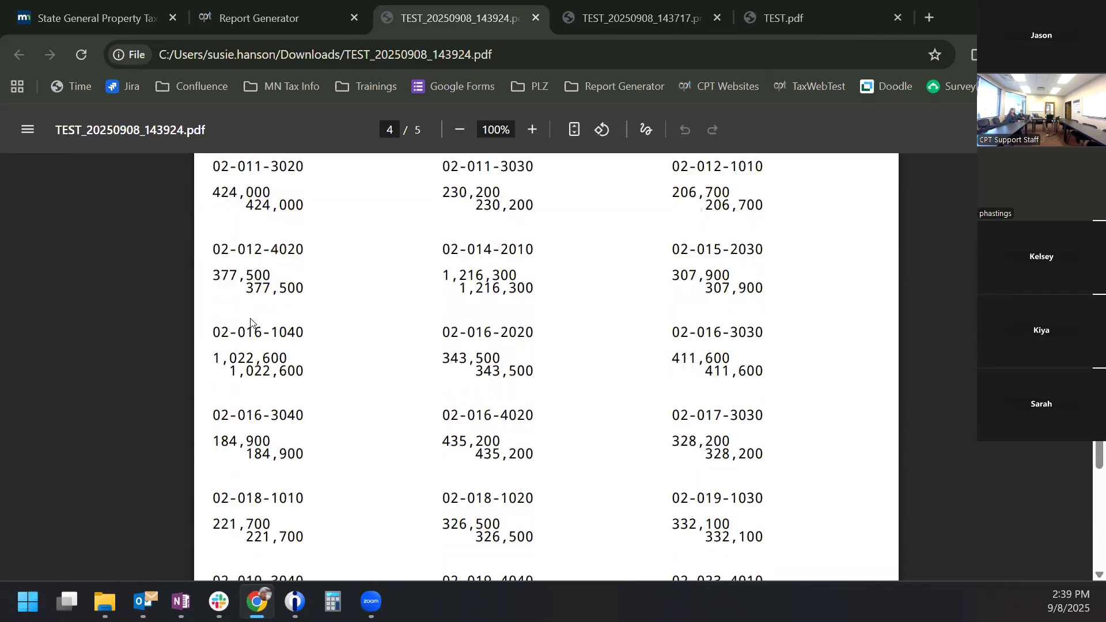
pyautogui.scroll(5, 248, 312)
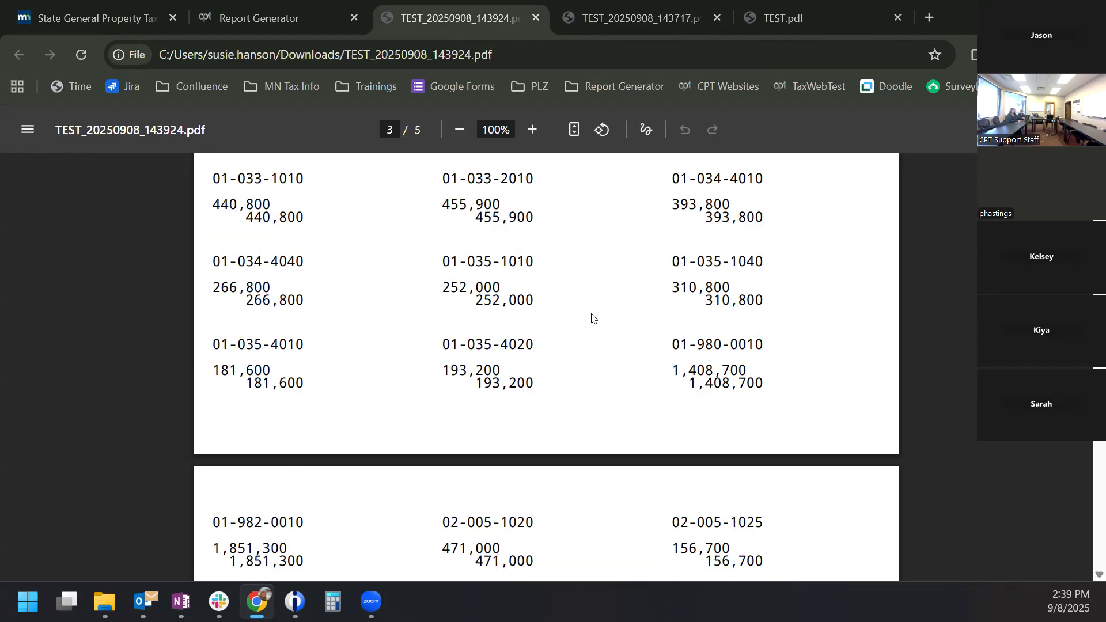
pyautogui.scroll(1, 594, 320)
pyautogui.scroll(10, 595, 320)
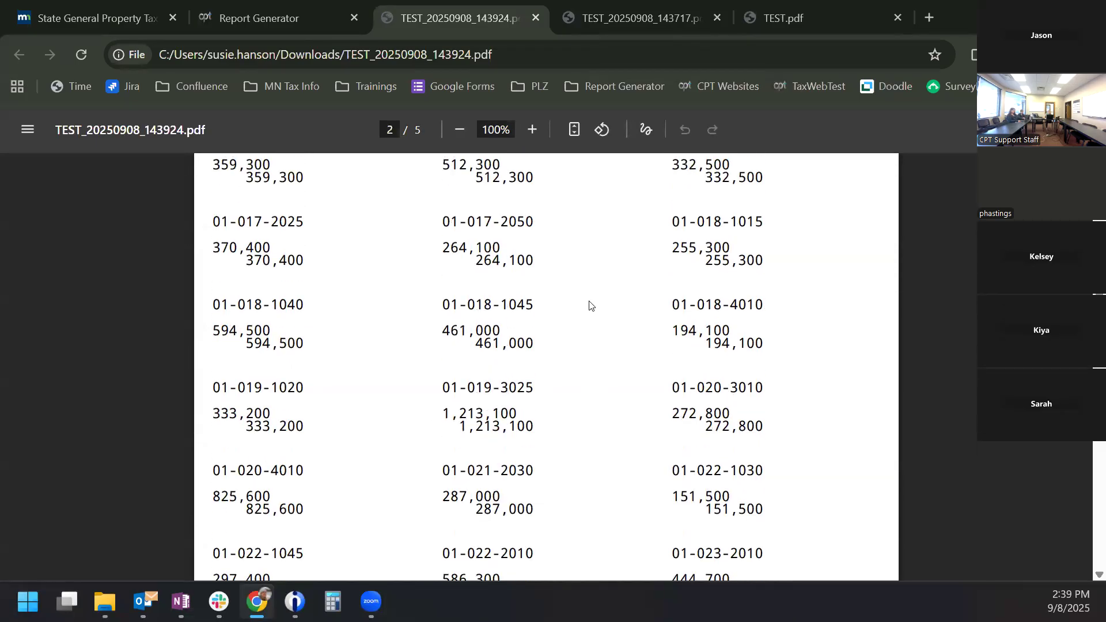
pyautogui.scroll(8, 589, 306)
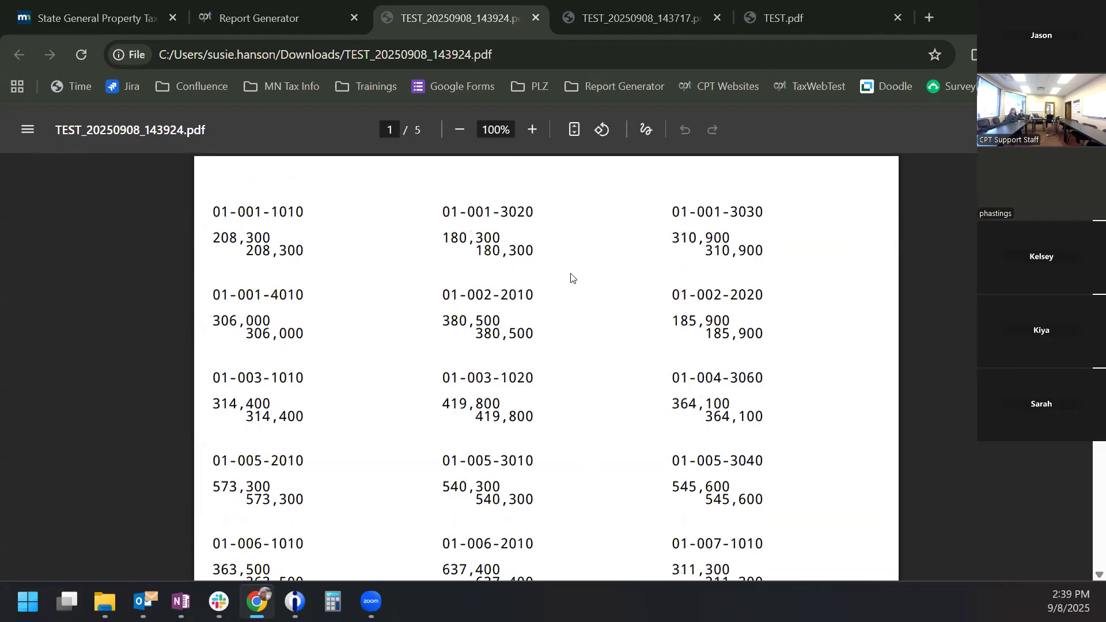
# Close the three open TEST PDFs and return to the Report Generator
pyautogui.click(536, 18)
pyautogui.click(536, 20)
pyautogui.click(536, 19)
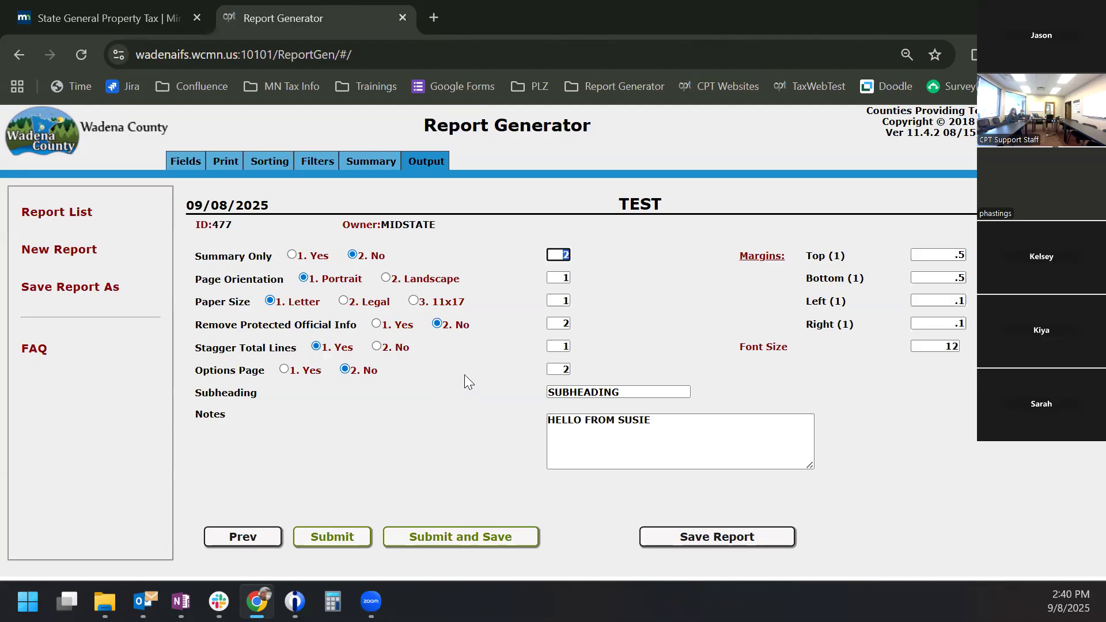
# Go back to the Report List, sort it by Last Run with the newest first, and view the TEST report's note
pyautogui.click(74, 211)
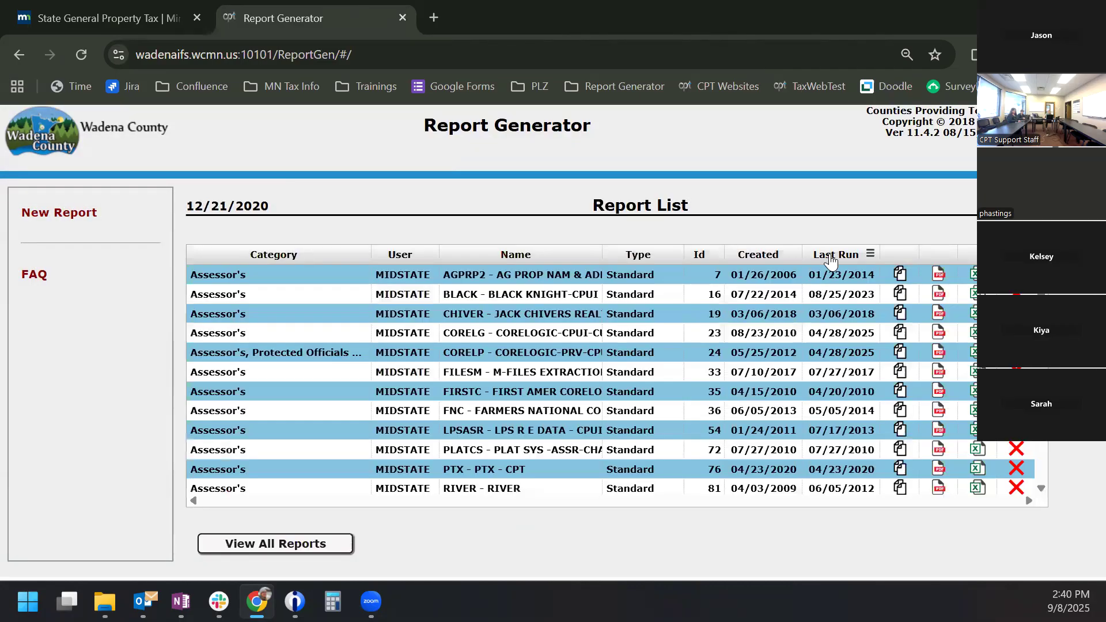
pyautogui.click(830, 258)
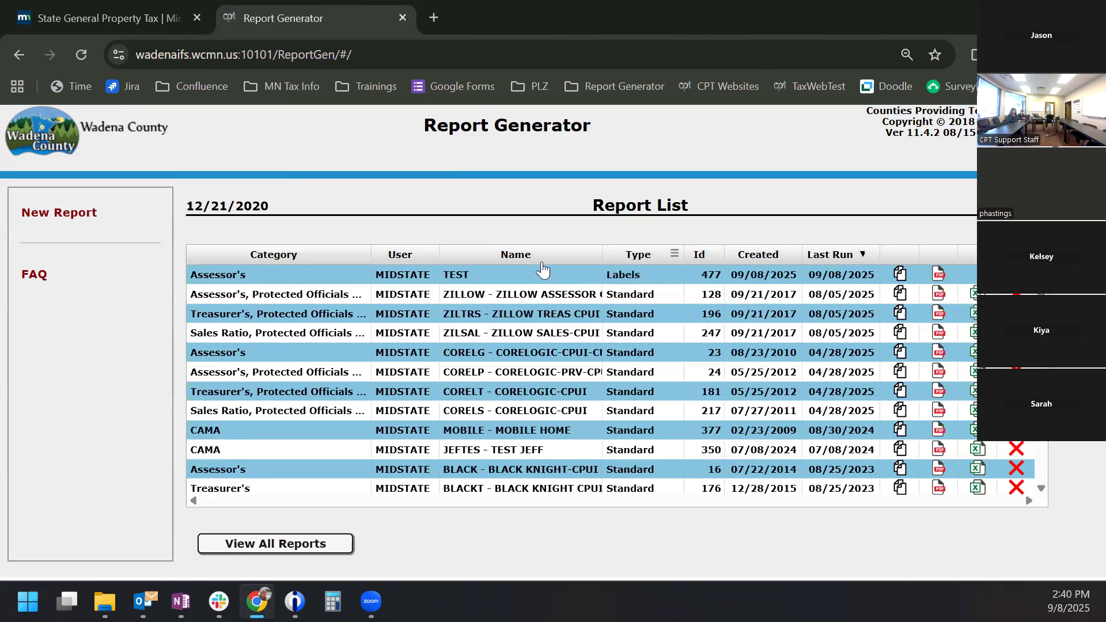
pyautogui.moveTo(488, 274)
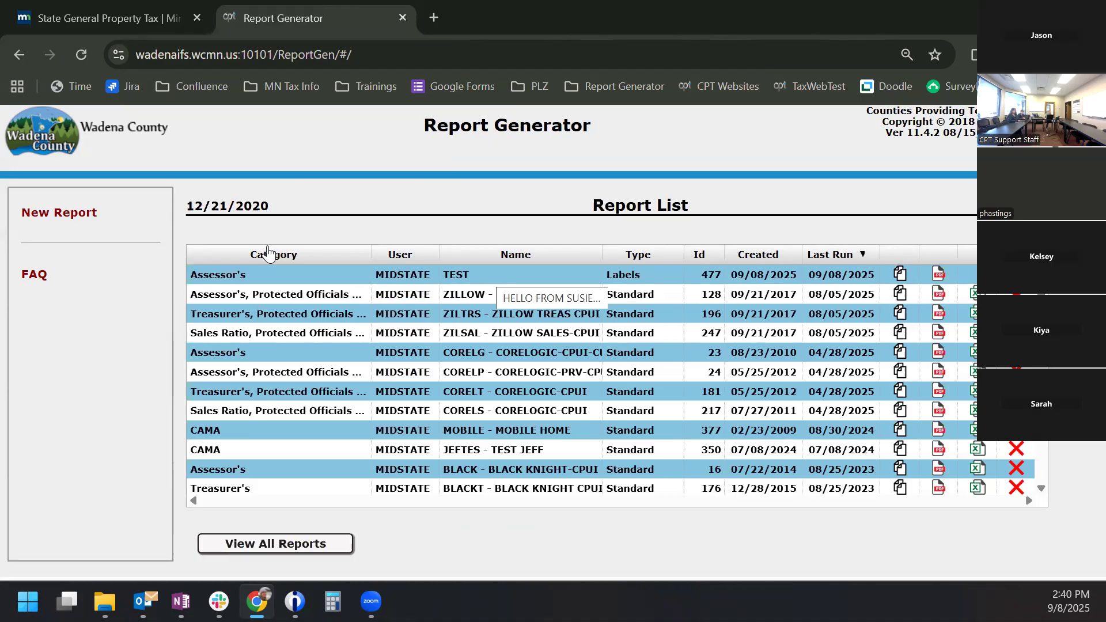
# Create a new report named TEST for user MIDSTATE in the CAMA category
pyautogui.click(67, 219)
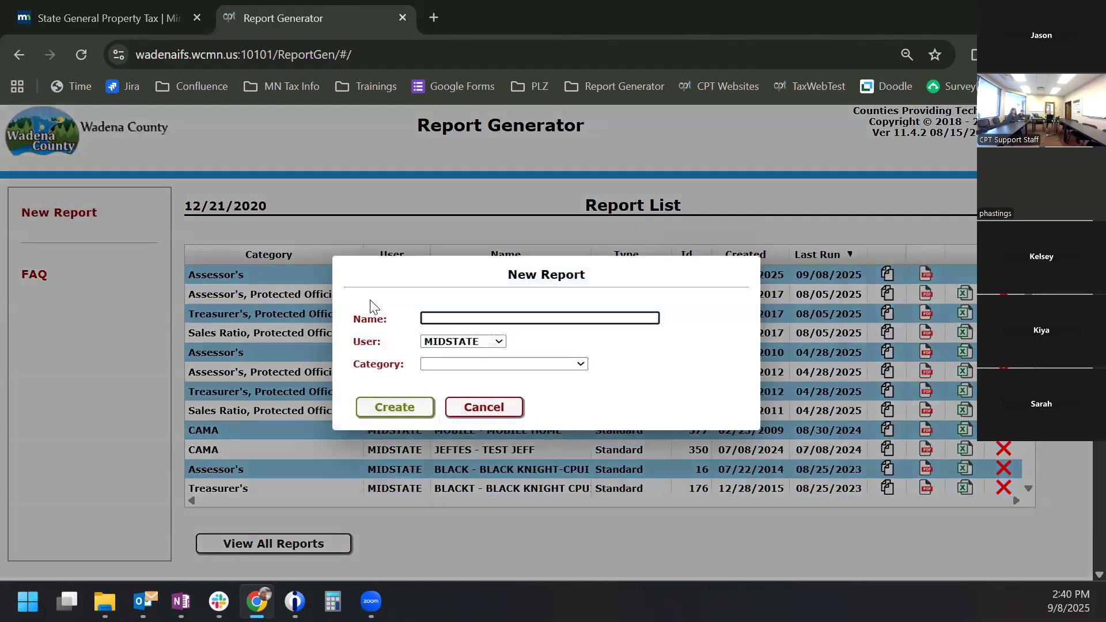
pyautogui.write('TEST')
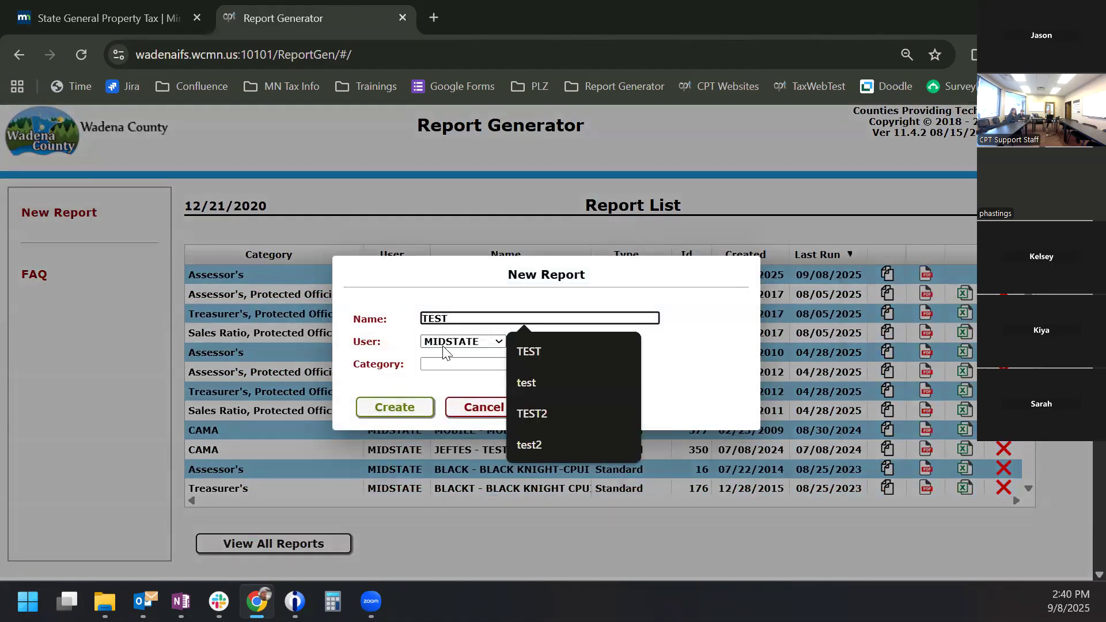
pyautogui.click(460, 365)
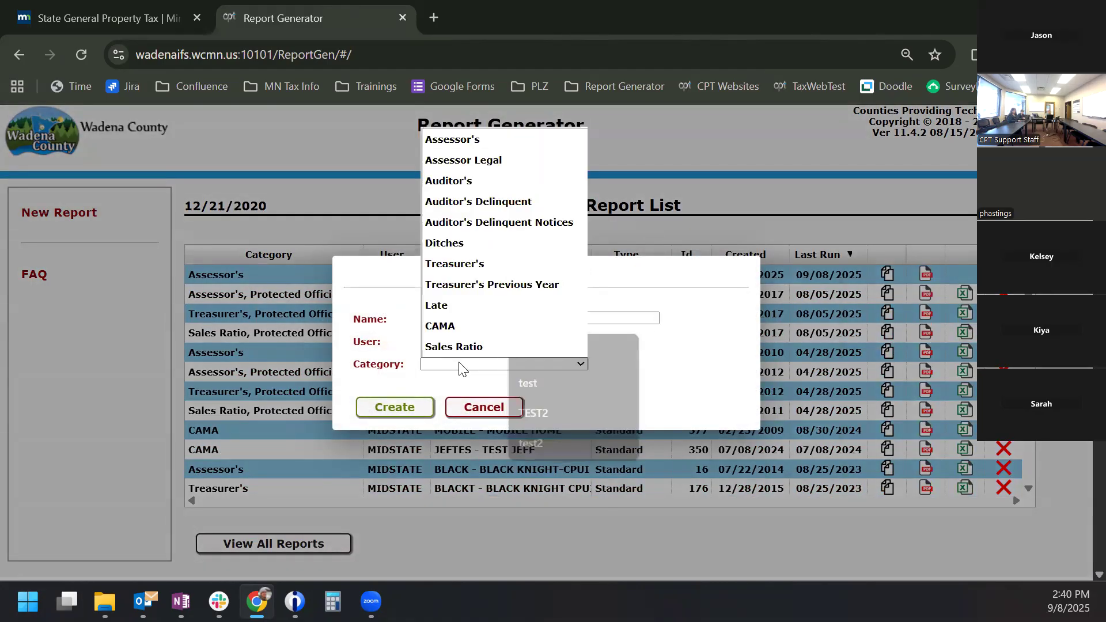
pyautogui.click(460, 323)
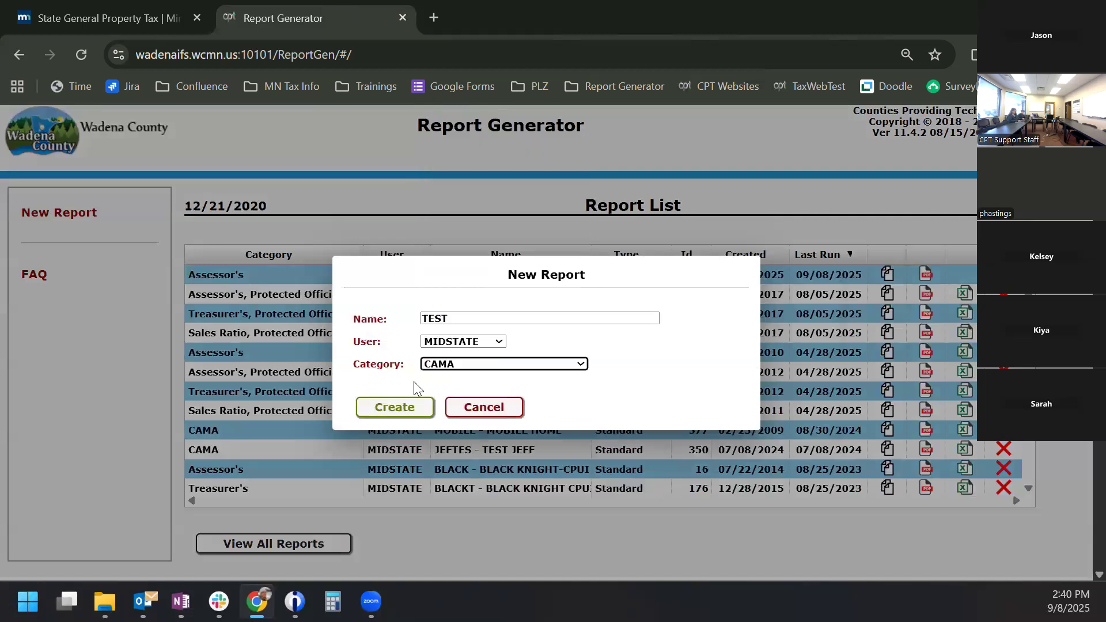
pyautogui.click(395, 409)
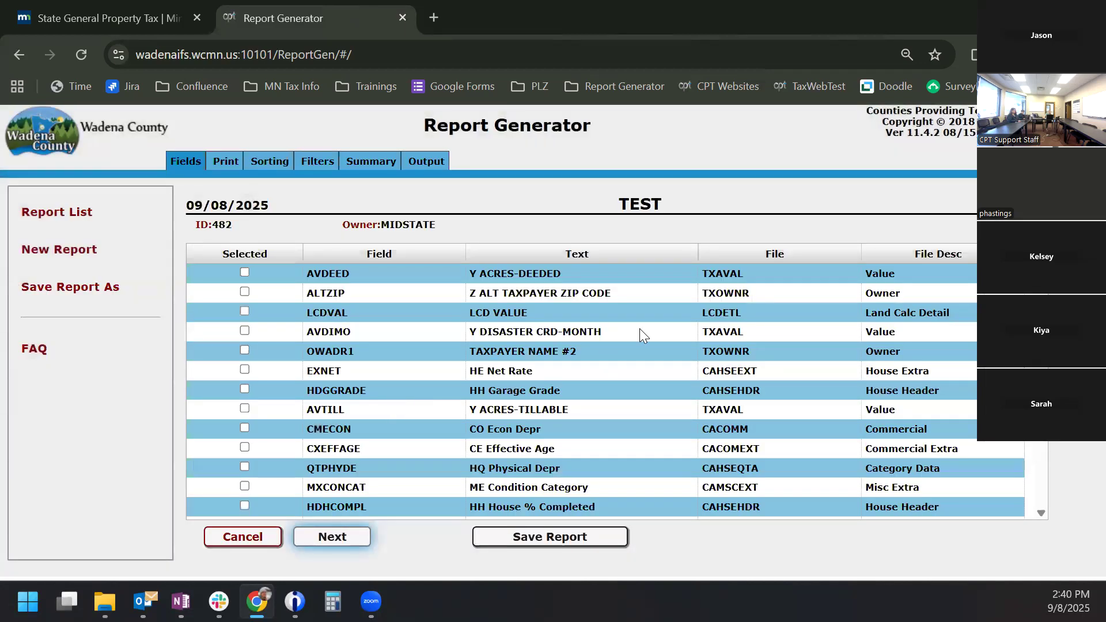
# Select the X PARCEL NUMBER and HQA Minor Category fields, filtering the field text by "parc" and "hqa" to find them
pyautogui.click(690, 256)
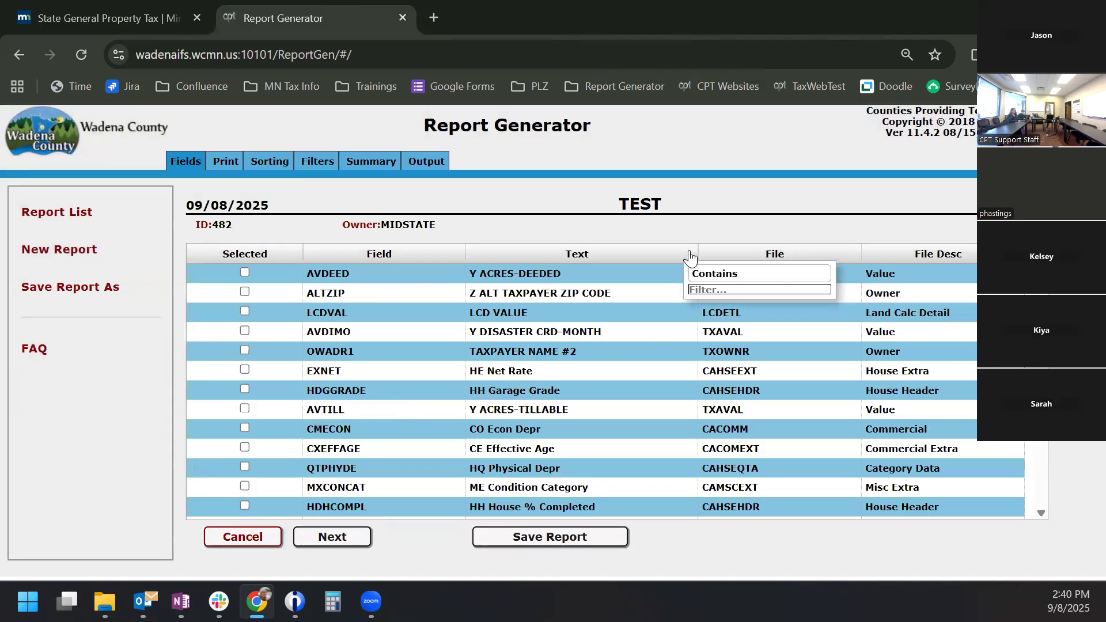
pyautogui.write('parc')
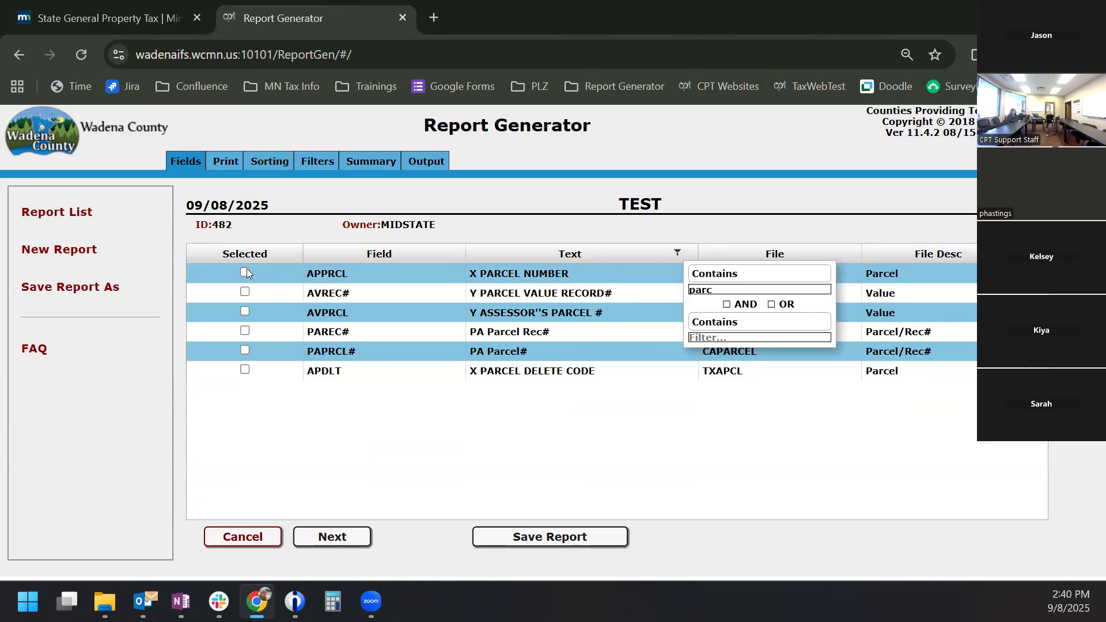
pyautogui.click(245, 271)
pyautogui.click(689, 253)
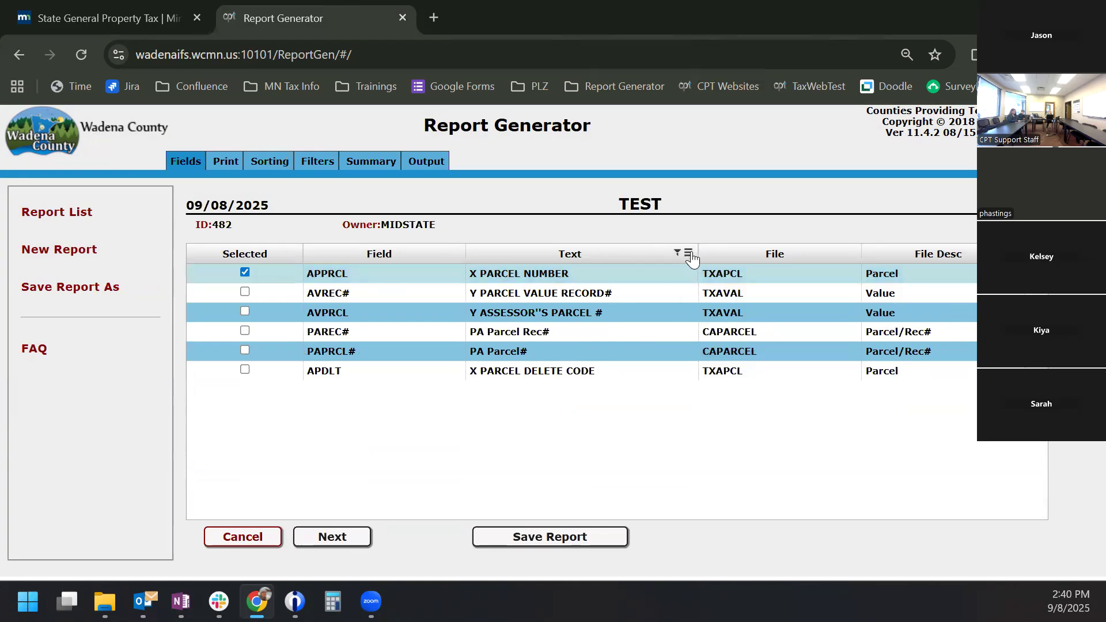
pyautogui.moveTo(714, 289); pyautogui.dragTo(674, 288)
pyautogui.write('hqa')
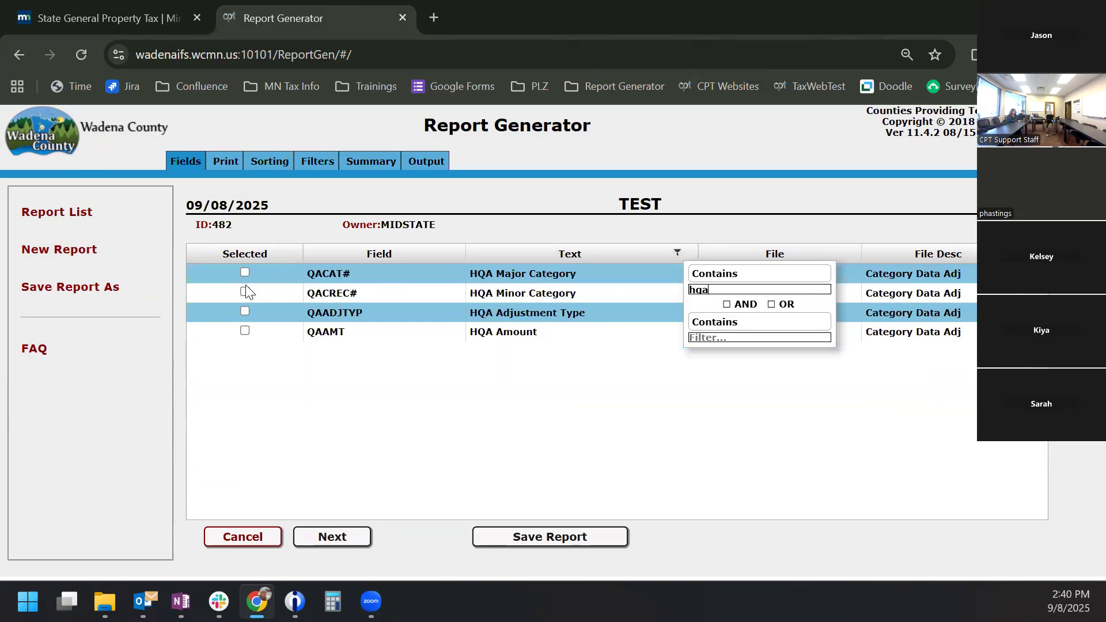
pyautogui.click(246, 292)
pyautogui.click(245, 292)
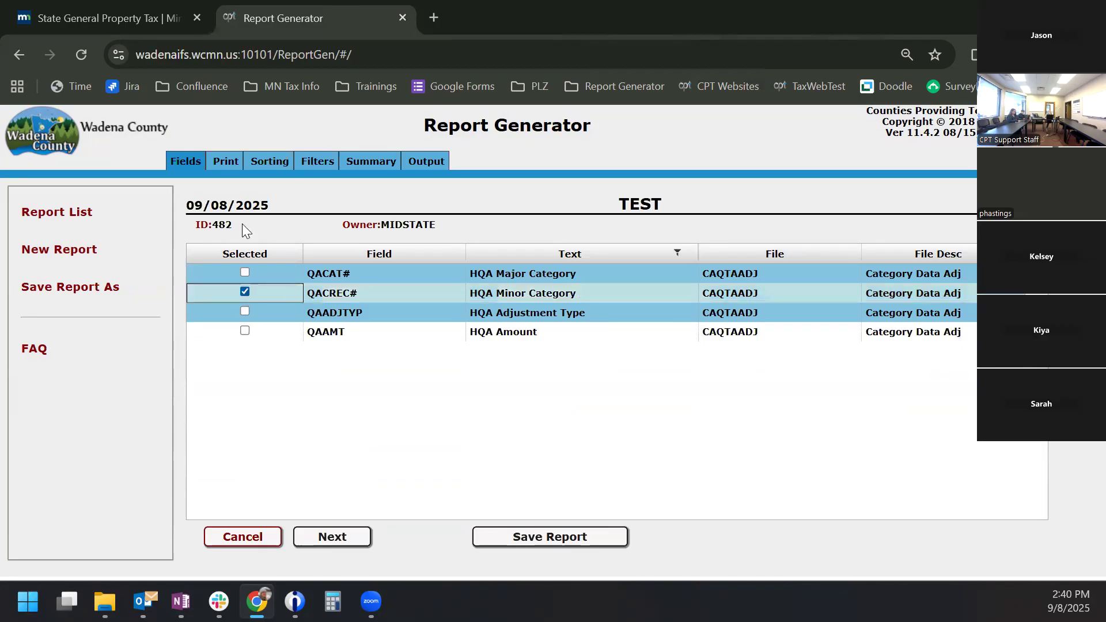
# Add an Equals filter on HQA Minor Category and accept the addition of its required HQA Major Category filter
pyautogui.click(323, 161)
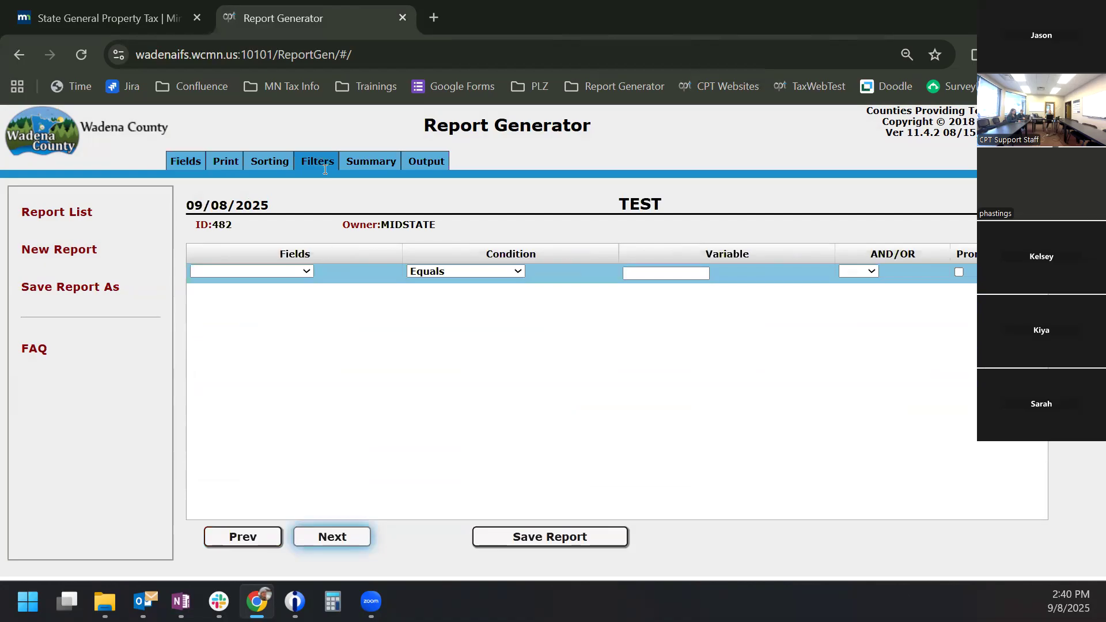
pyautogui.click(259, 274)
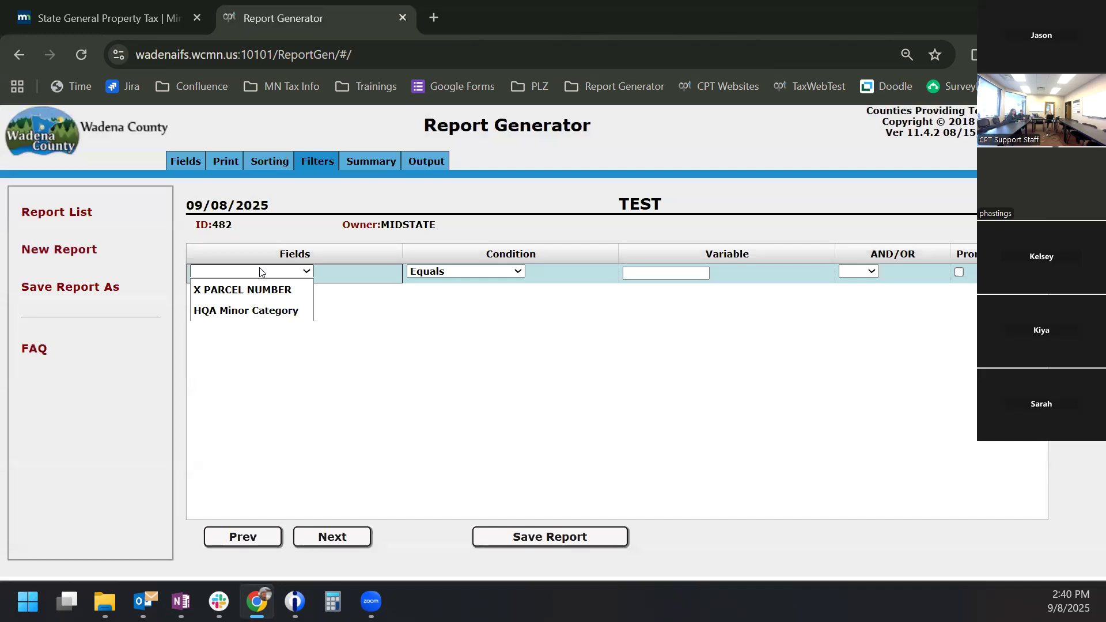
pyautogui.click(255, 310)
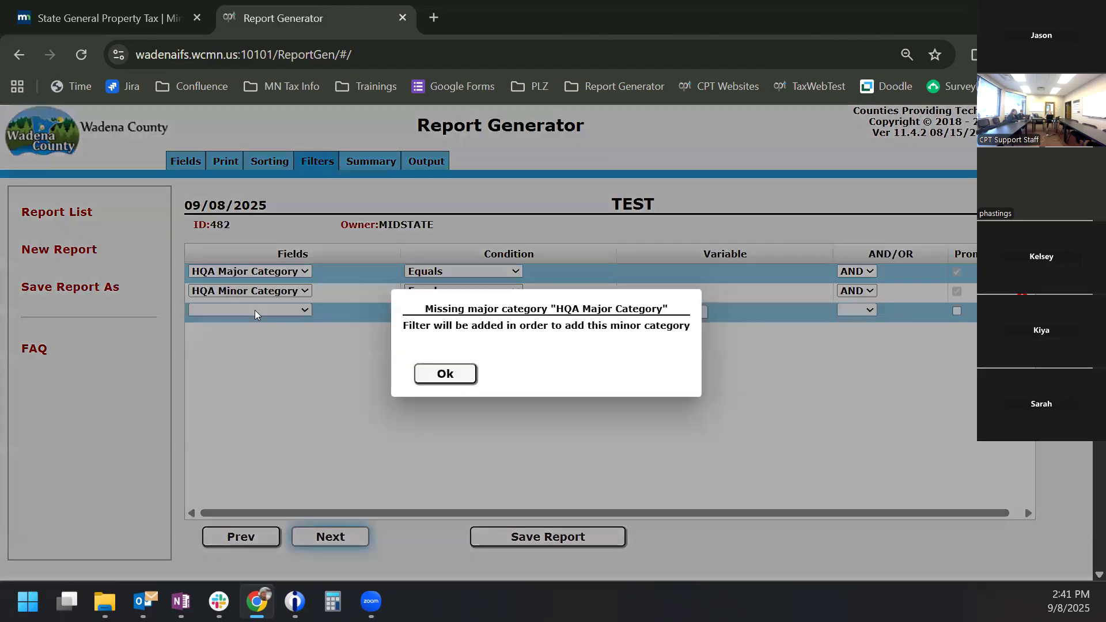
pyautogui.click(439, 375)
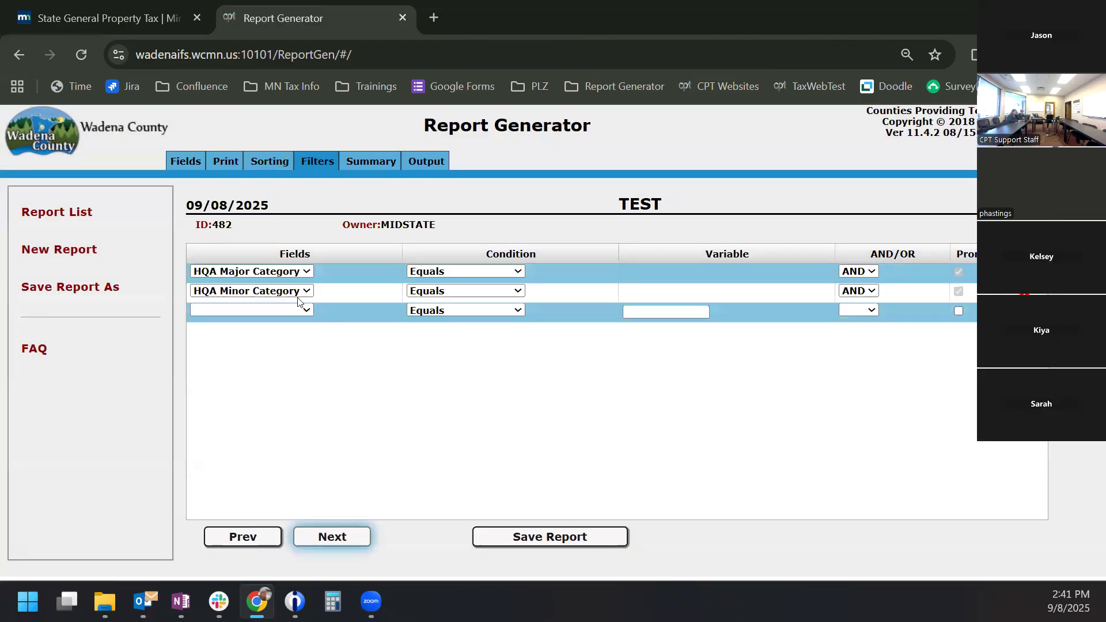
# Include HQA Major Category in the printed columns and place it before HQA Minor Category
pyautogui.click(228, 158)
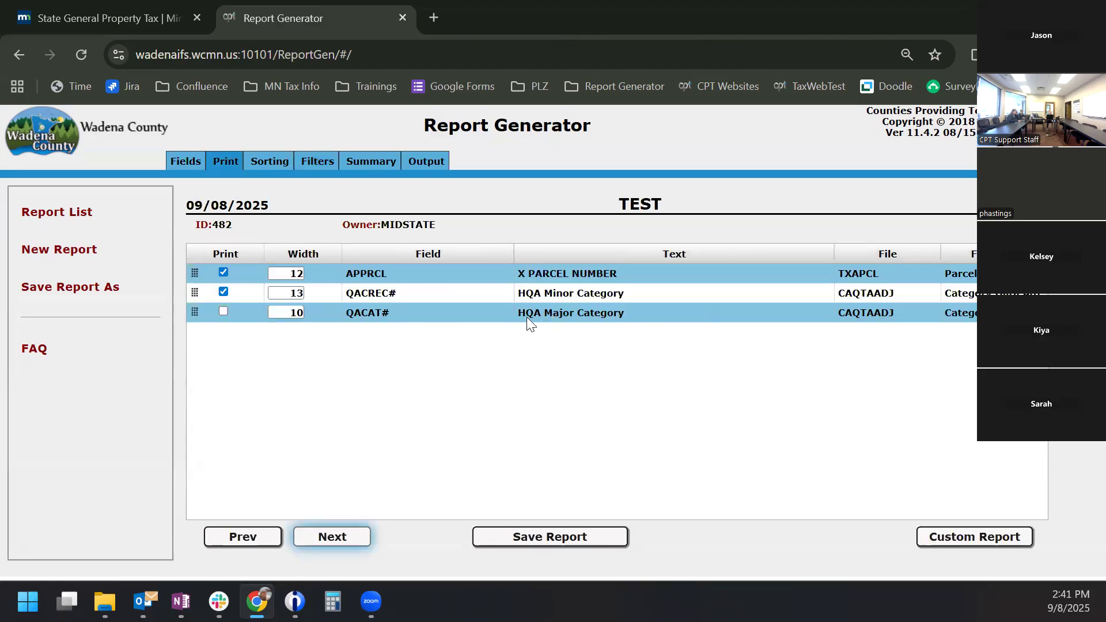
pyautogui.click(223, 311)
pyautogui.moveTo(195, 312); pyautogui.dragTo(221, 298)
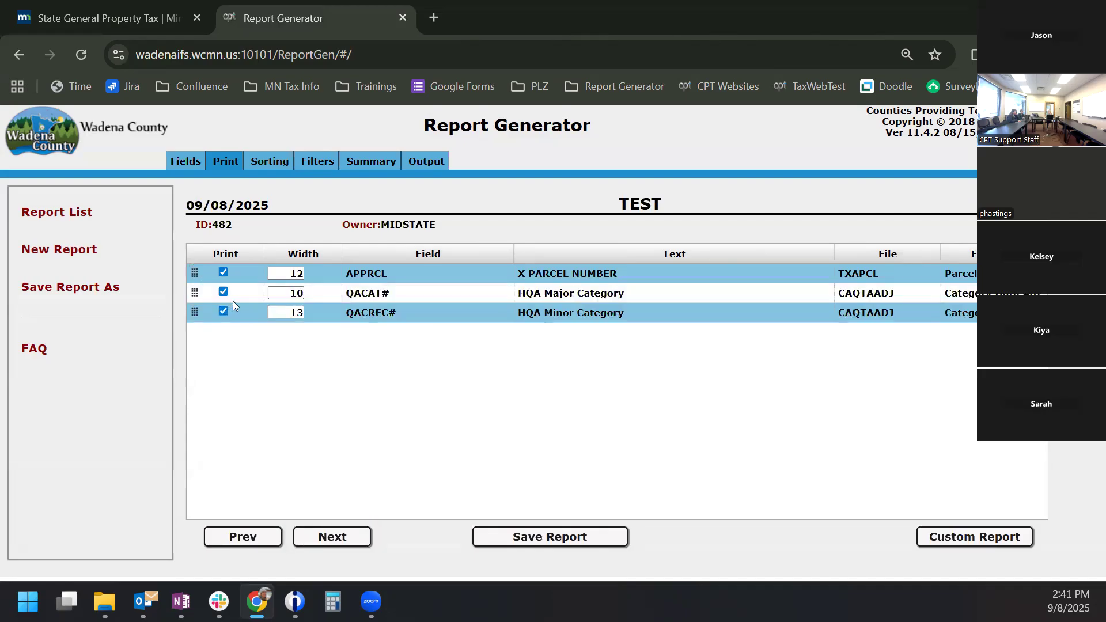
# Review the report's filters, and submit and save the report as a PDF using the CAMA library C80YR2026
pyautogui.click(312, 160)
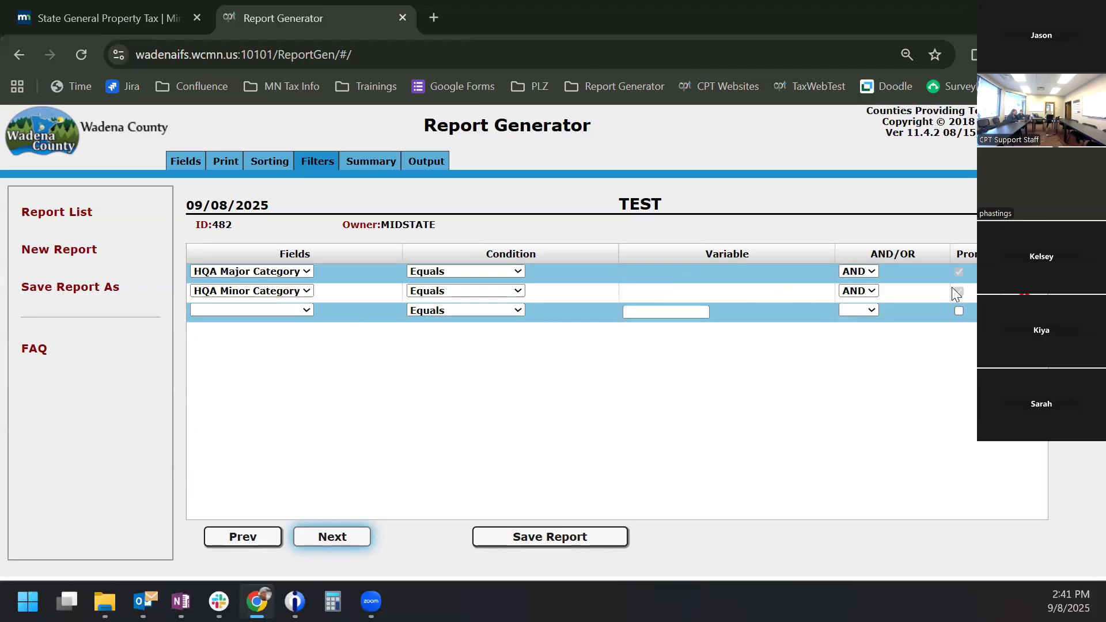
pyautogui.click(438, 160)
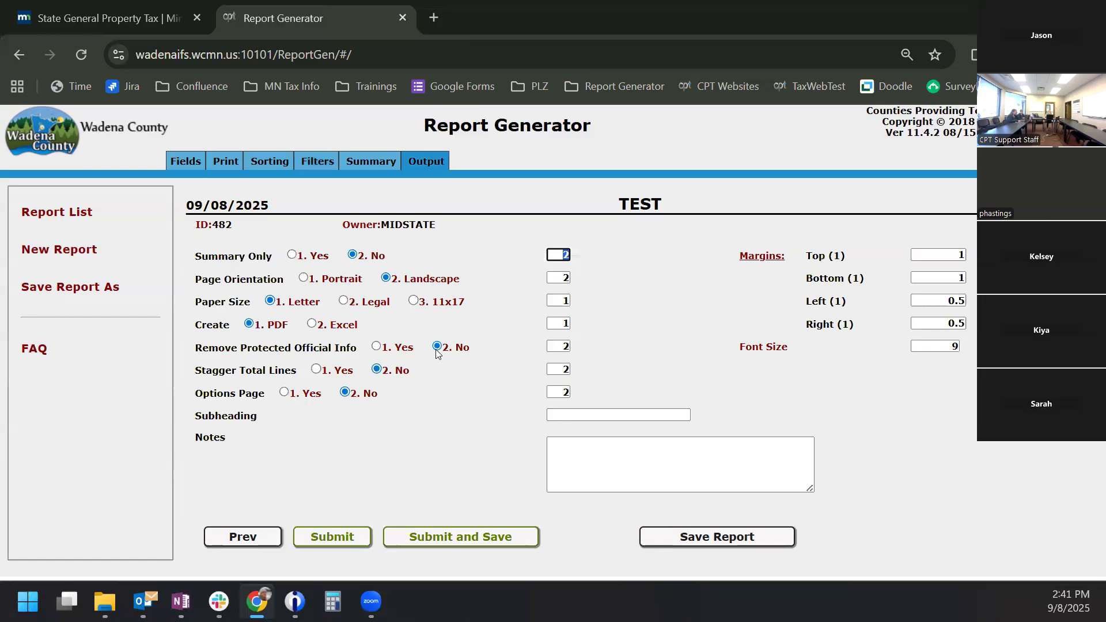
pyautogui.click(429, 537)
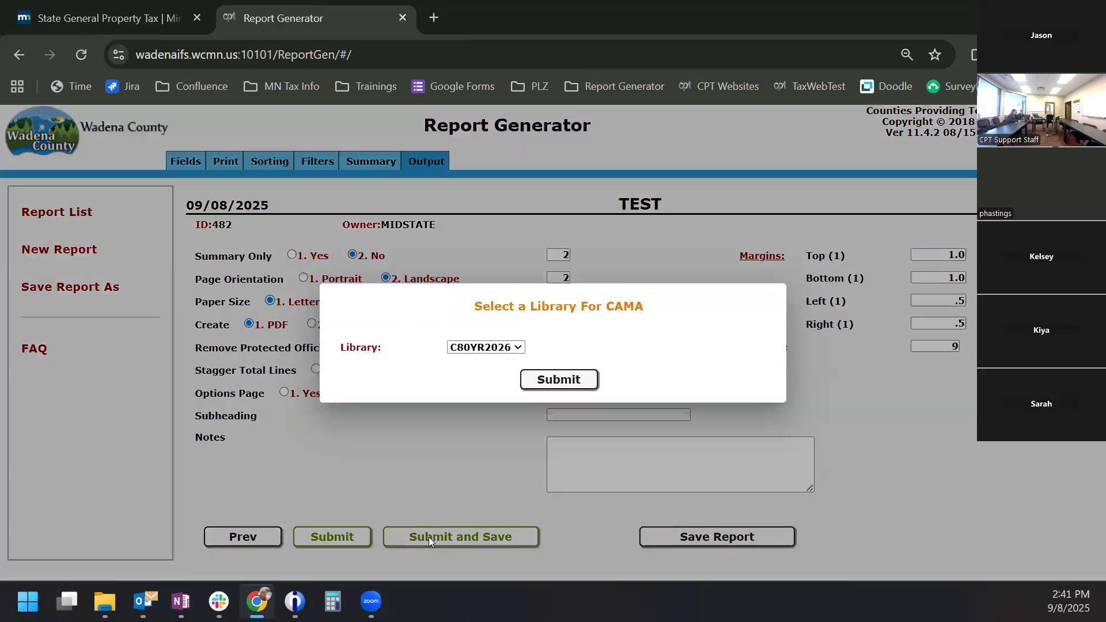
pyautogui.click(507, 347)
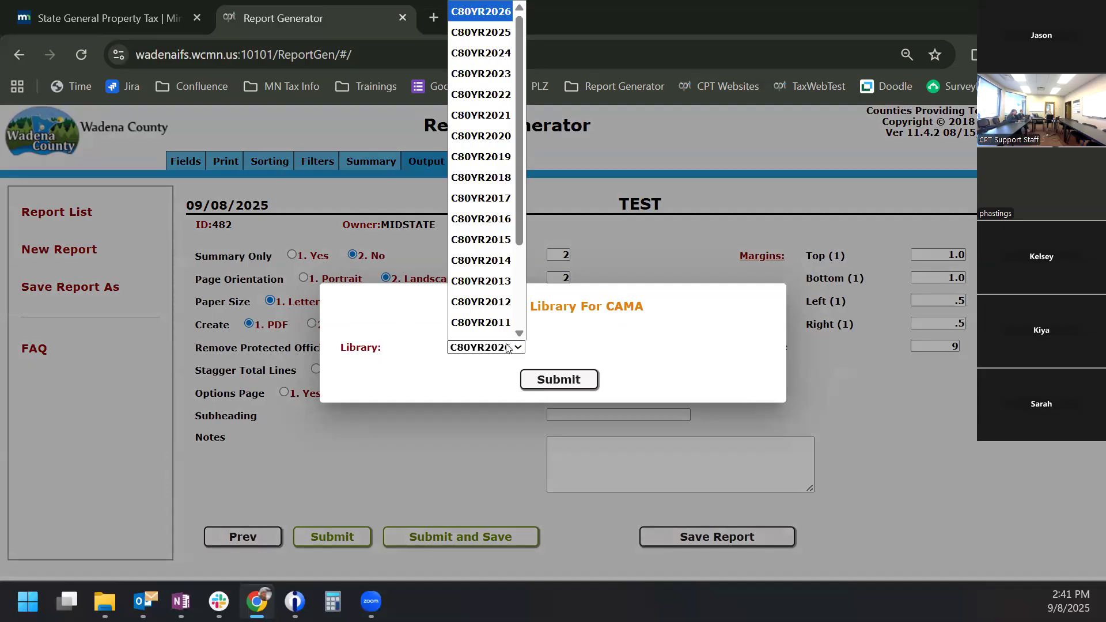
pyautogui.click(507, 347)
pyautogui.click(545, 386)
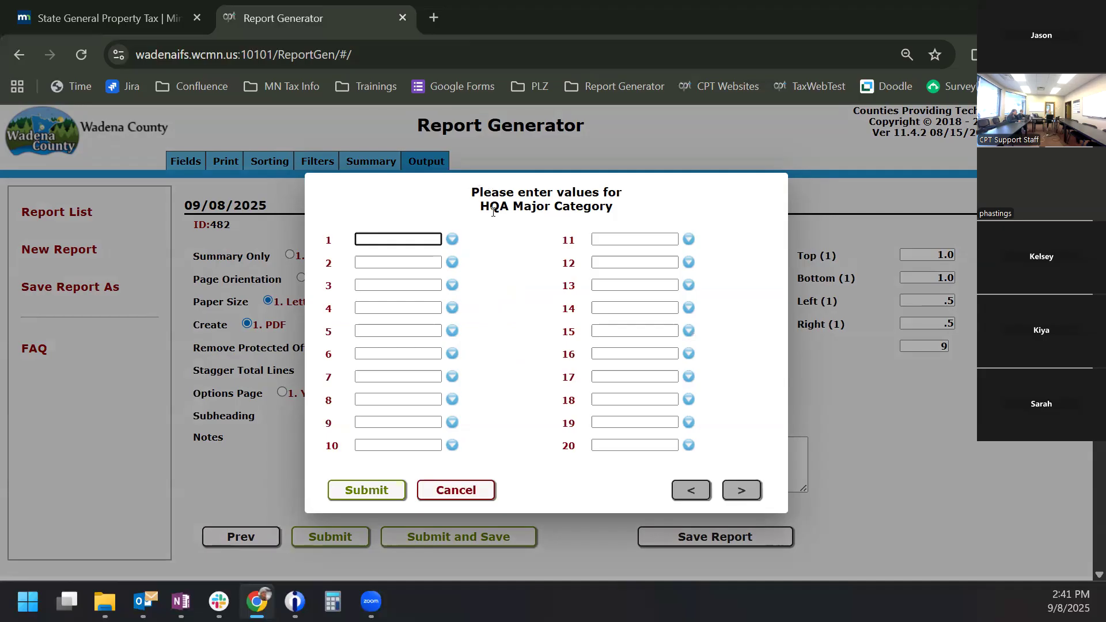
# Enter GARAGE ADJ and HSE ADJ as the HQA Major Category values and submit them
pyautogui.click(451, 240)
pyautogui.click(450, 229)
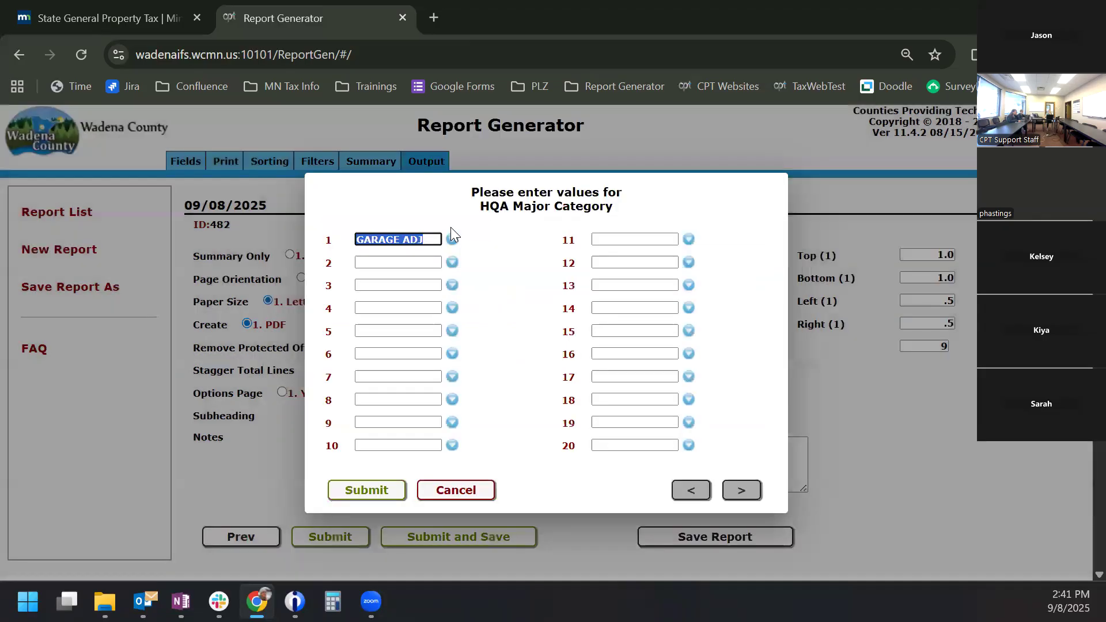
pyautogui.click(452, 264)
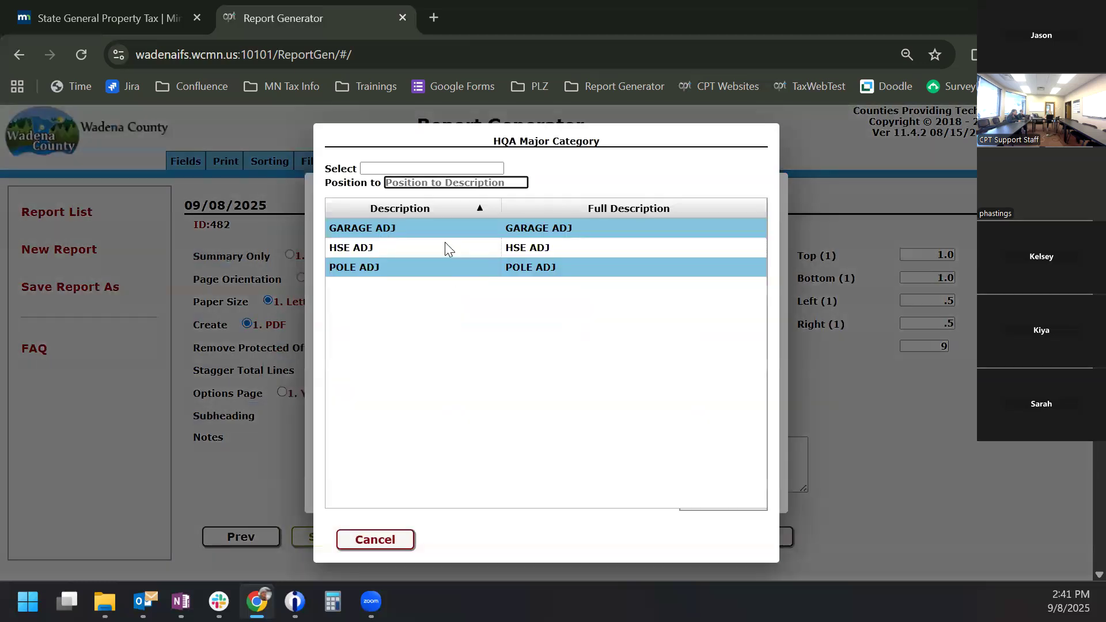
pyautogui.click(445, 244)
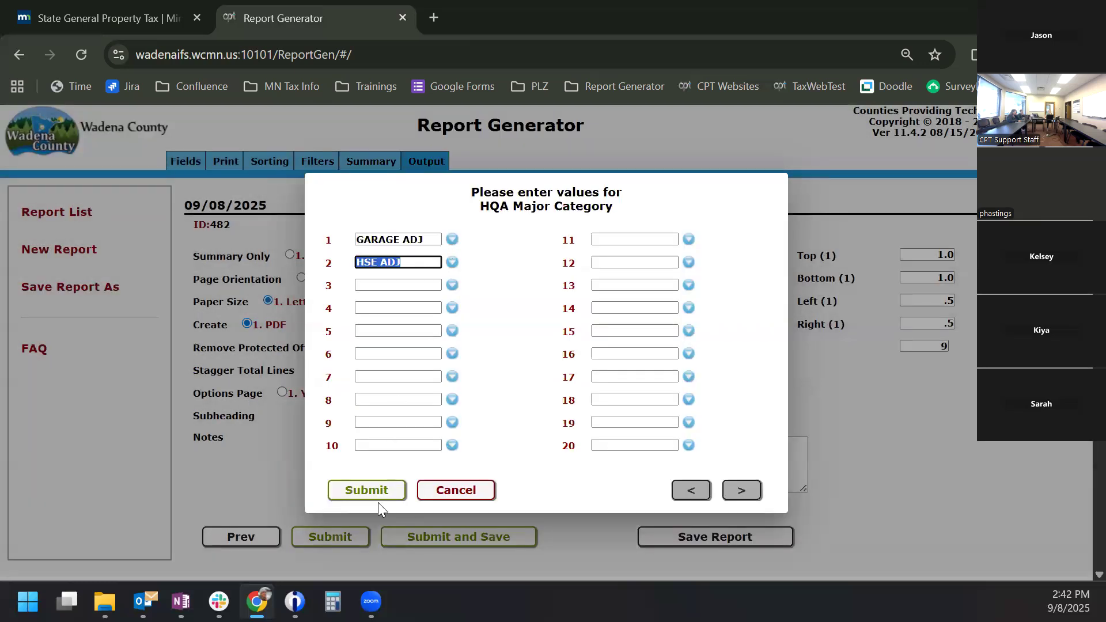
pyautogui.click(371, 490)
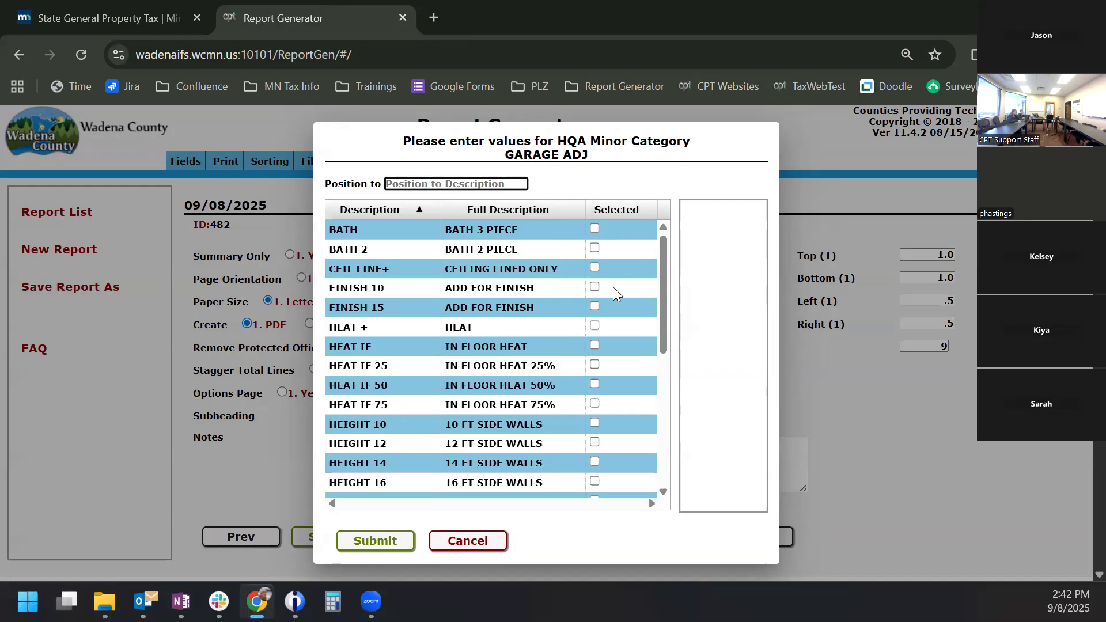
# Choose HEAT IF, HEAT IF 25, HEAT IF 50 and HEAT IF 75 as the GARAGE ADJ minor categories and submit them
pyautogui.click(594, 344)
pyautogui.click(595, 363)
pyautogui.click(595, 384)
pyautogui.click(596, 404)
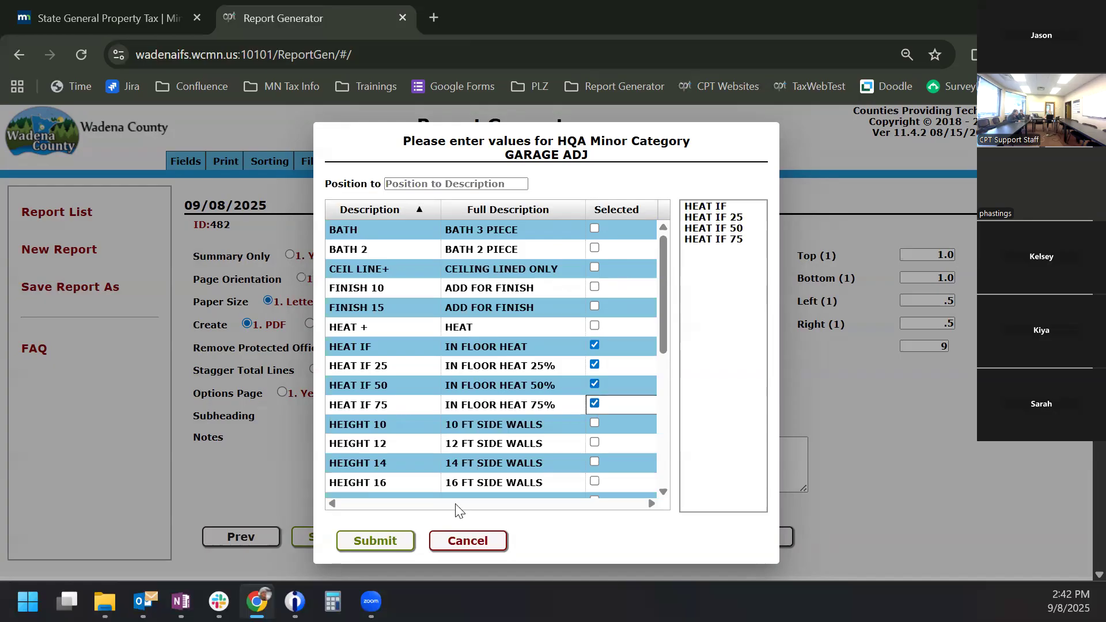
pyautogui.click(392, 542)
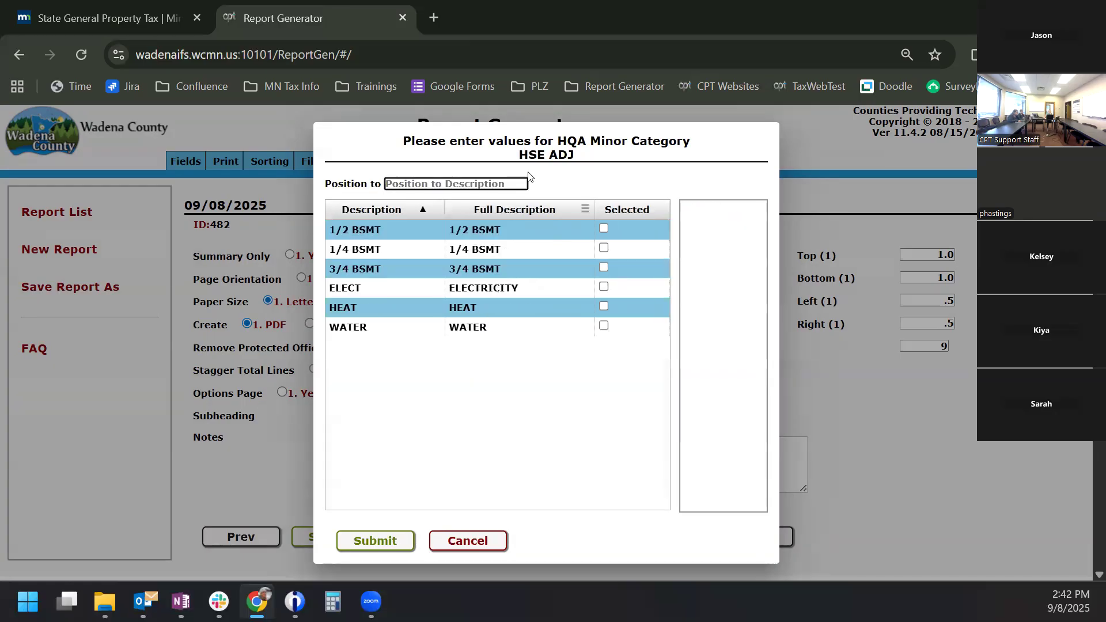
# Choose 1/2 BSMT, 1/4 BSMT and 3/4 BSMT as the HSE ADJ minor categories and submit them
pyautogui.click(601, 228)
pyautogui.click(604, 248)
pyautogui.click(604, 268)
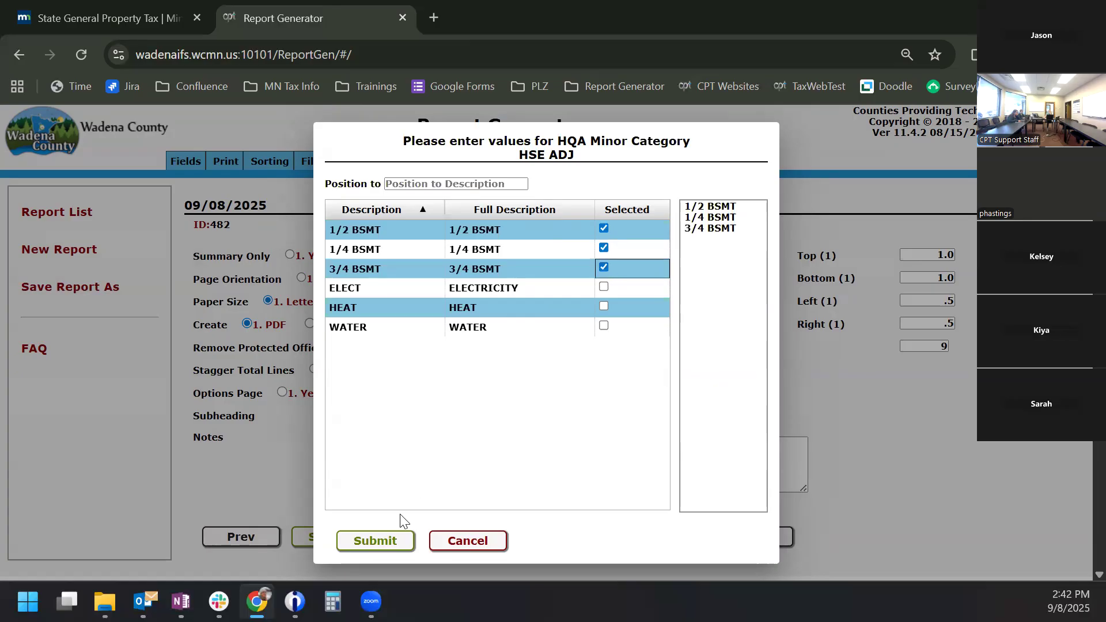
pyautogui.click(386, 539)
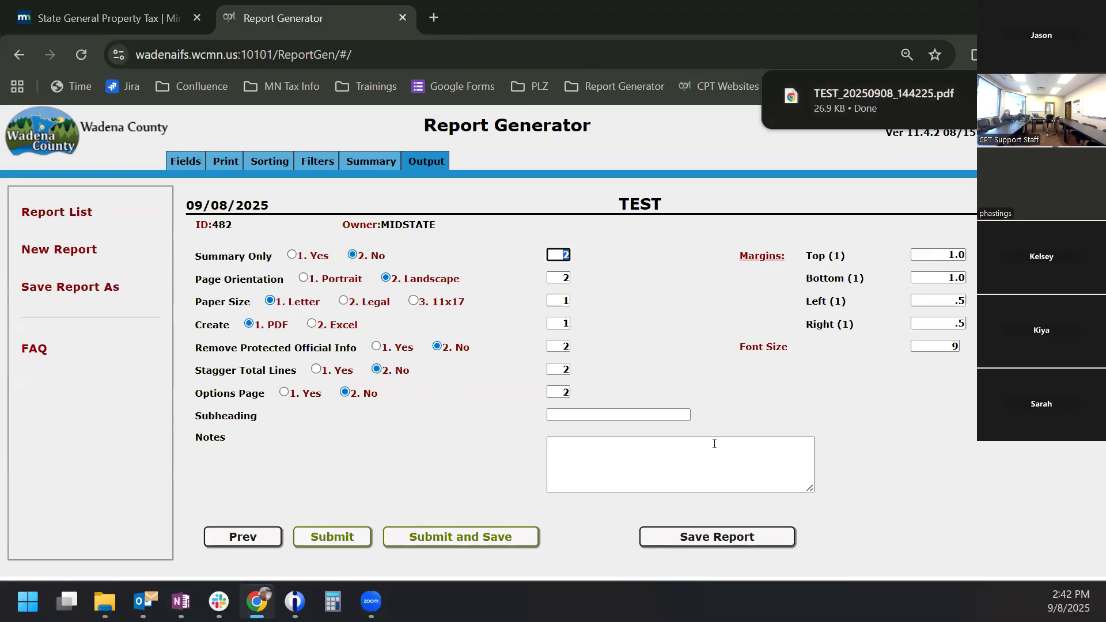
# Examine the parcels' major and minor categories across the pages of the downloaded TEST PDF, and close it
pyautogui.click(865, 106)
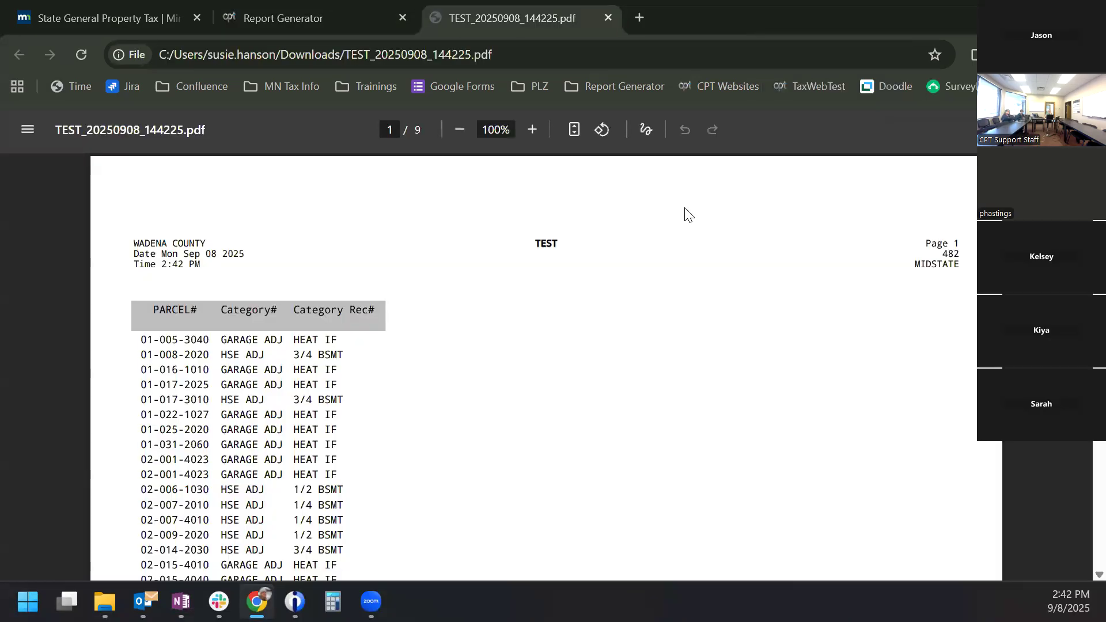
pyautogui.scroll(-18, 382, 313)
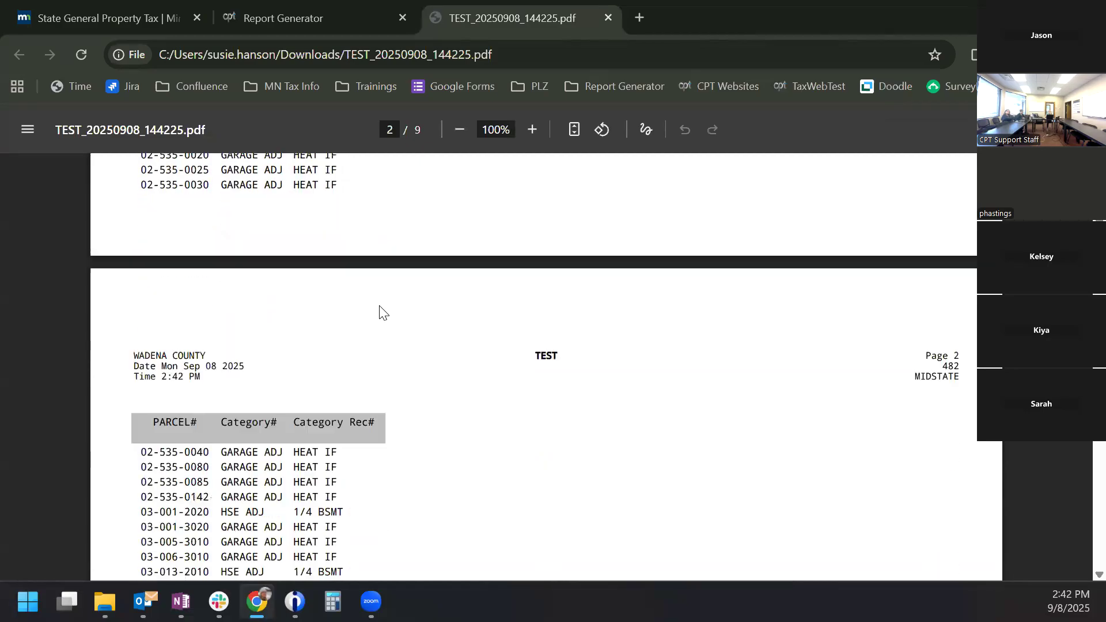
pyautogui.scroll(-12, 378, 306)
pyautogui.scroll(20, 380, 305)
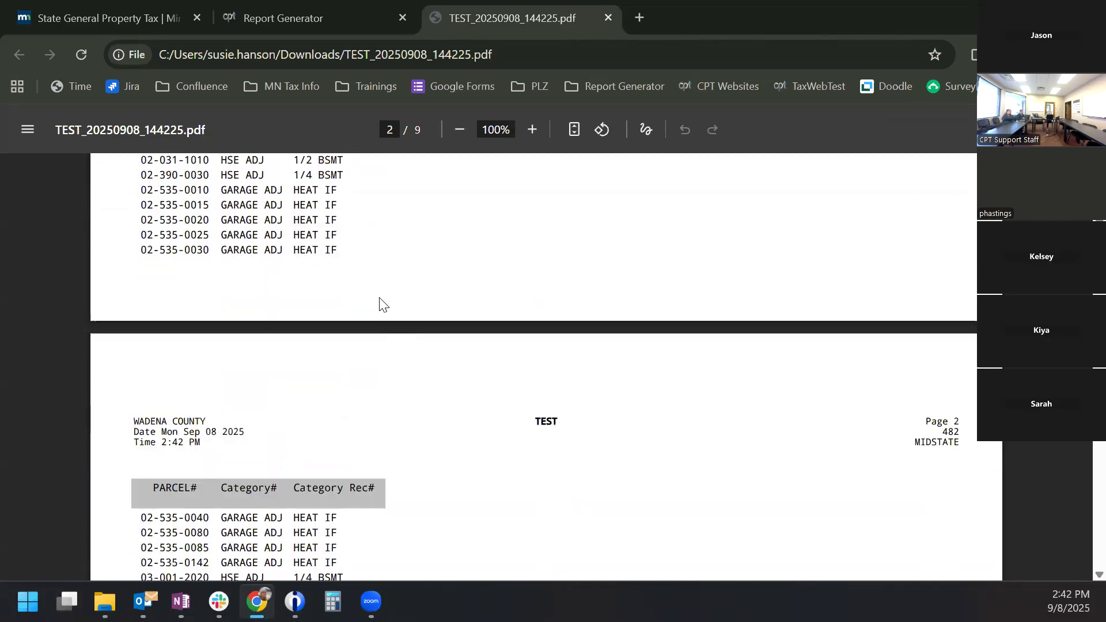
pyautogui.scroll(3, 379, 298)
pyautogui.scroll(-20, 381, 303)
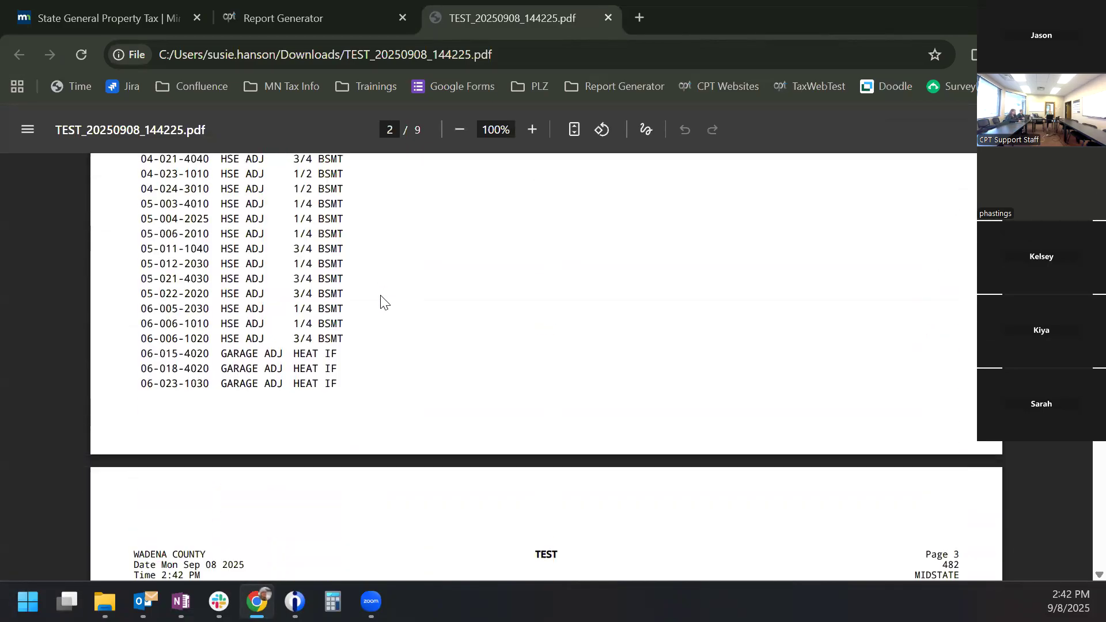
pyautogui.scroll(-6, 384, 302)
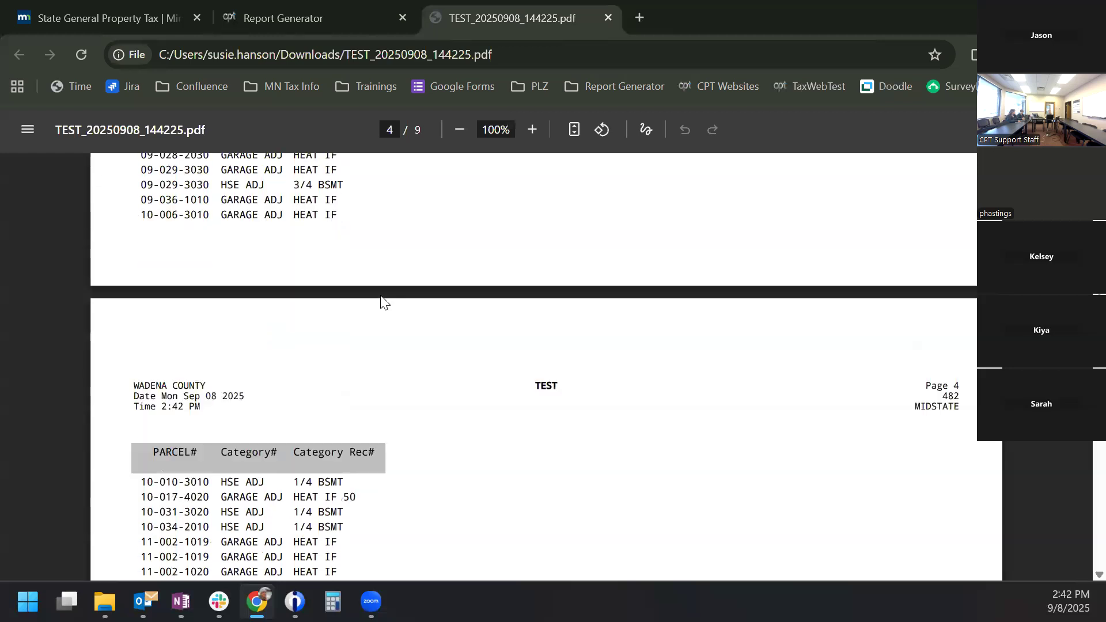
pyautogui.scroll(-1, 382, 301)
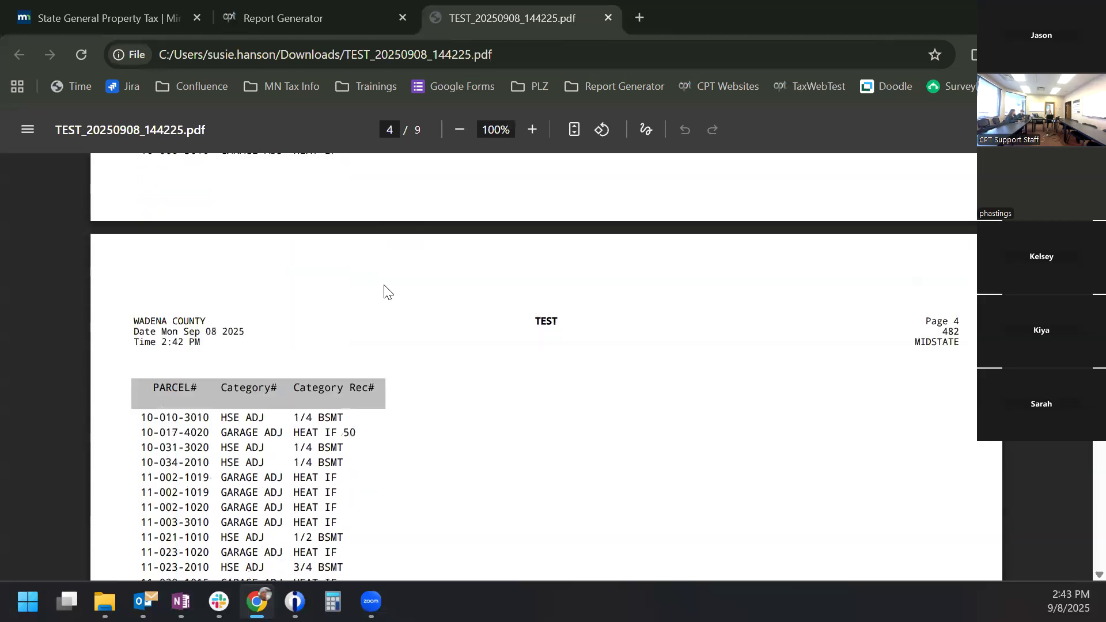
pyautogui.click(608, 18)
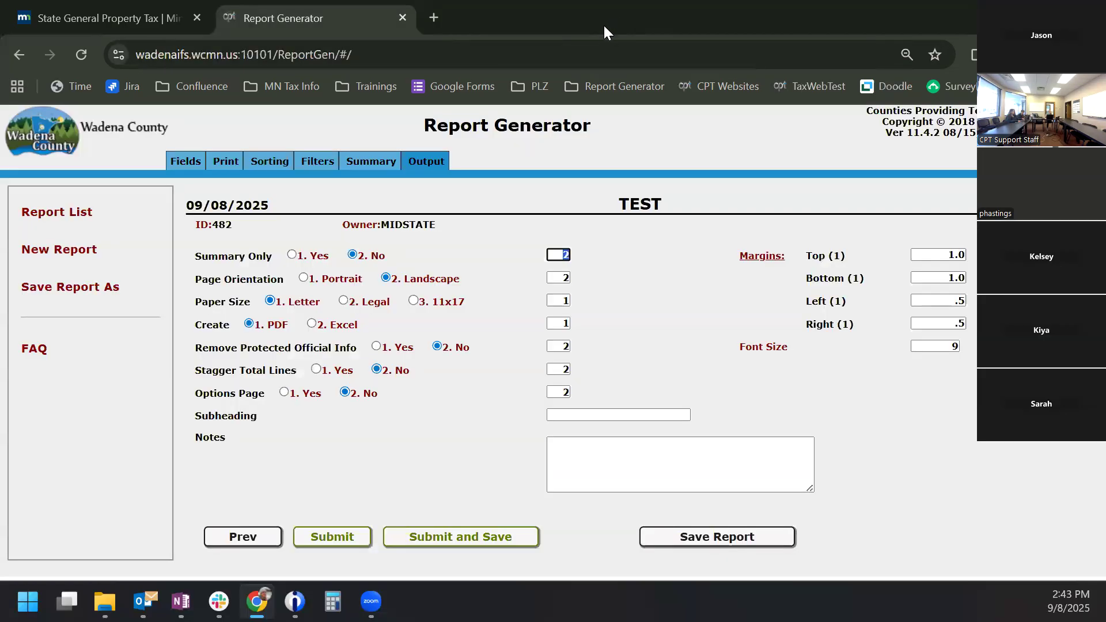